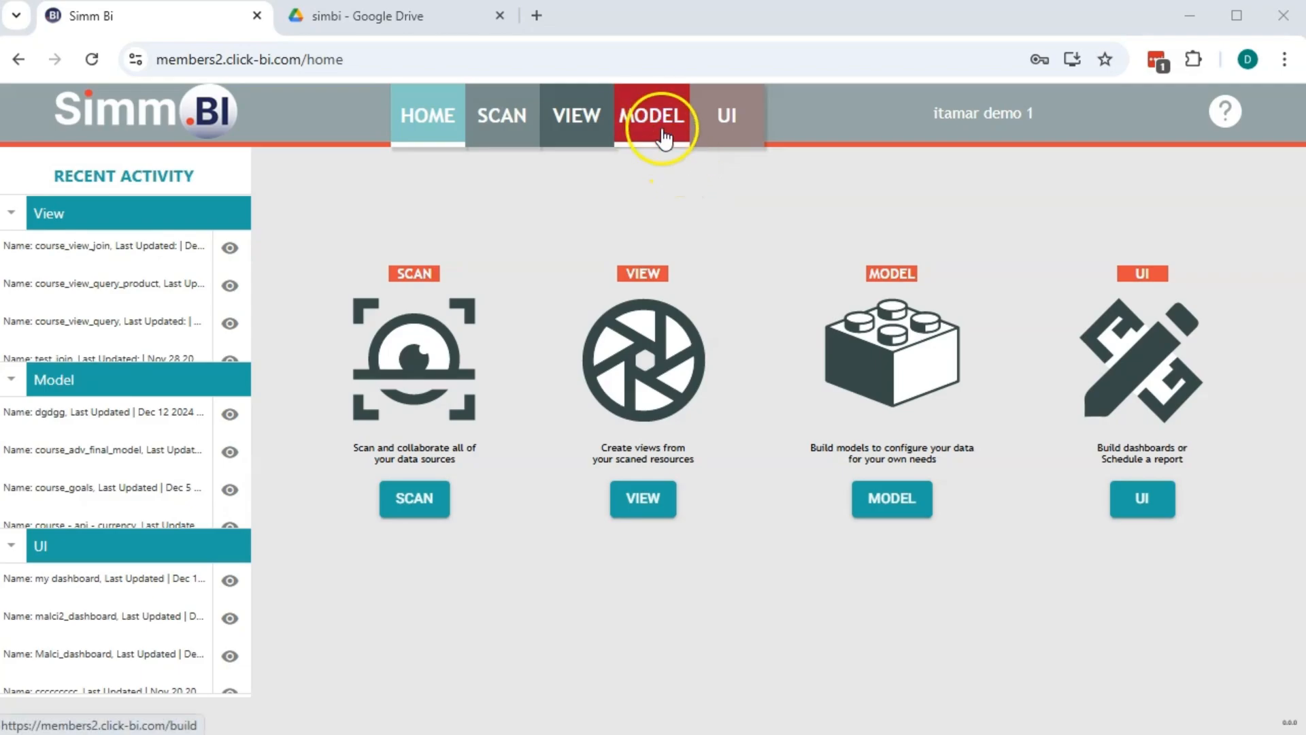
Add a model called course_sakila_customers under MODEL, then go to the Google Drive simbi folder
left_click(663, 136)
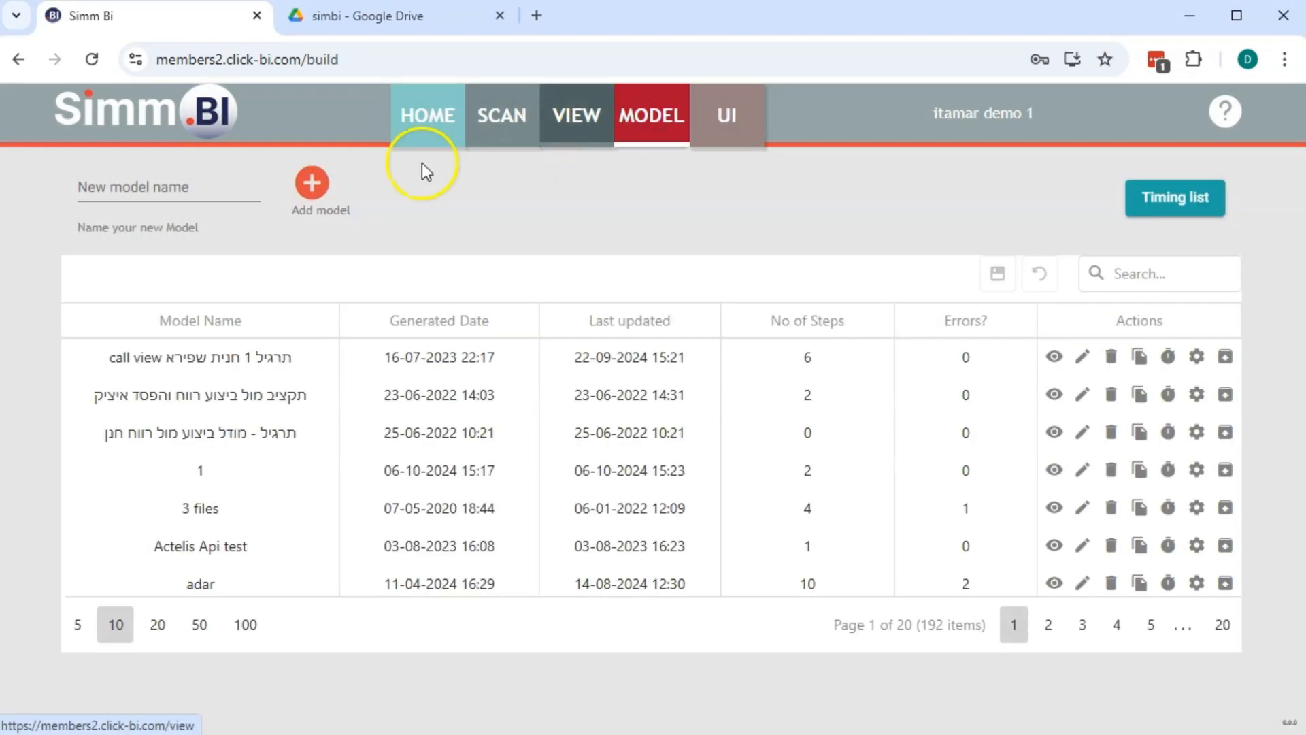
left_click(202, 182)
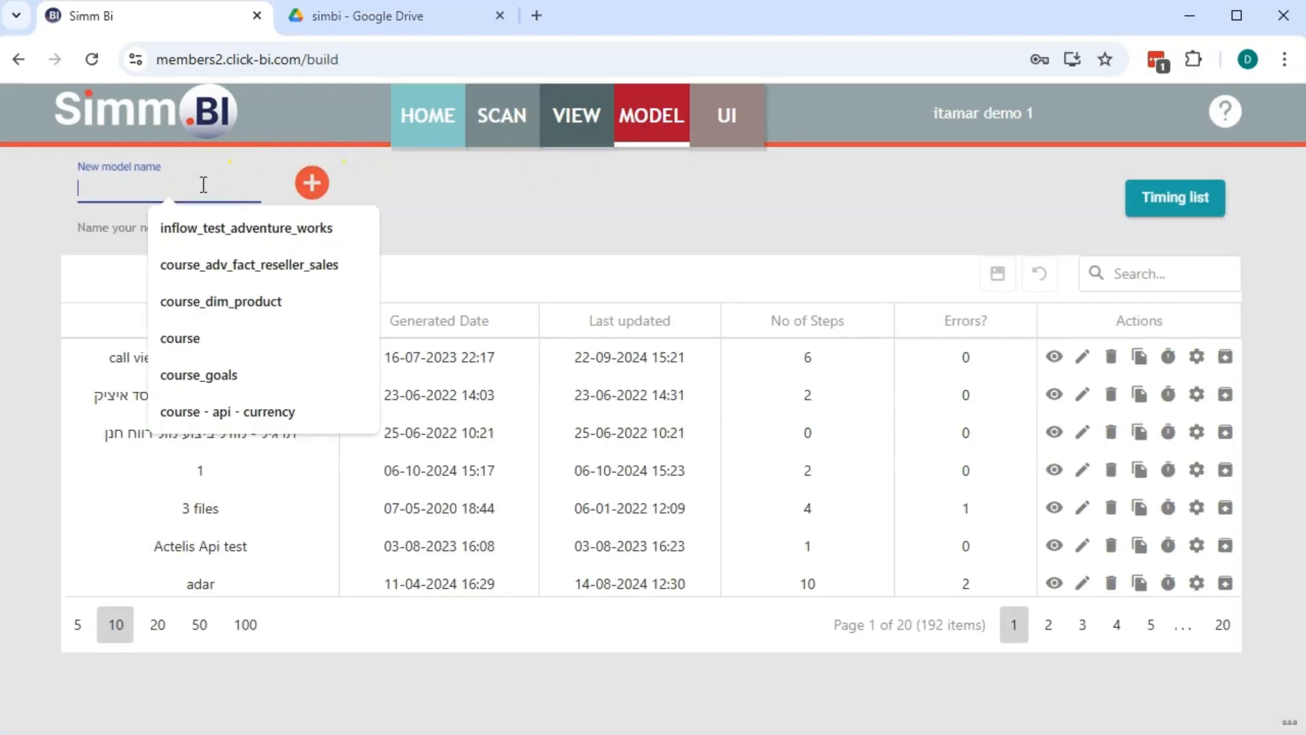
type("cours")
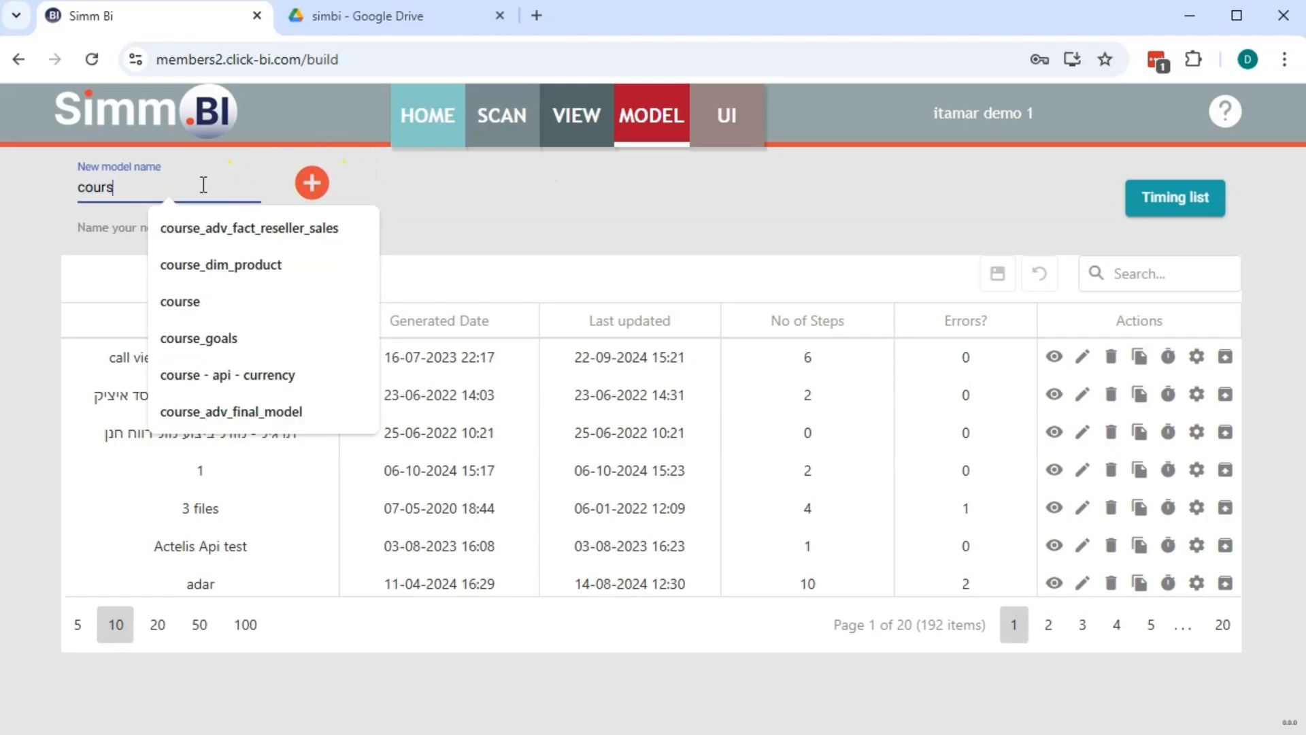
type("e_sakila_cus")
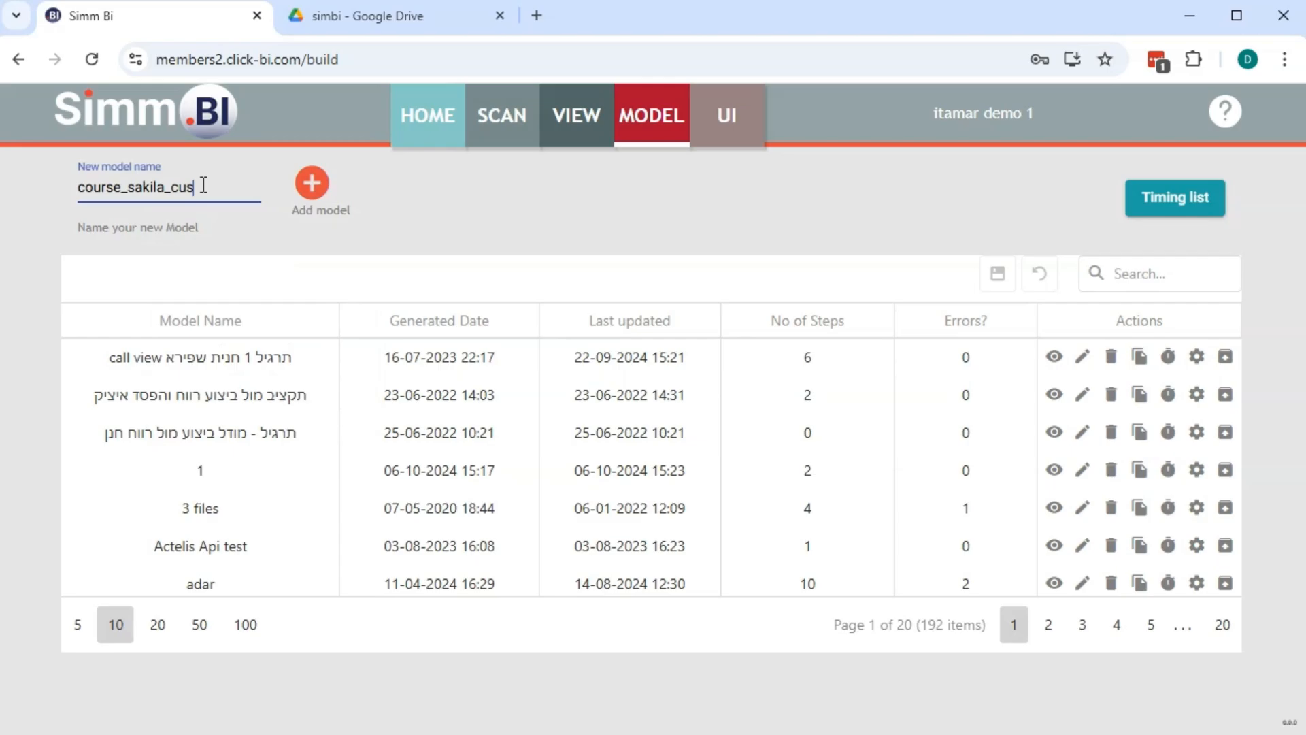
type("tomers")
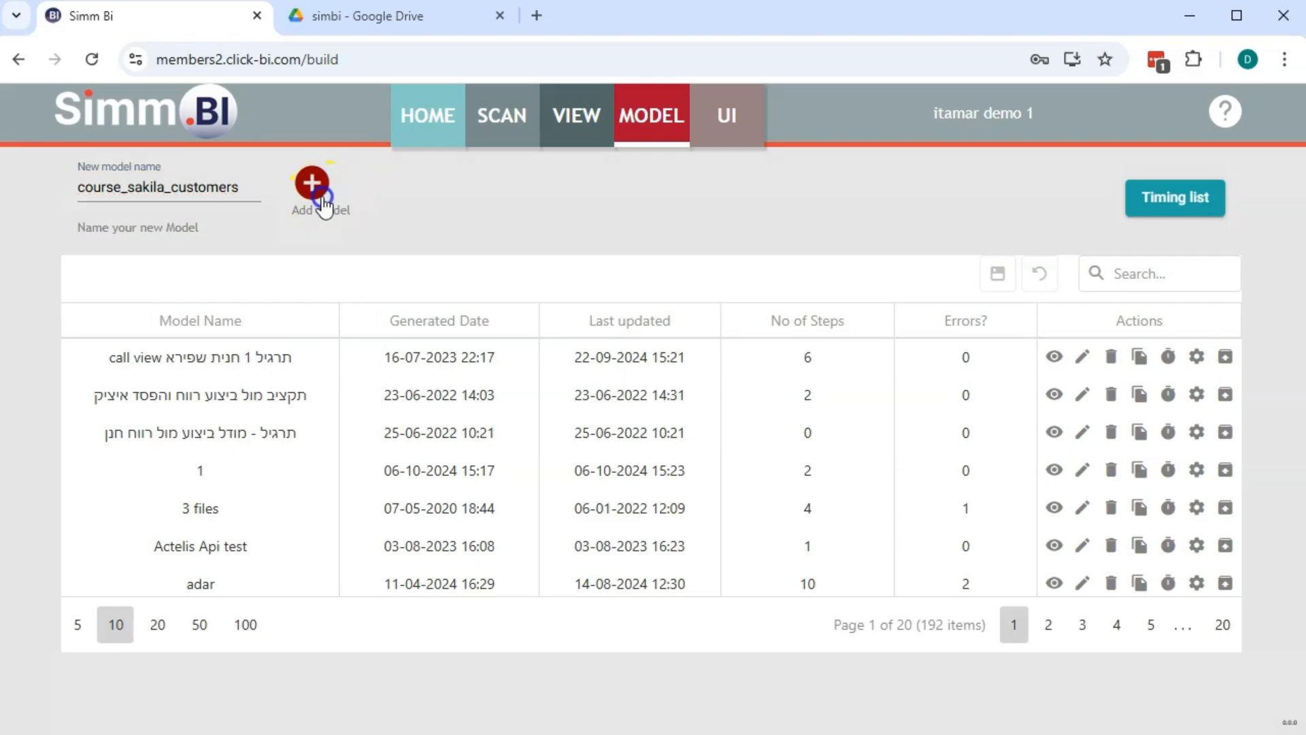
left_click(311, 182)
key("ctrl+Tab")
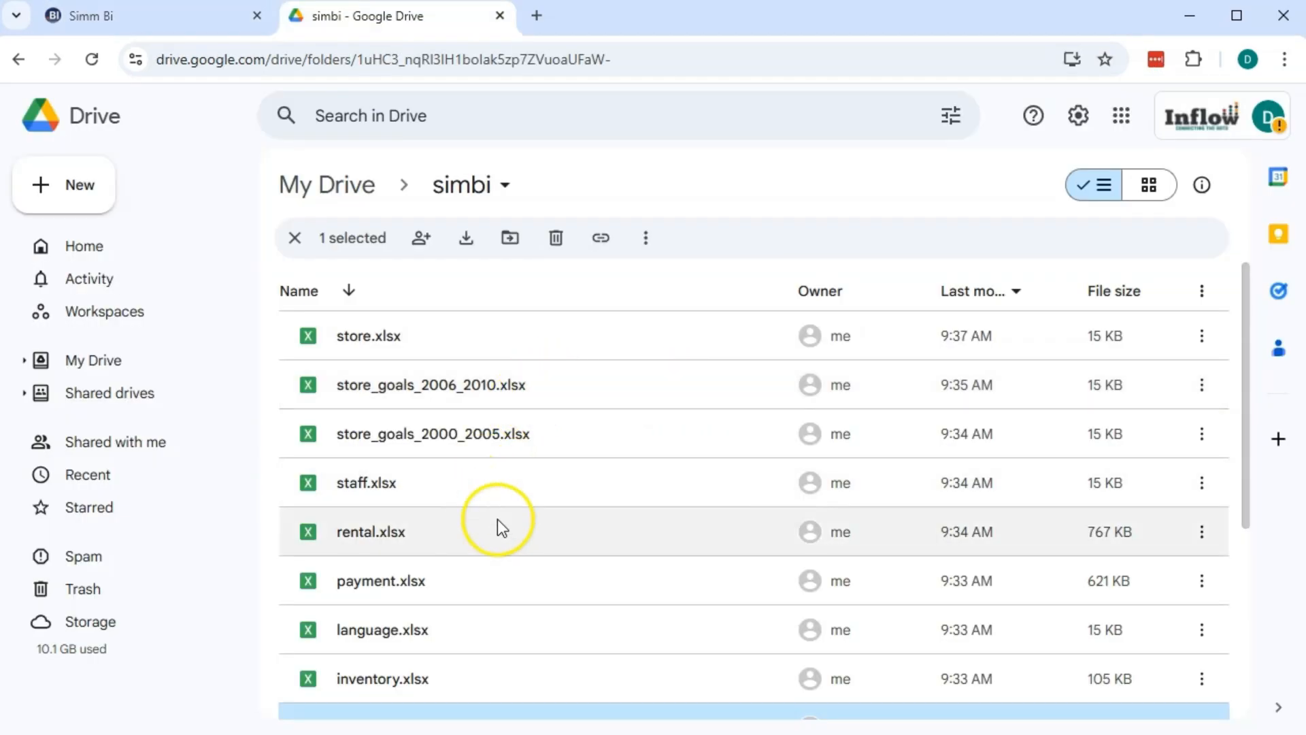
Open customer.xlsx from the simbi folder and save it as a Google Sheets file named customer
scroll(480, 476, "down", 2)
scroll(471, 489, "down", 2)
scroll(468, 493, "down", 2)
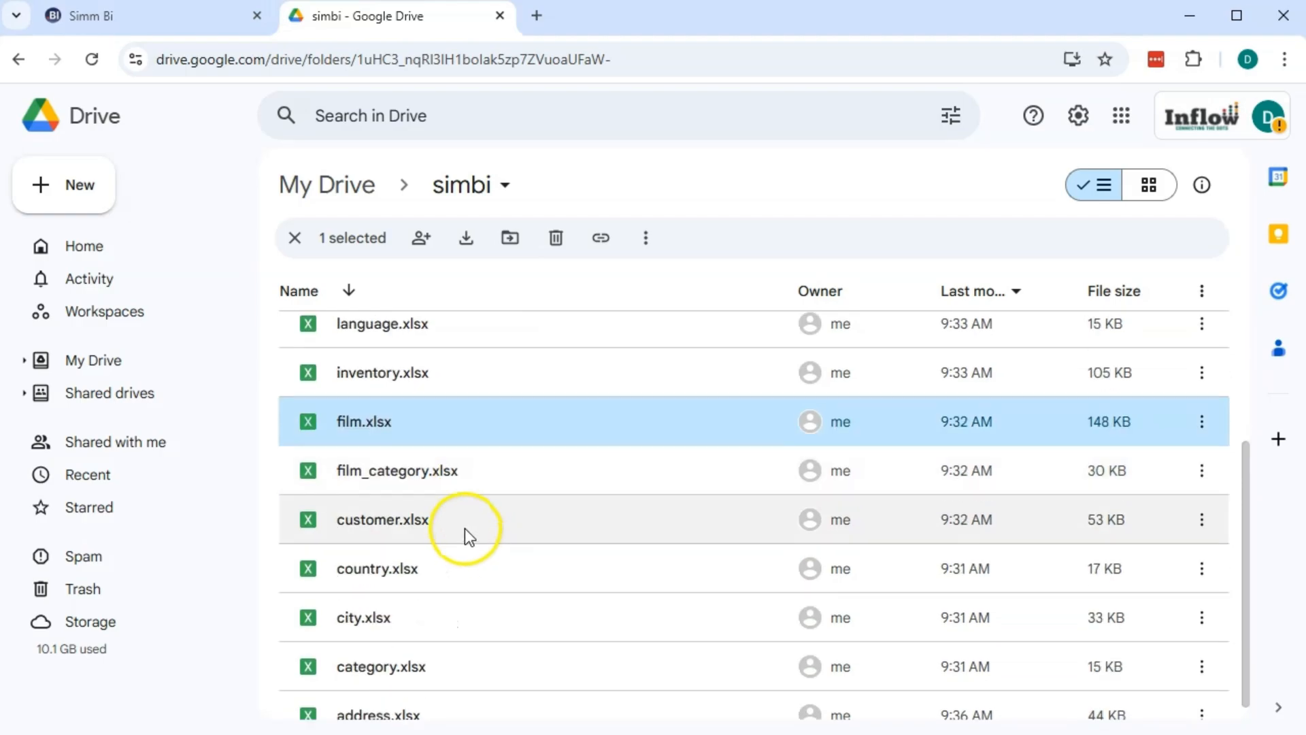
double_click(463, 533)
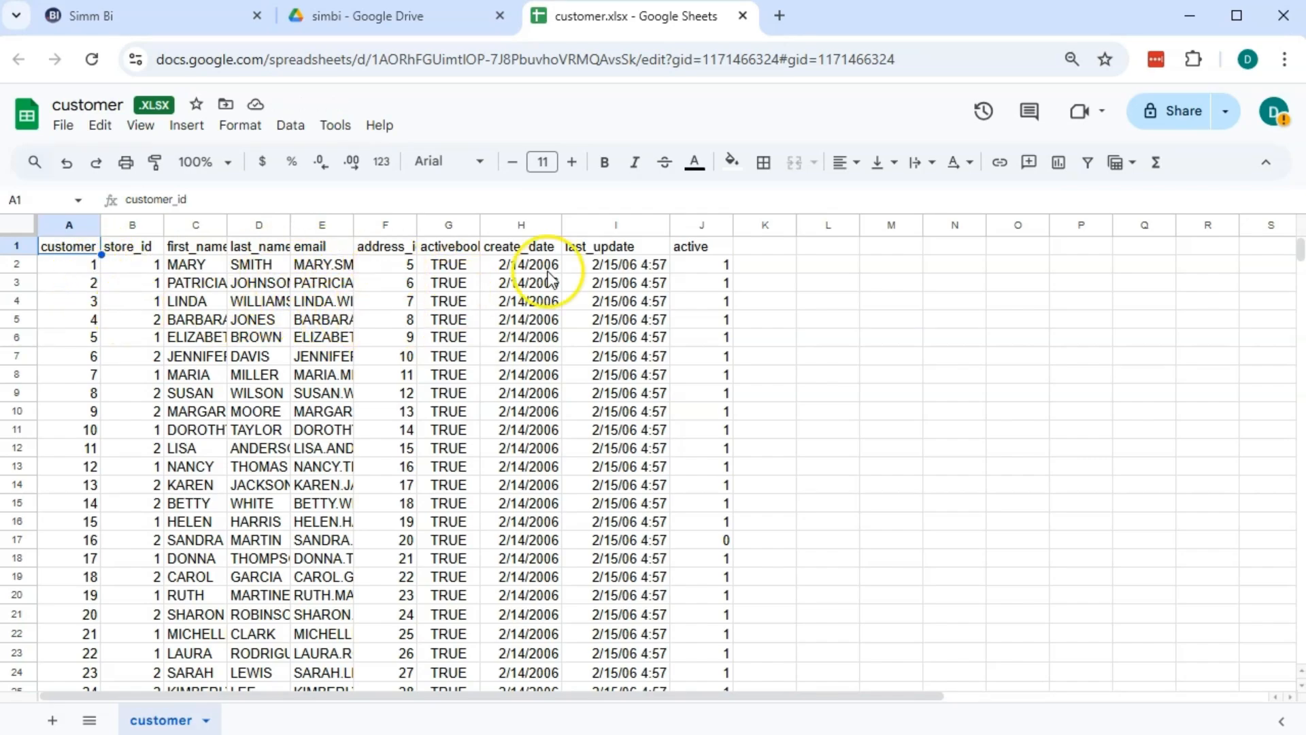
left_click(793, 343)
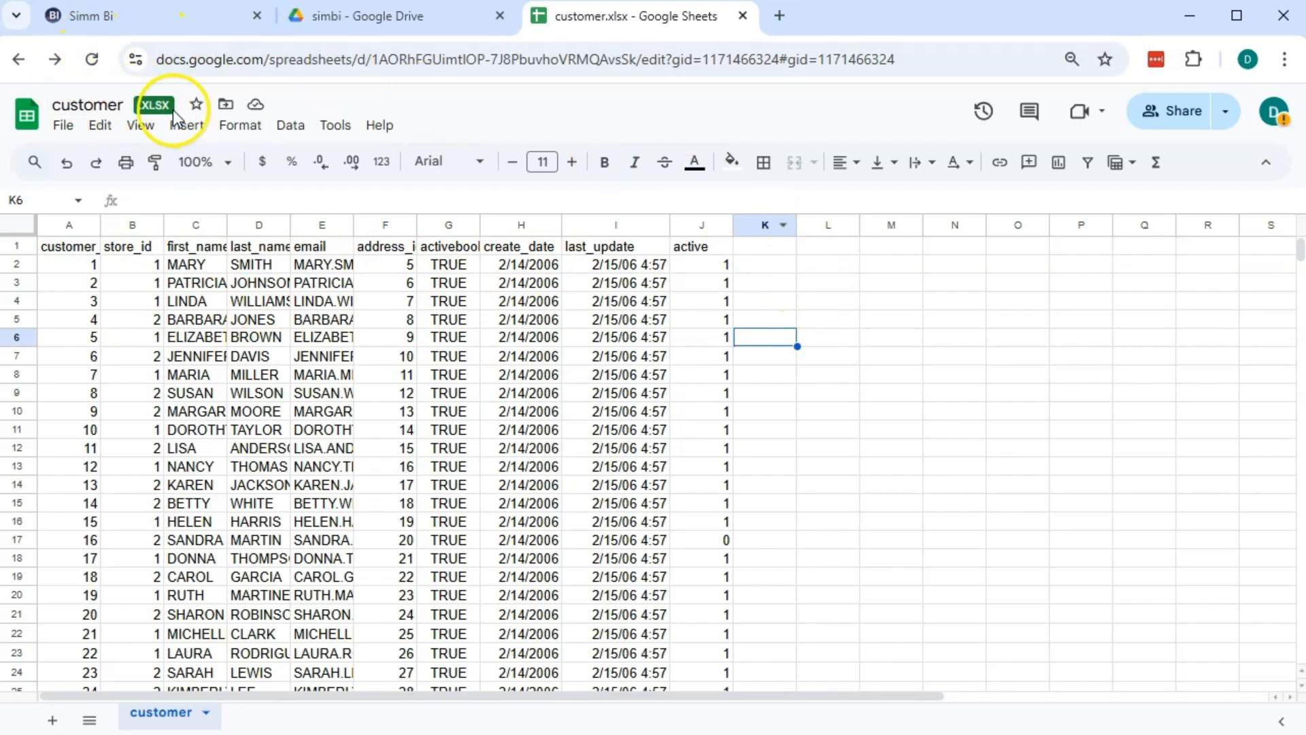
left_click(63, 130)
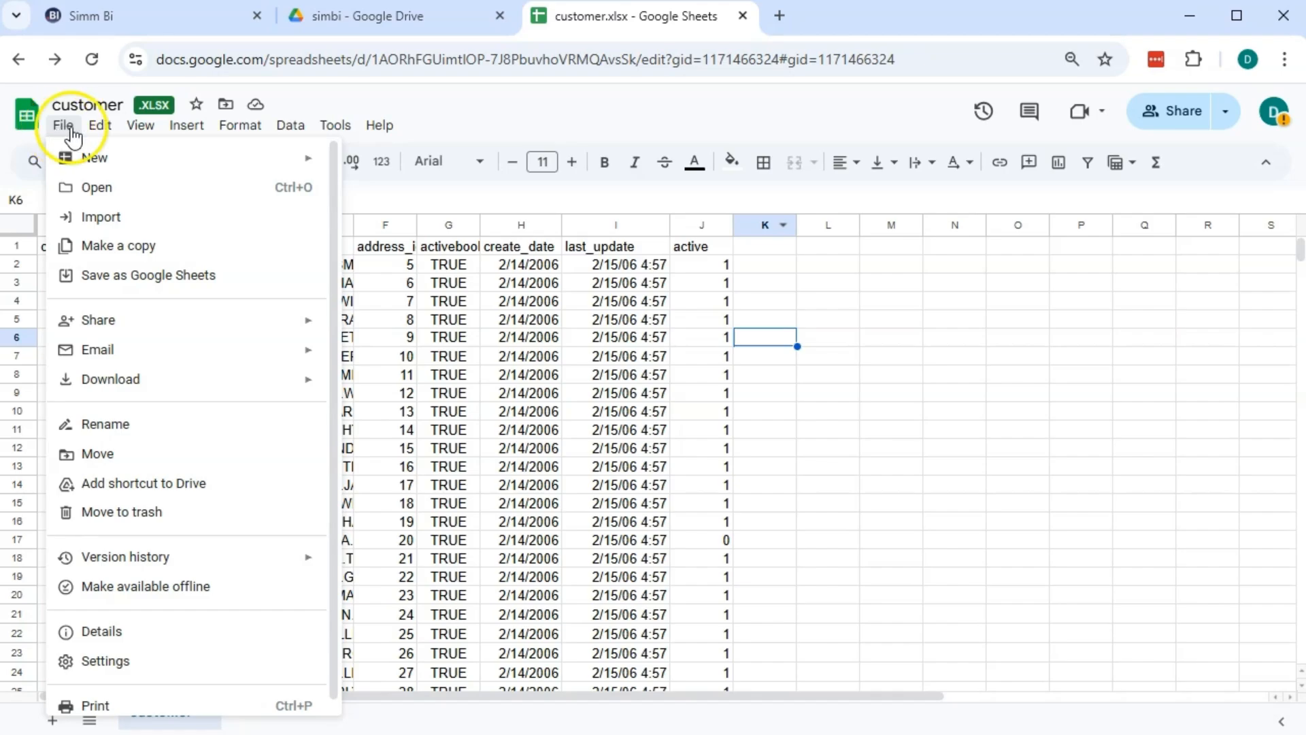
left_click(143, 279)
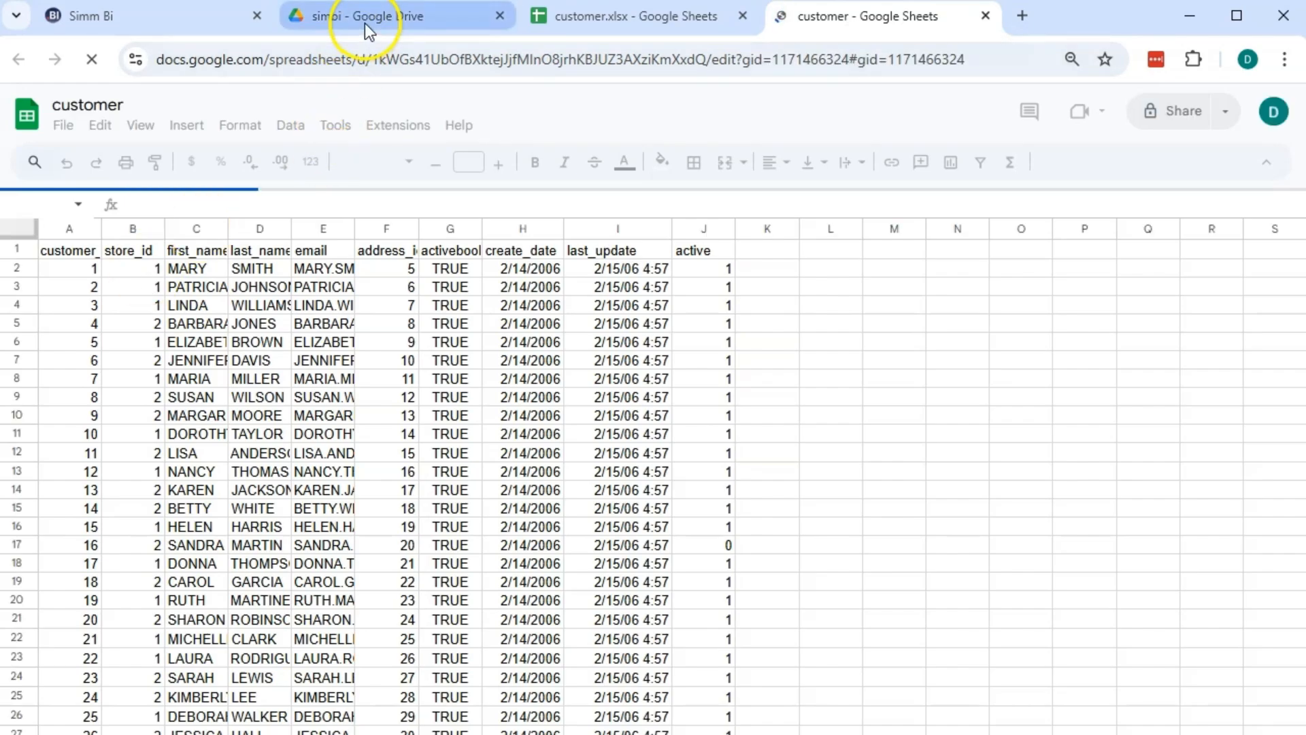
left_click(365, 19)
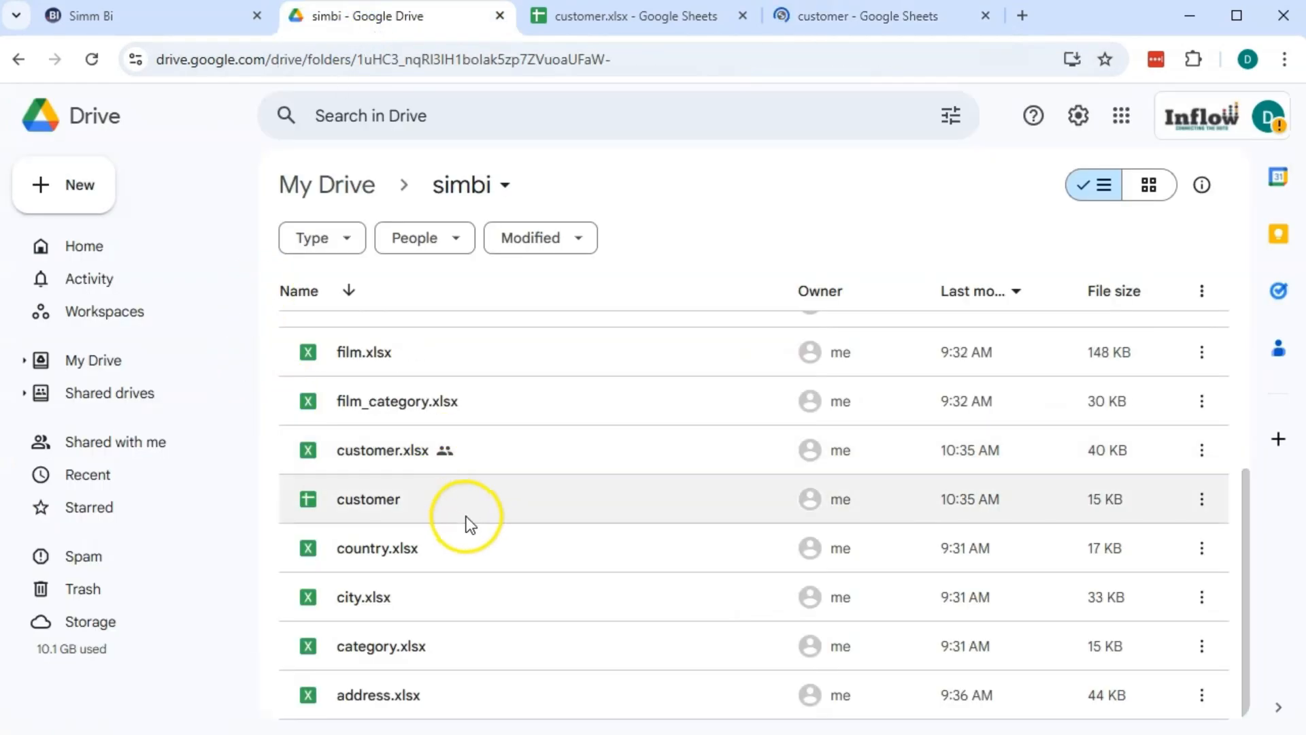
scroll(427, 646, "up", 2)
scroll(421, 599, "down", 1)
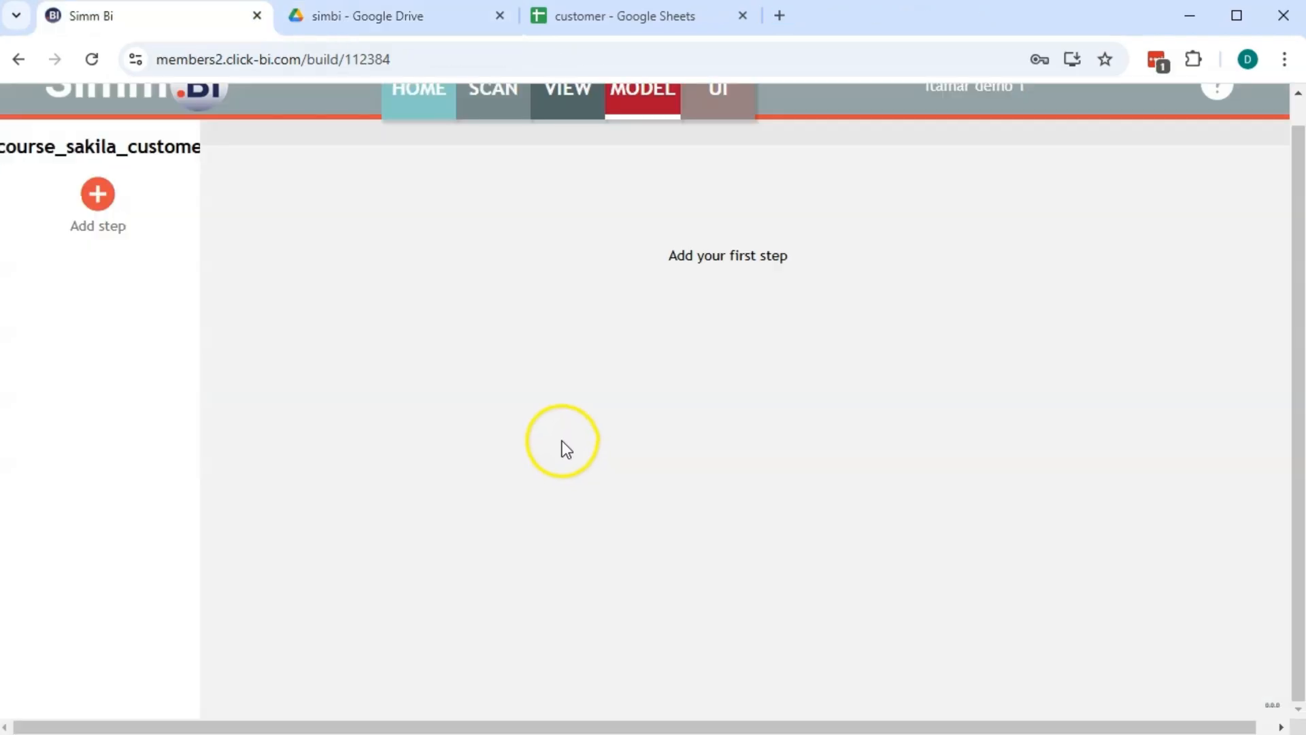
Add an Add file step named 'file - customer' to the model
left_click(97, 195)
left_click(599, 216)
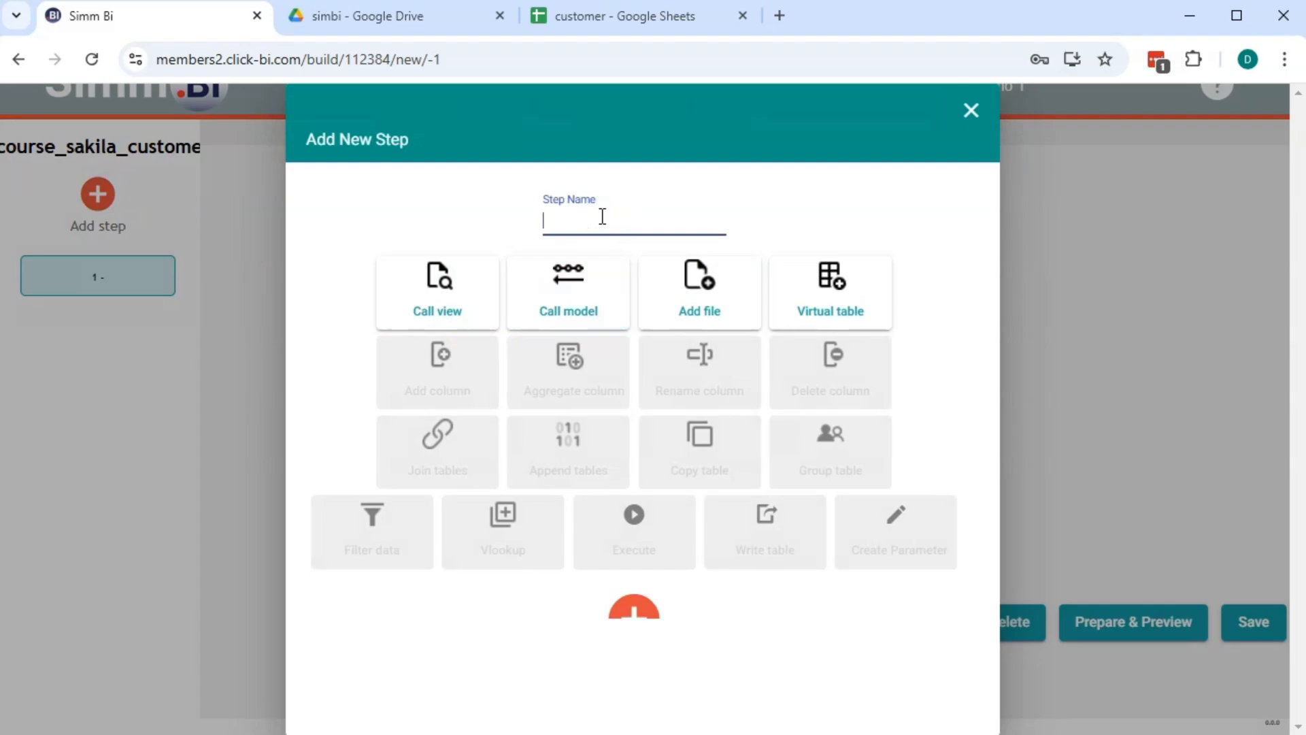
left_click(602, 216)
type("file - customer")
left_click(699, 293)
left_click(633, 607)
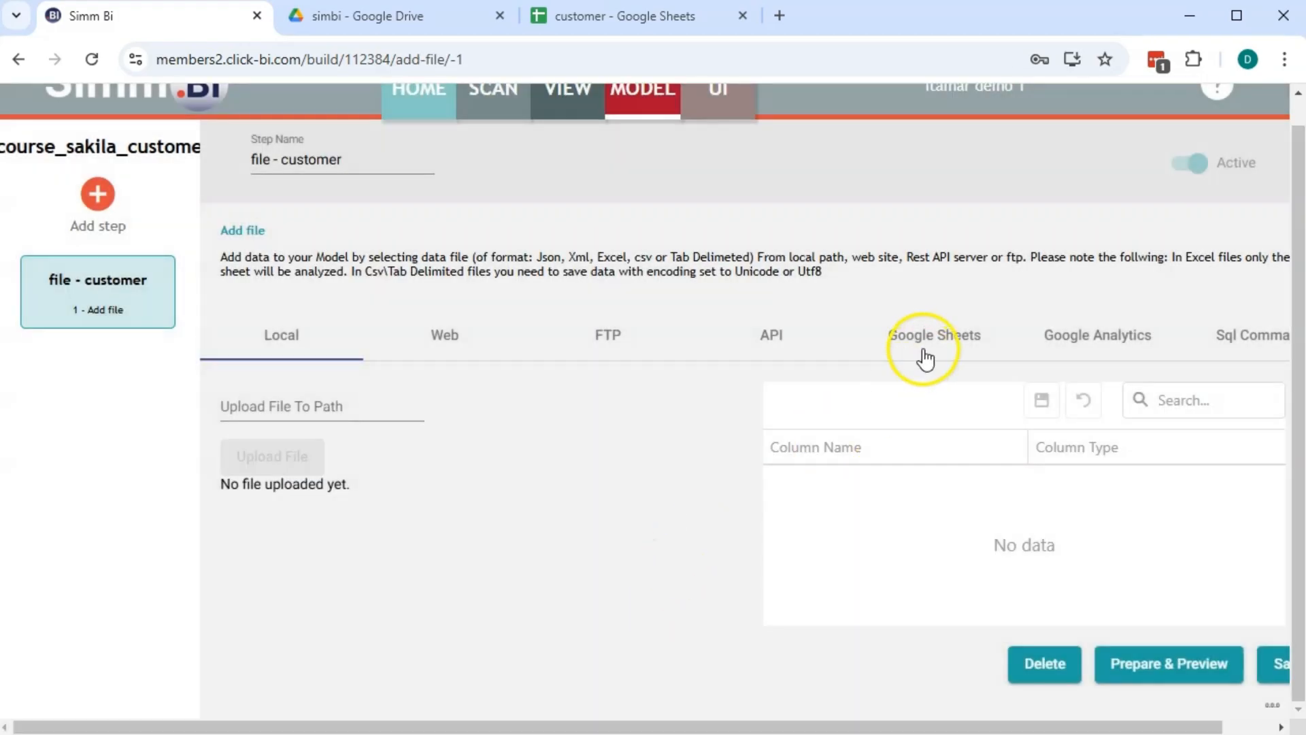
Choose Google Sheets as the source and copy the service-account address from its help note
left_click(925, 348)
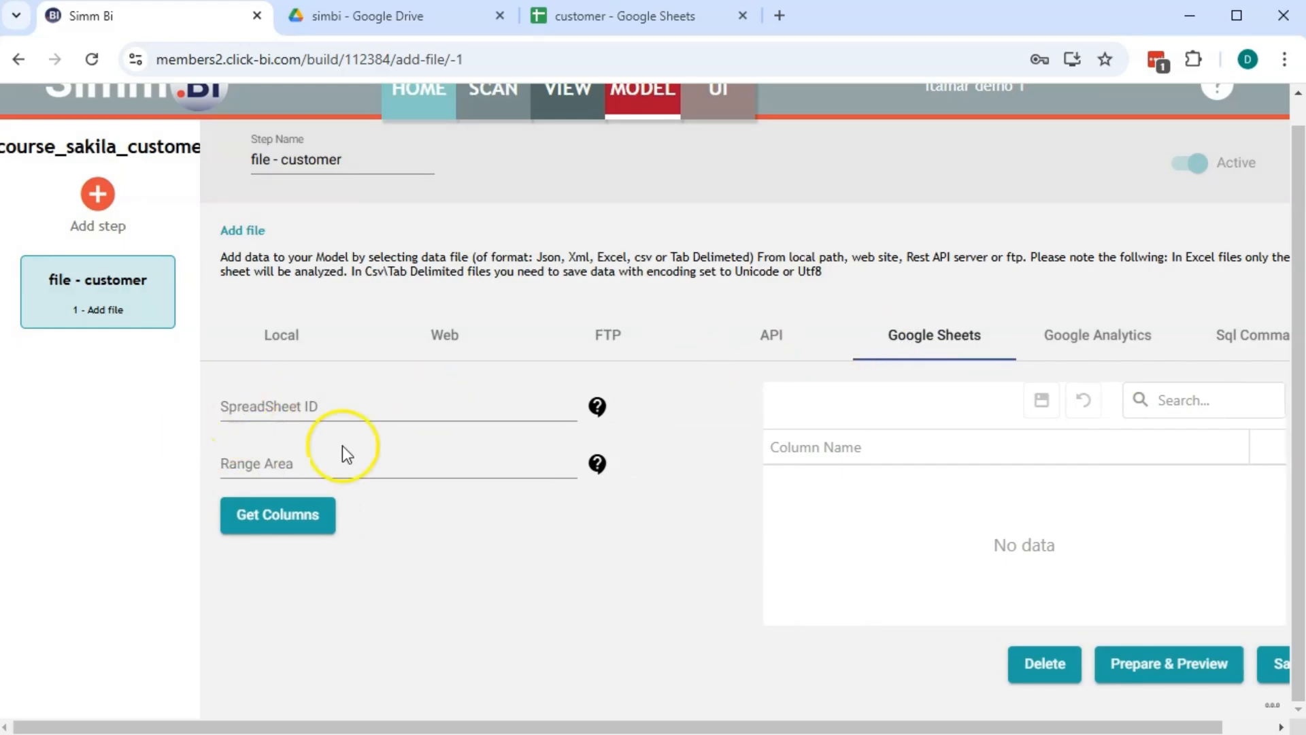
left_click(595, 406)
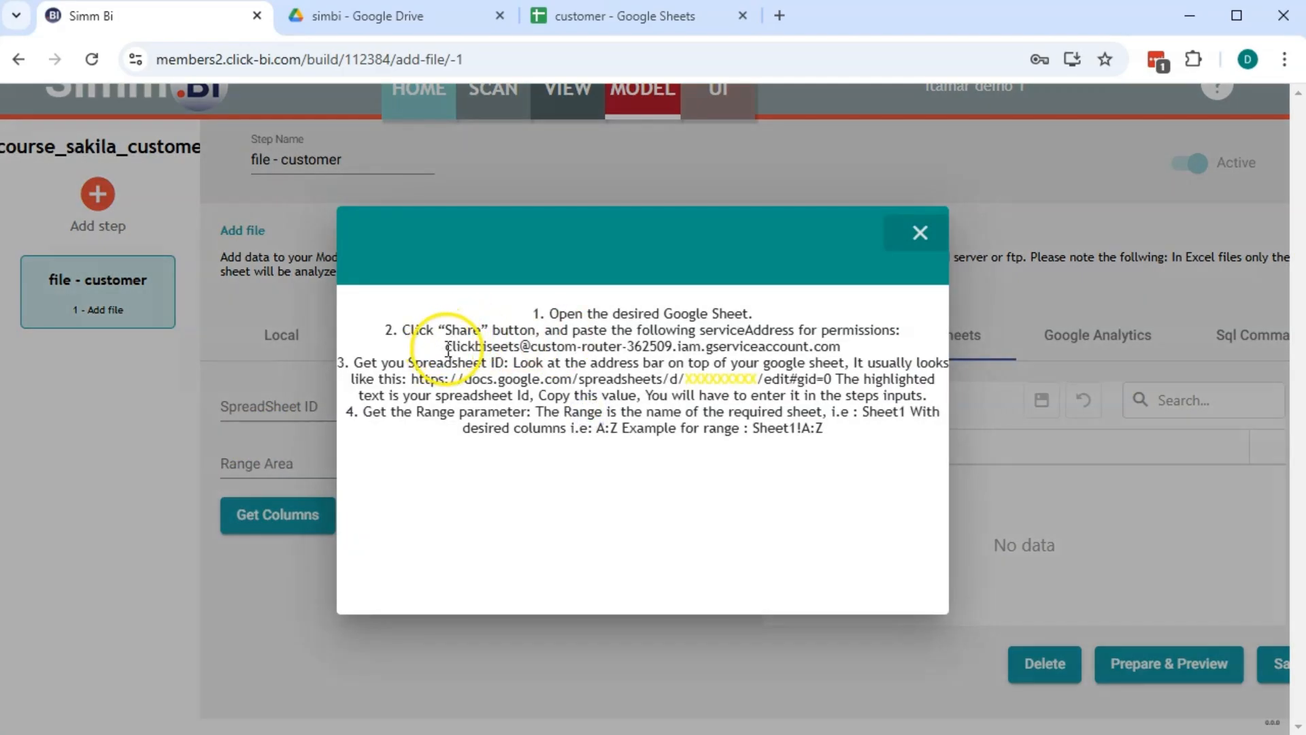
left_click_drag(446, 348, 844, 348)
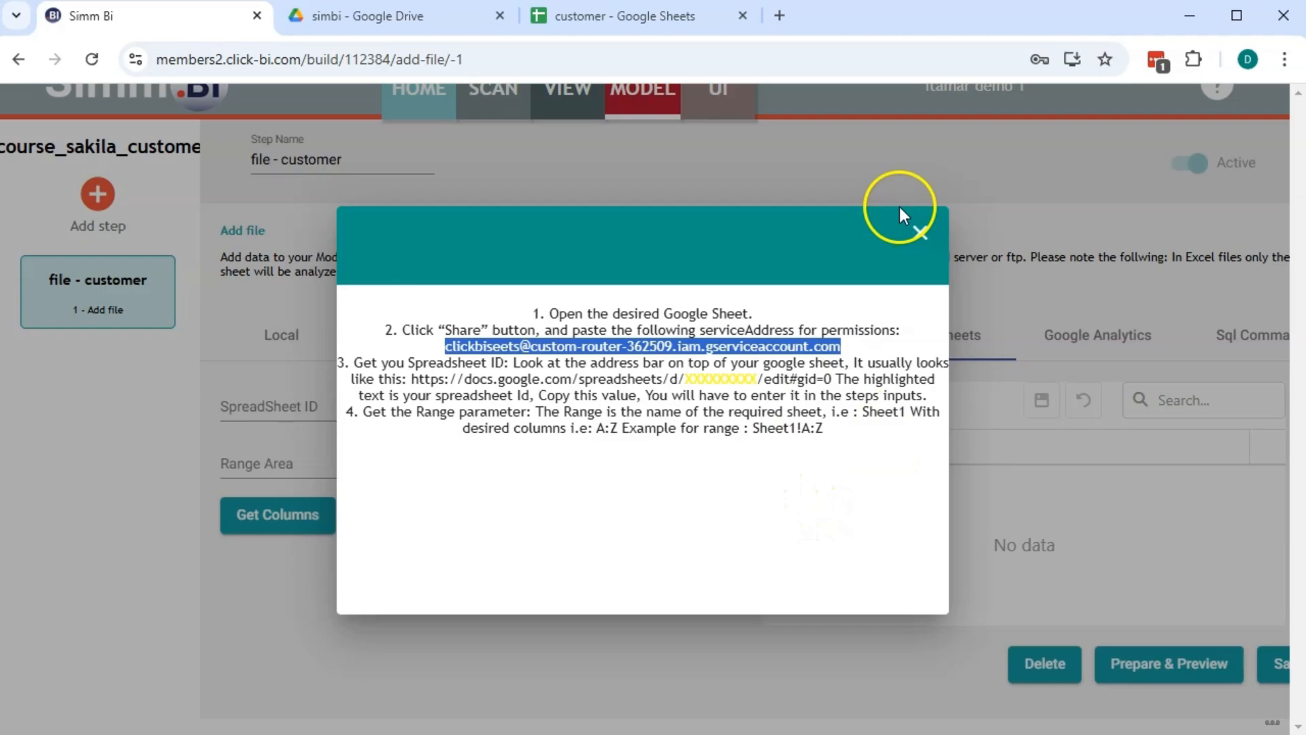
left_click(916, 232)
left_click(680, 19)
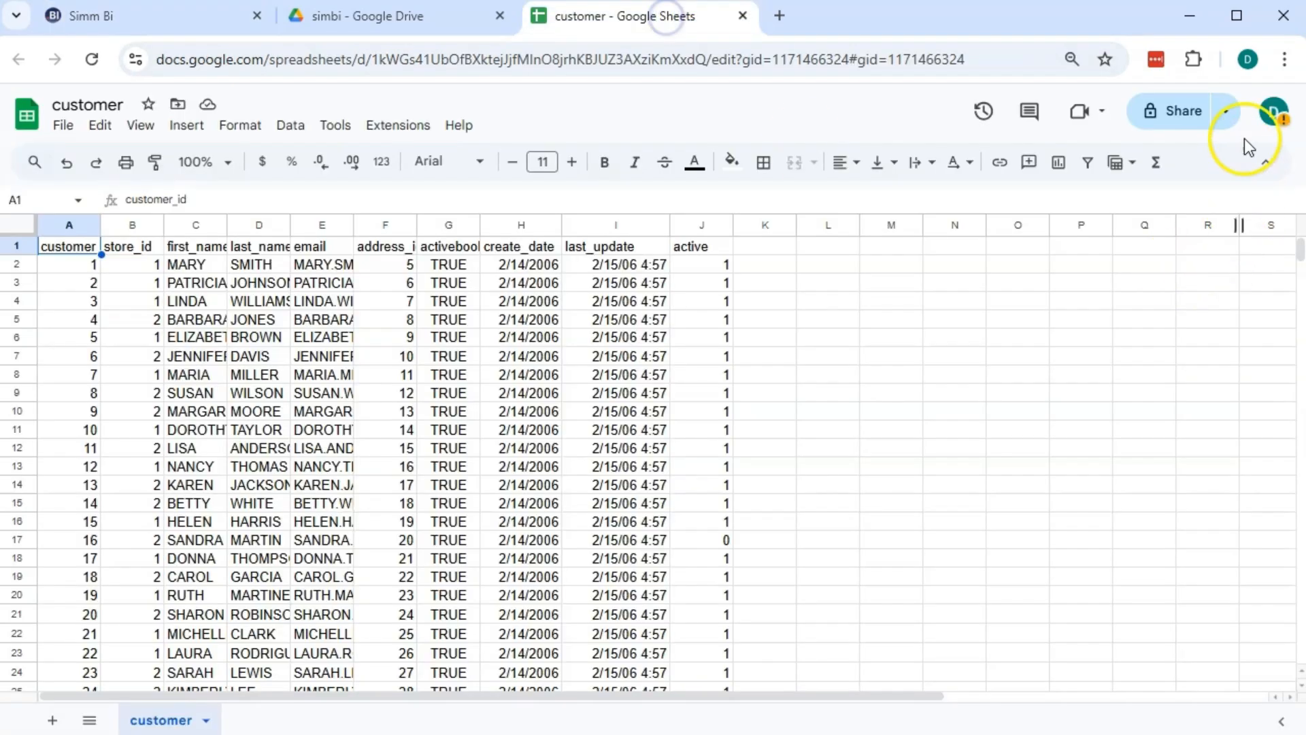
Share the customer spreadsheet as Viewer with the pasted service-account address, confirming outside sharing
left_click(1186, 112)
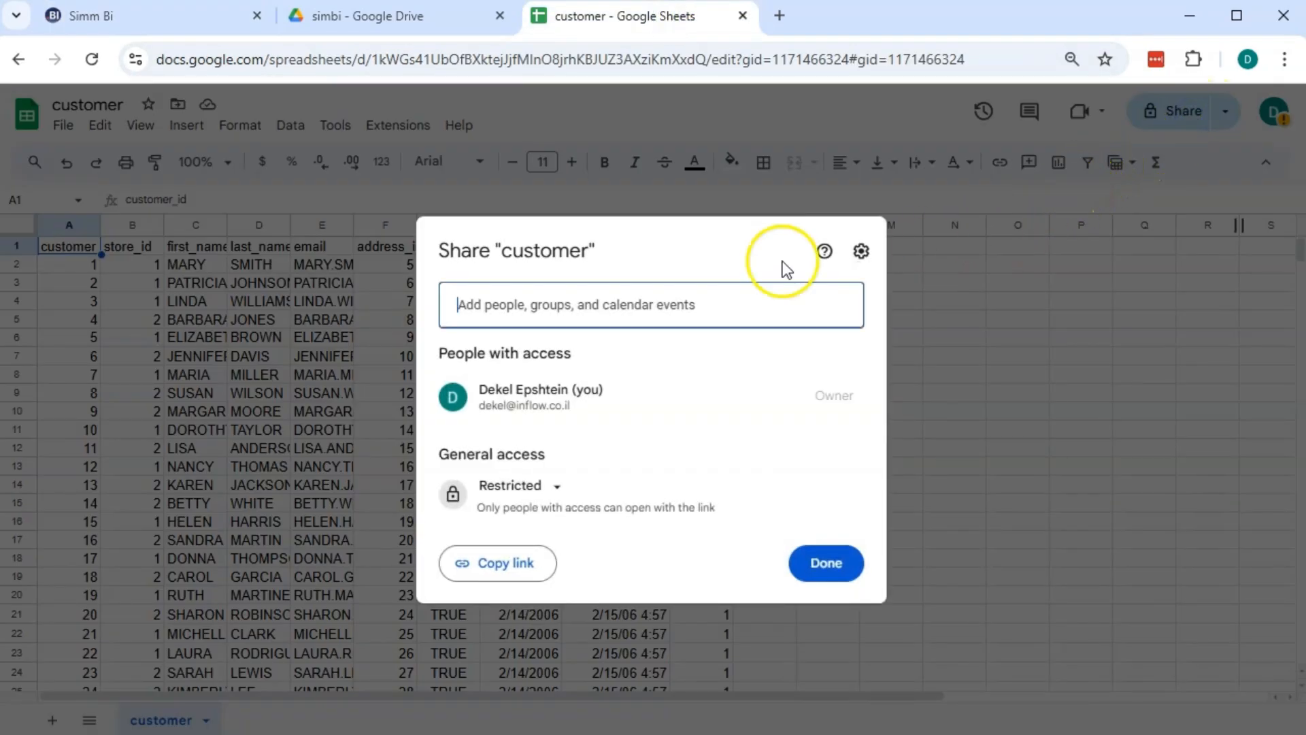
left_click(585, 313)
key("ctrl+v")
left_click(842, 305)
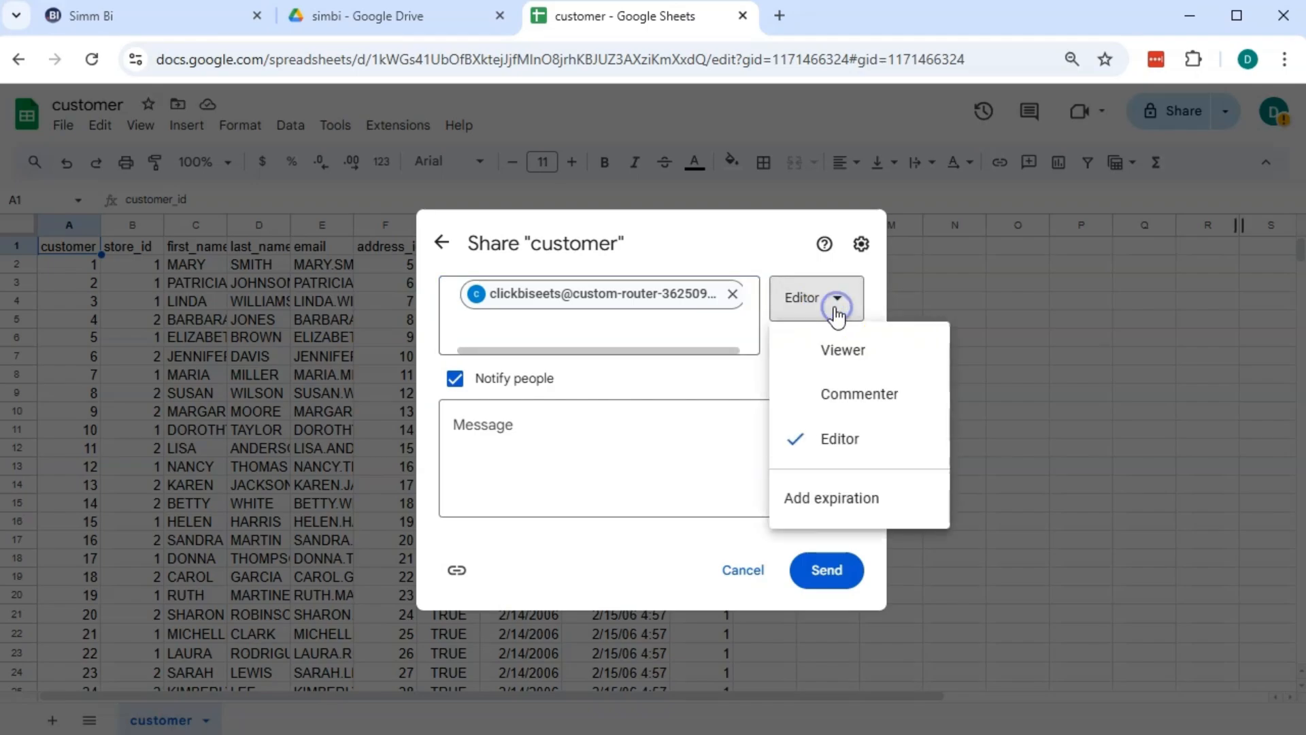
left_click(838, 347)
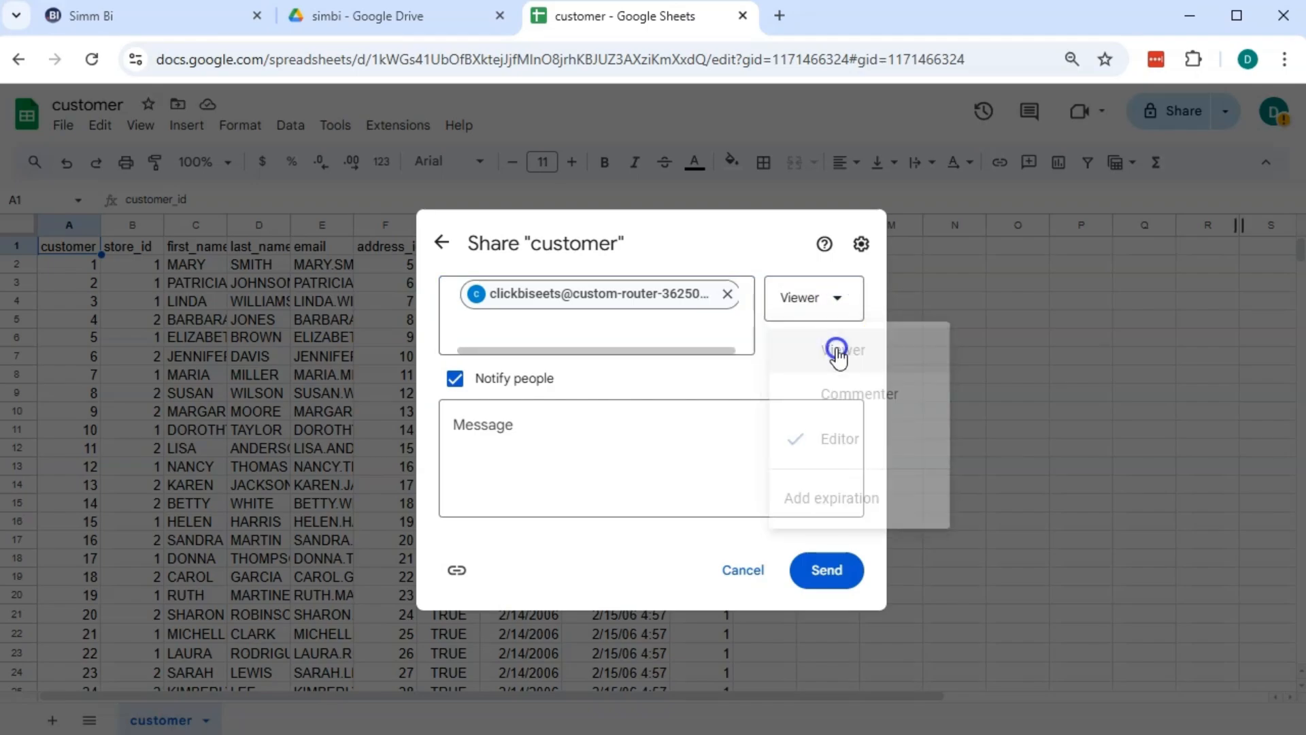
left_click(843, 580)
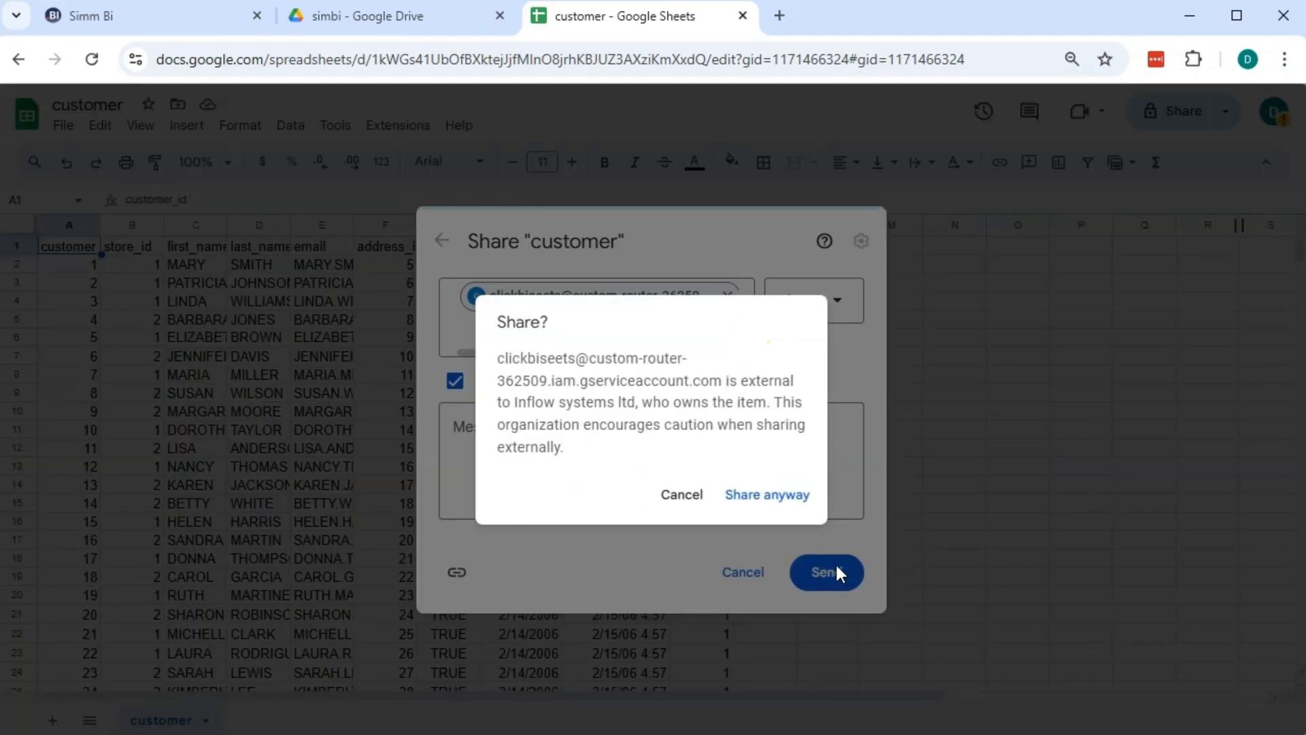
left_click(799, 502)
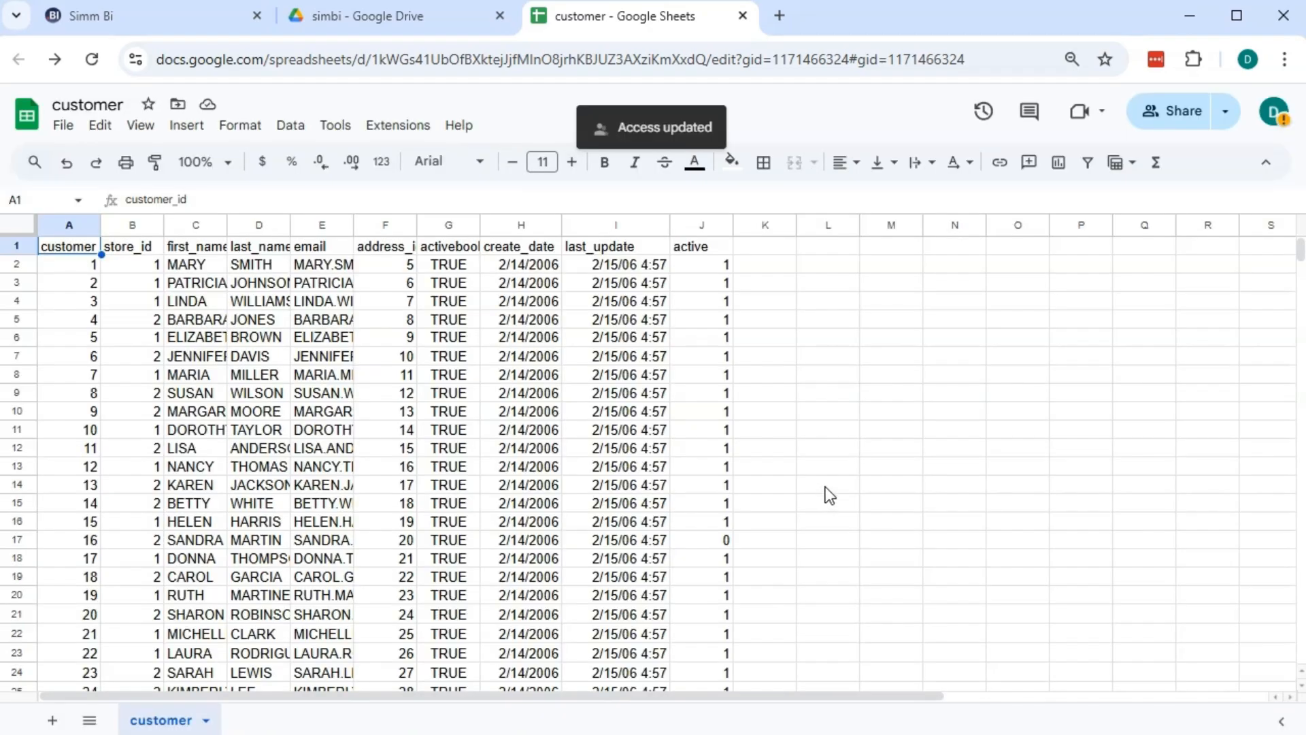
left_click(103, 19)
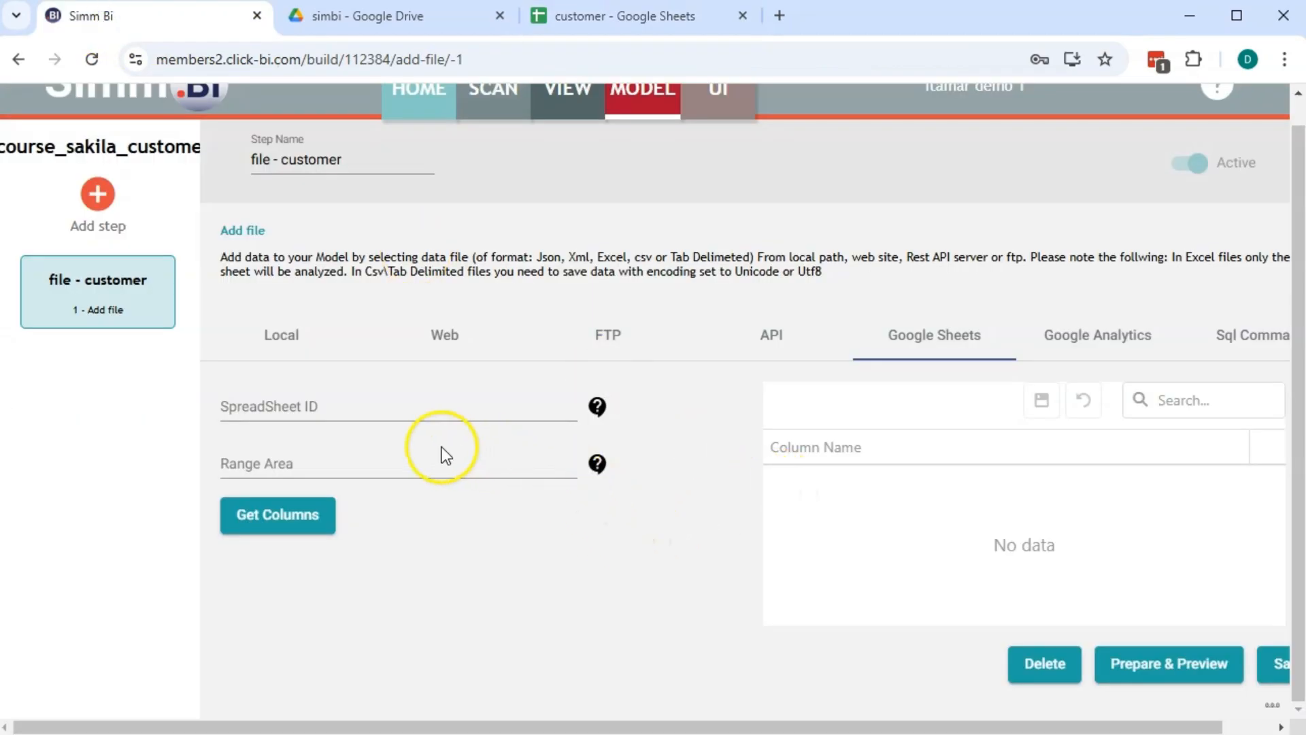
Copy the customer spreadsheet's ID from its address and paste it into the Spreadsheet ID field
left_click(598, 407)
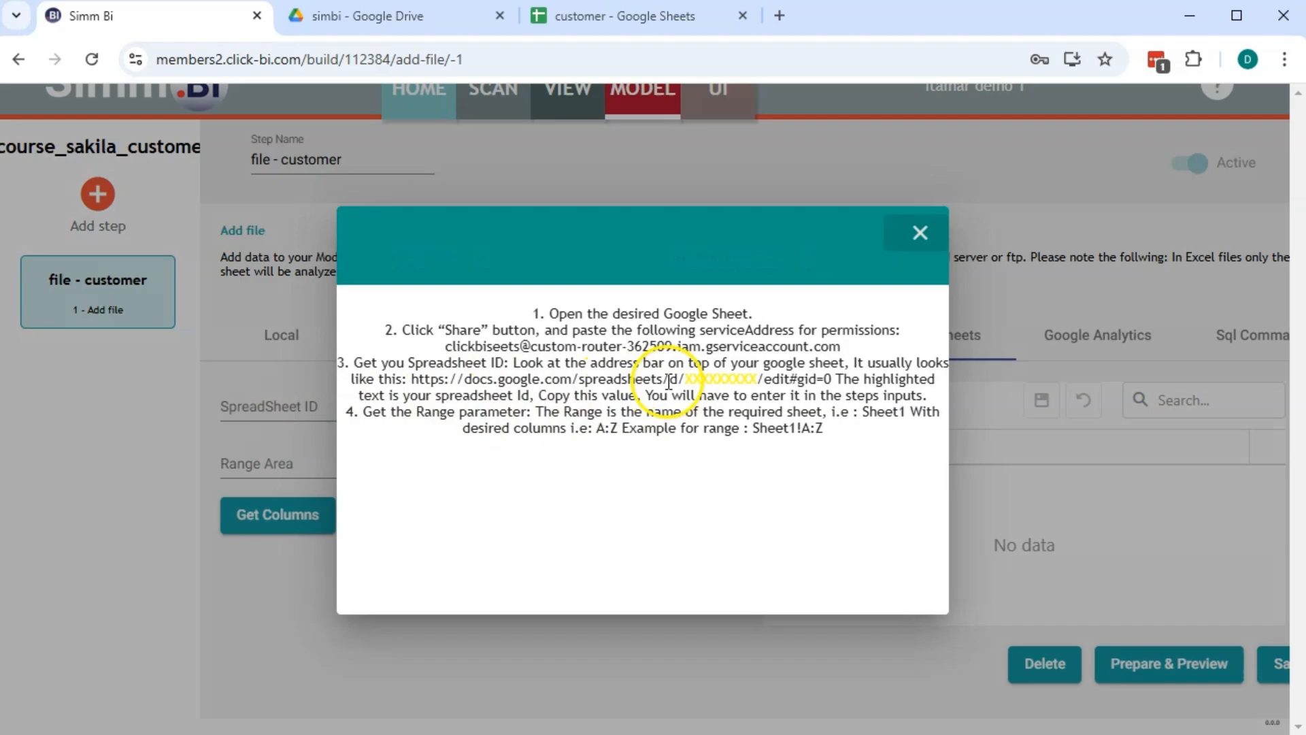
left_click_drag(666, 382, 769, 383)
left_click(599, 17)
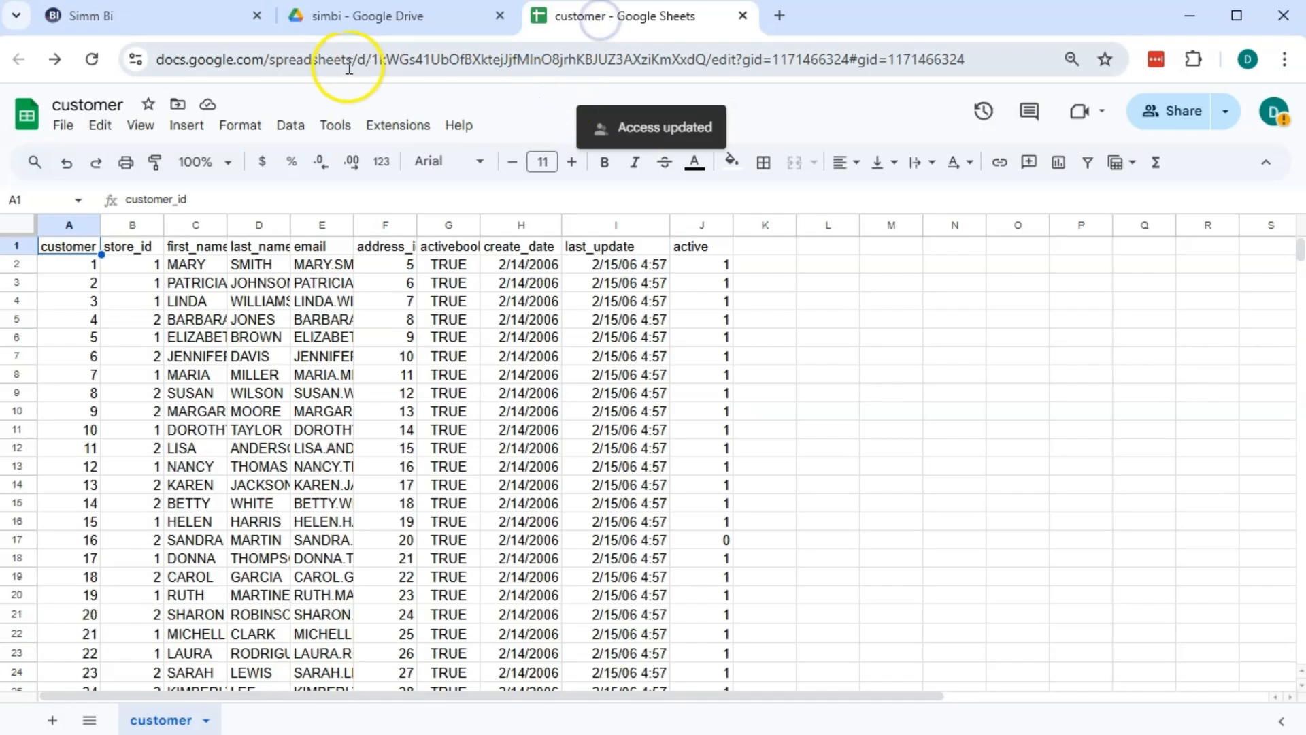
left_click_drag(371, 59, 705, 59)
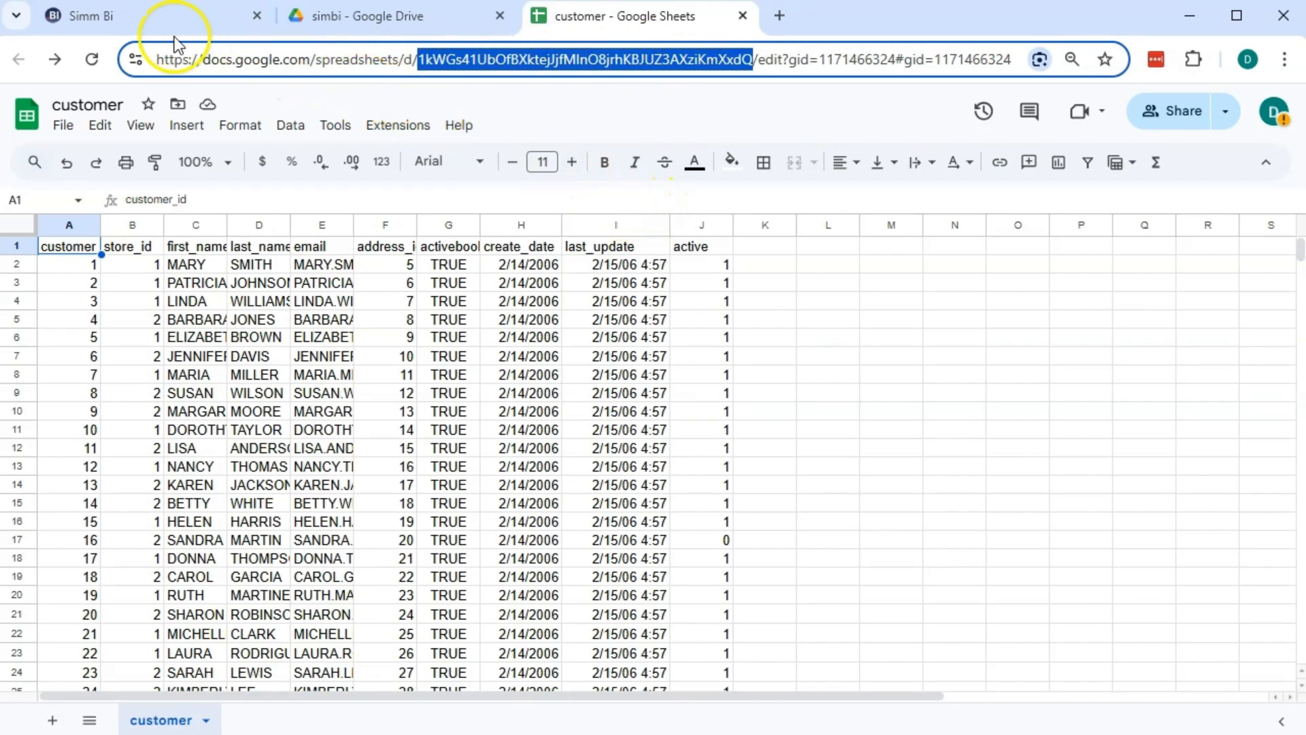
left_click(170, 20)
left_click(916, 237)
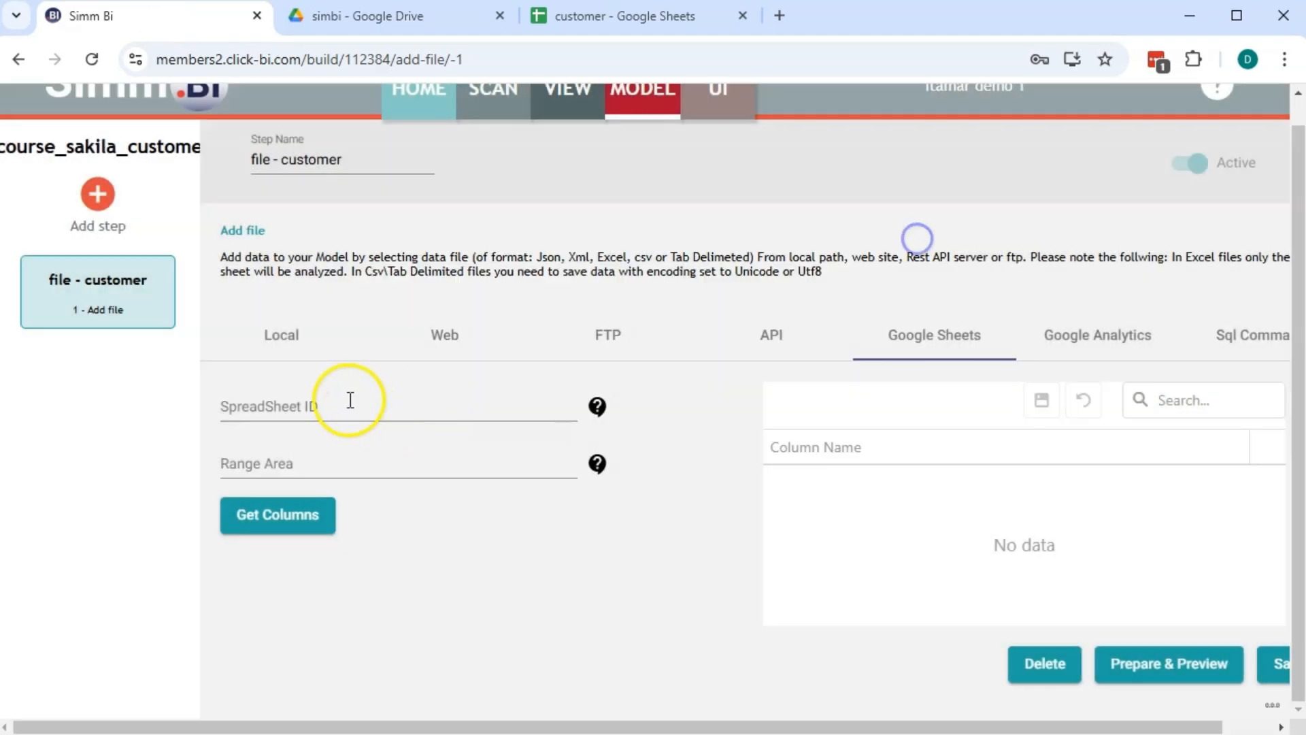
left_click(350, 400)
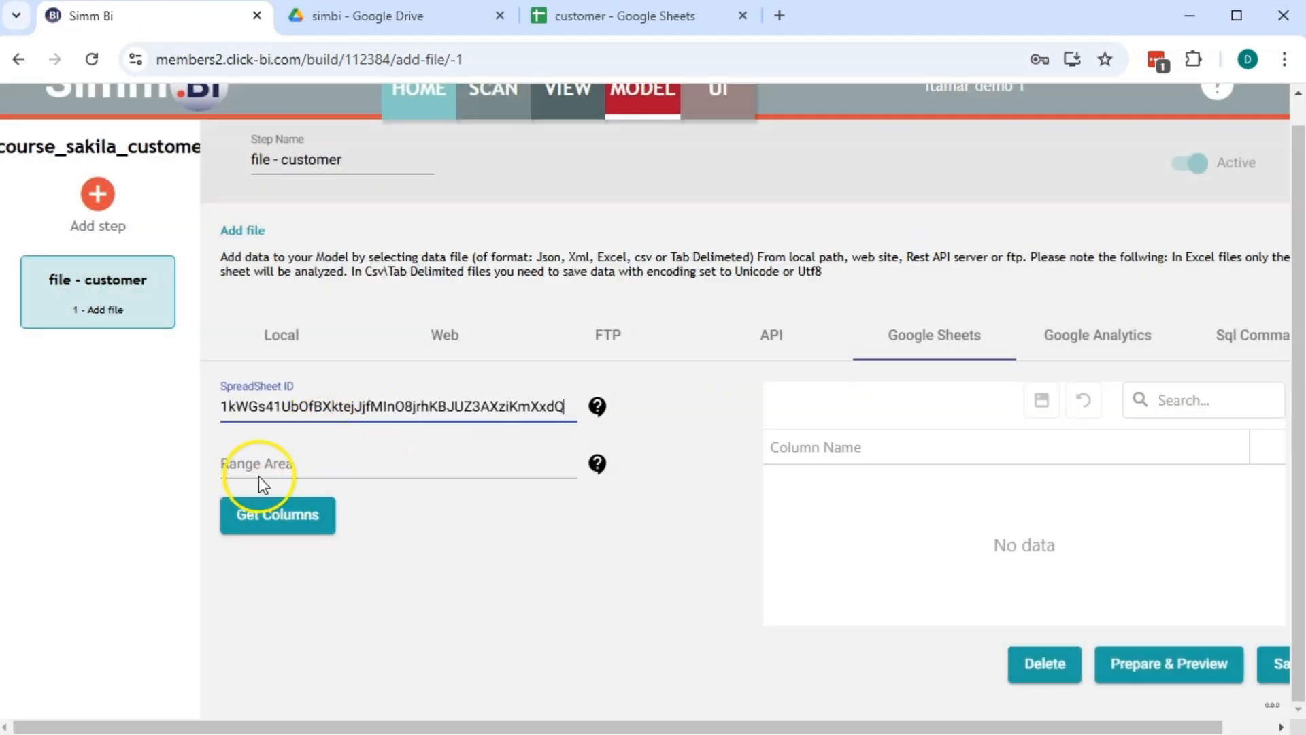
Enter customer!A:Z as the range and fetch the sheet's columns
left_click(597, 464)
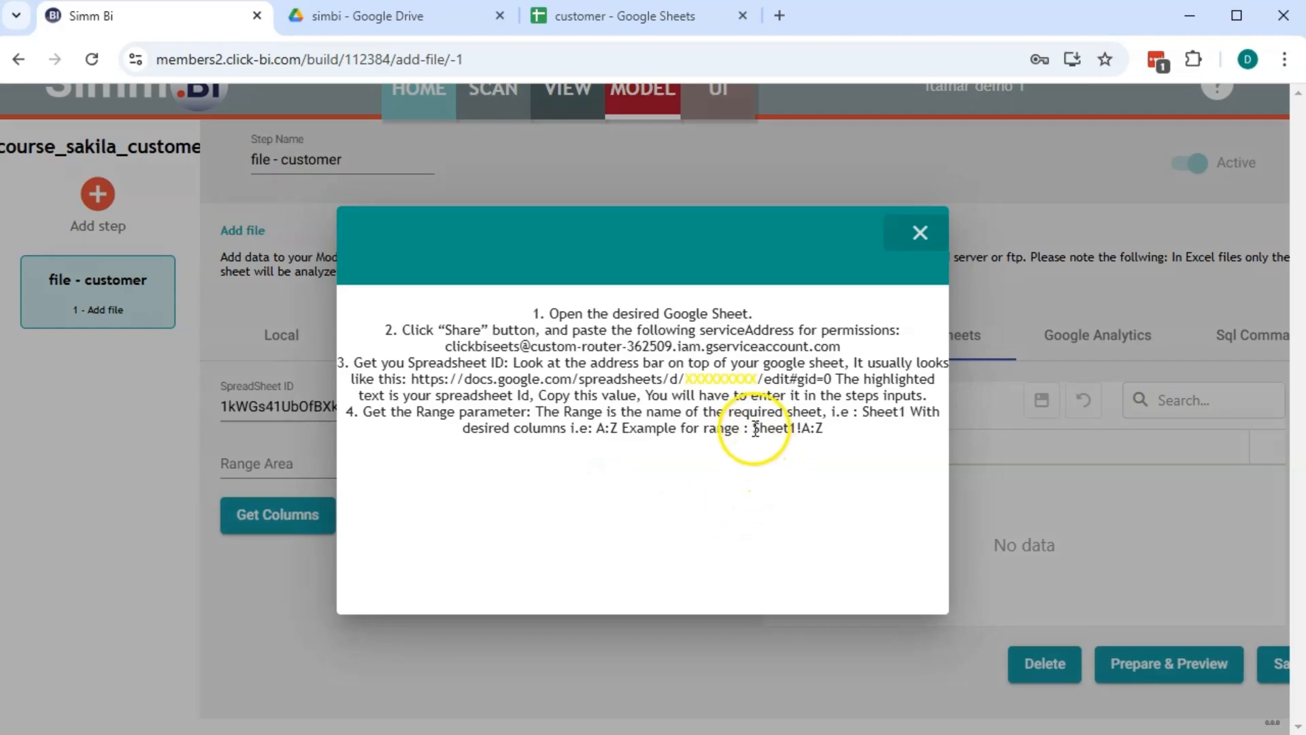
left_click_drag(754, 428, 823, 433)
key("ctrl+c")
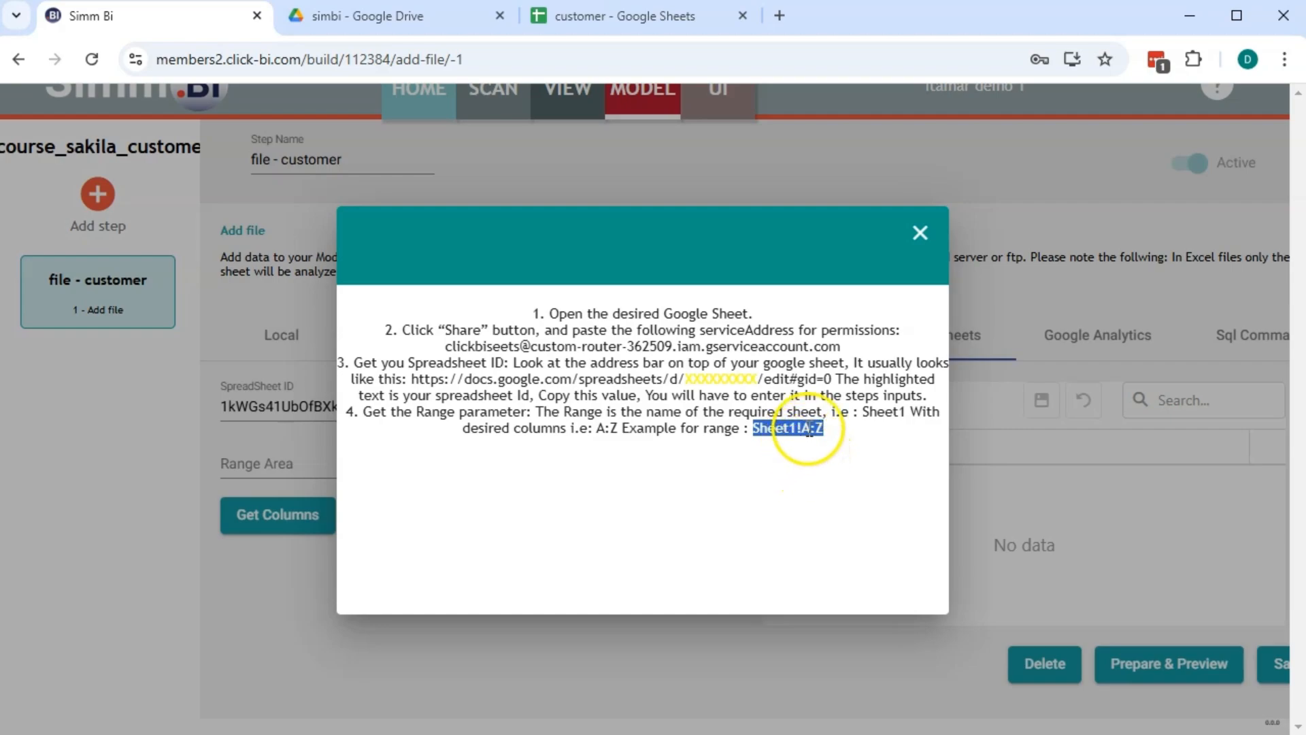
left_click(919, 232)
left_click(427, 451)
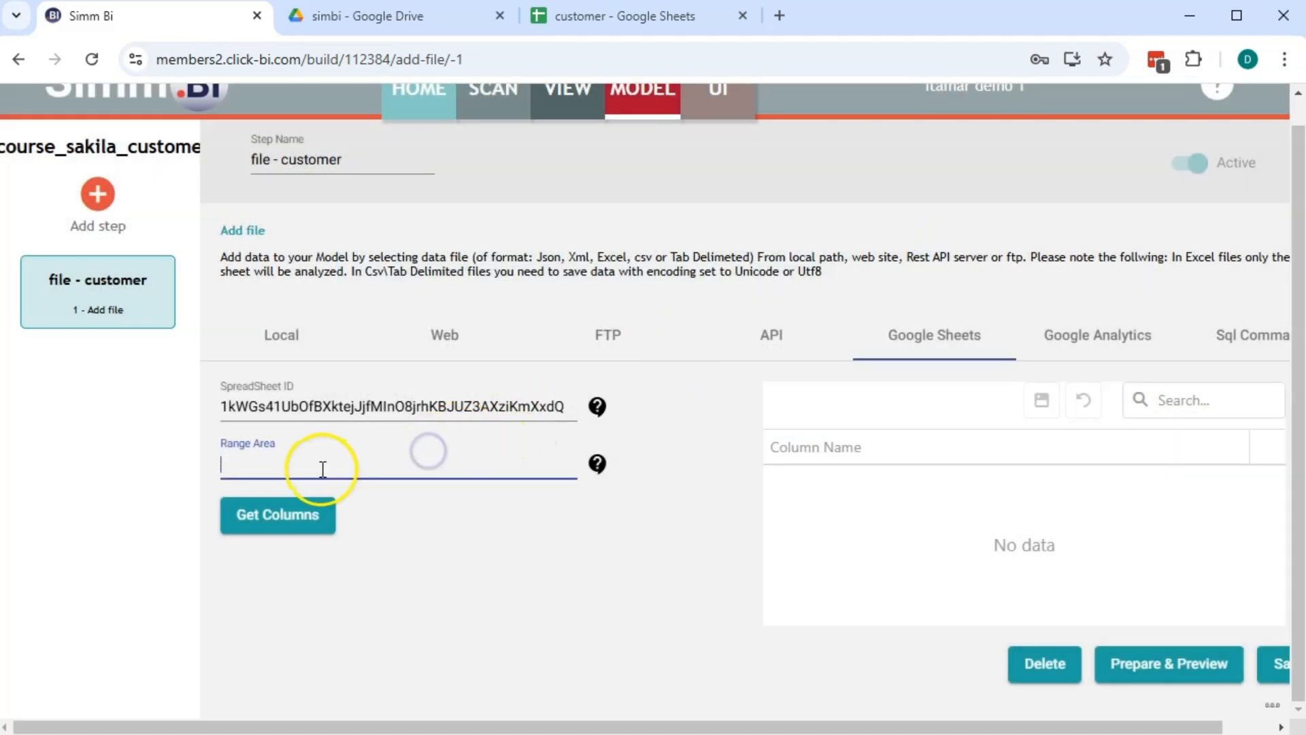
key("ctrl+v")
left_click(590, 18)
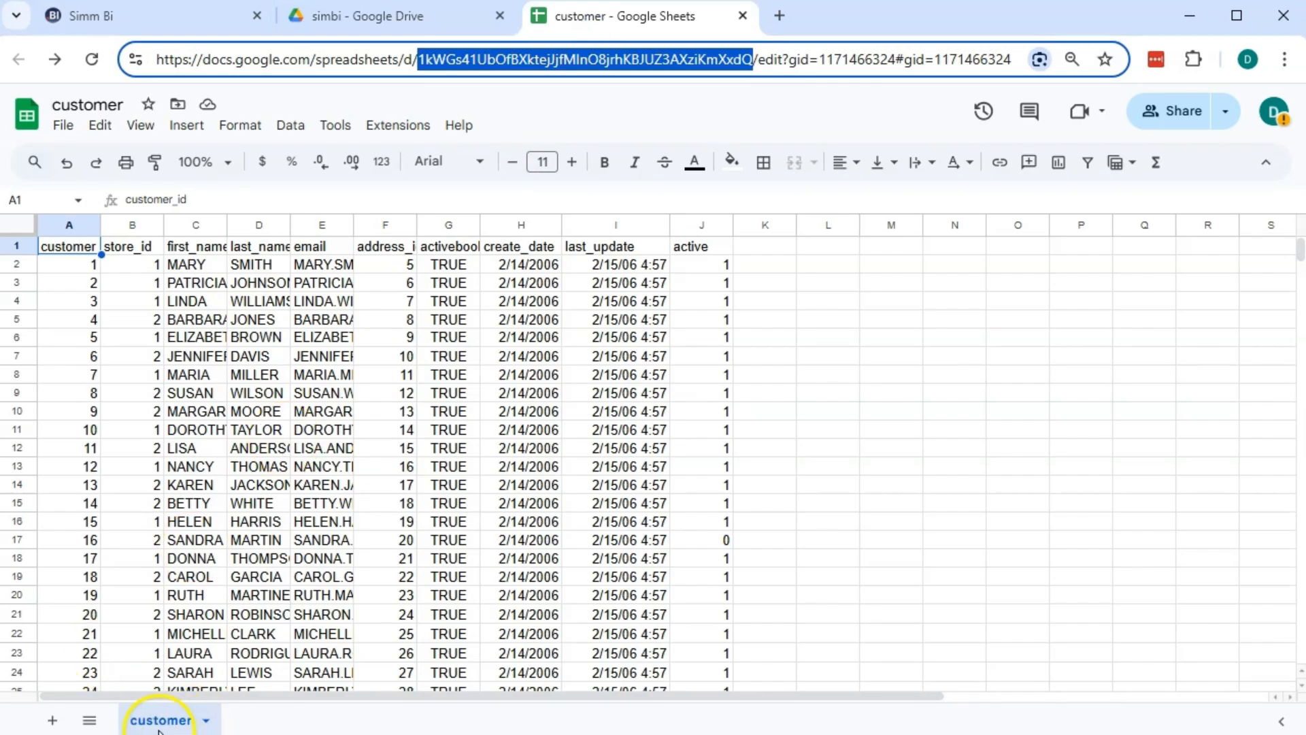
left_click(129, 19)
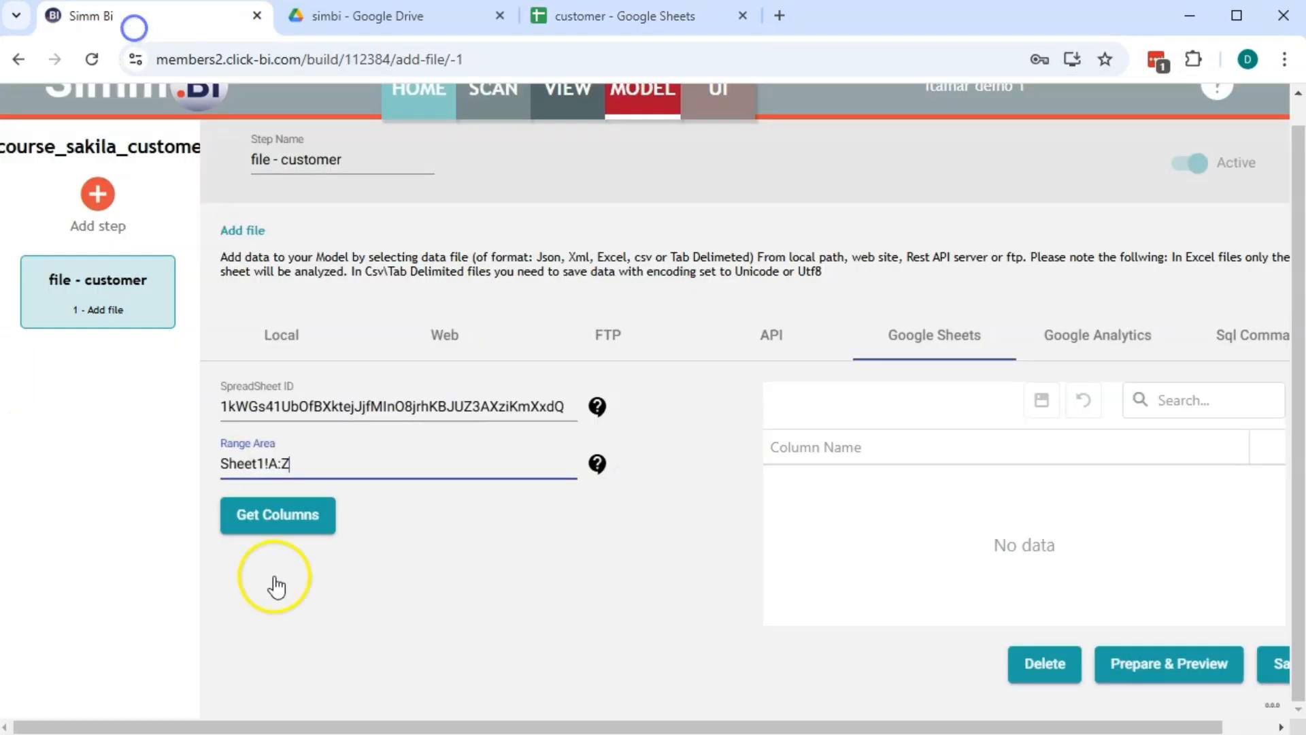
left_click(269, 465)
key("BackSpace")
key("BackSpace")
key("BackSpace")
key("BackSpace")
key("BackSpace")
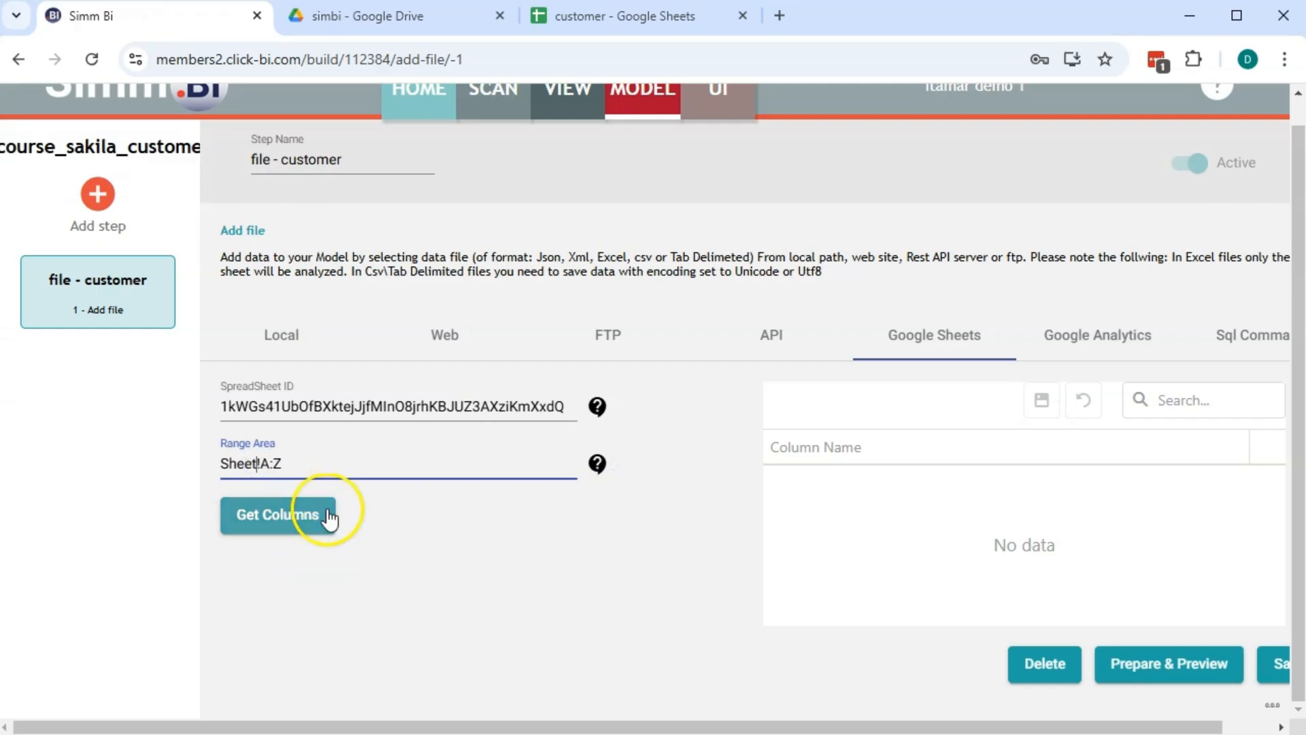
key("BackSpace")
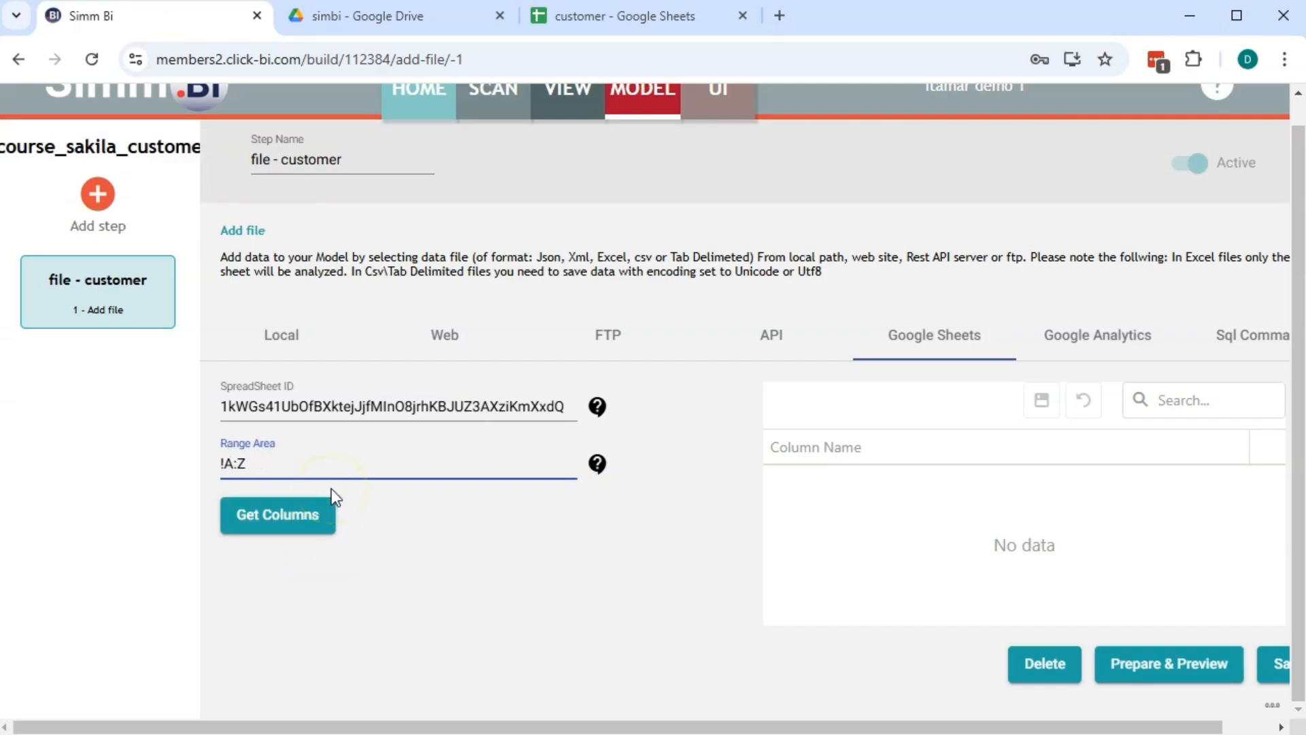
type("customer")
left_click(309, 516)
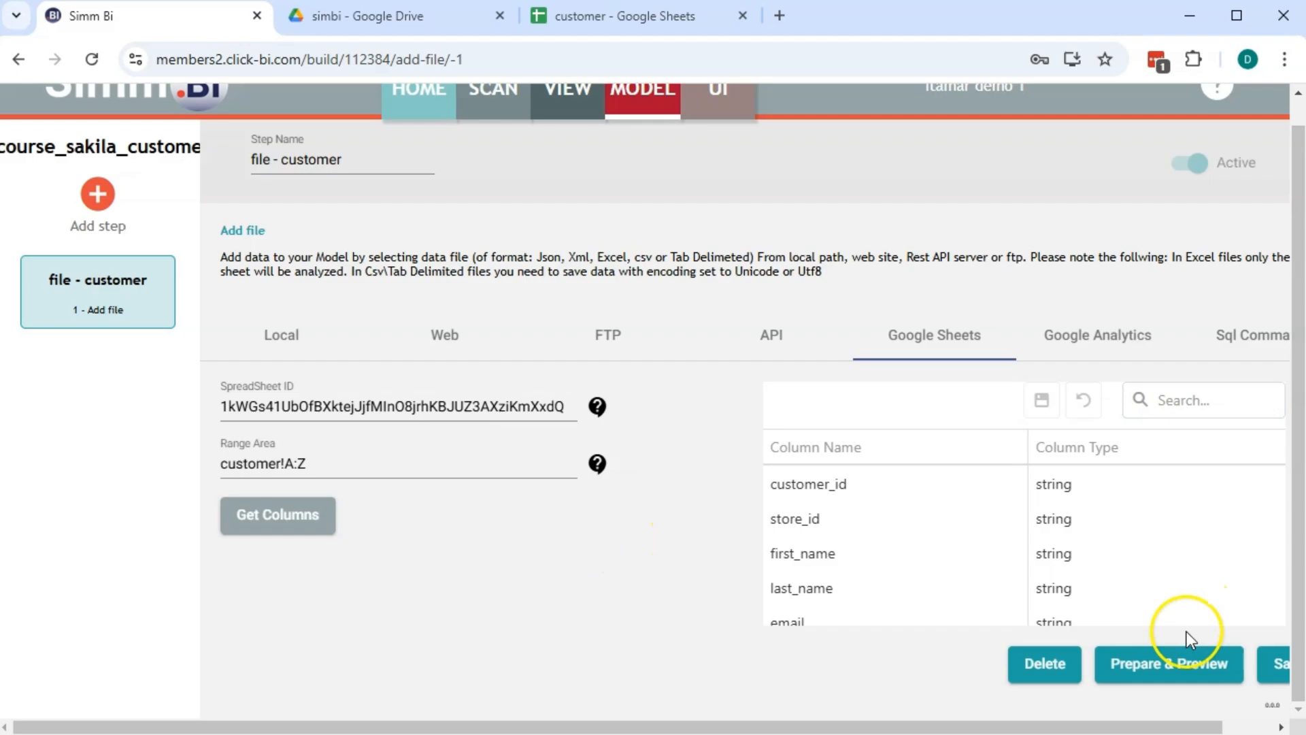
Set the create_date and last_update column types to date
left_click_drag(1014, 727, 1065, 726)
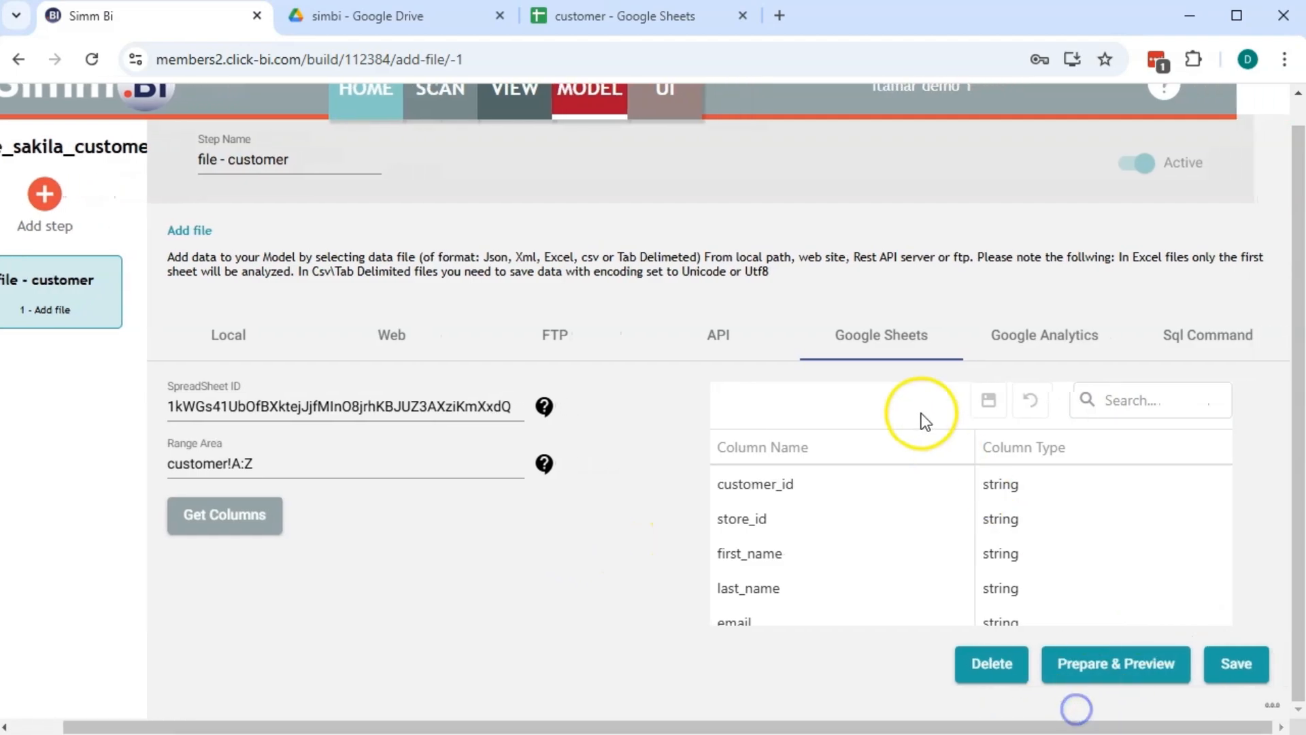
scroll(865, 529, "down", 3)
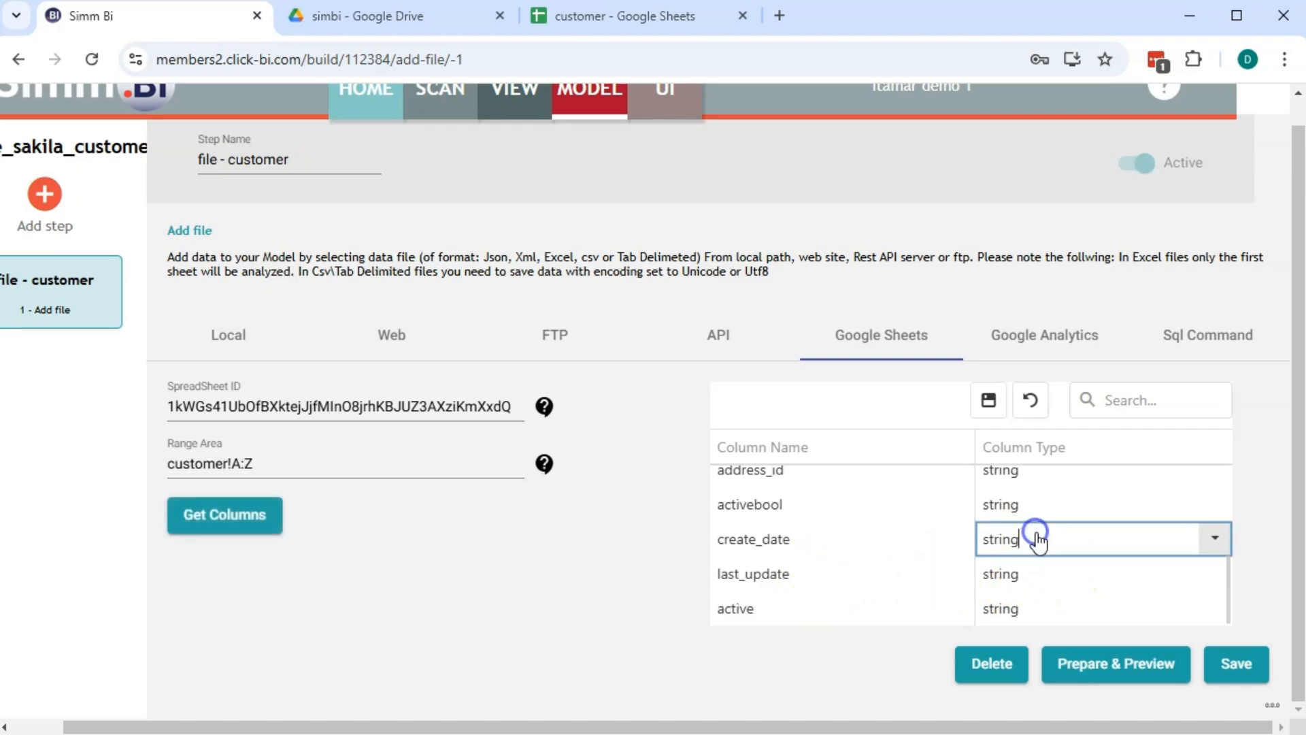
left_click(1214, 537)
left_click(1005, 641)
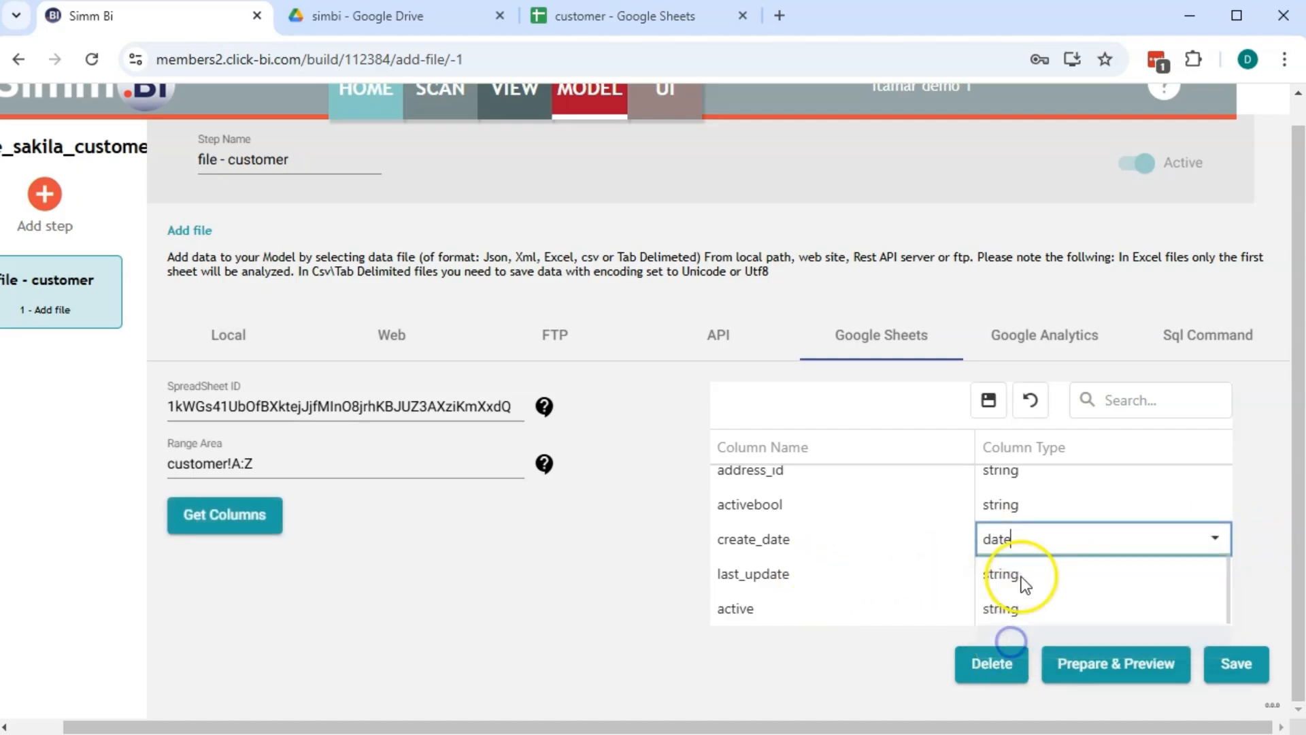
left_click(1036, 573)
left_click(1216, 575)
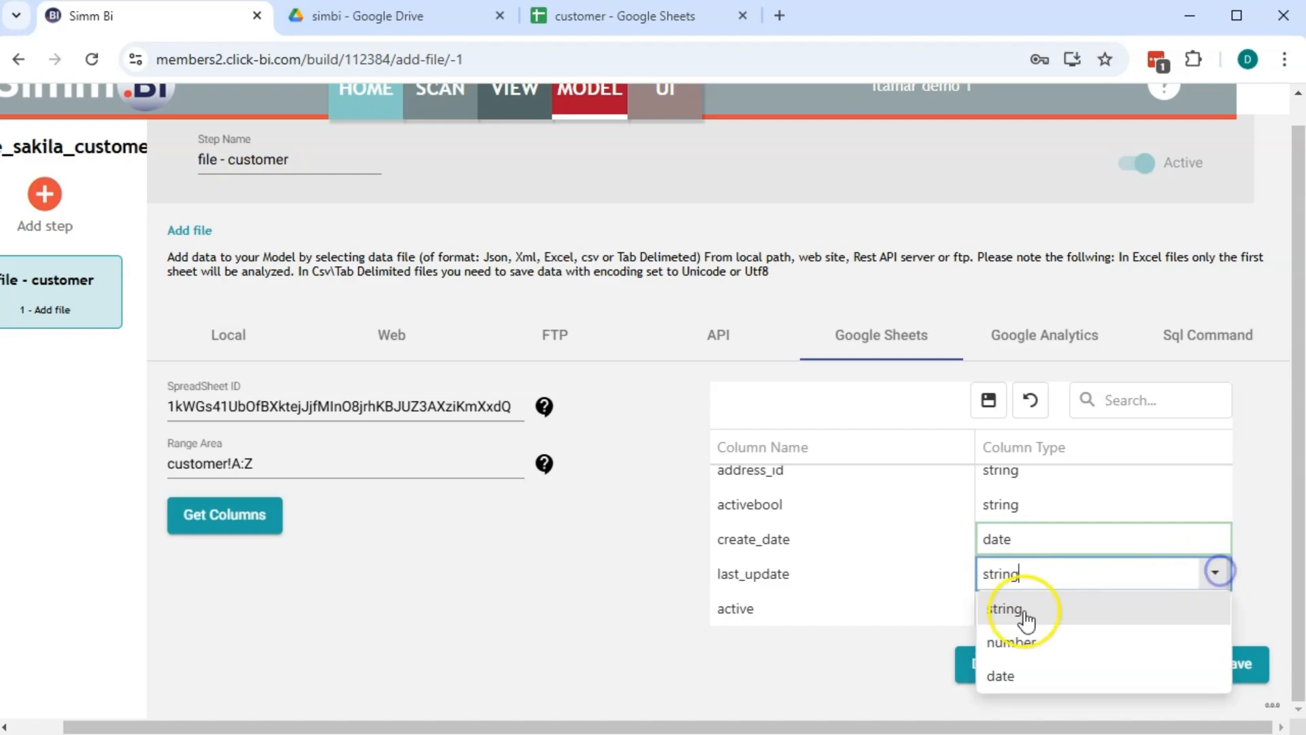
left_click(1016, 674)
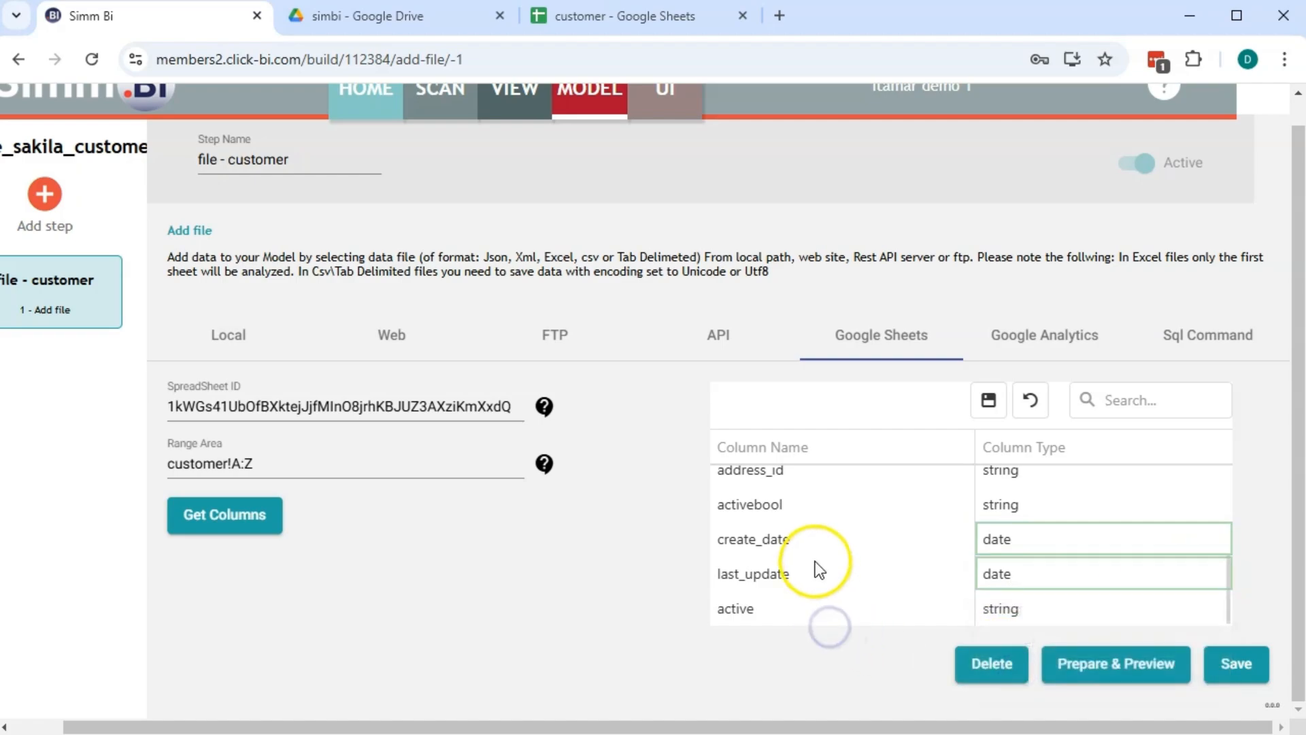
Set the activebool column type to number, then view the customer spreadsheet
scroll(803, 536, "up", 2)
scroll(936, 558, "down", 2)
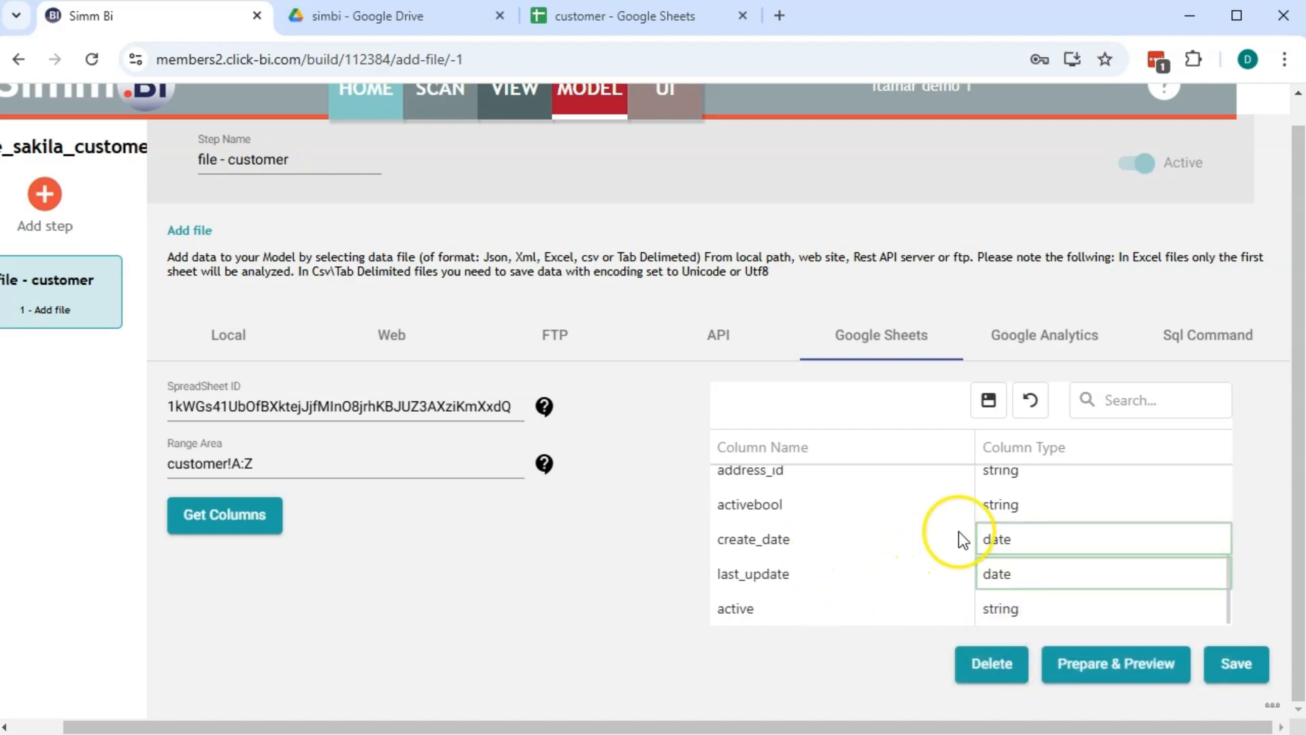
left_click(1026, 504)
left_click(1217, 504)
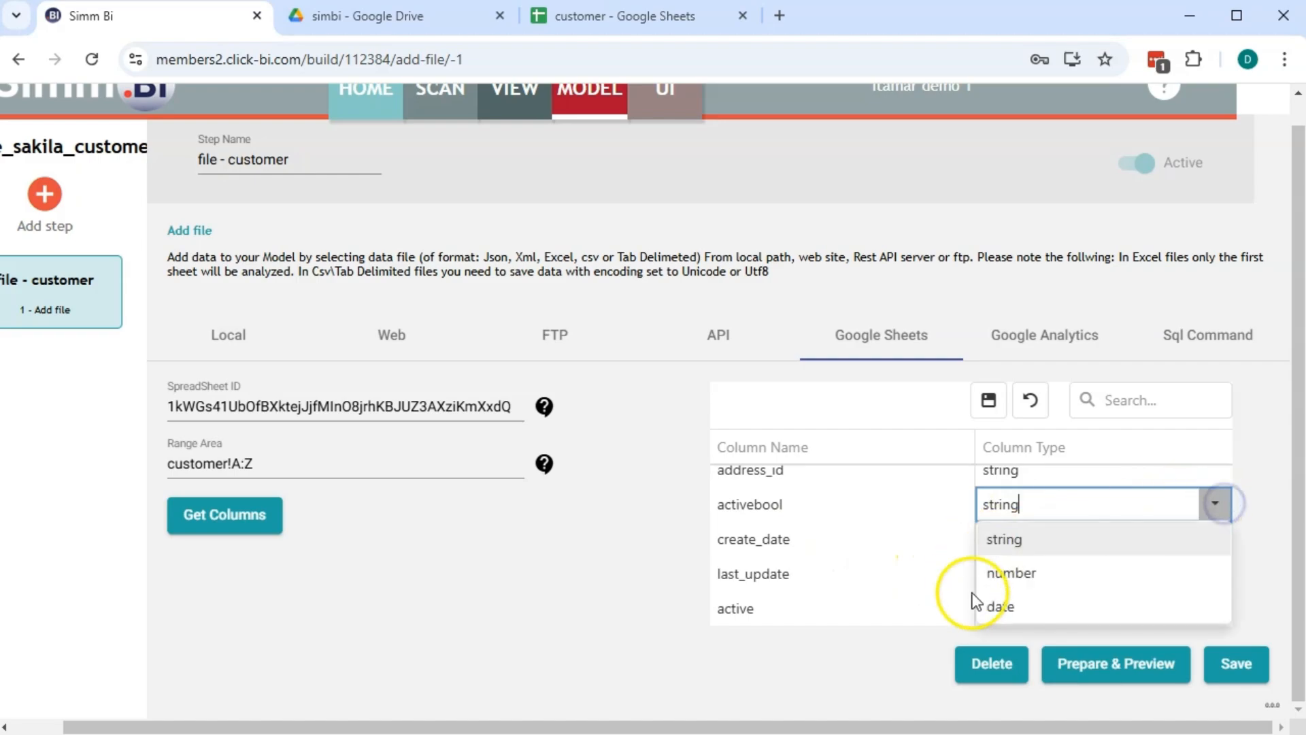
left_click(1033, 574)
left_click(624, 17)
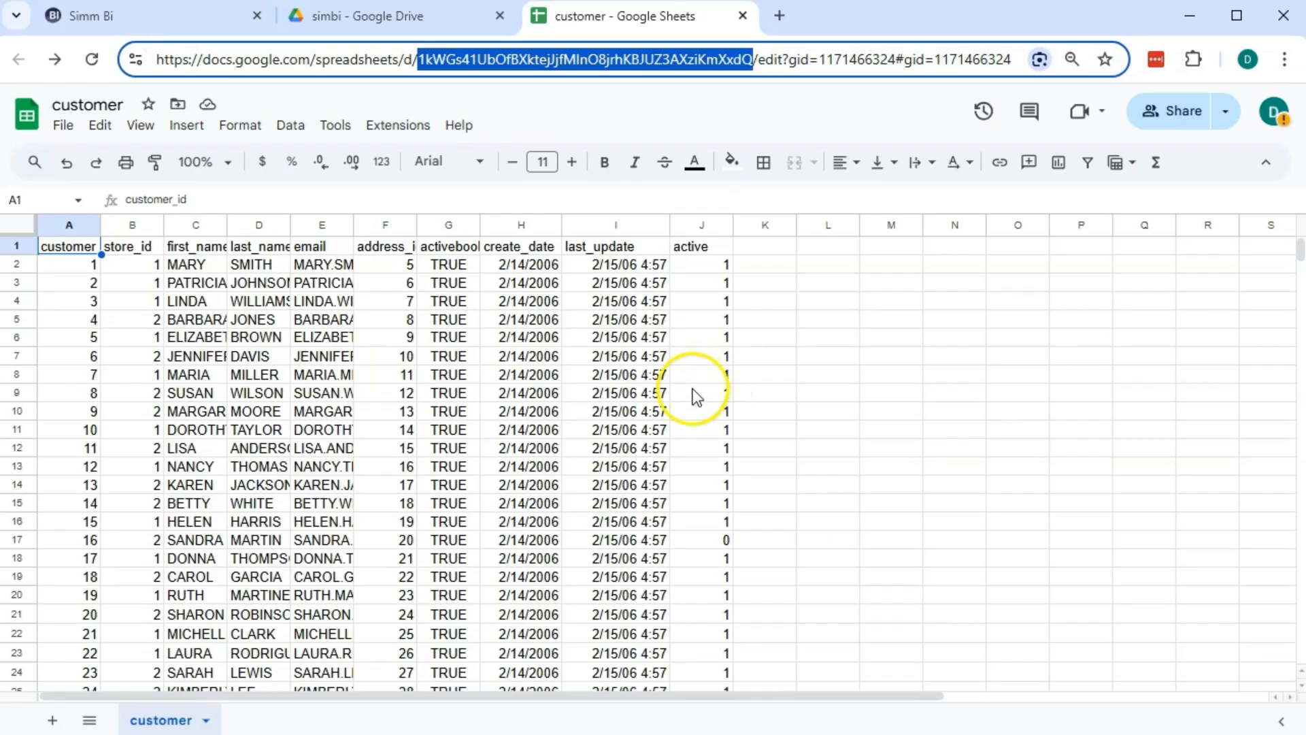
left_click(454, 250)
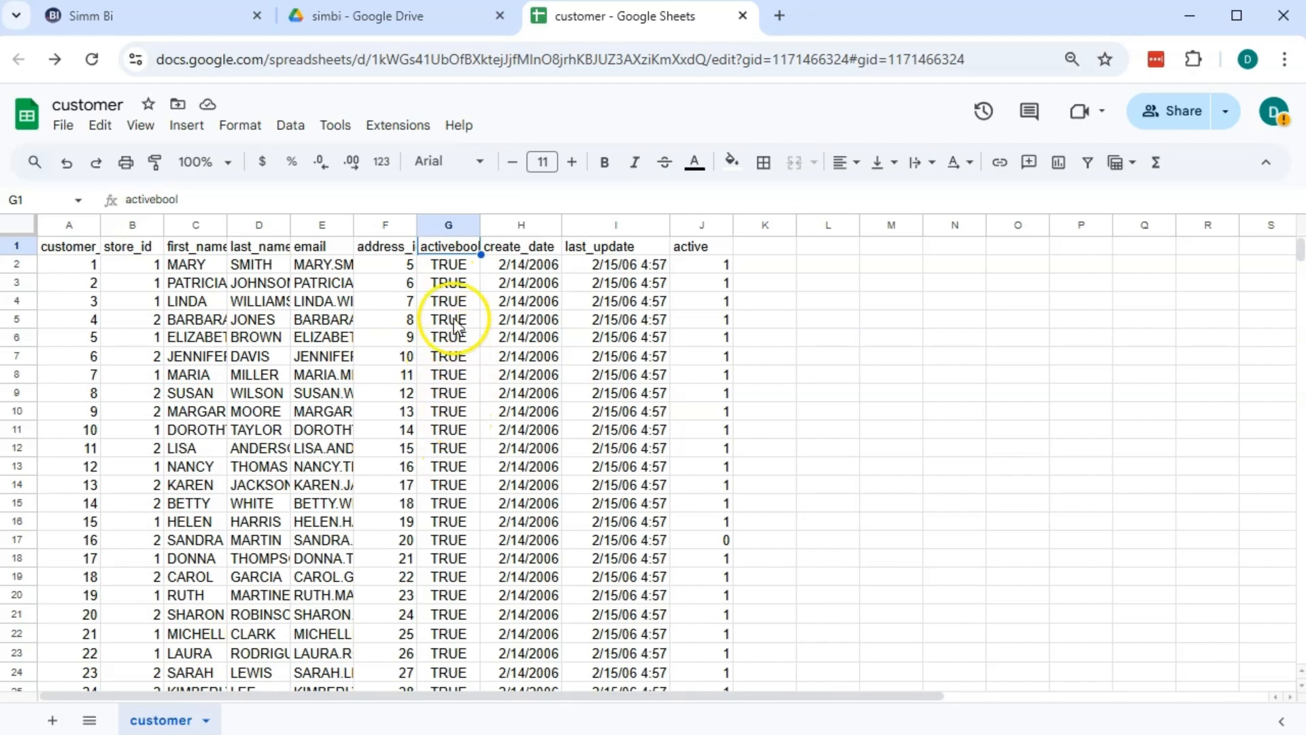
left_click(725, 251)
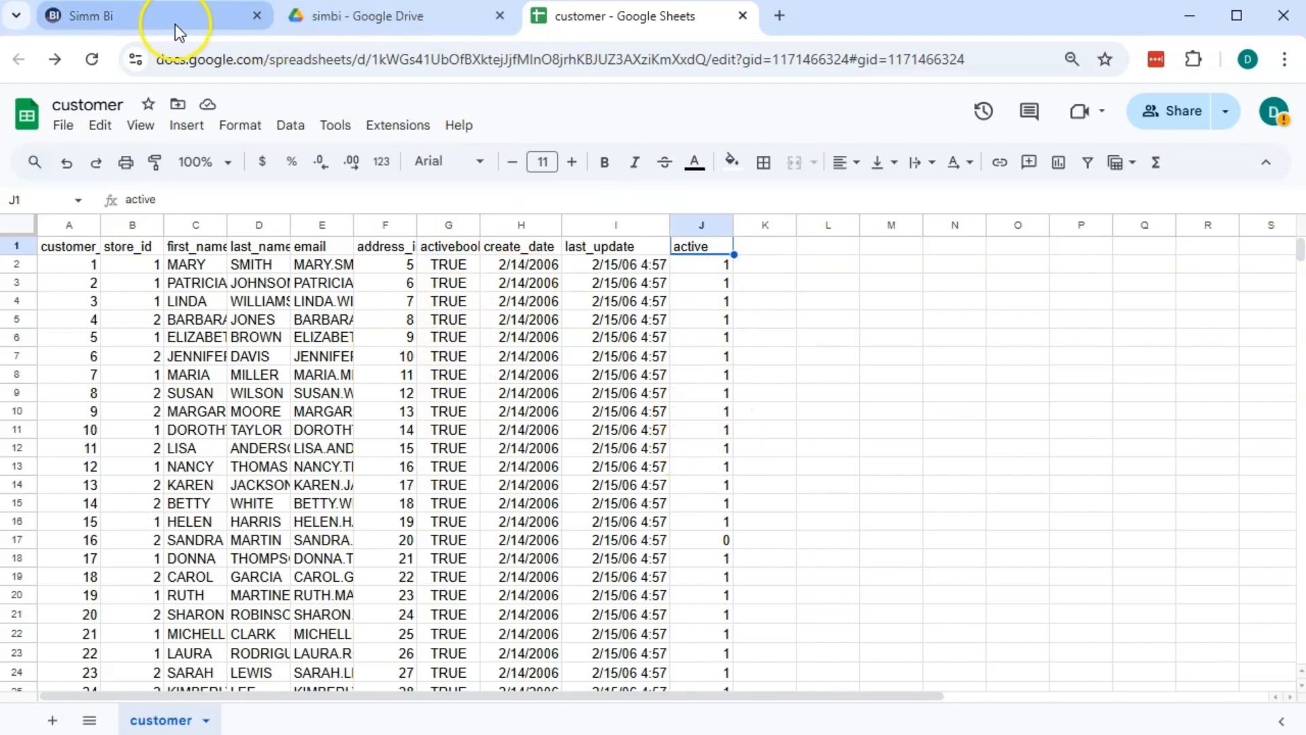
Change activebool back to string and active to number, and commit the type changes
left_click(133, 15)
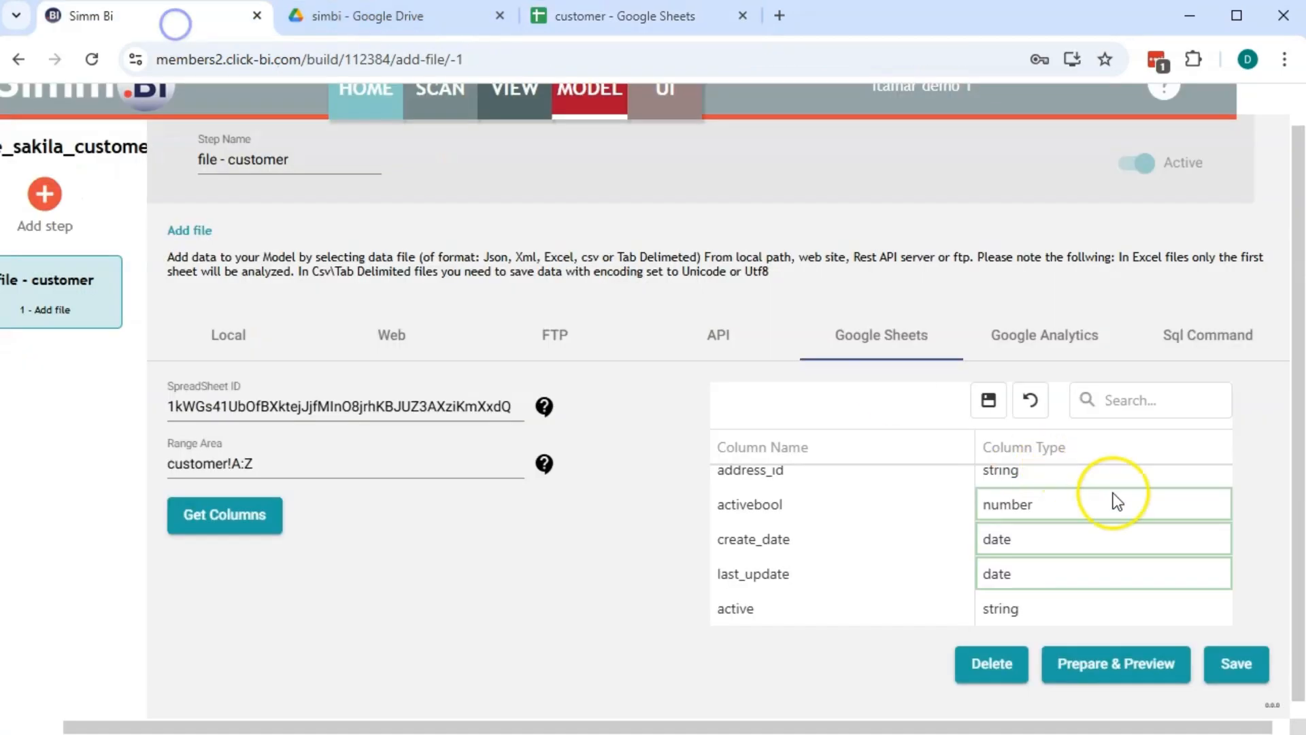
left_click(1058, 503)
left_click(1215, 502)
left_click(1030, 535)
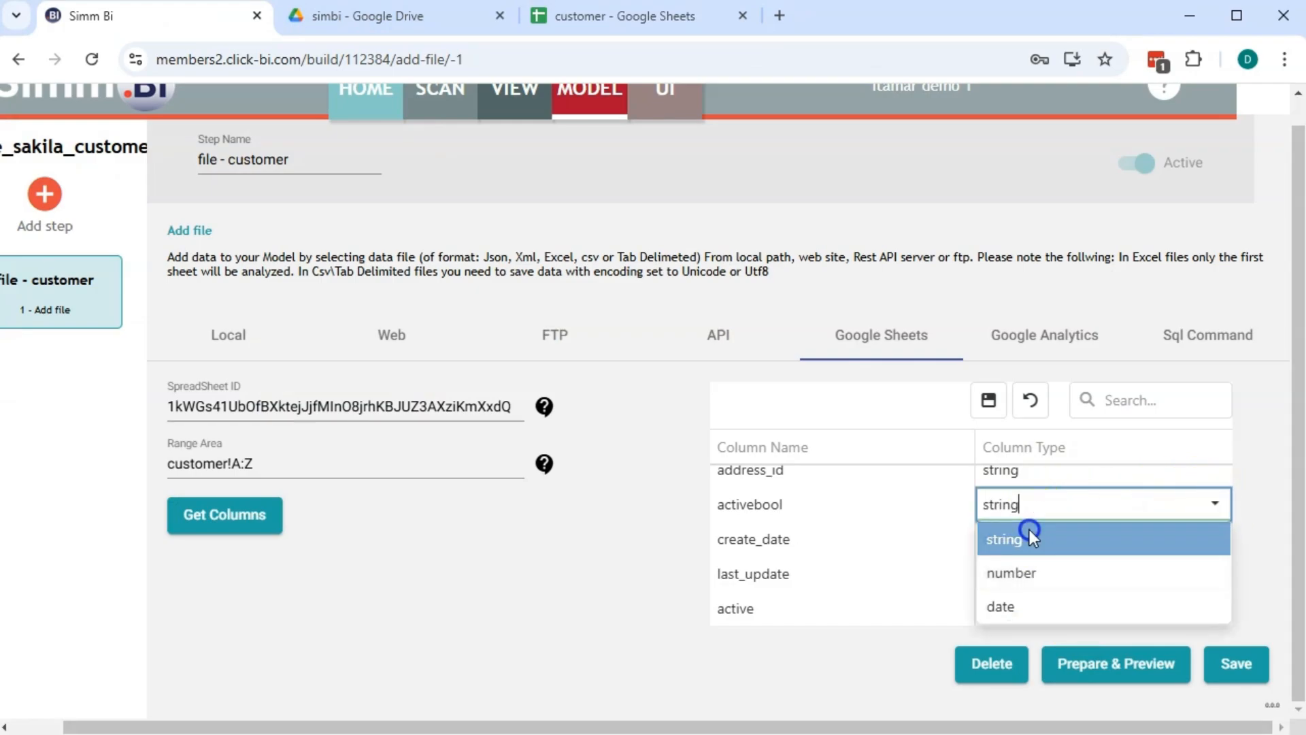
left_click(928, 571)
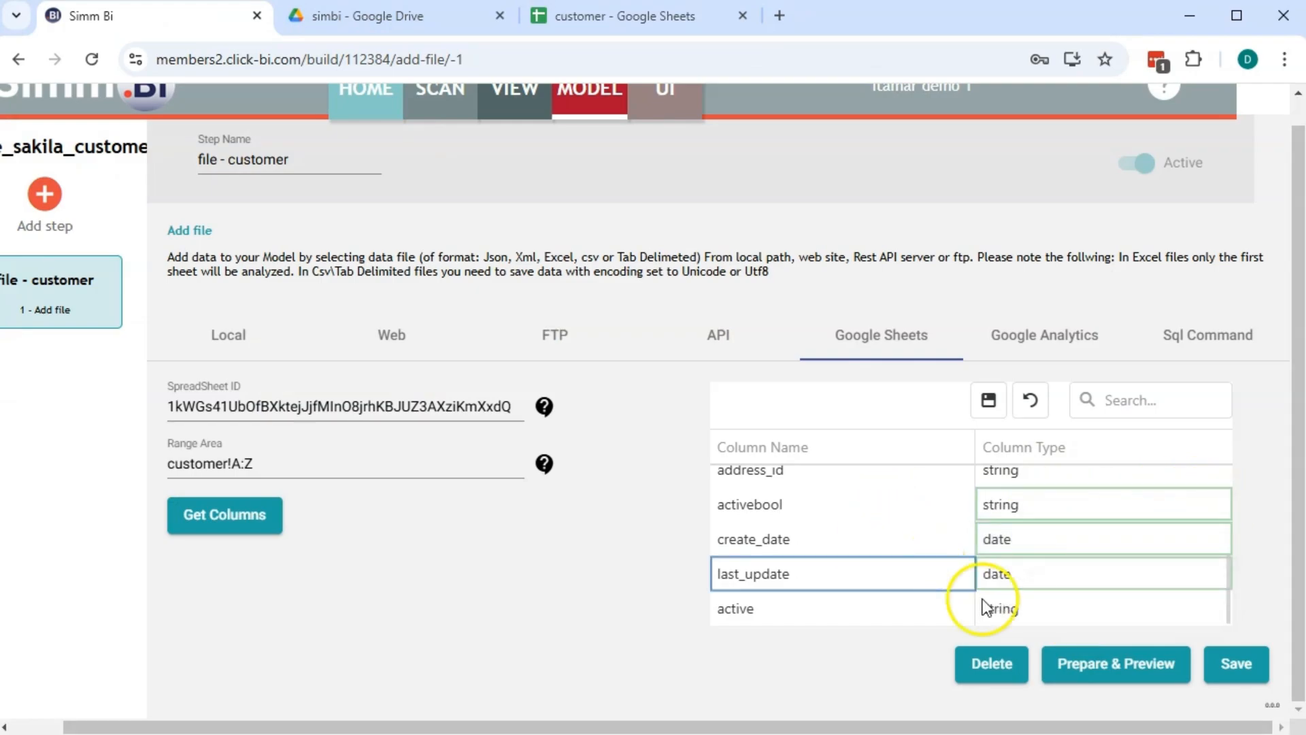
left_click(1070, 610)
left_click(1215, 610)
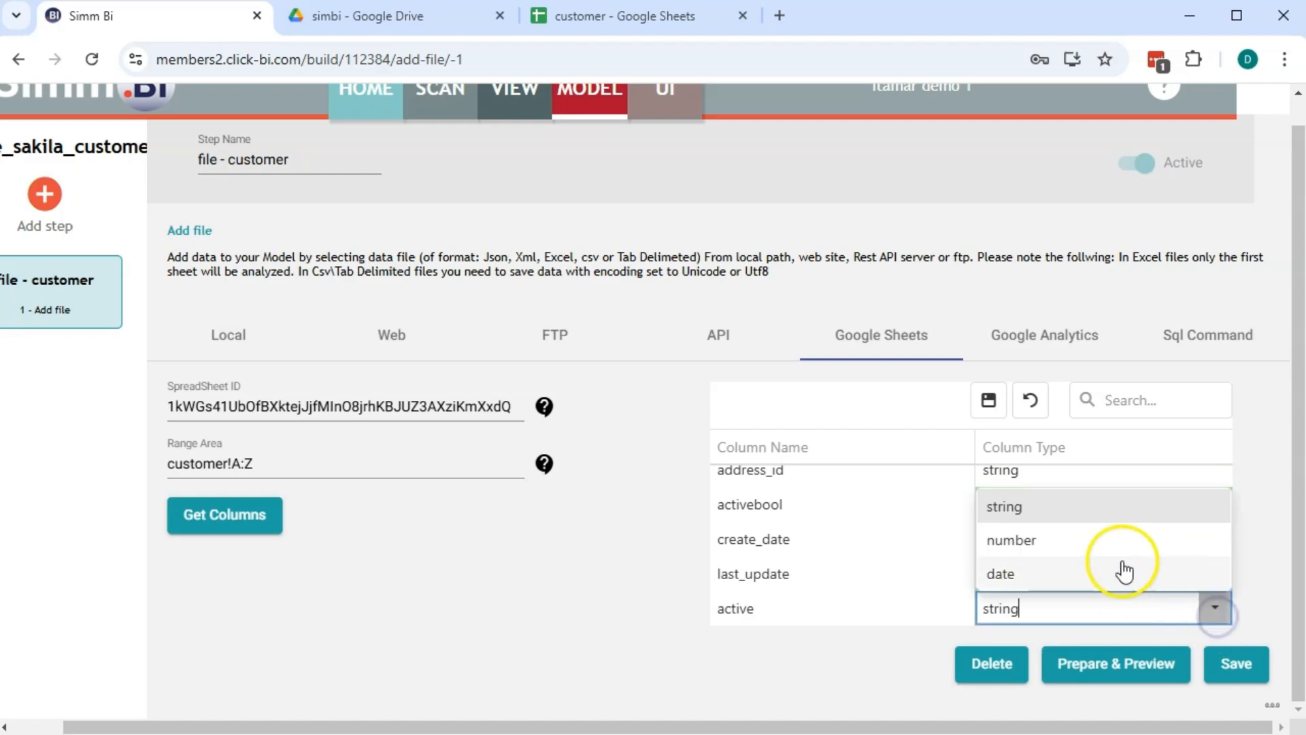
left_click(1031, 540)
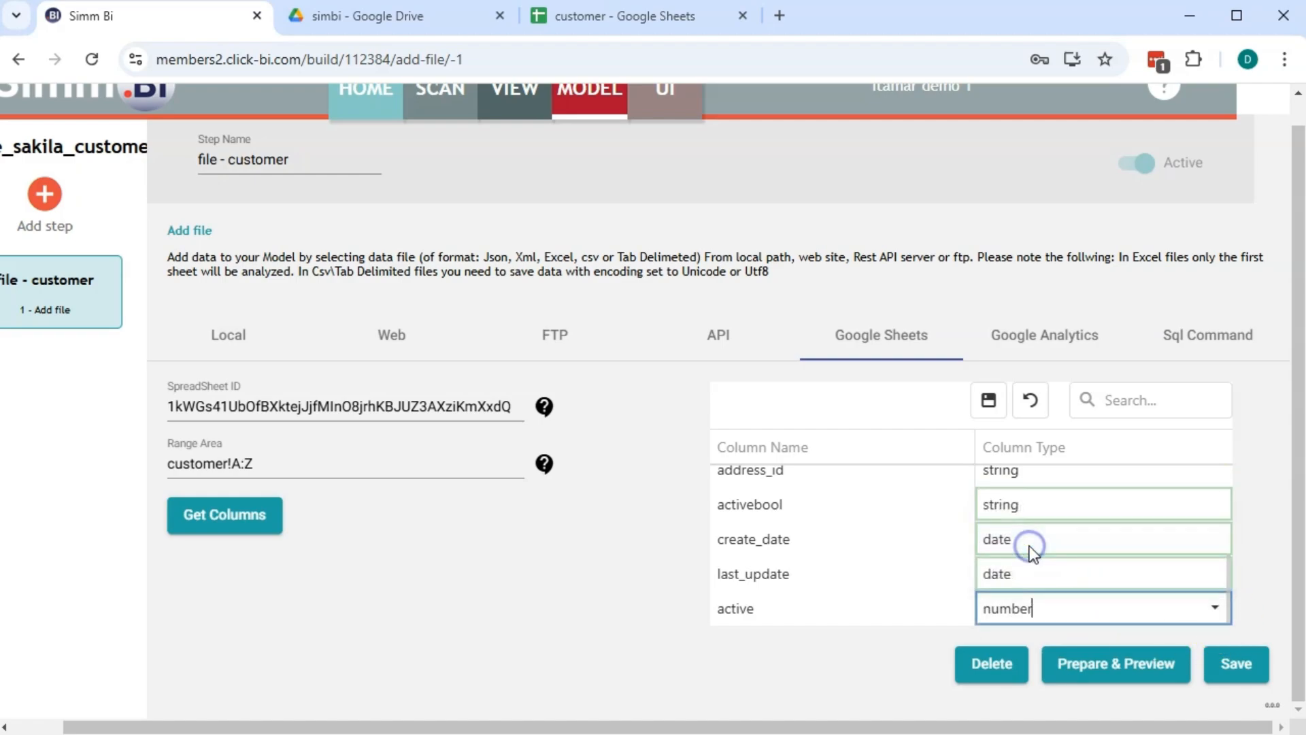
left_click(989, 402)
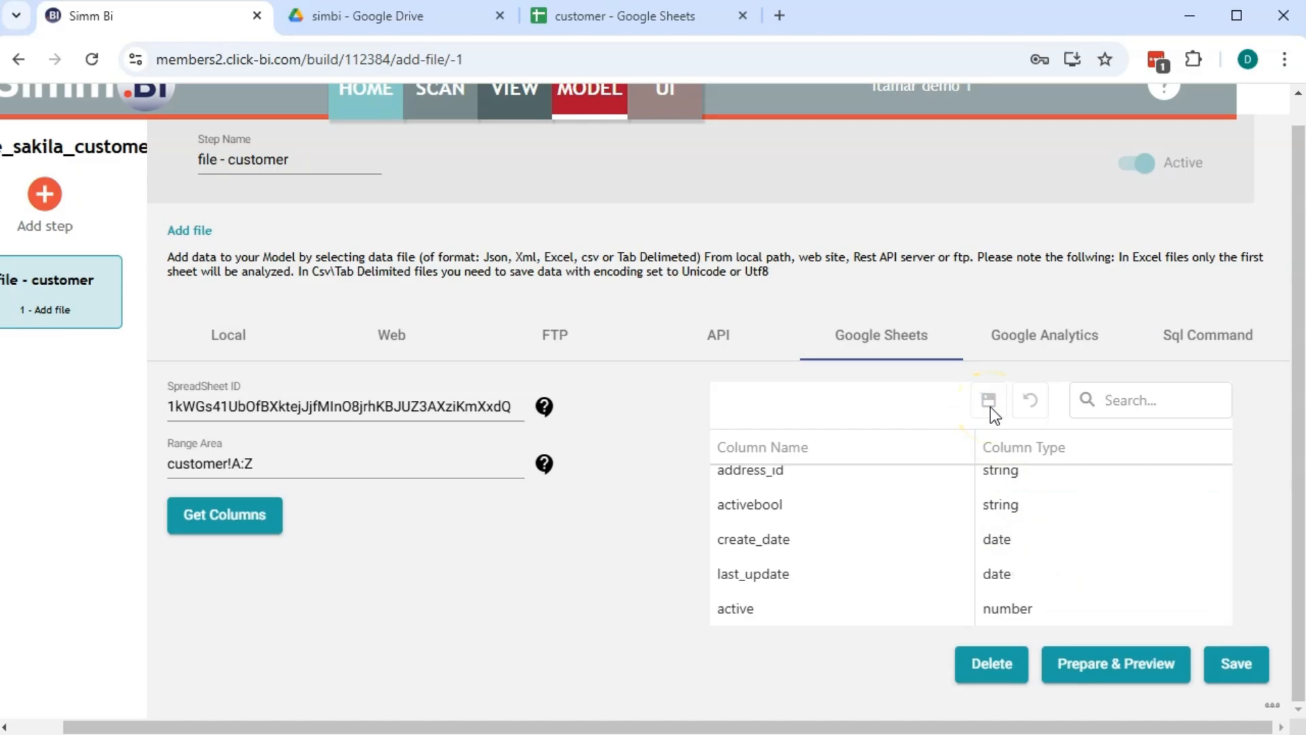
Save the customer step, run Prepare & Preview, and close the preview window
left_click(1129, 663)
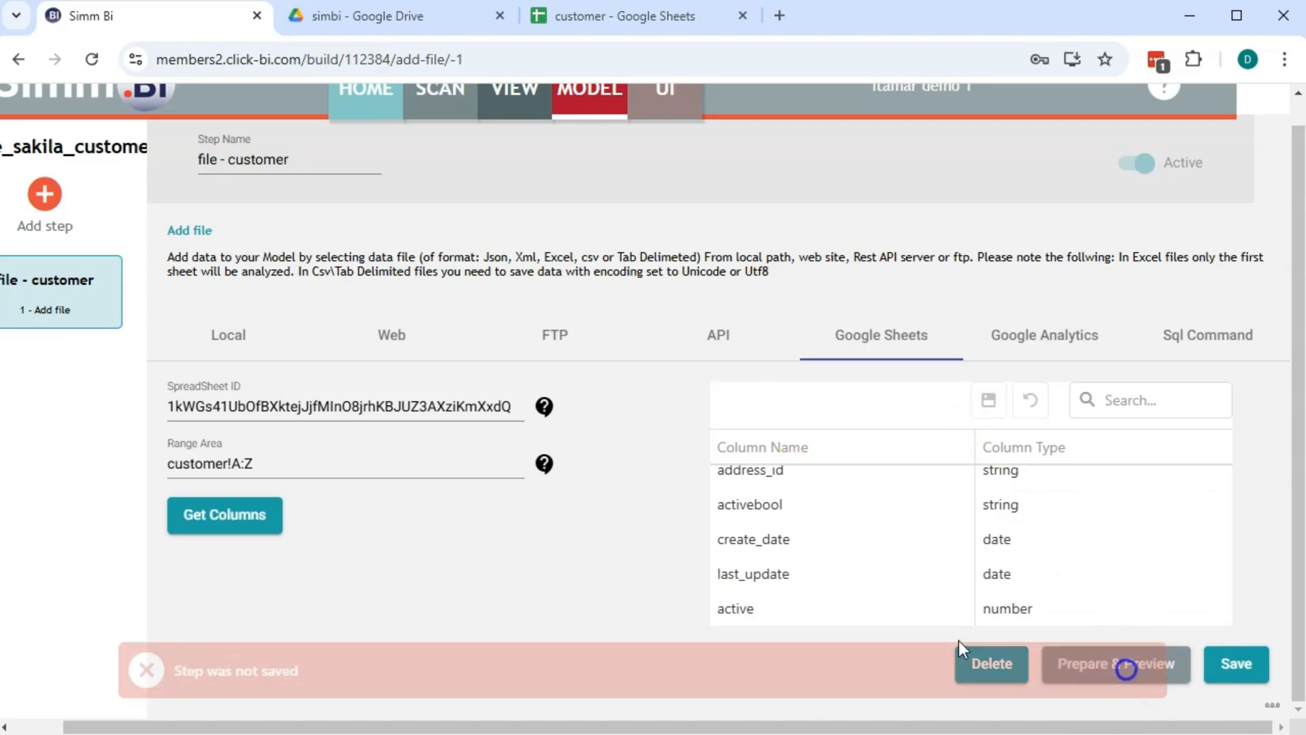
left_click(1222, 660)
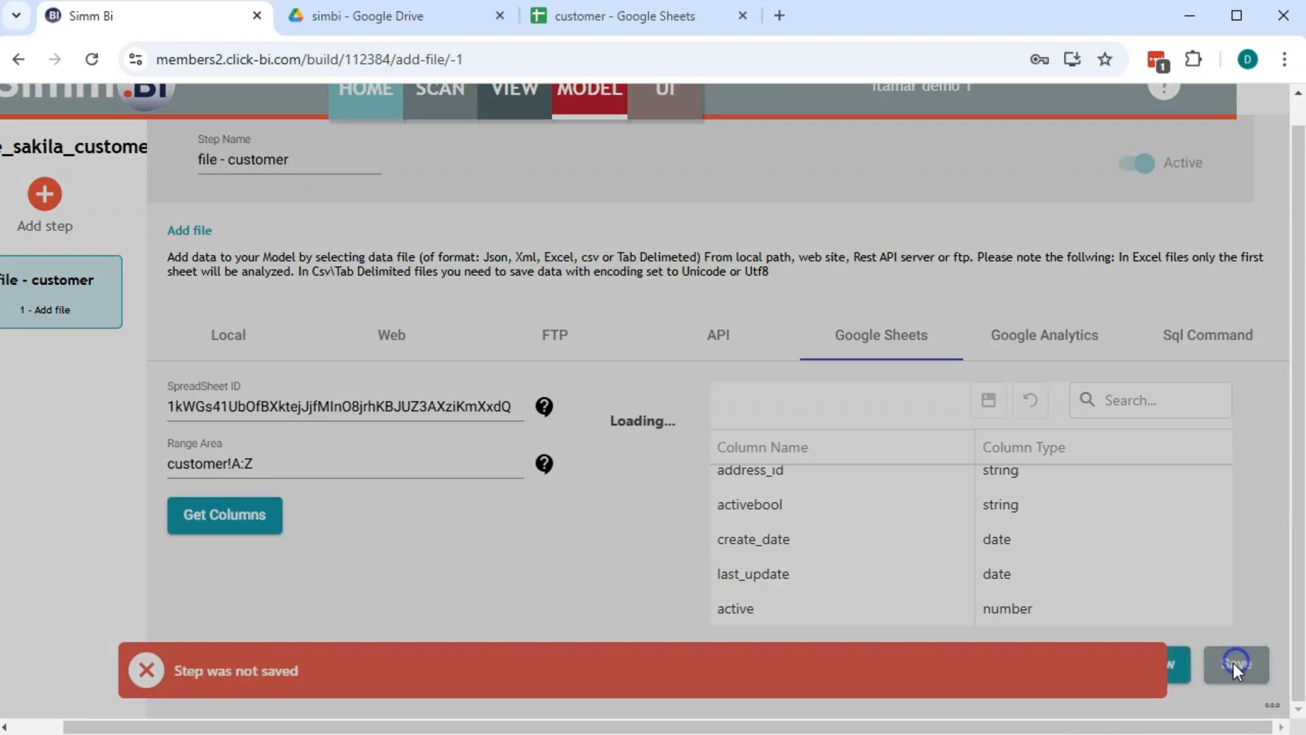
left_click(1182, 666)
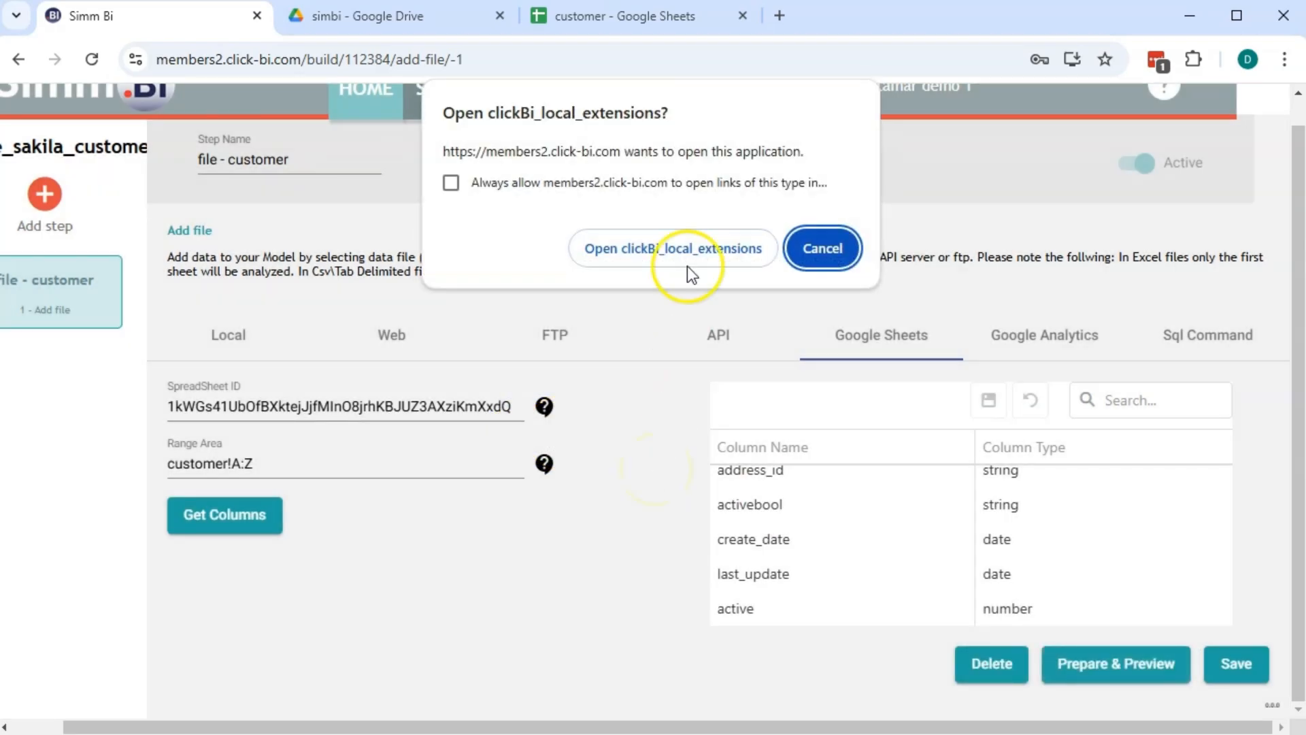
left_click(676, 246)
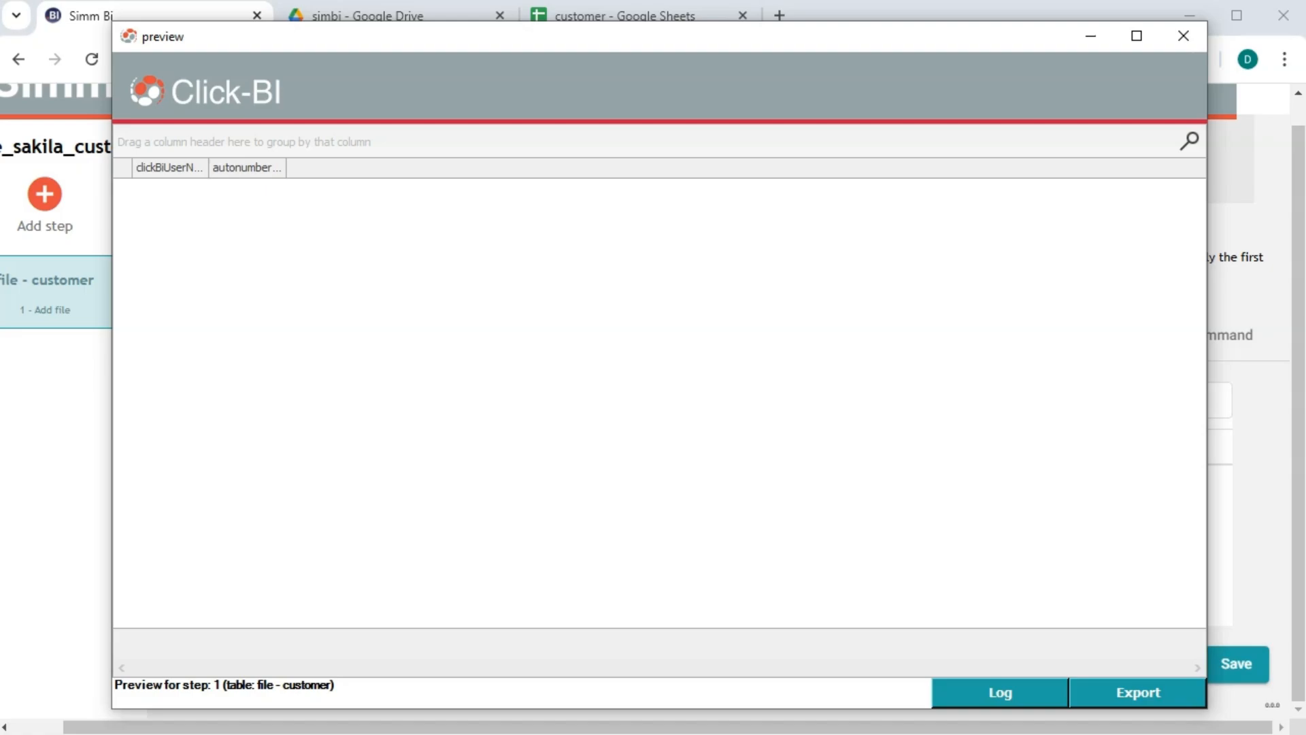
left_click(1185, 38)
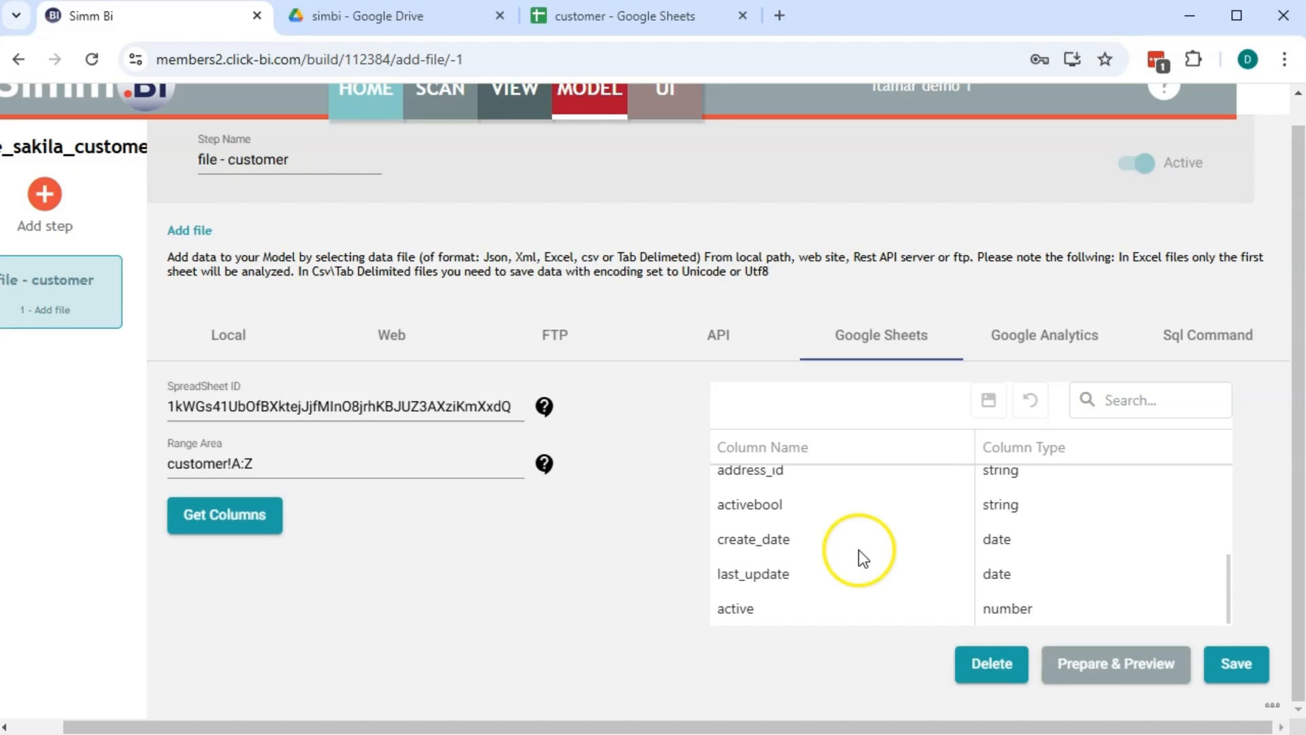
Reload the columns with Get Columns, save the customer step, and review then close its preview
left_click(273, 517)
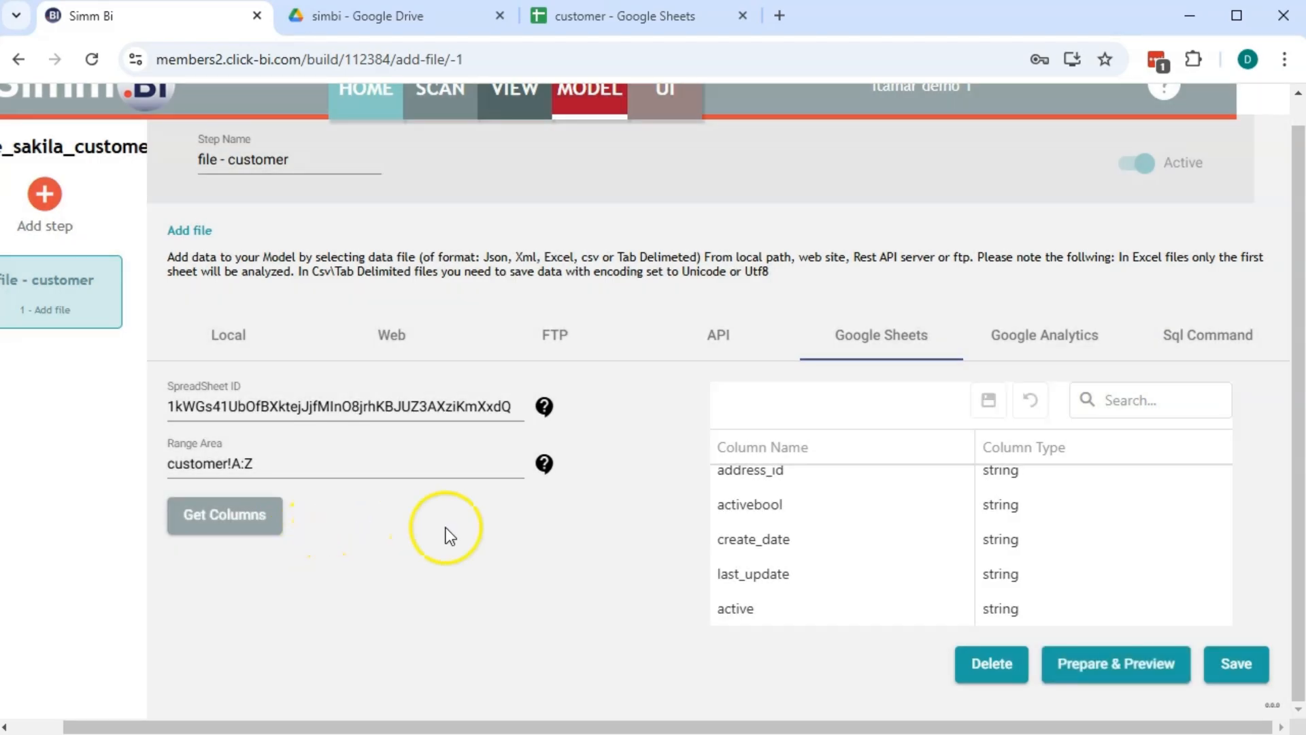
scroll(1030, 533, "up", 3)
scroll(1032, 538, "down", 3)
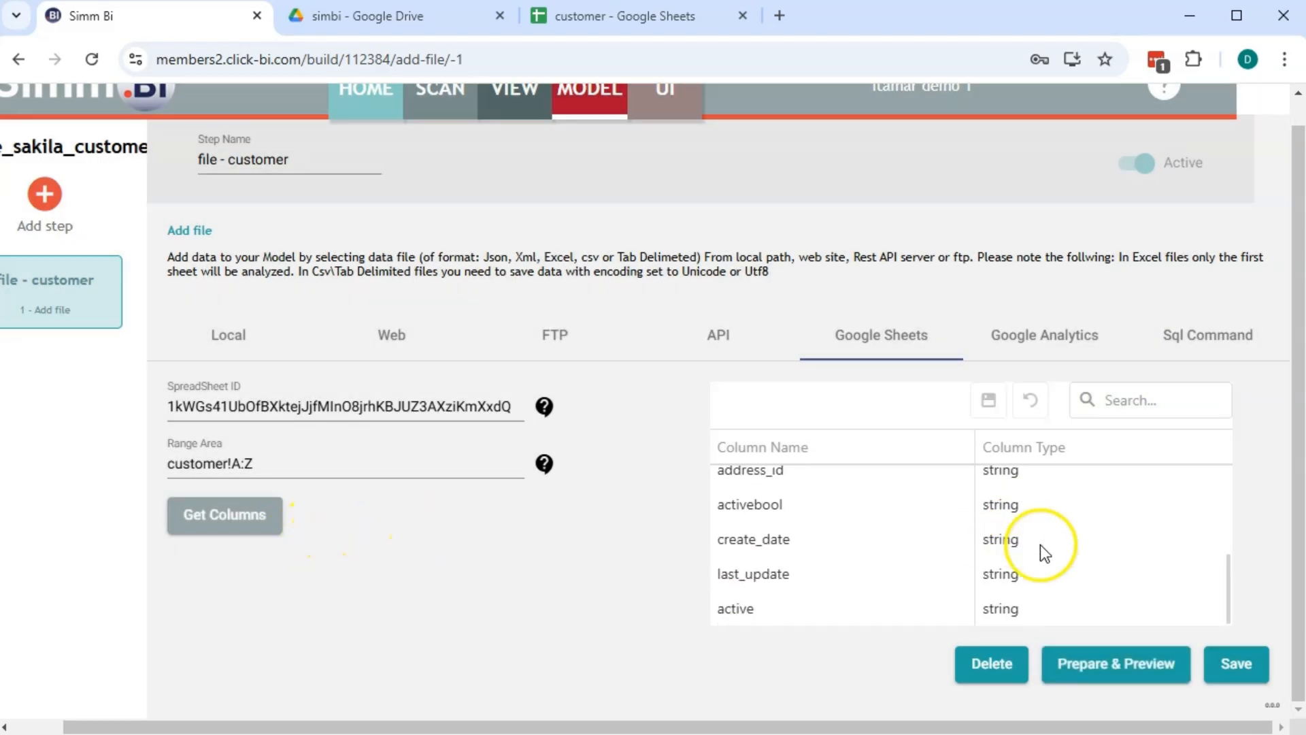
left_click(1231, 664)
left_click(1185, 665)
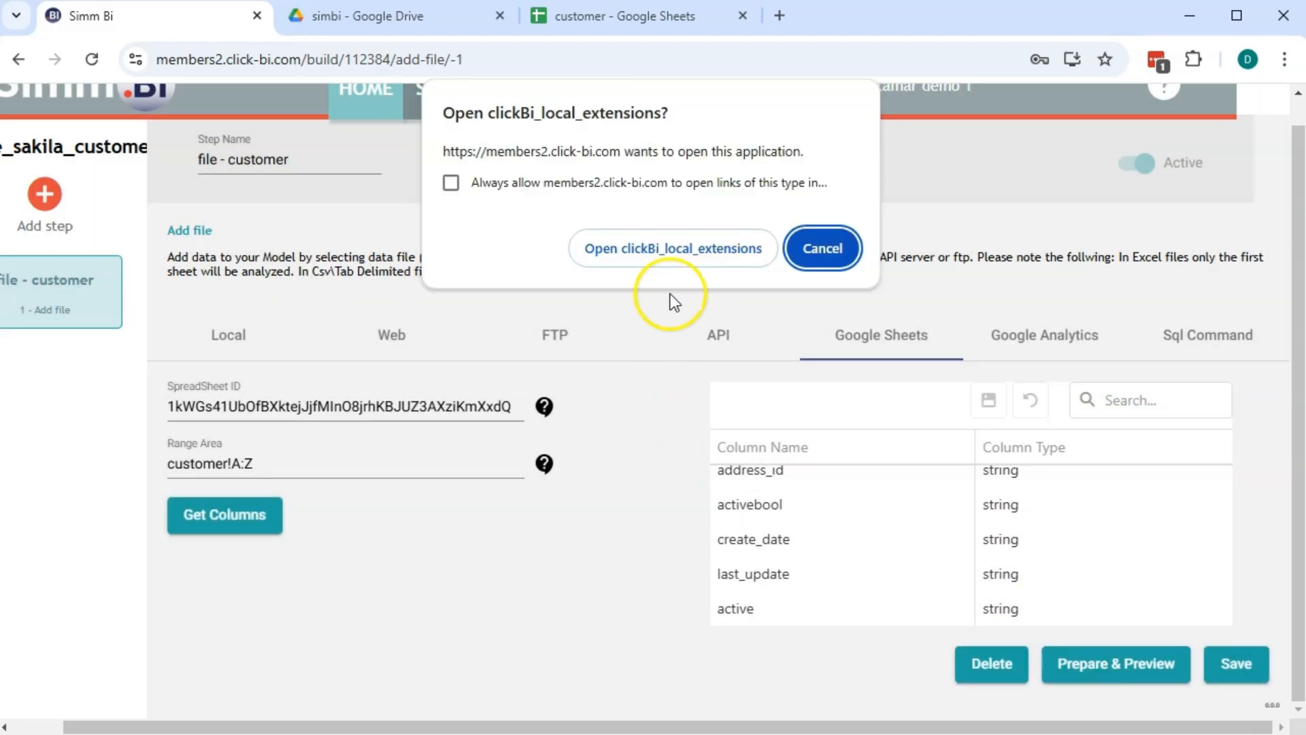
left_click(664, 249)
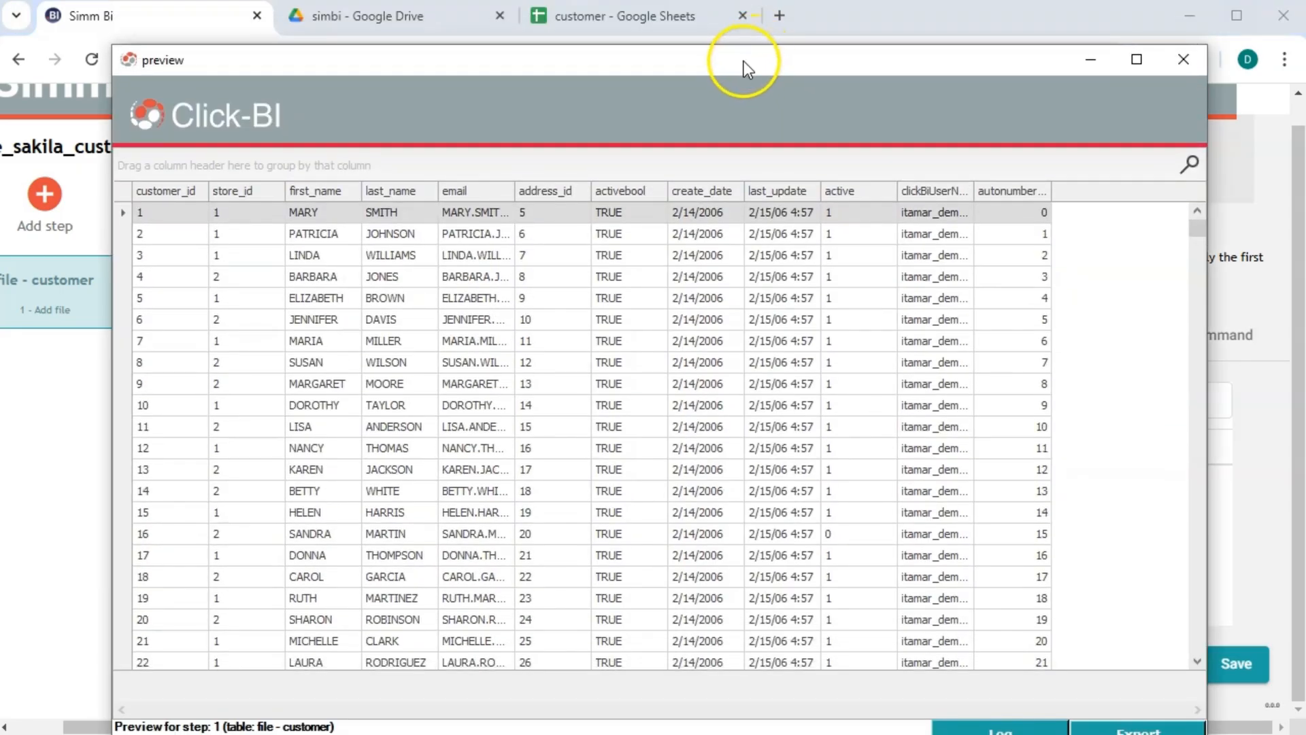
left_click_drag(744, 61, 740, 34)
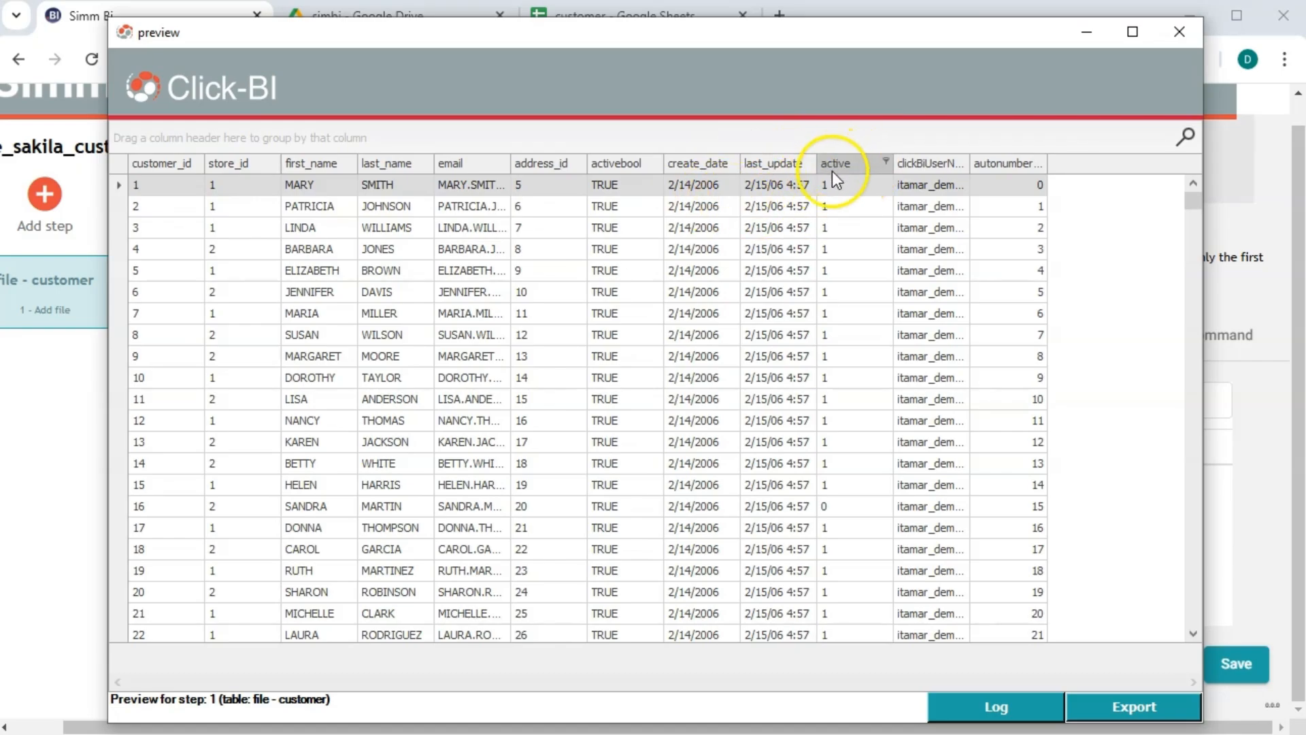
left_click(1181, 32)
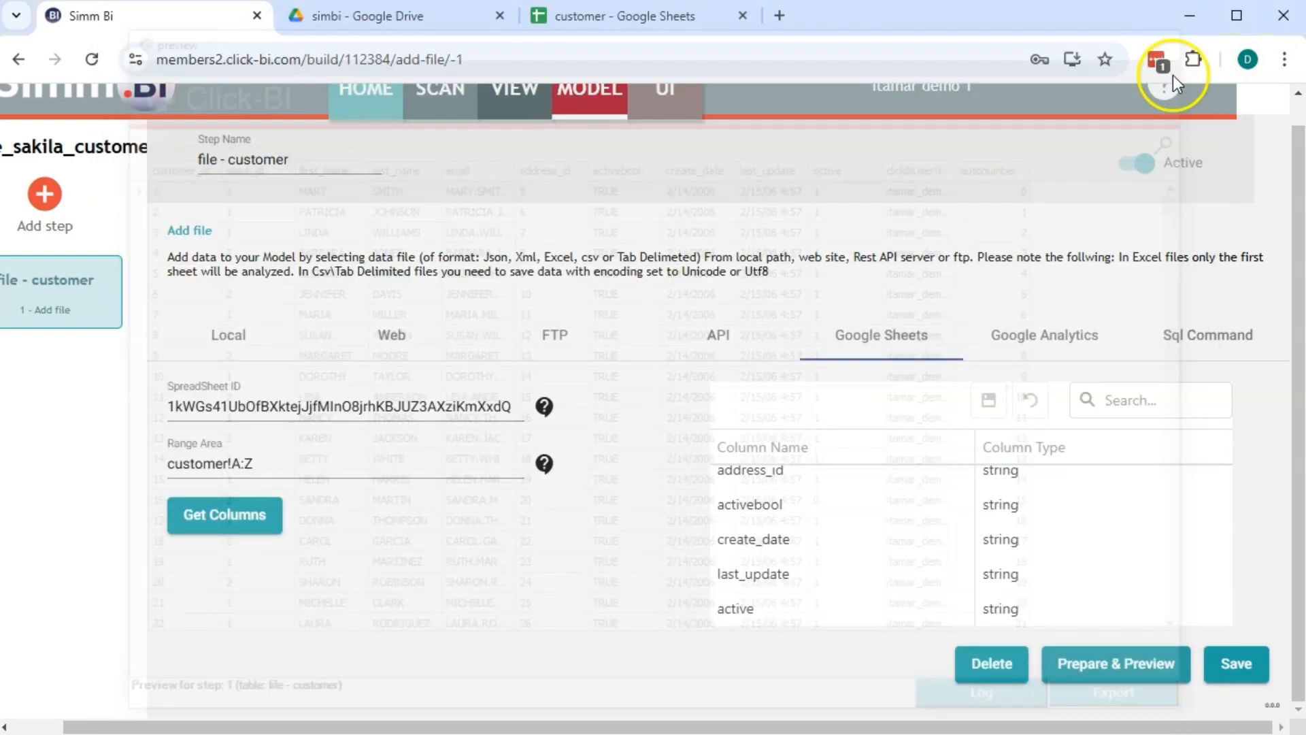
Set active to number, save the customer step, and review then close the data preview
left_click(1042, 607)
left_click(1215, 607)
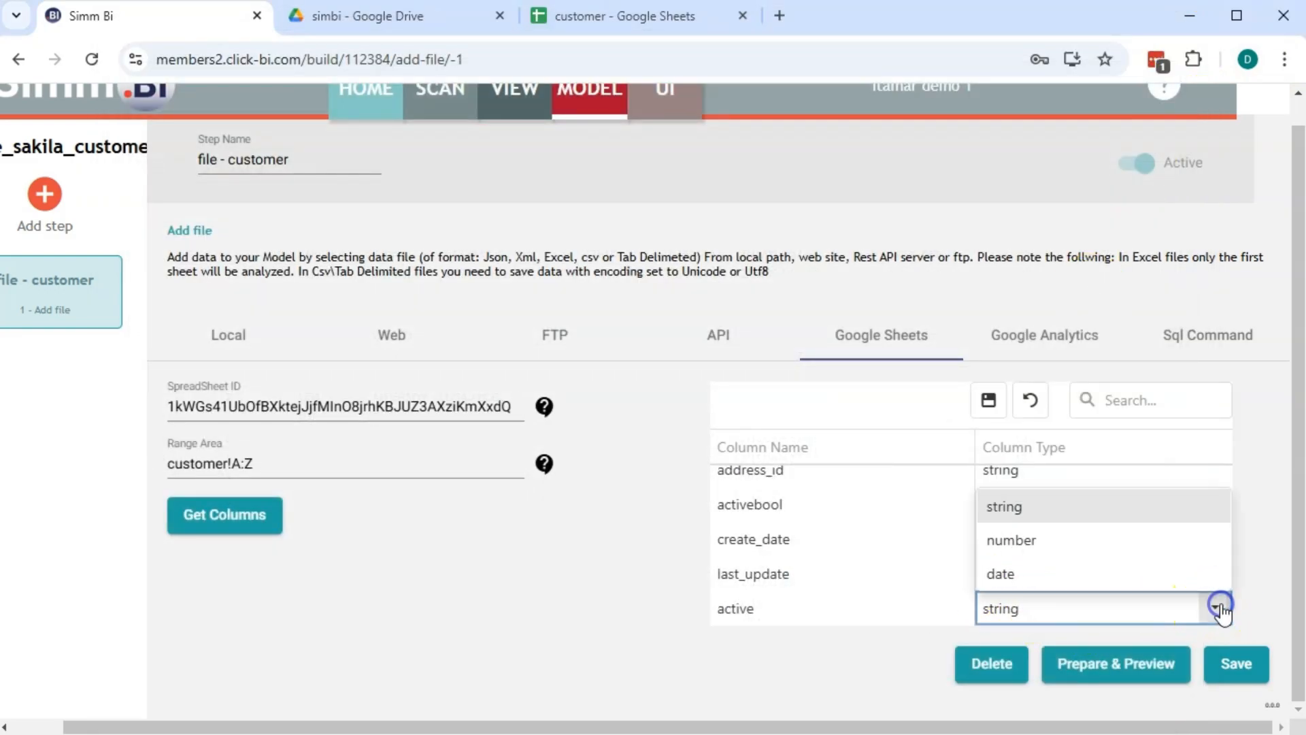
left_click(1031, 544)
left_click(988, 400)
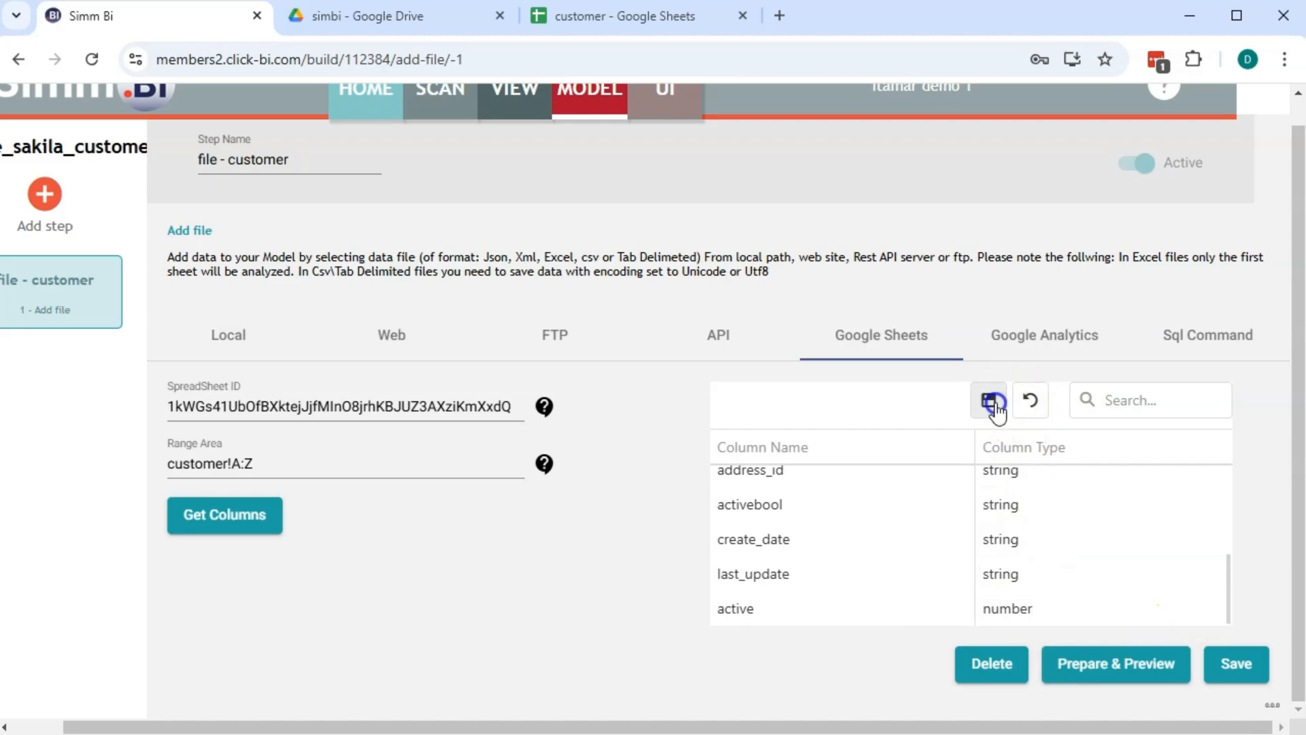
left_click(1228, 661)
left_click(1171, 673)
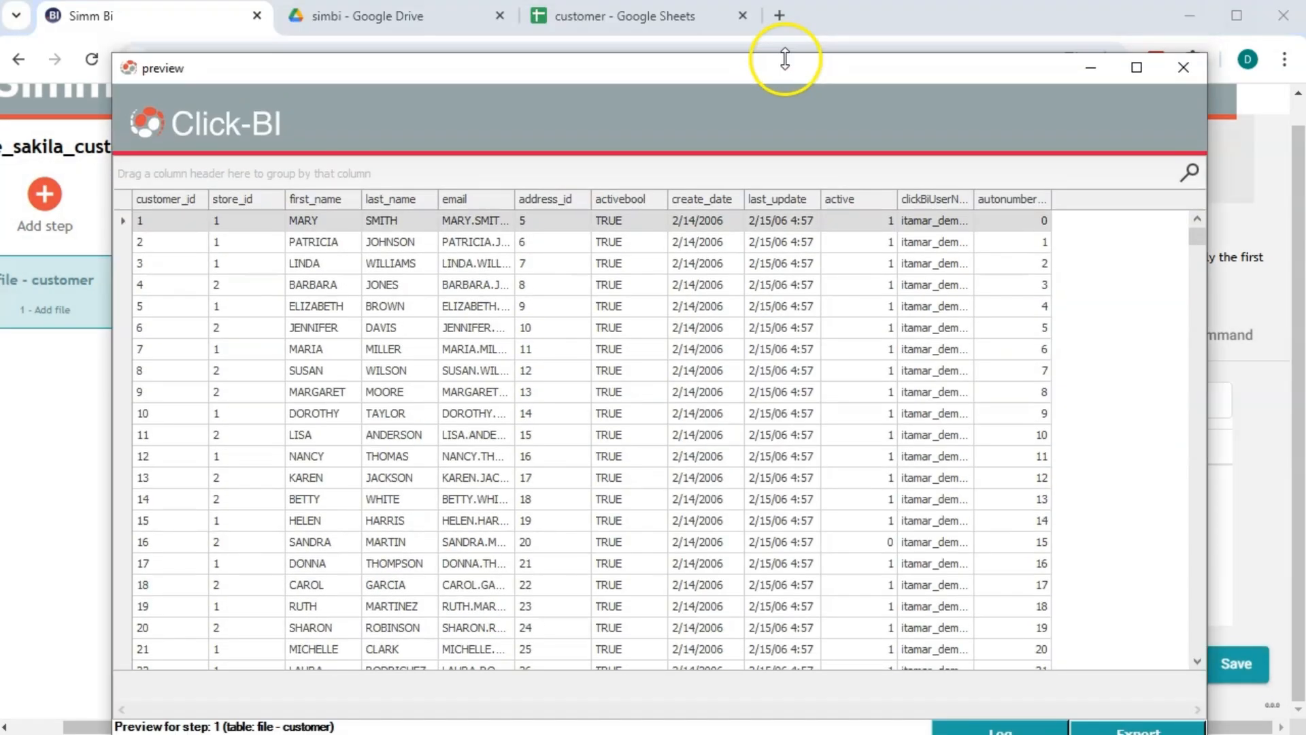
left_click_drag(785, 59, 766, 43)
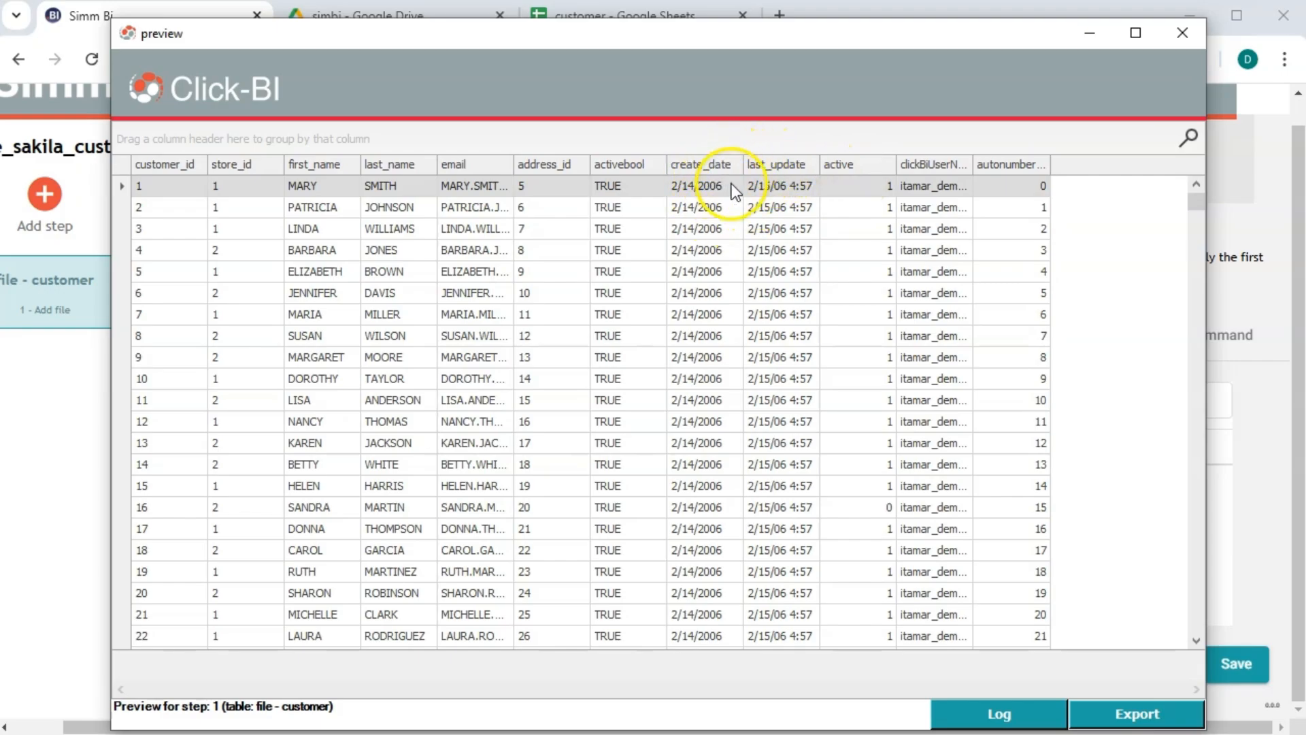
left_click(1182, 32)
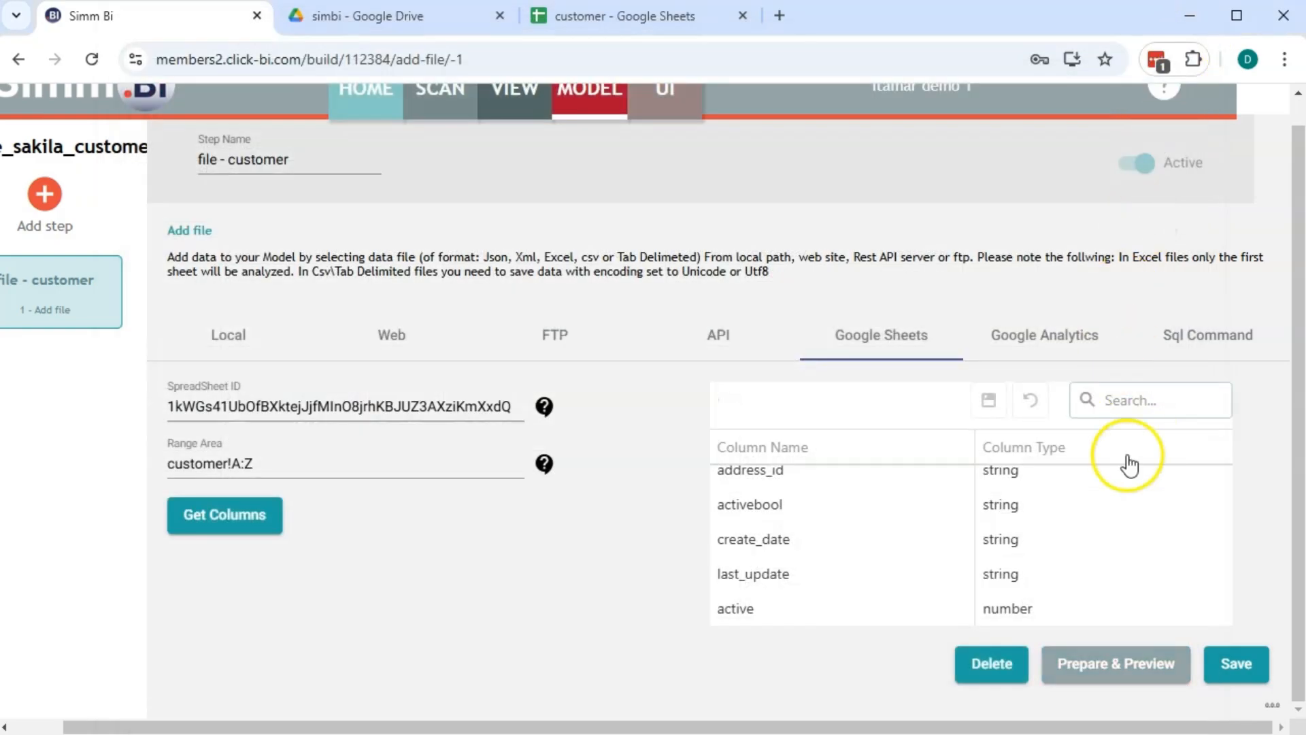
Set create_date and last_update to the date type and commit the change
left_click(1014, 544)
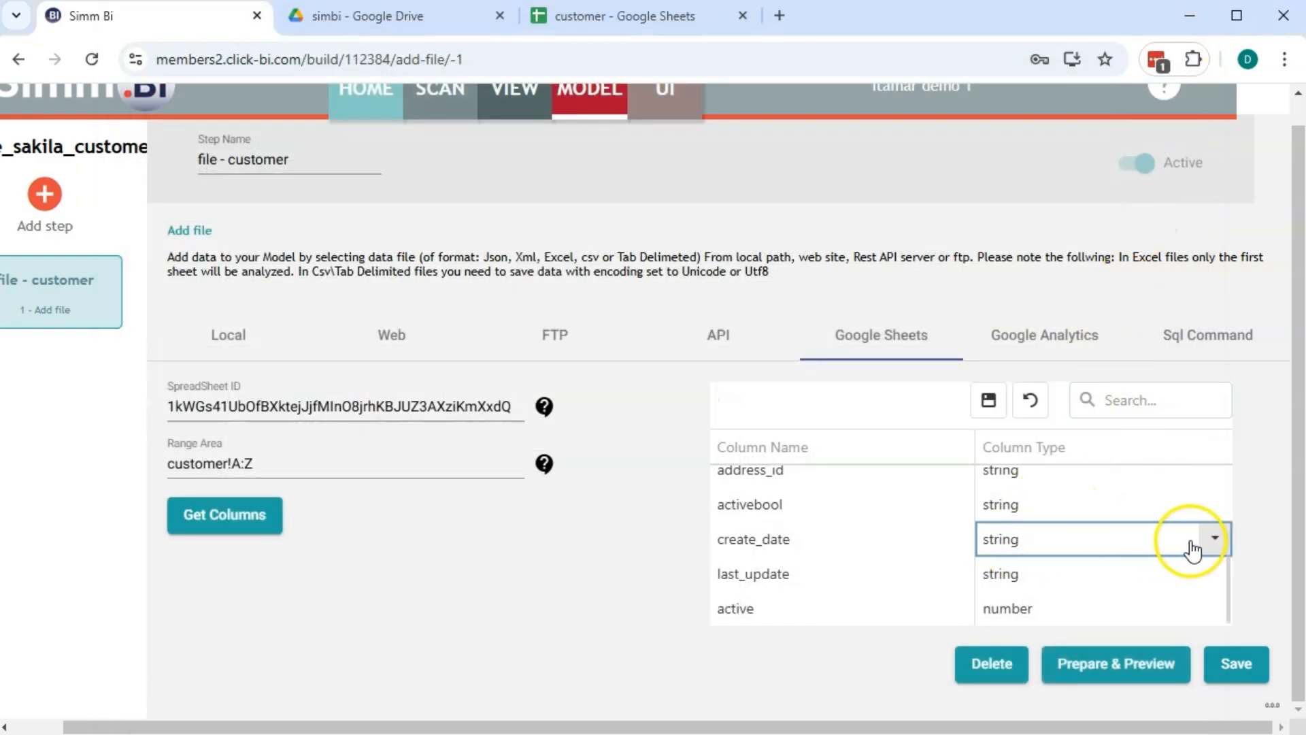
left_click(1216, 537)
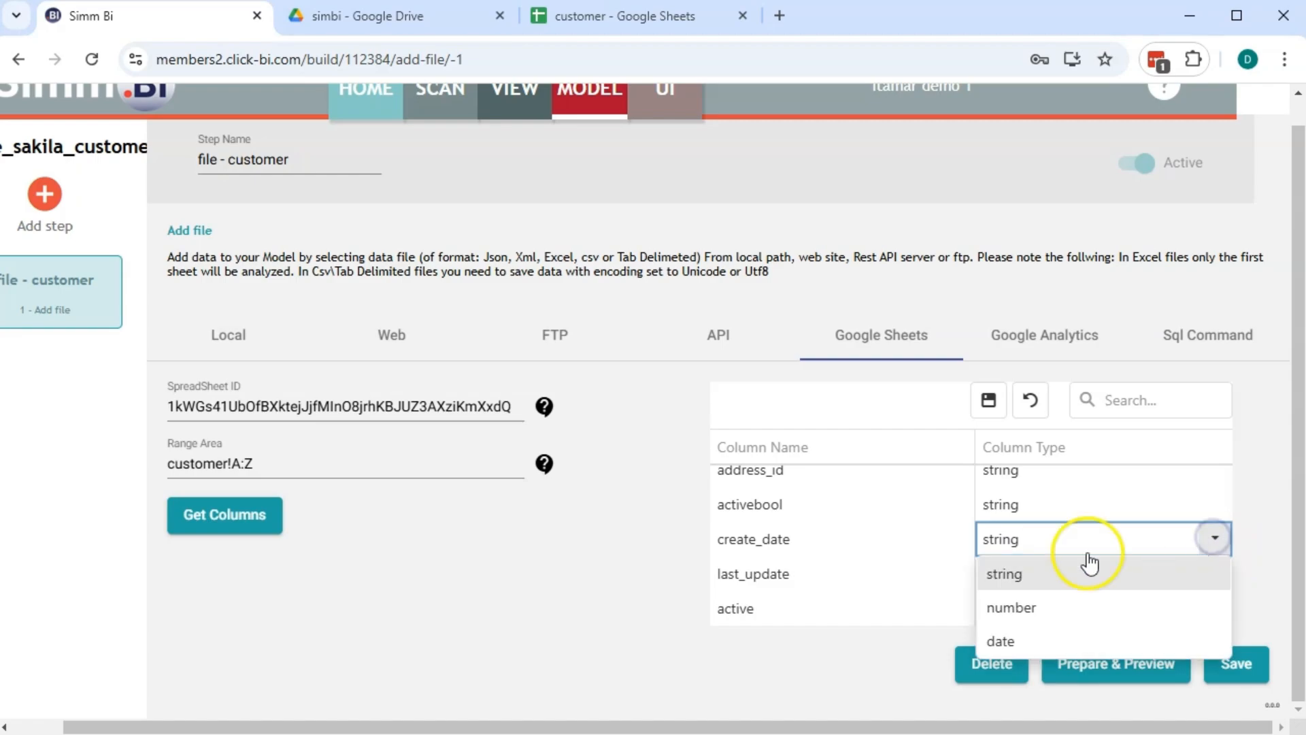
left_click(1024, 643)
left_click(1197, 574)
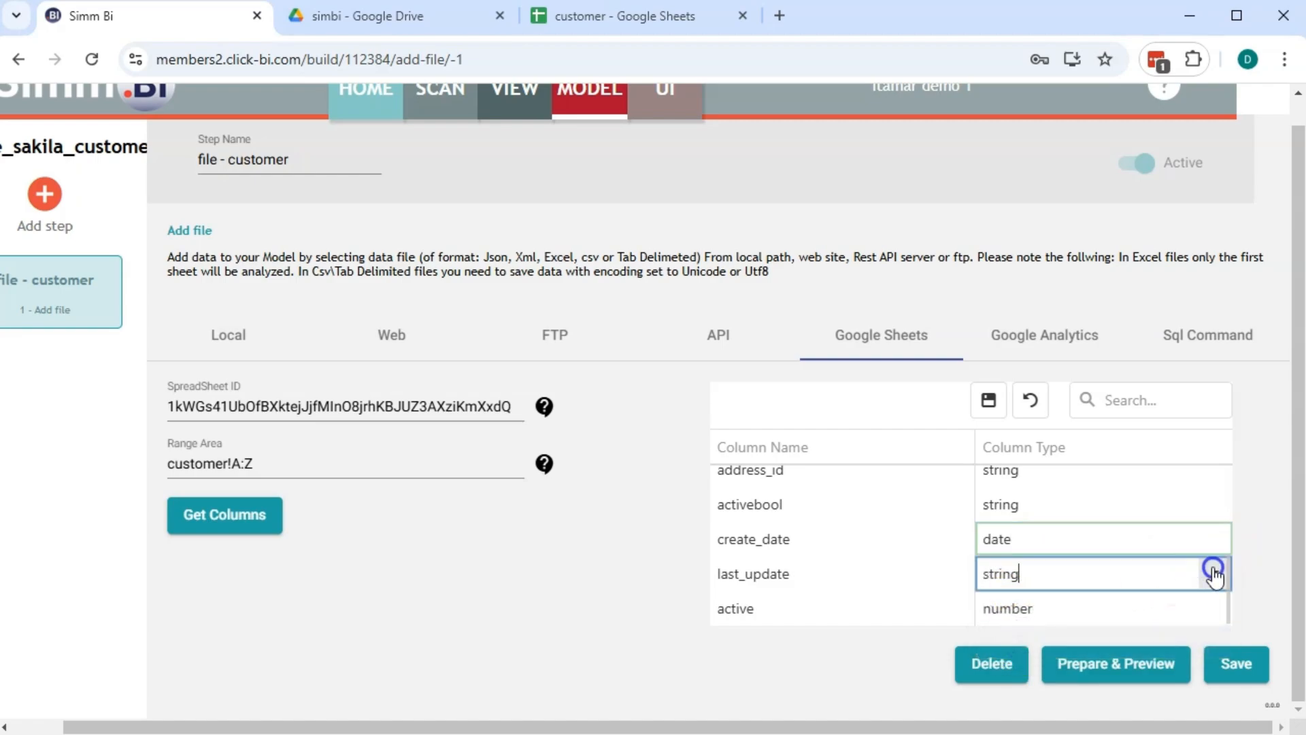
left_click(1215, 573)
left_click(1000, 673)
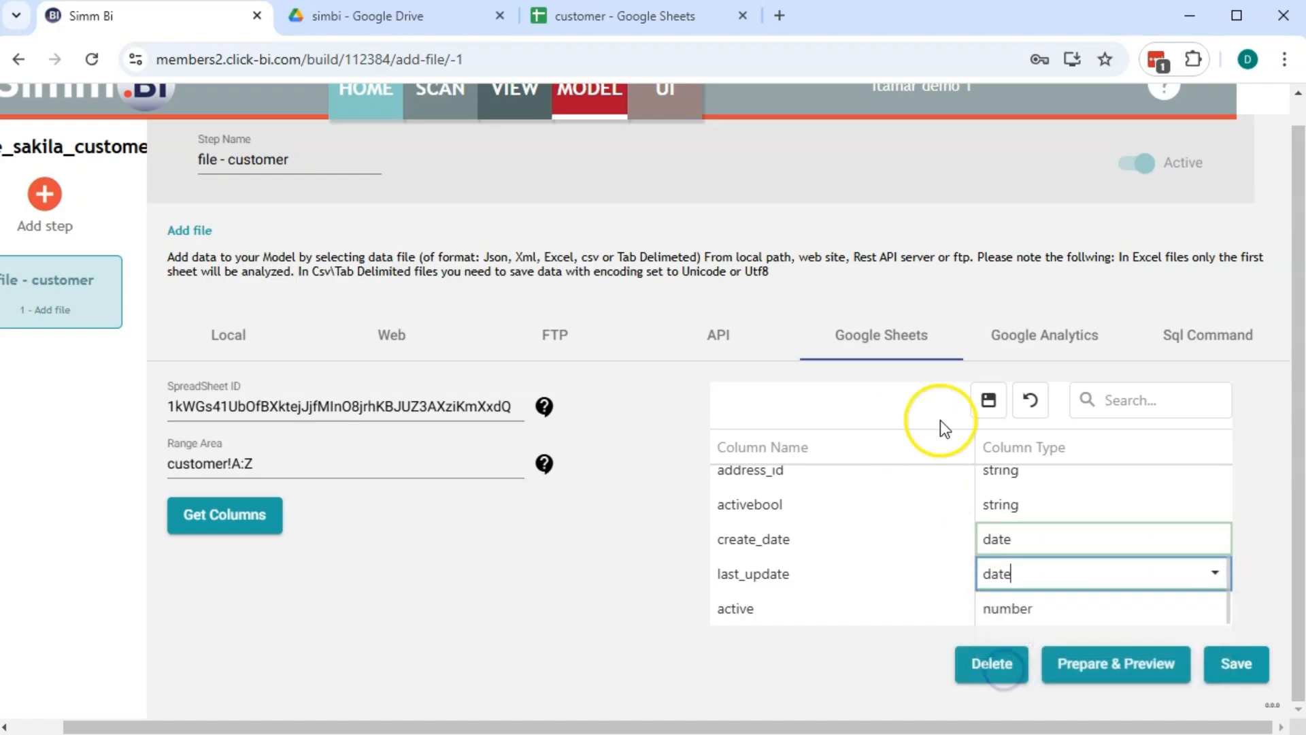
left_click(990, 400)
Save the customer step, close the empty preview, and reload the sheet's columns
left_click(1228, 665)
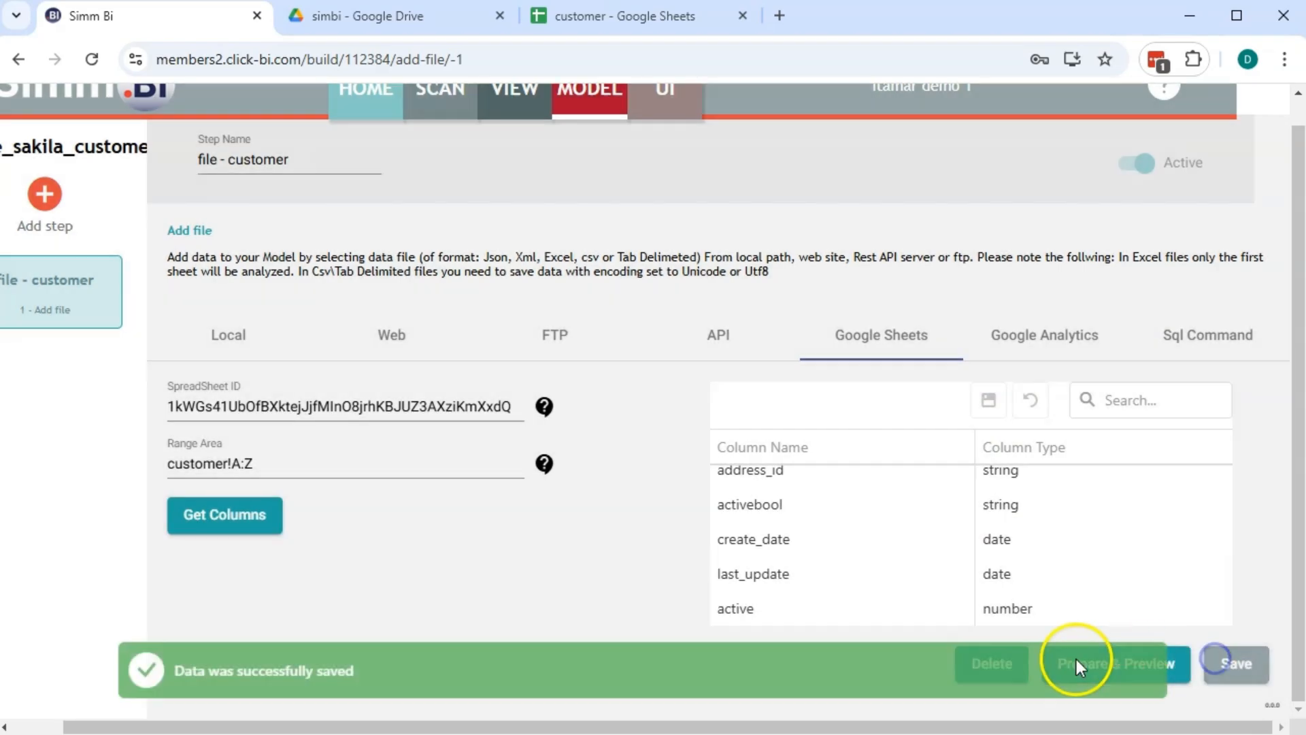
left_click(1173, 670)
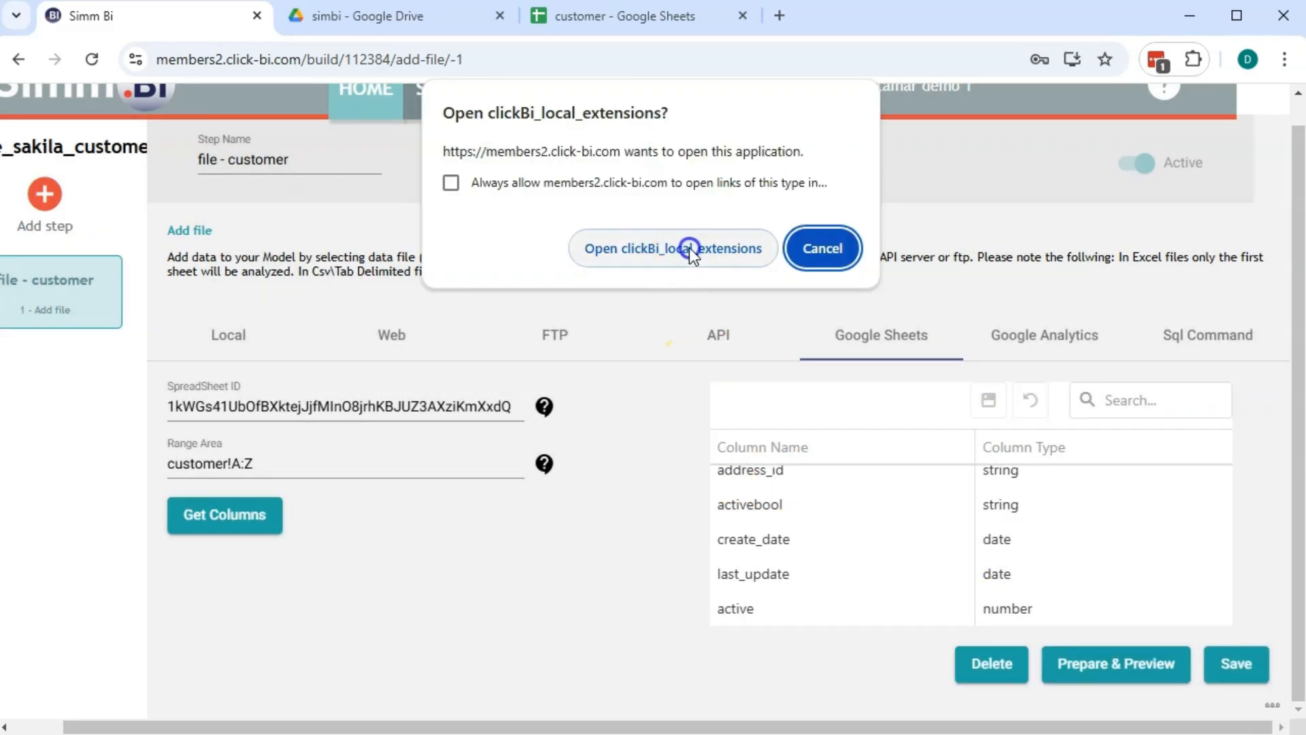
left_click(688, 248)
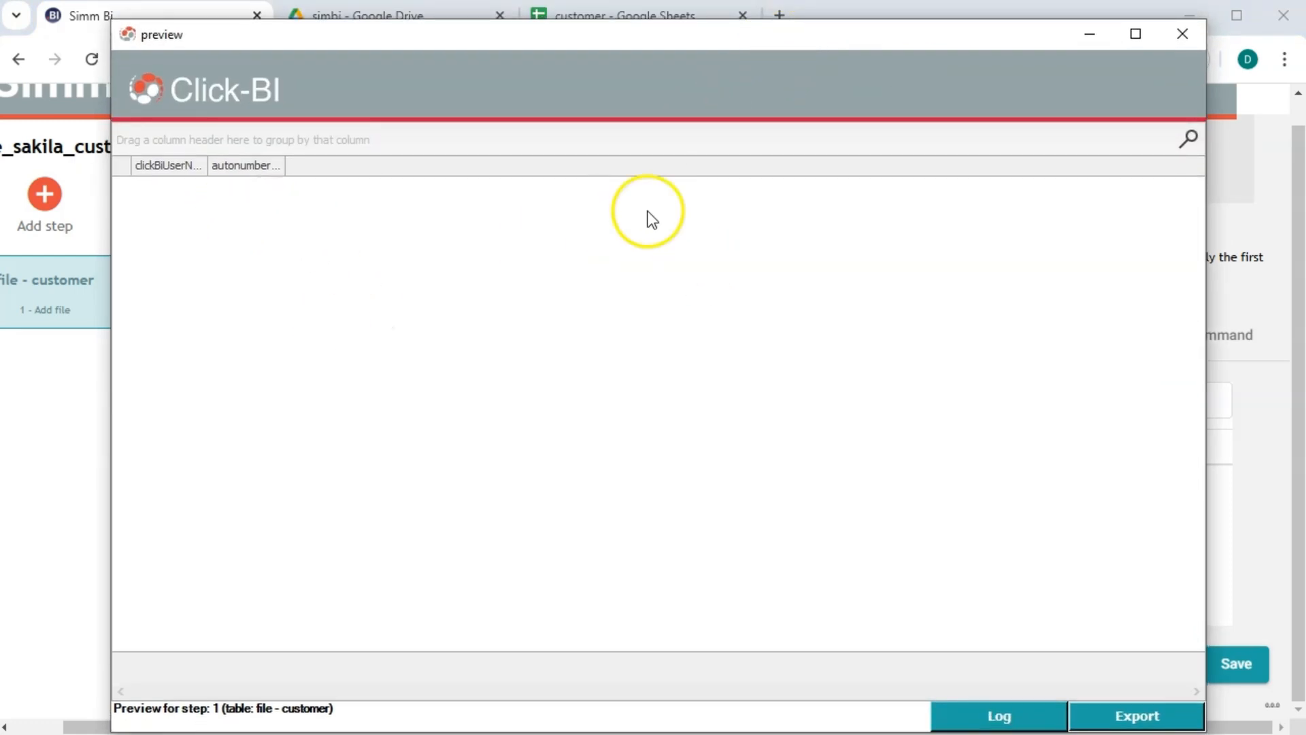
left_click(1199, 35)
left_click(215, 507)
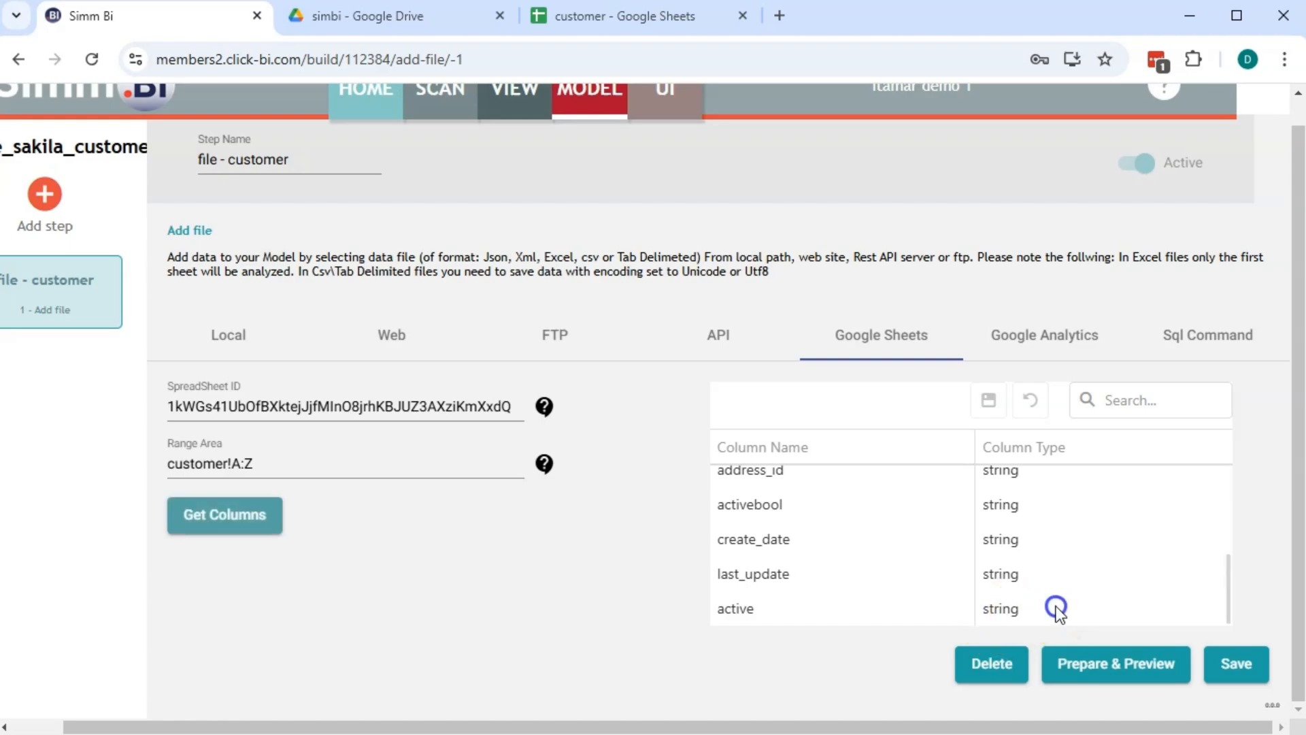
Change the active column's type back to number
left_click(1055, 607)
left_click(1214, 607)
left_click(1033, 545)
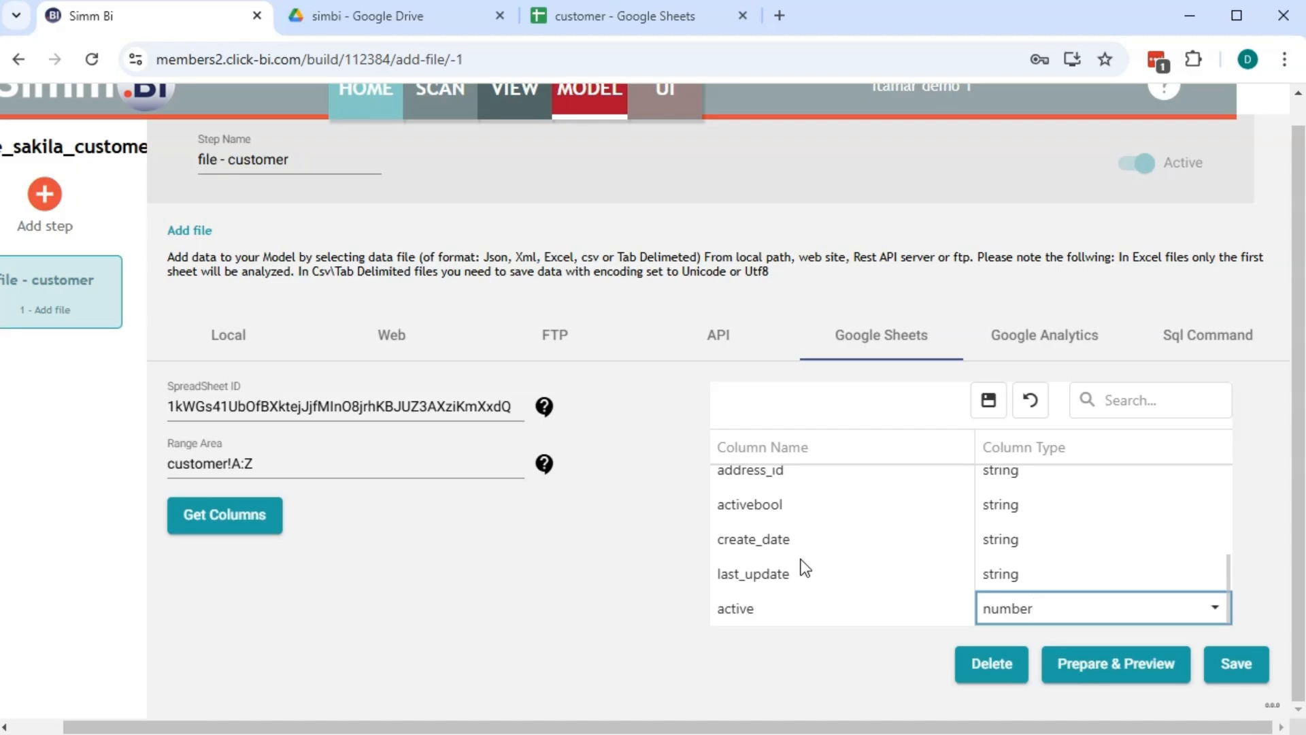
left_click(825, 461)
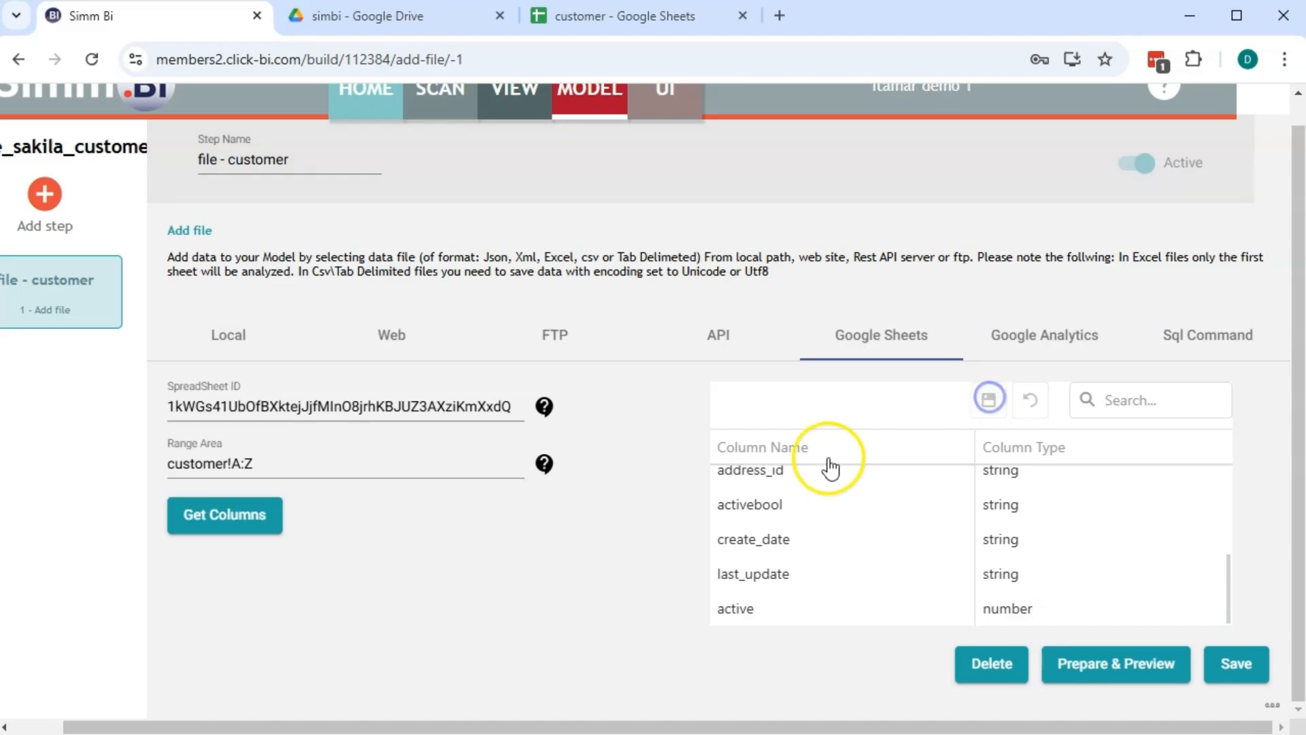
Save the customer step and check its data preview
left_click(1258, 662)
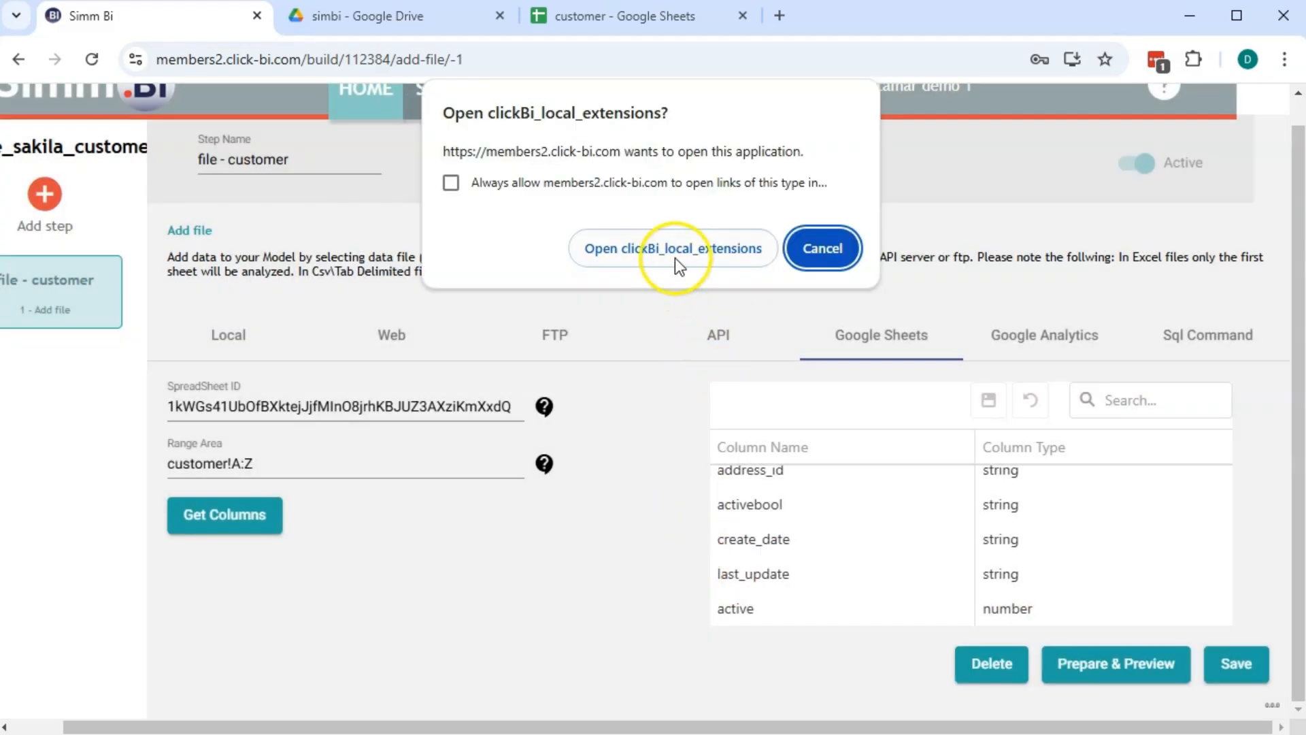
left_click(674, 248)
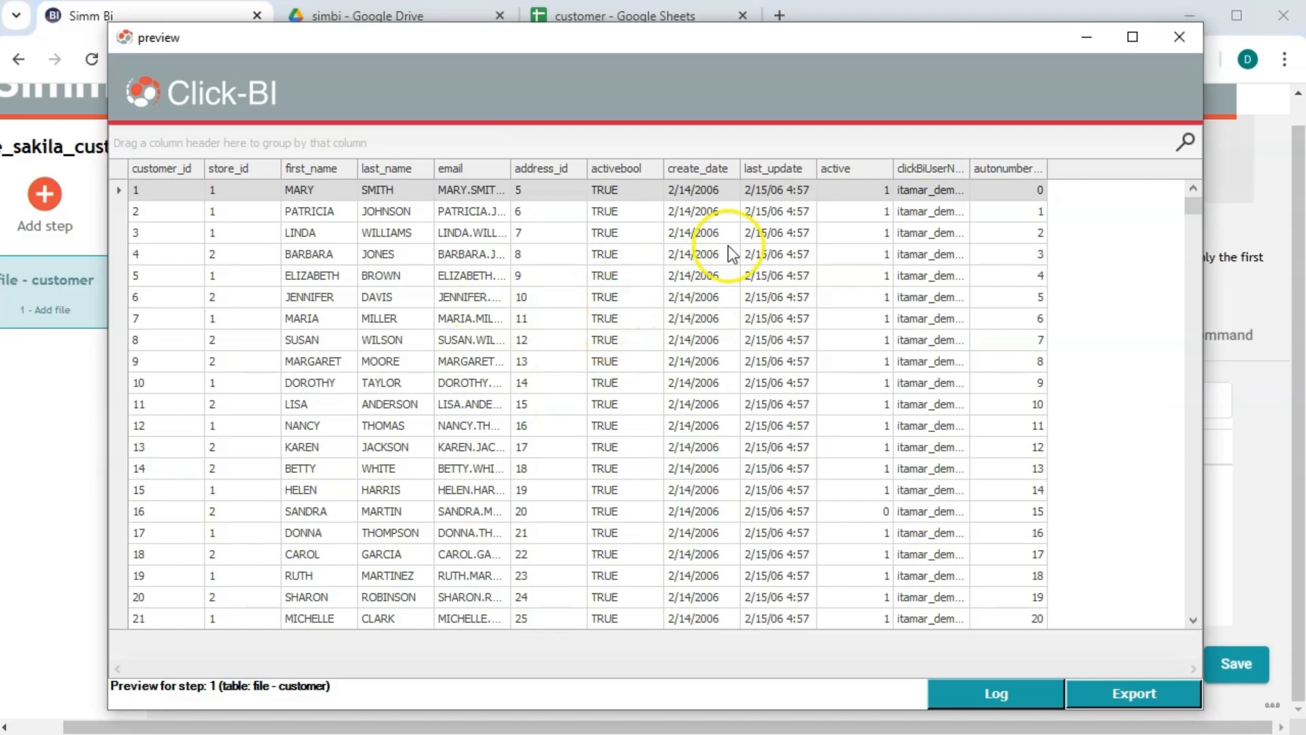
left_click(1180, 37)
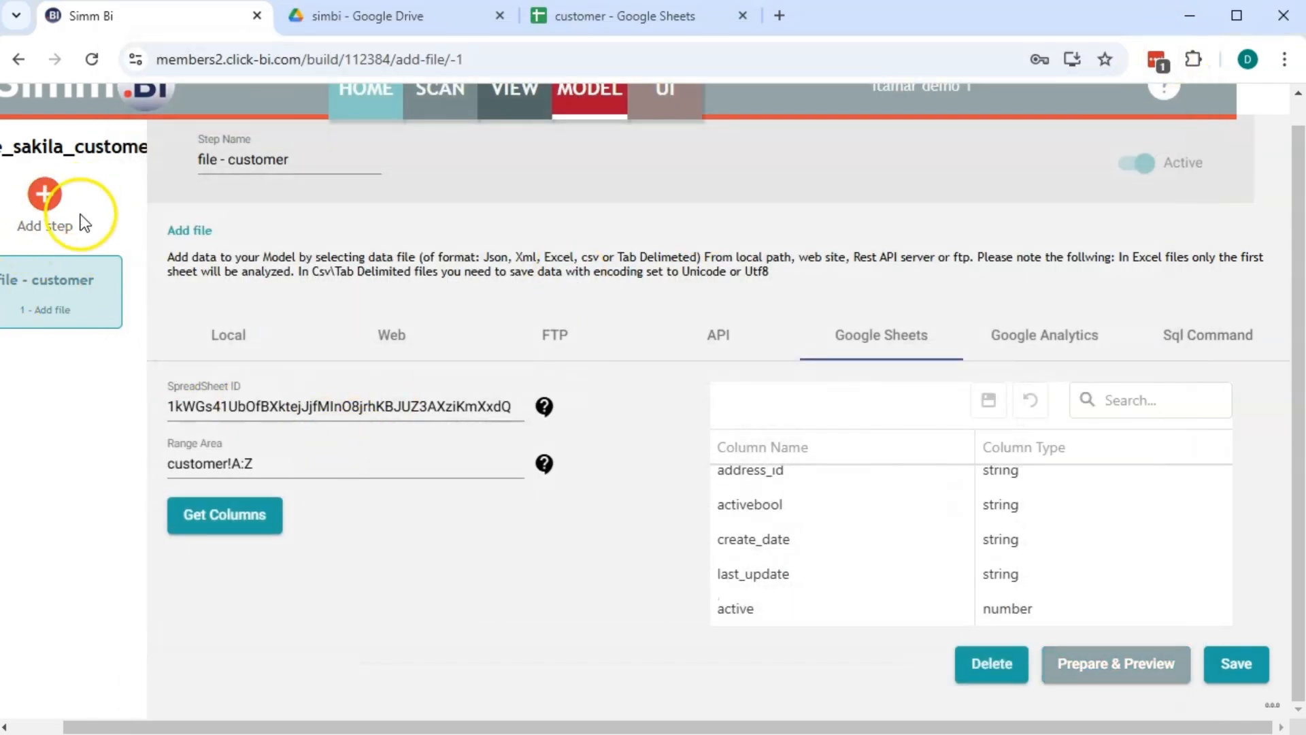
Return to the customer spreadsheet in Google Sheets
left_click_drag(421, 725, 355, 725)
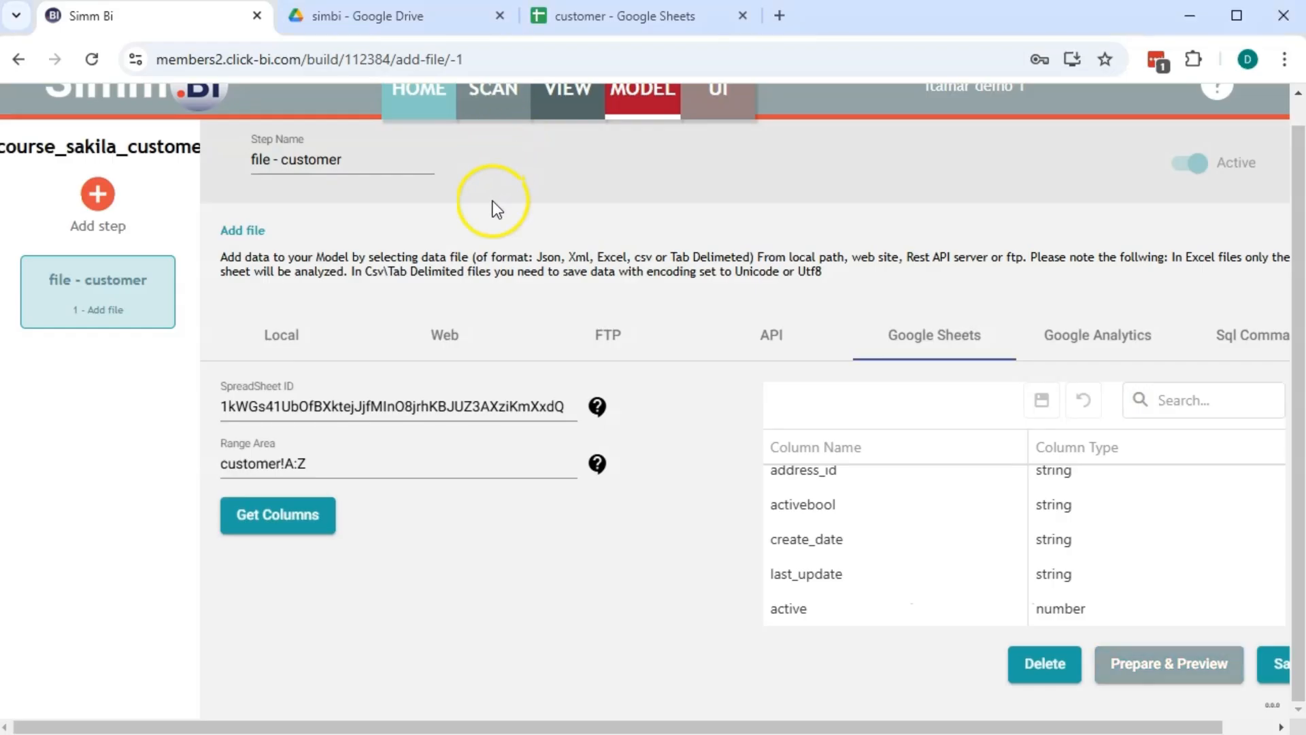
left_click(575, 15)
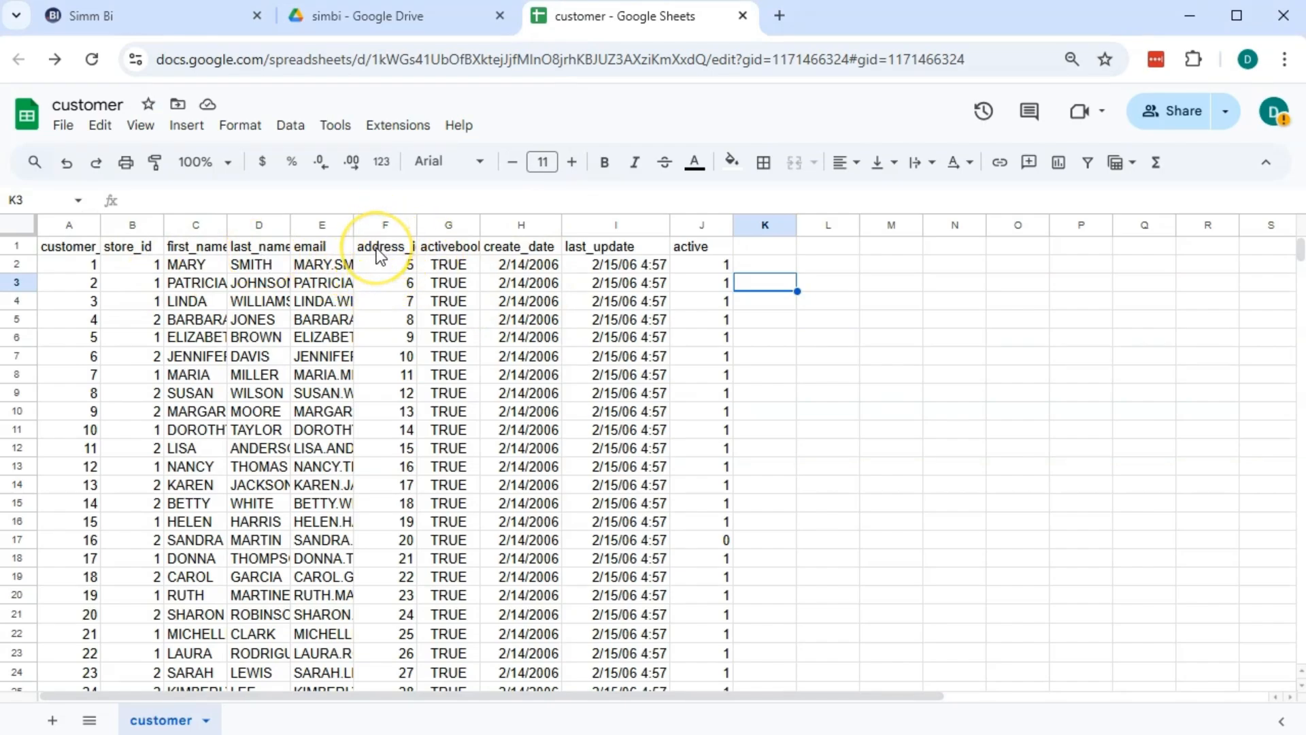
Open address.xlsx from the simbi Drive folder in Google Sheets
left_click(358, 15)
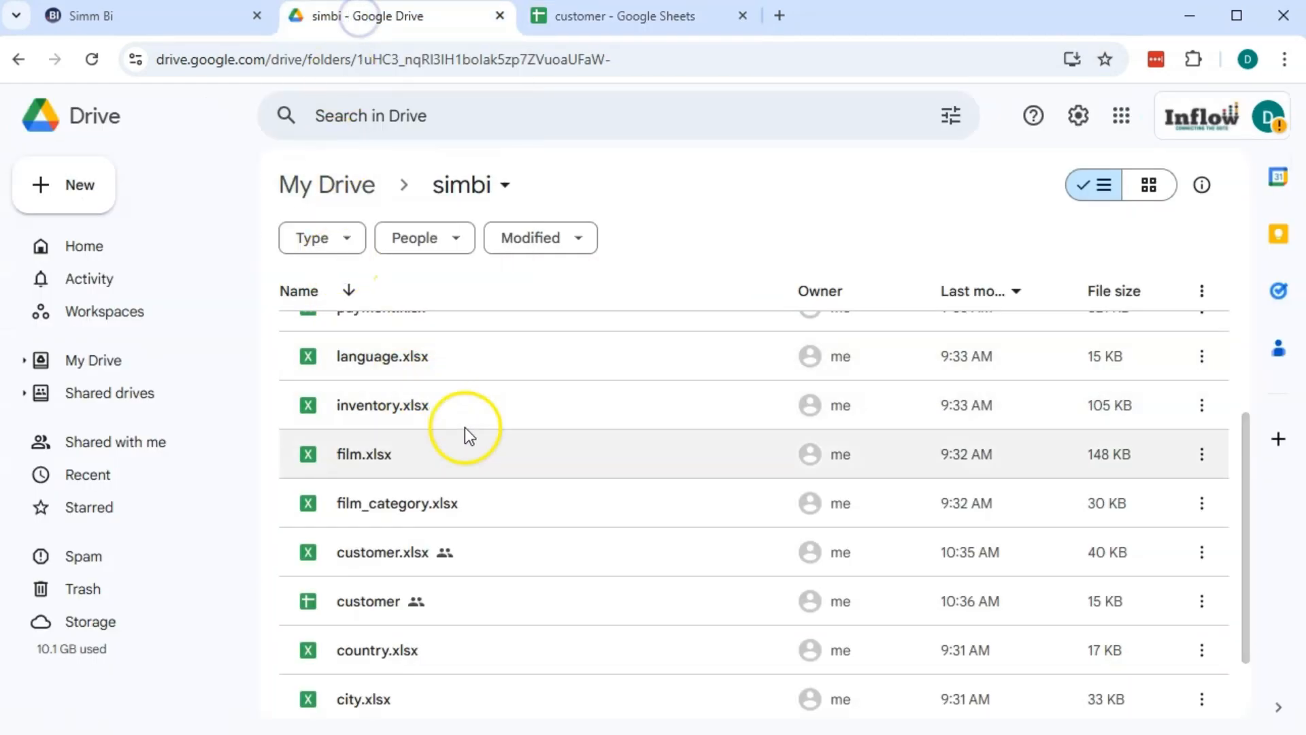
scroll(465, 435, "down", 2)
scroll(447, 428, "up", 5)
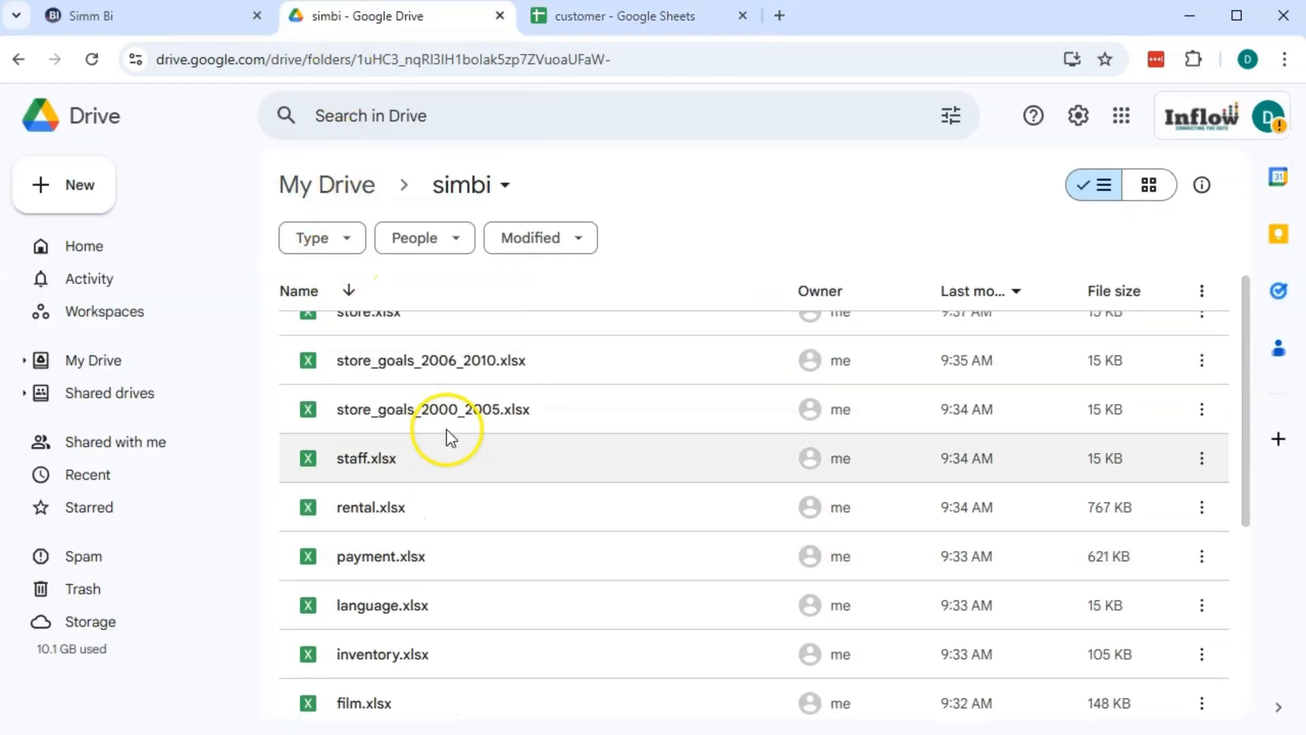
scroll(446, 430, "down", 4)
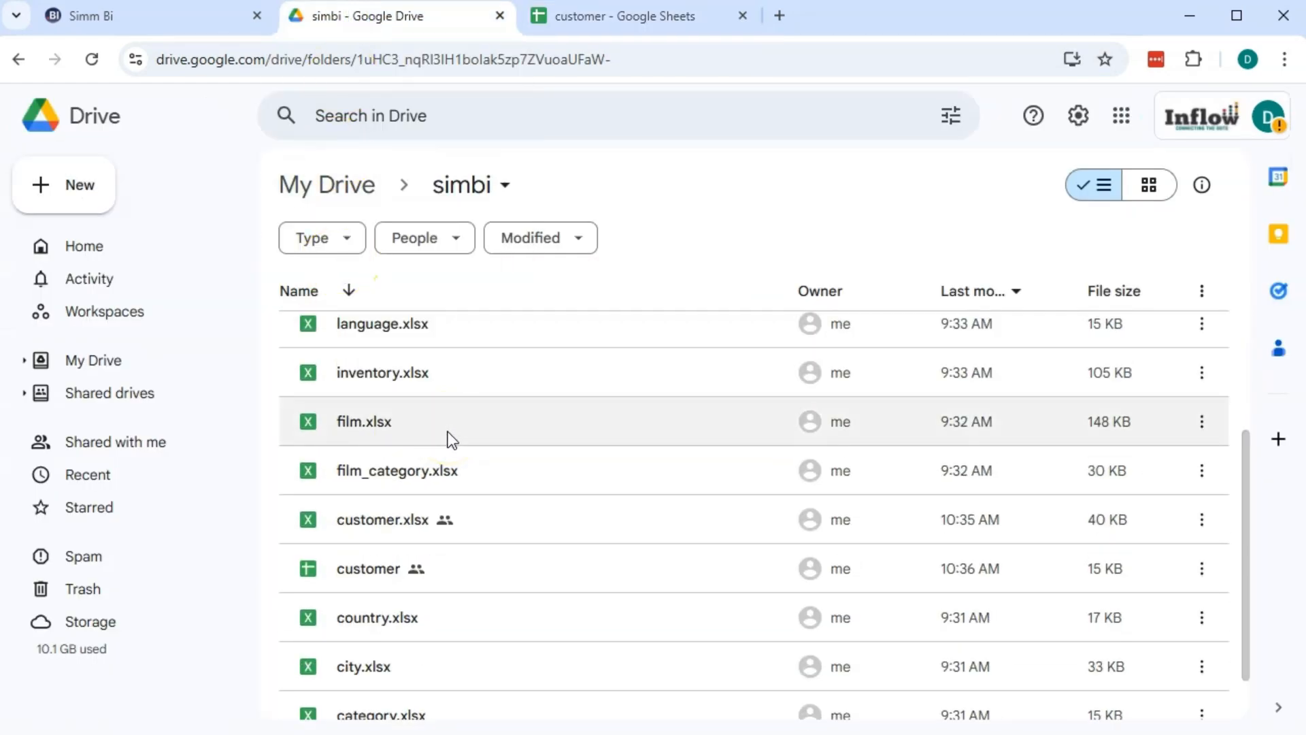
scroll(447, 432, "down", 1)
scroll(447, 464, "up", 6)
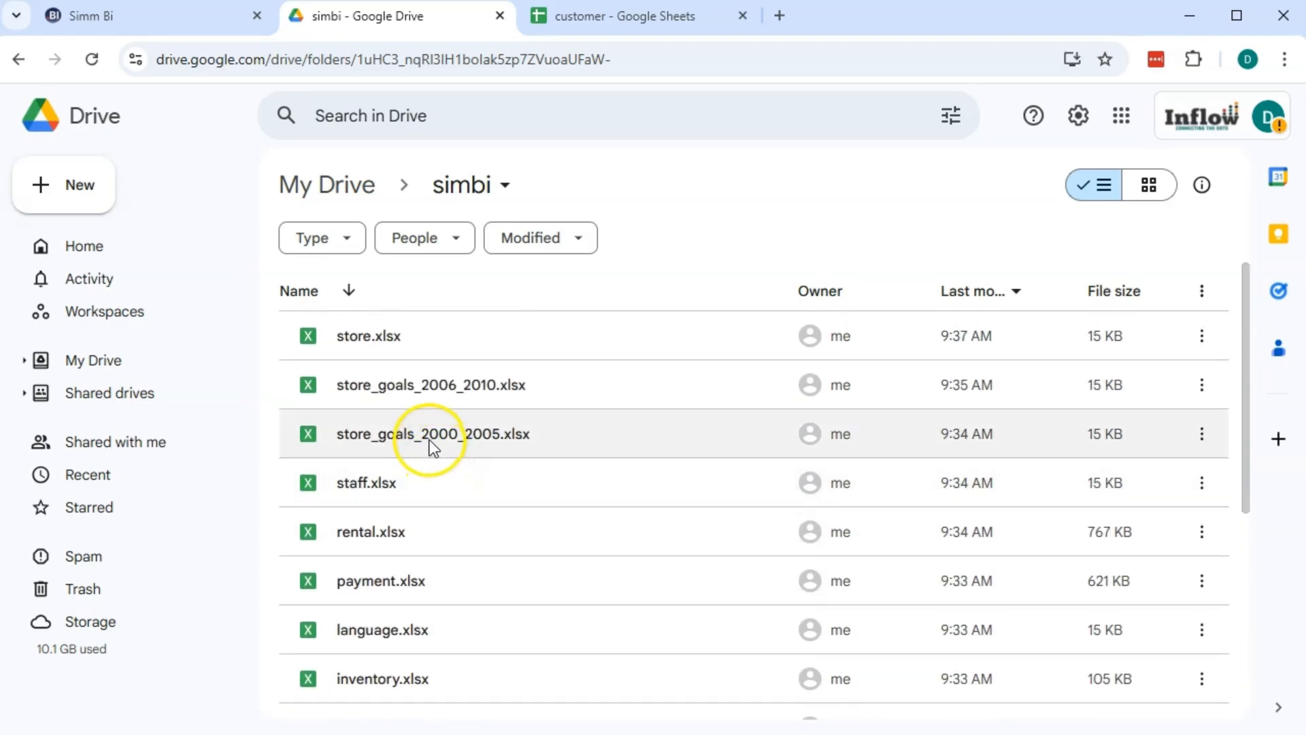
scroll(430, 442, "down", 6)
double_click(474, 680)
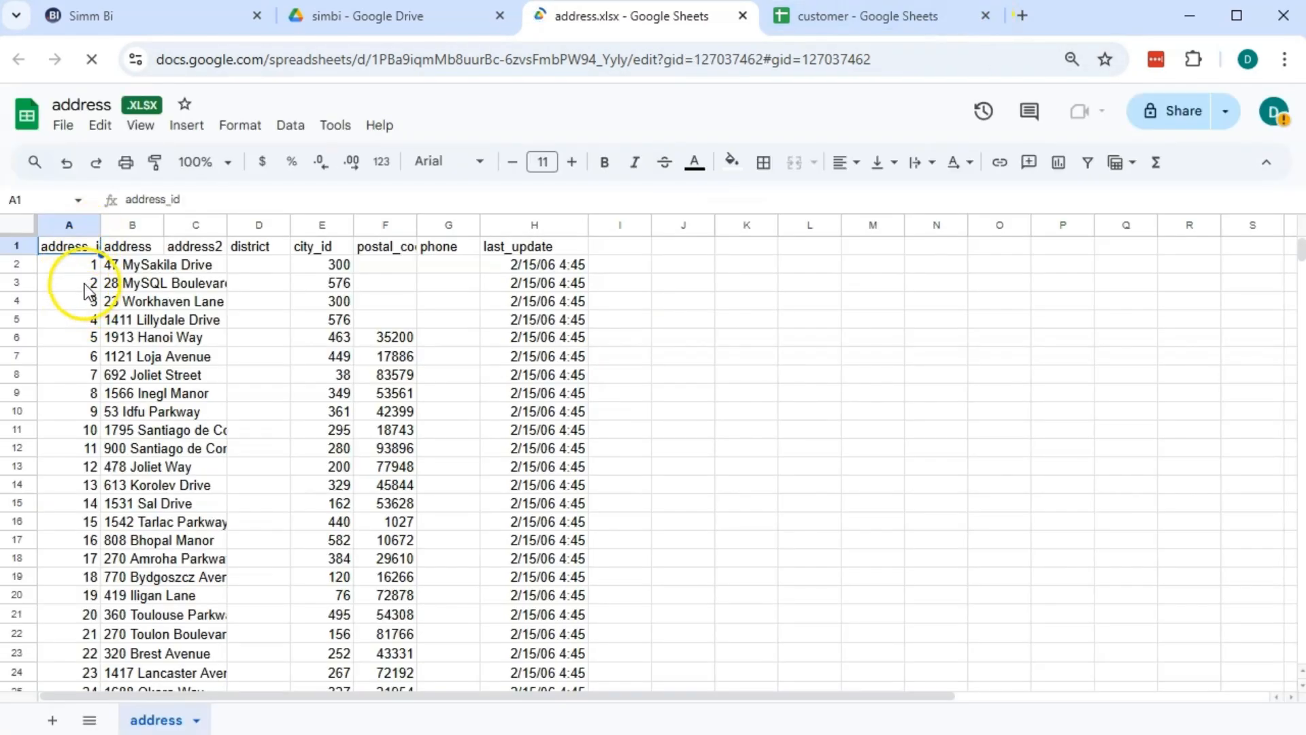
Save address.xlsx as a native Google Sheets file named address
left_click(68, 129)
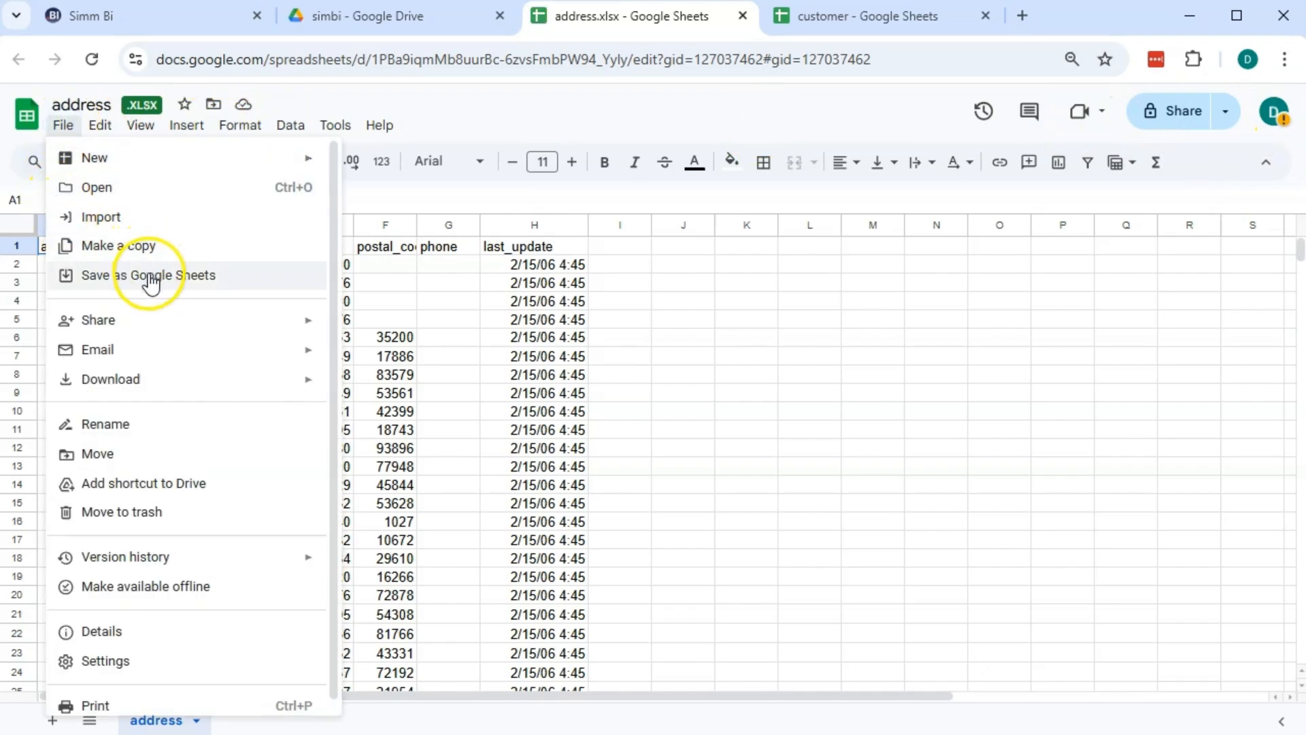
left_click(151, 280)
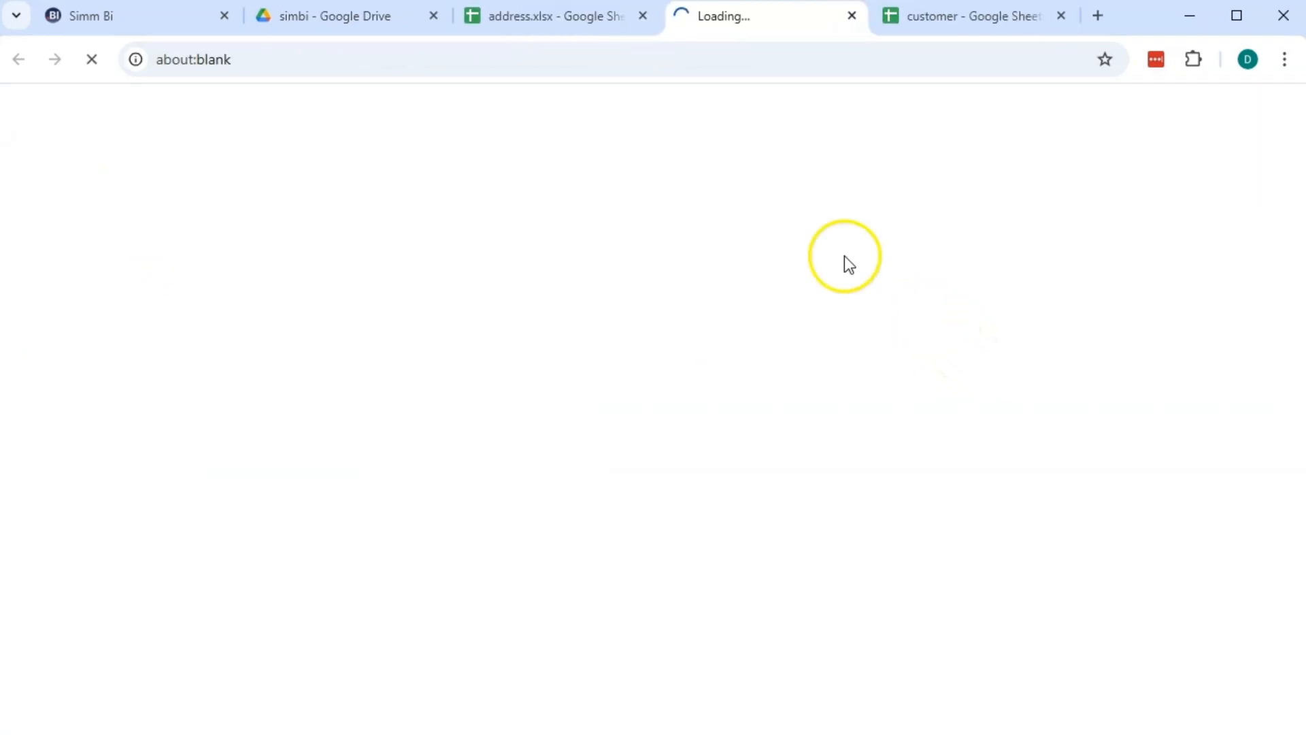
left_click(1181, 110)
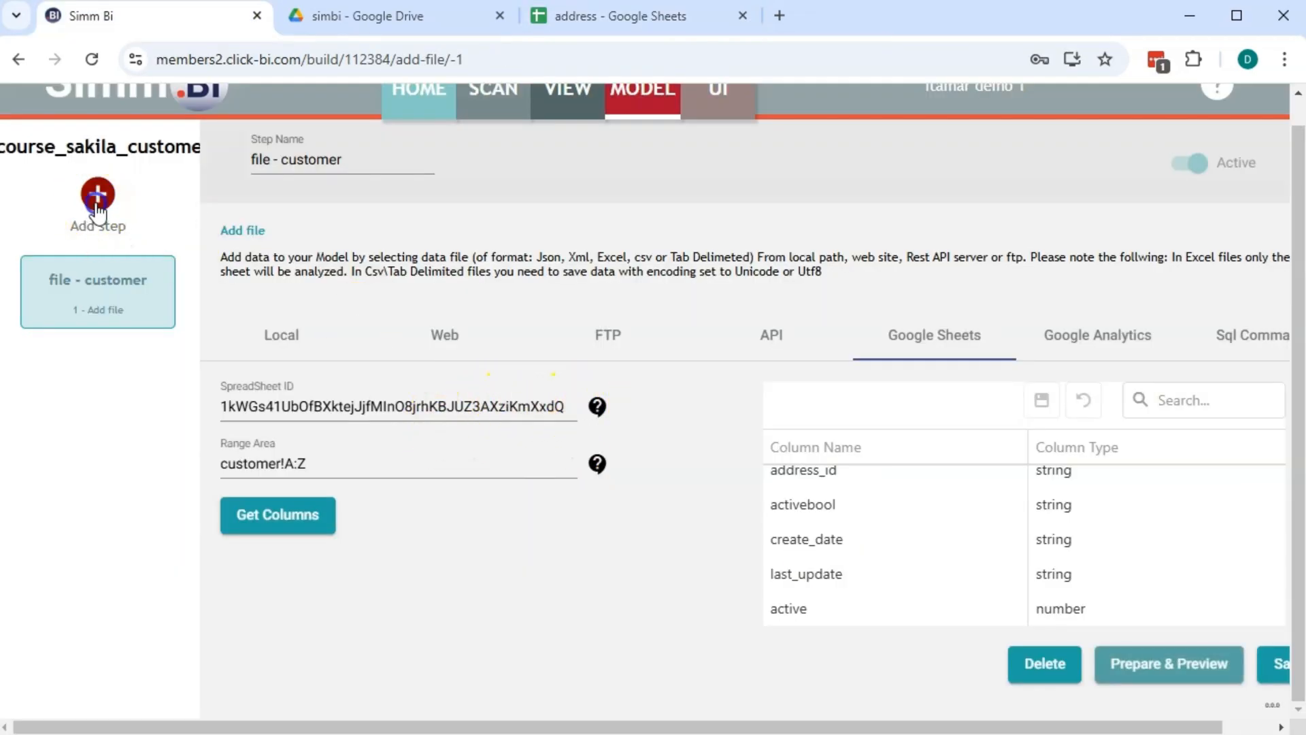
Add a new model step named 'file - address'
left_click(97, 203)
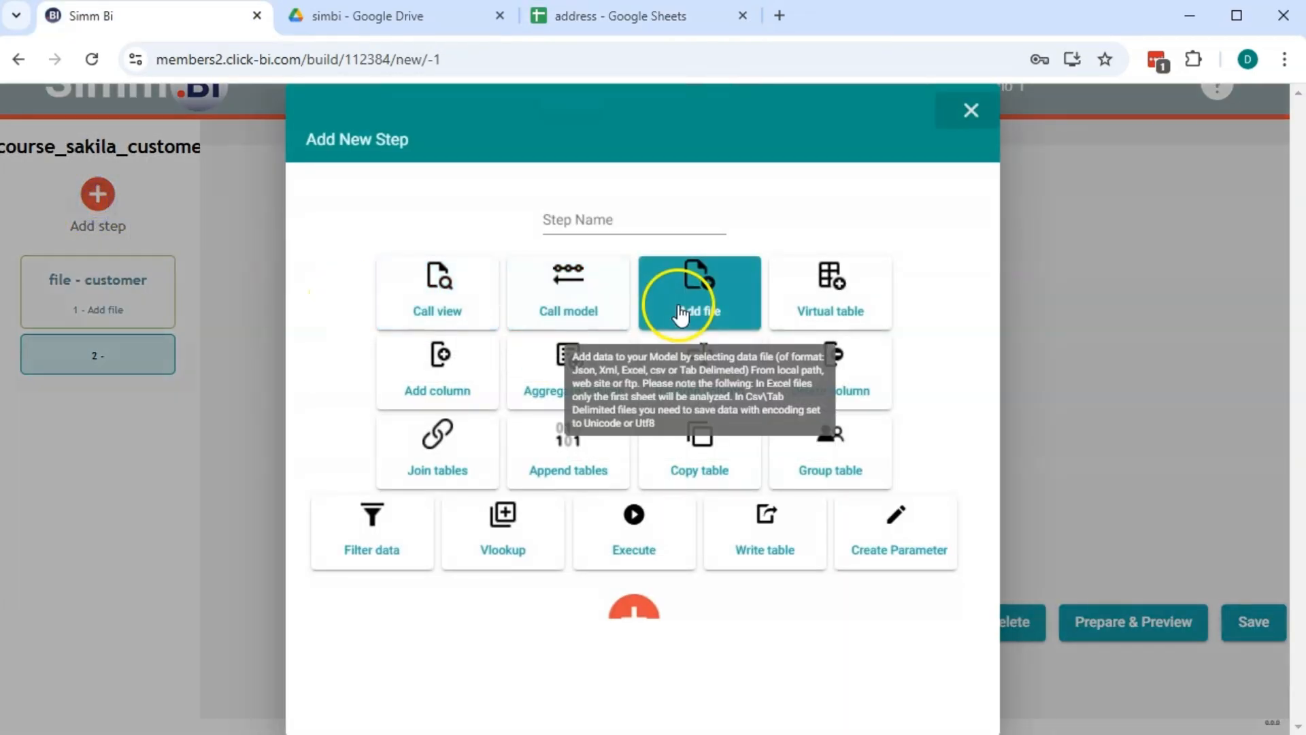
left_click(552, 218)
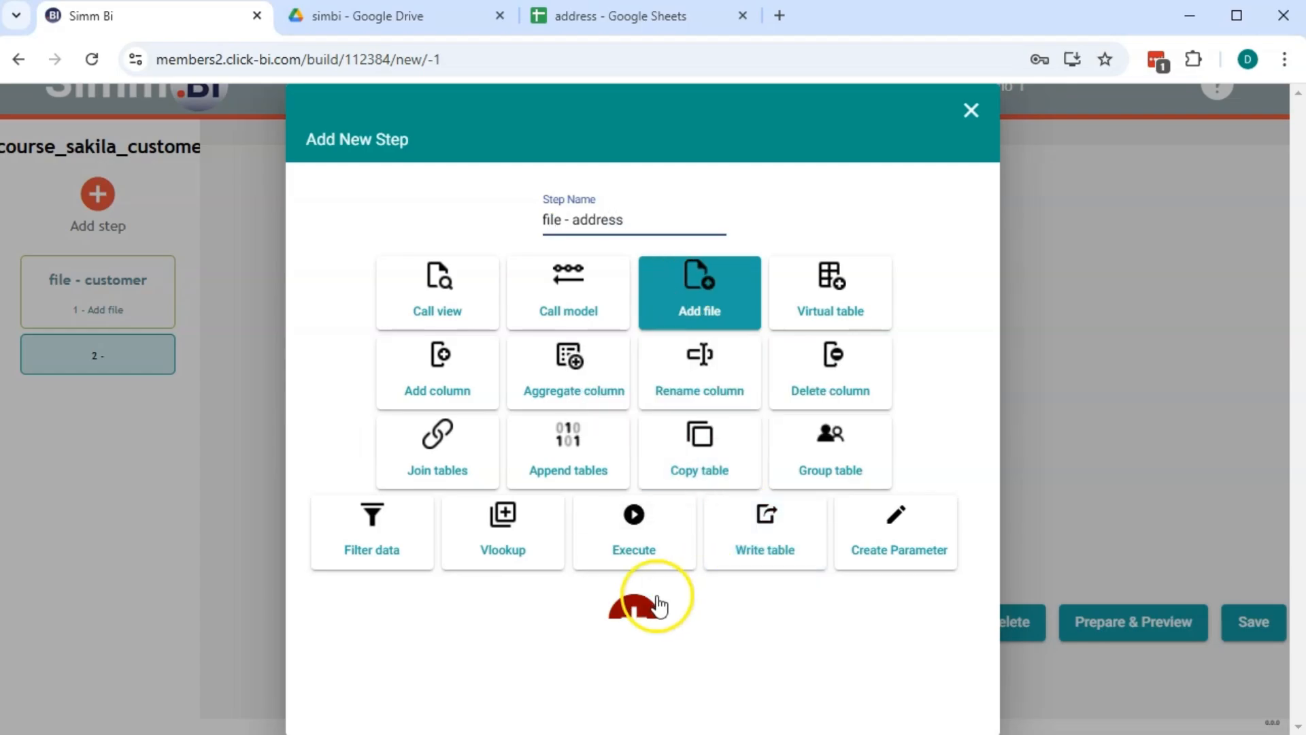
left_click(639, 609)
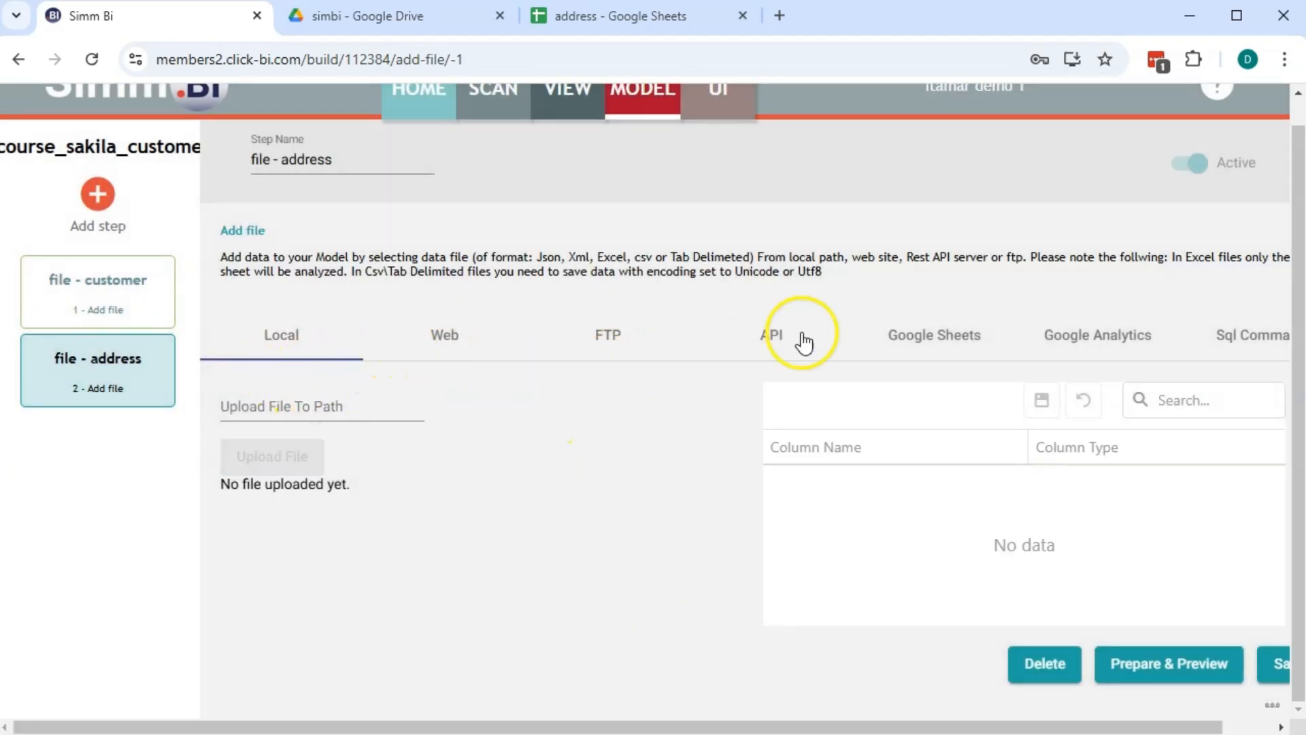
Set the step's source to Google Sheets and copy the service account address from its help
left_click(982, 338)
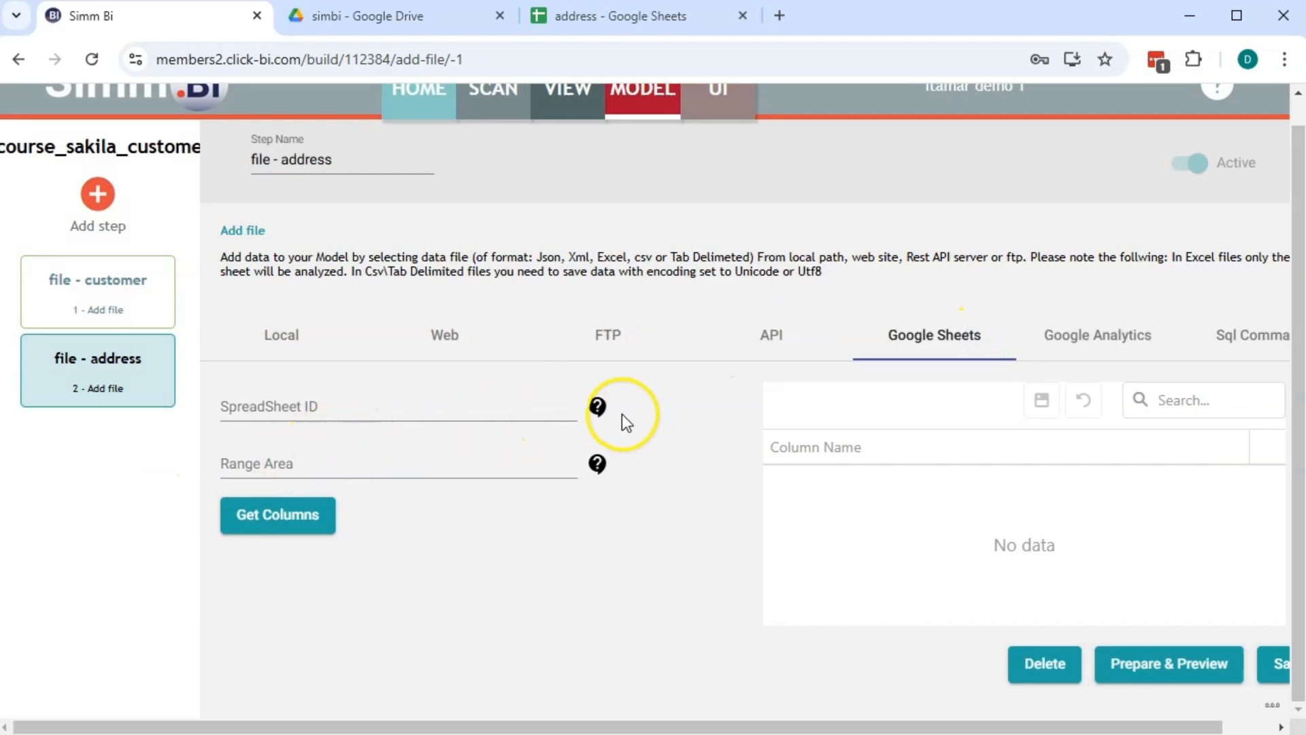
left_click(598, 406)
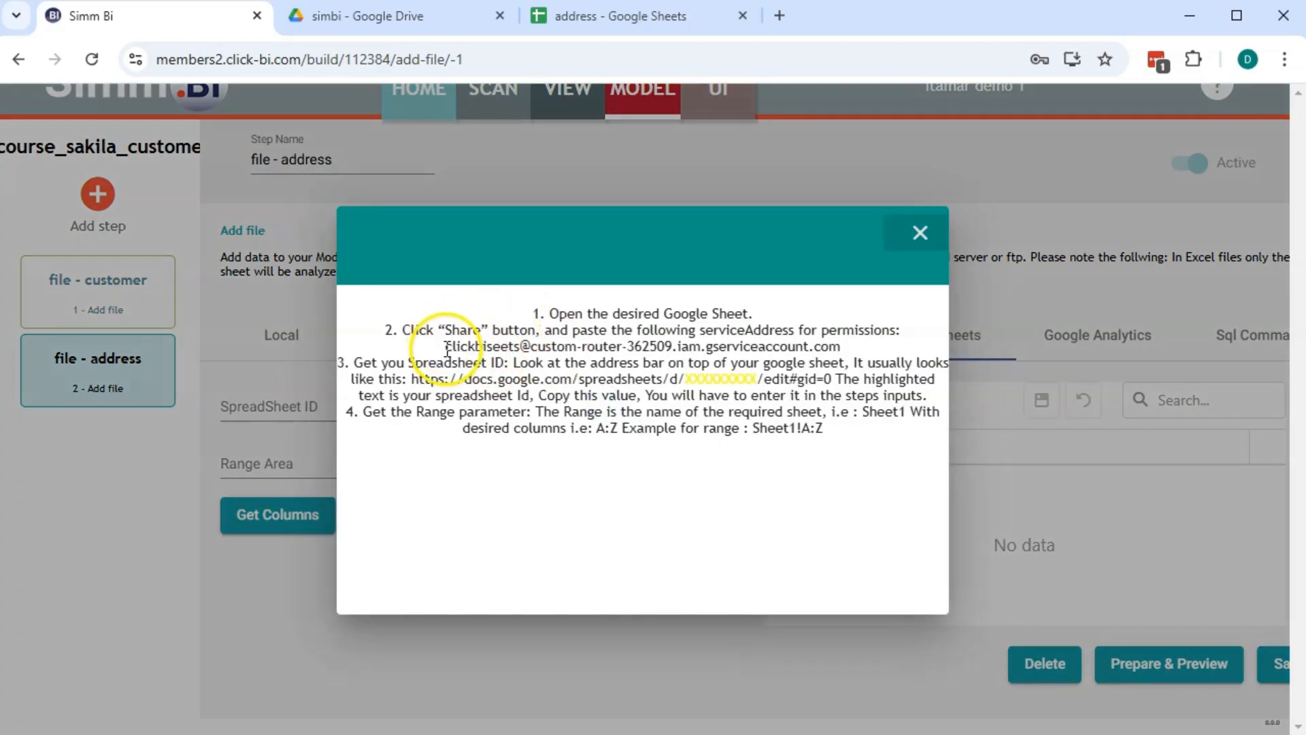
left_click_drag(446, 348, 842, 348)
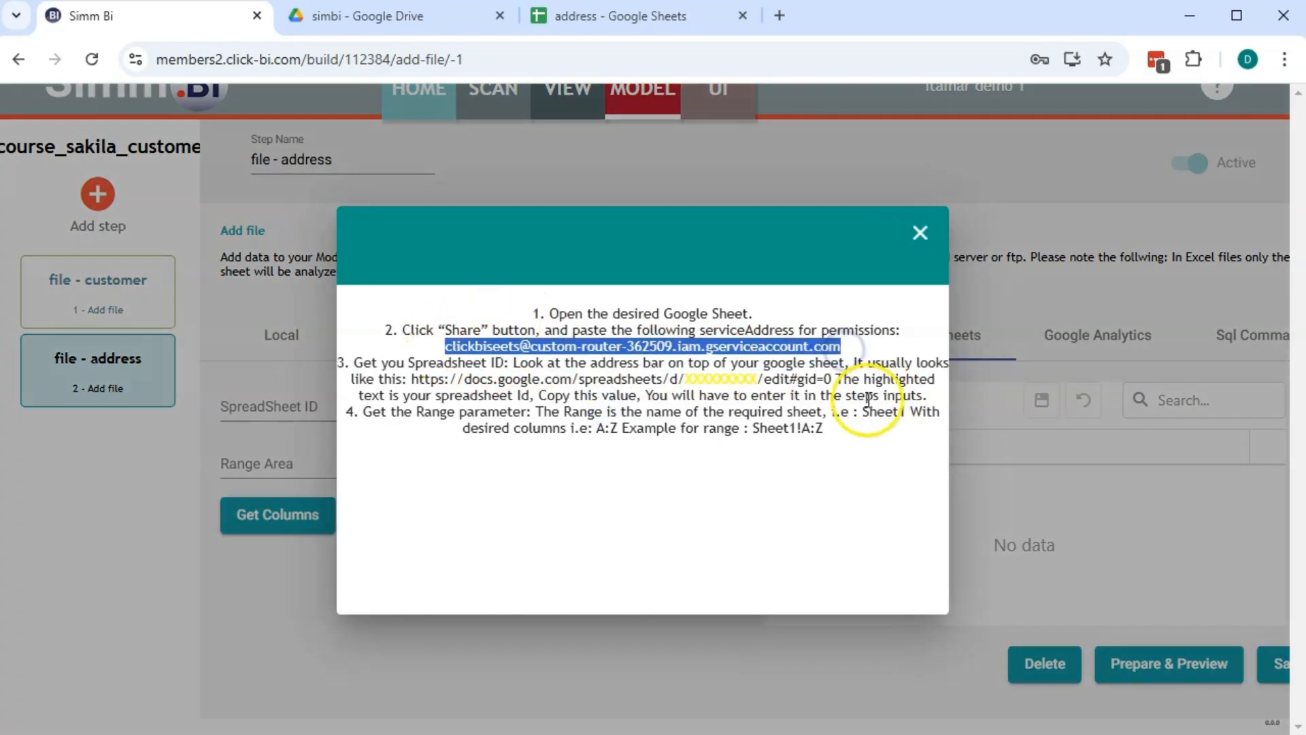
left_click(920, 233)
Share the address sheet with the service account as Viewer, then select its spreadsheet ID
left_click(626, 15)
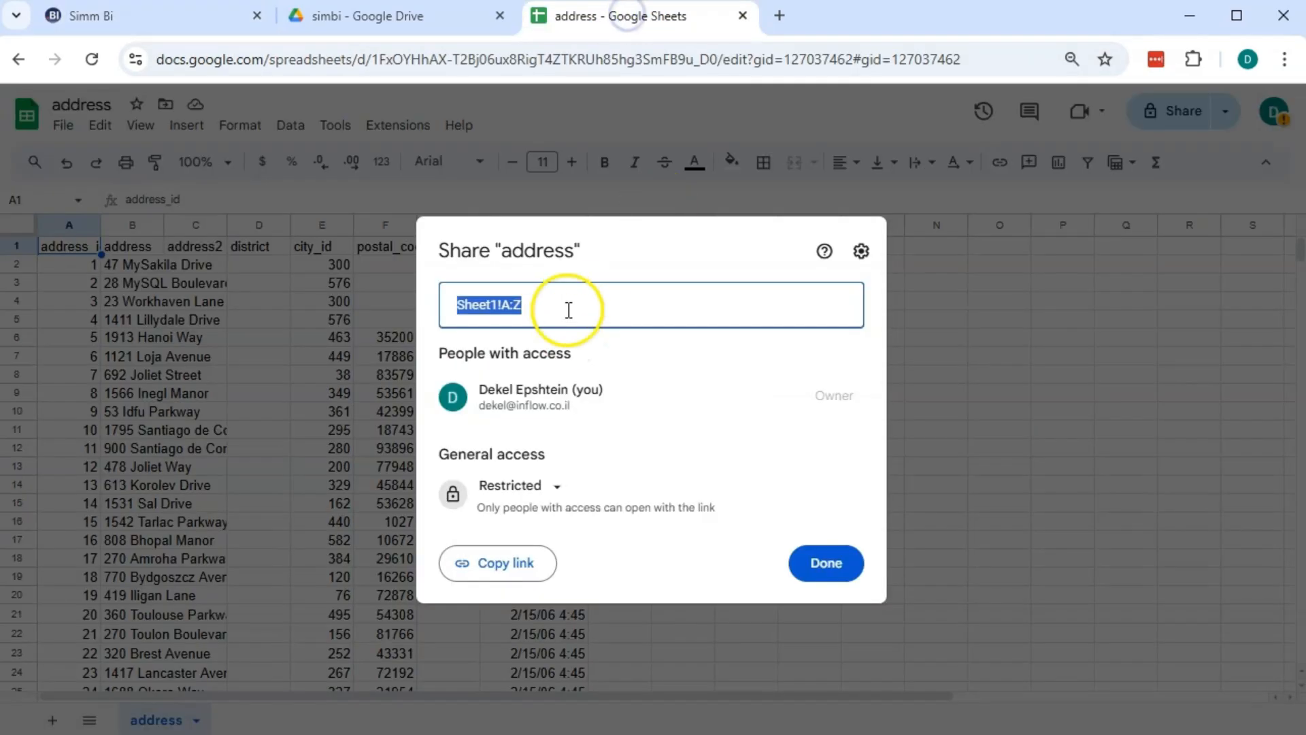
key("ctrl+v")
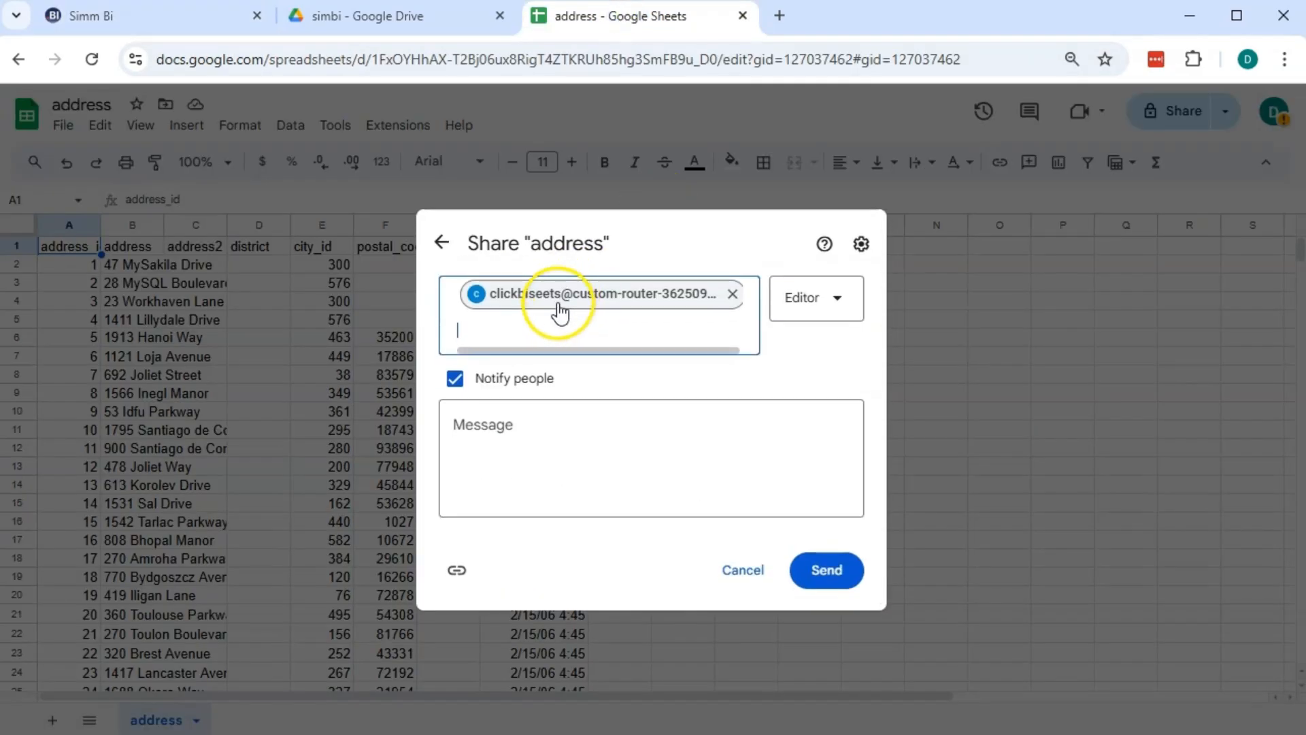
left_click(811, 315)
left_click(816, 355)
left_click(826, 583)
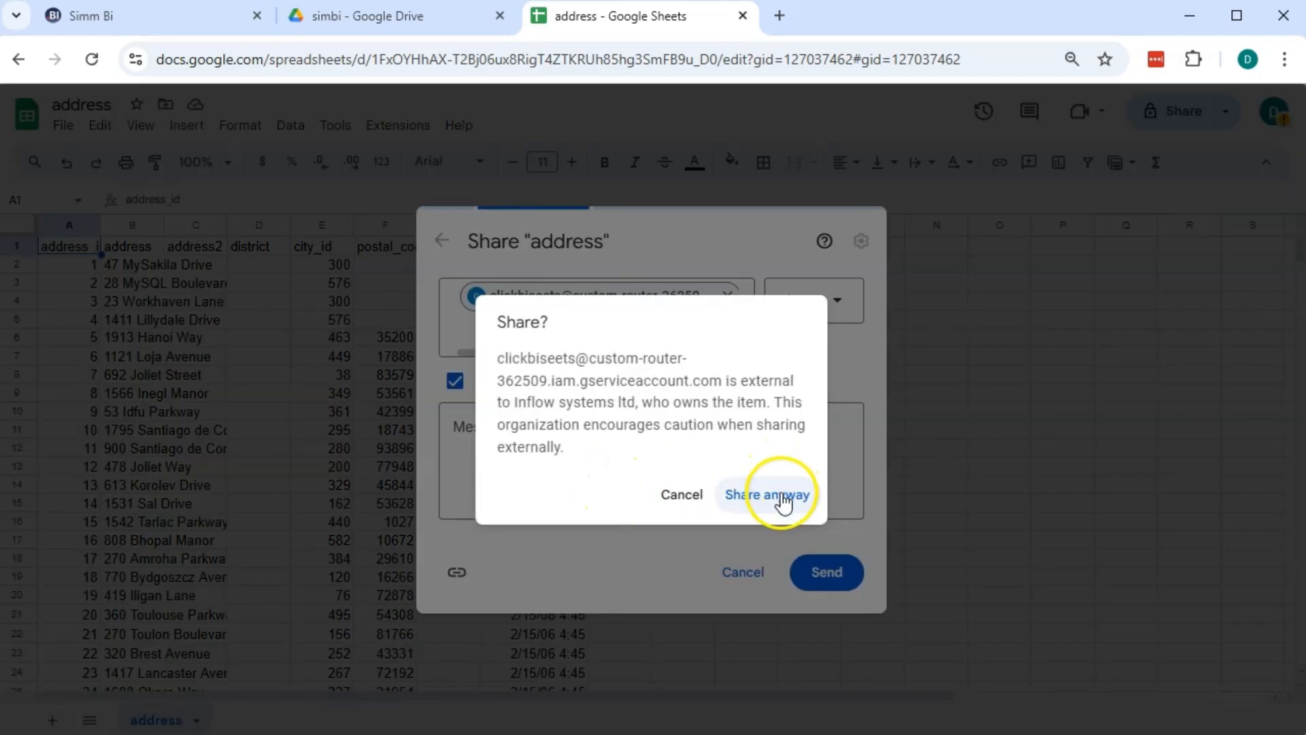
left_click(775, 494)
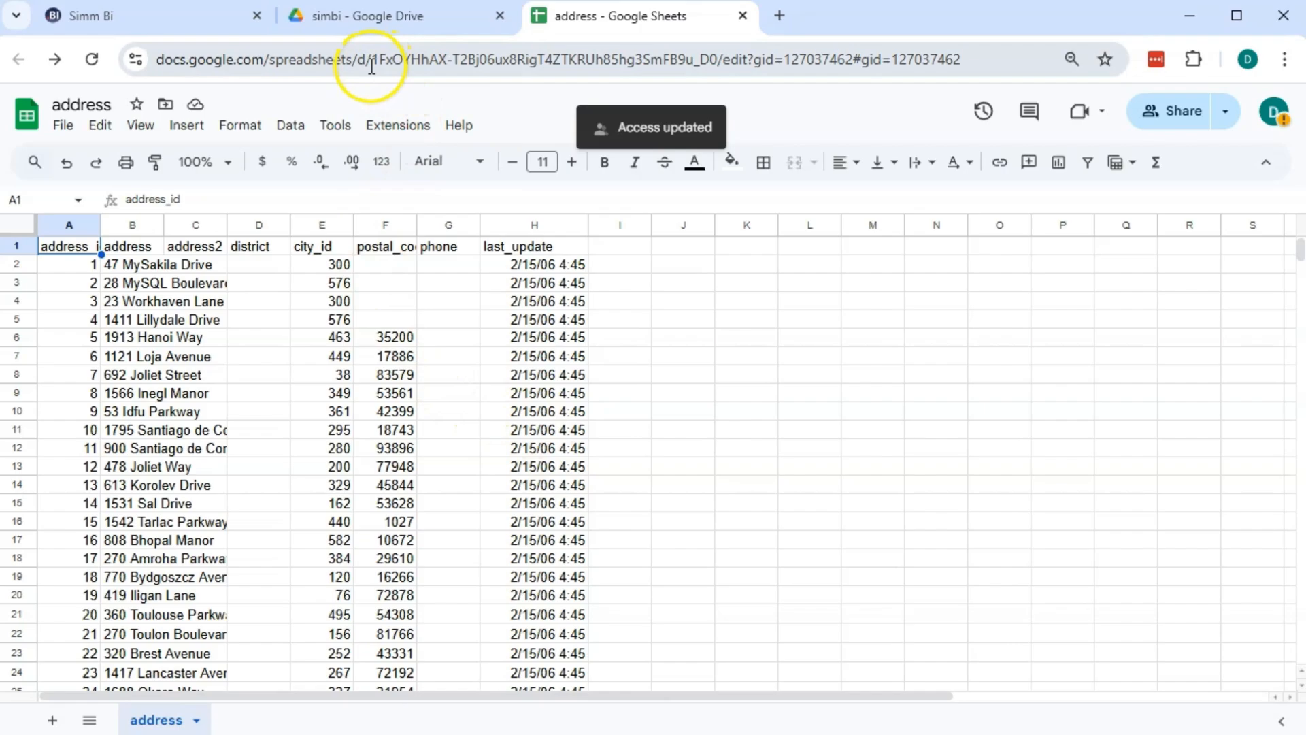
left_click_drag(375, 61, 718, 55)
key("ctrl+c")
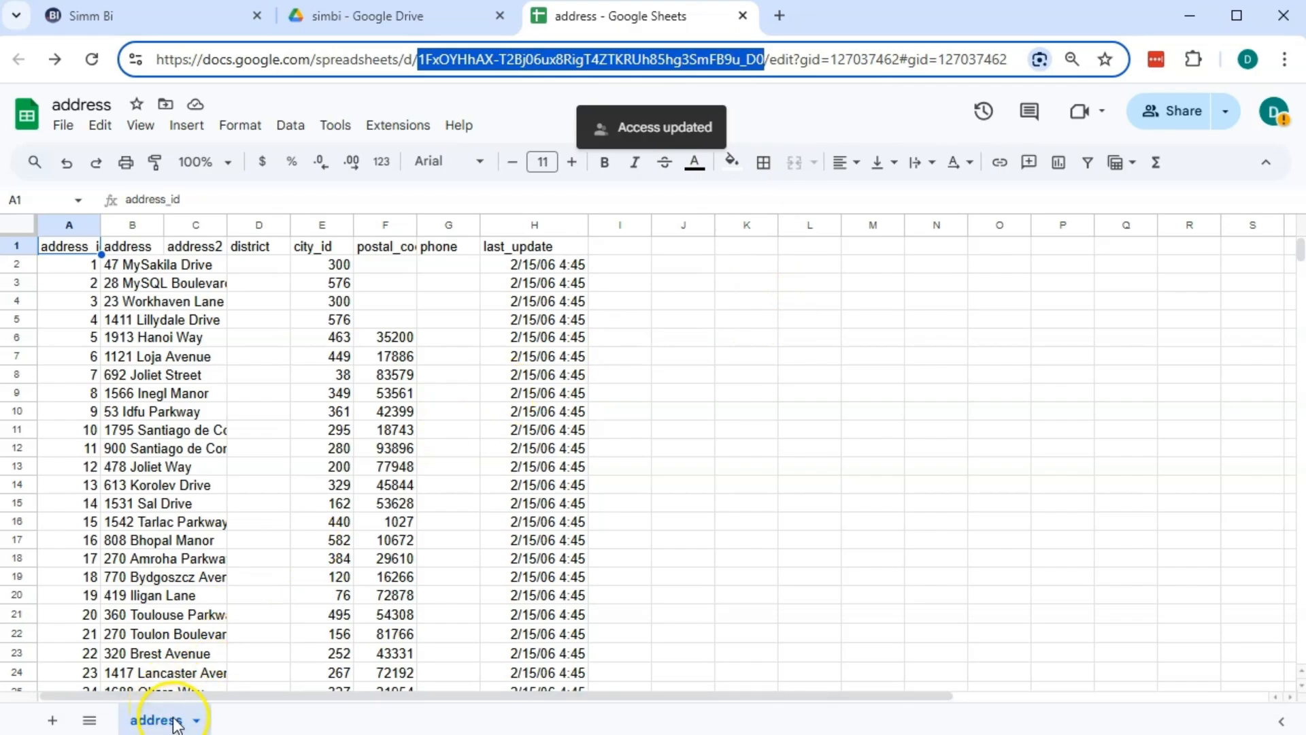
Enter the copied spreadsheet ID and range address!A:Z in the file - address step
left_click(139, 19)
left_click(370, 404)
key("ctrl+v")
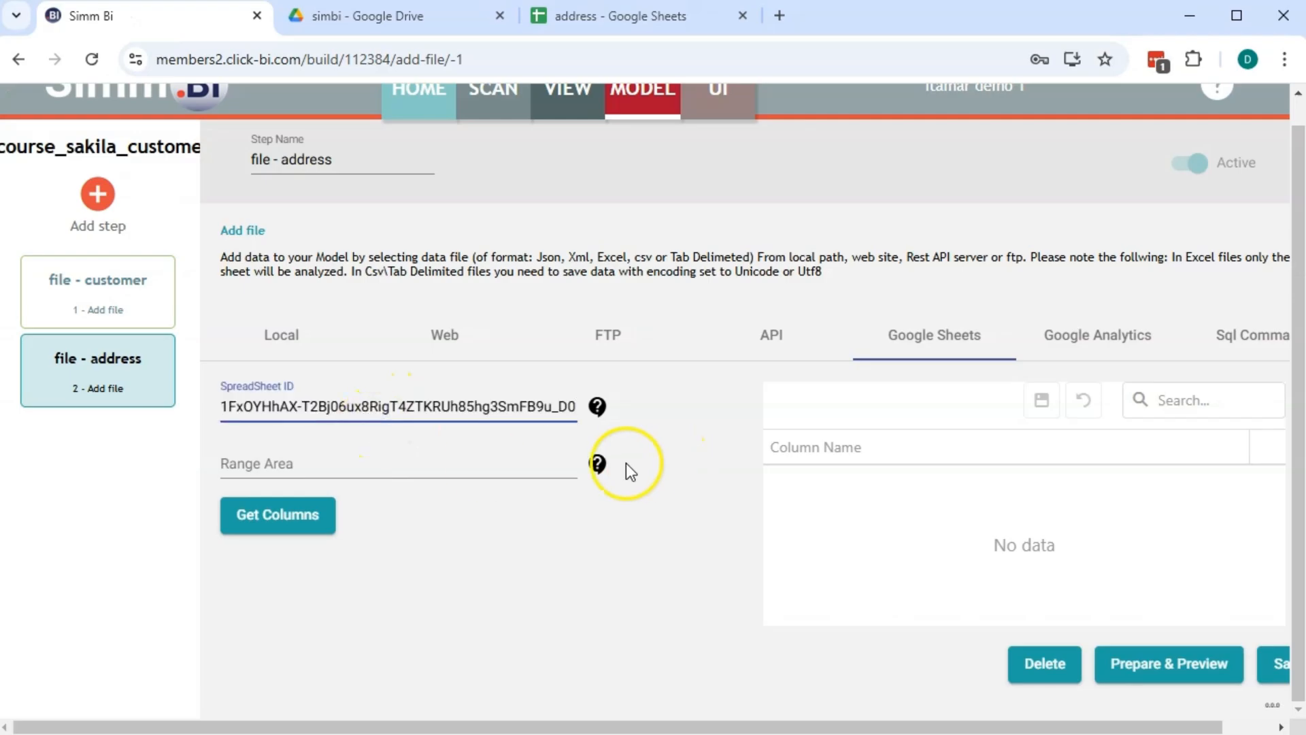
left_click(597, 463)
left_click_drag(753, 428, 824, 428)
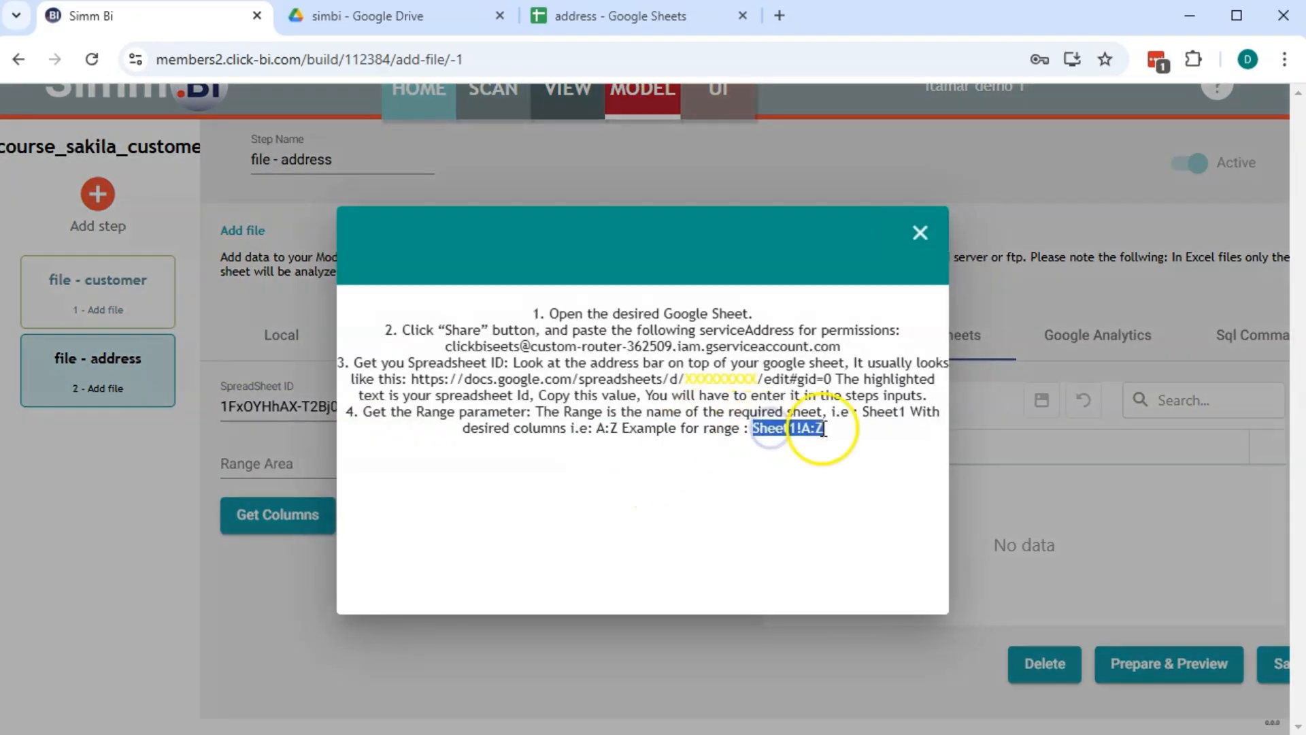
key("ctrl+c")
left_click(919, 233)
left_click(382, 455)
key("ctrl+v")
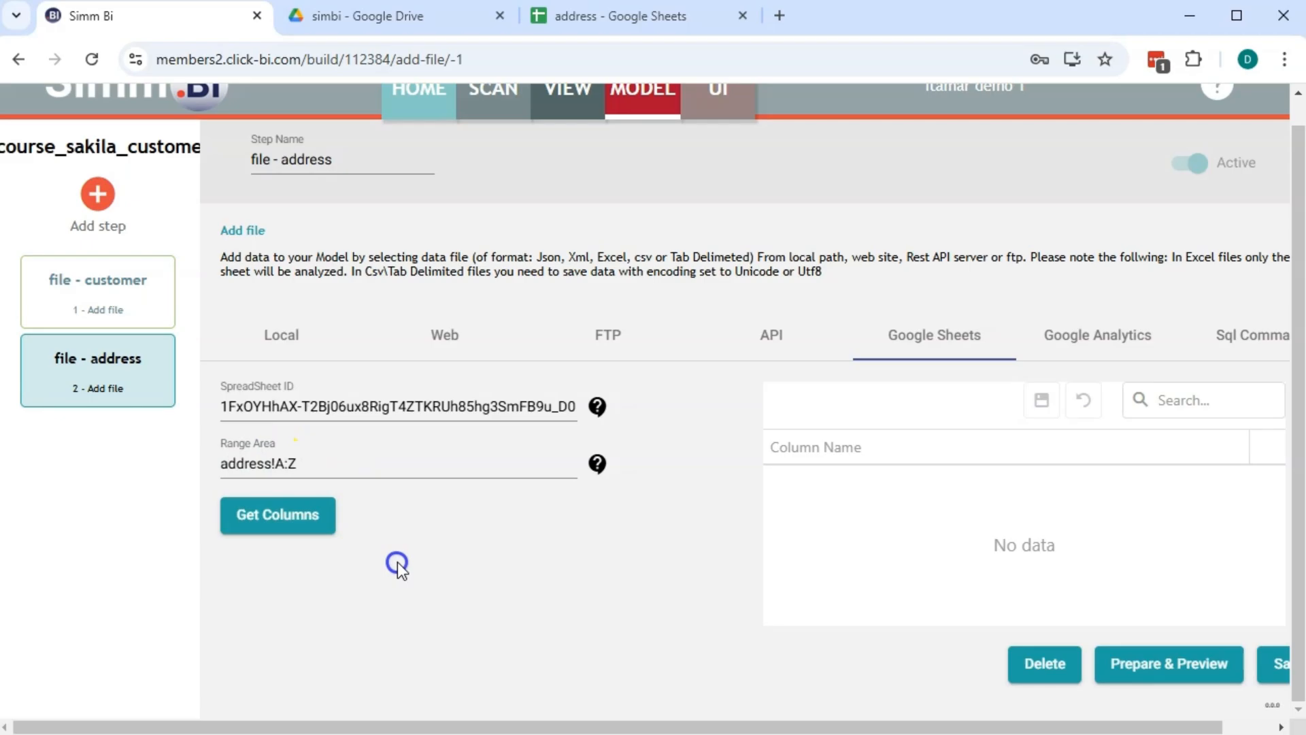
Load the address columns, save the step, and preview its rows
left_click(321, 515)
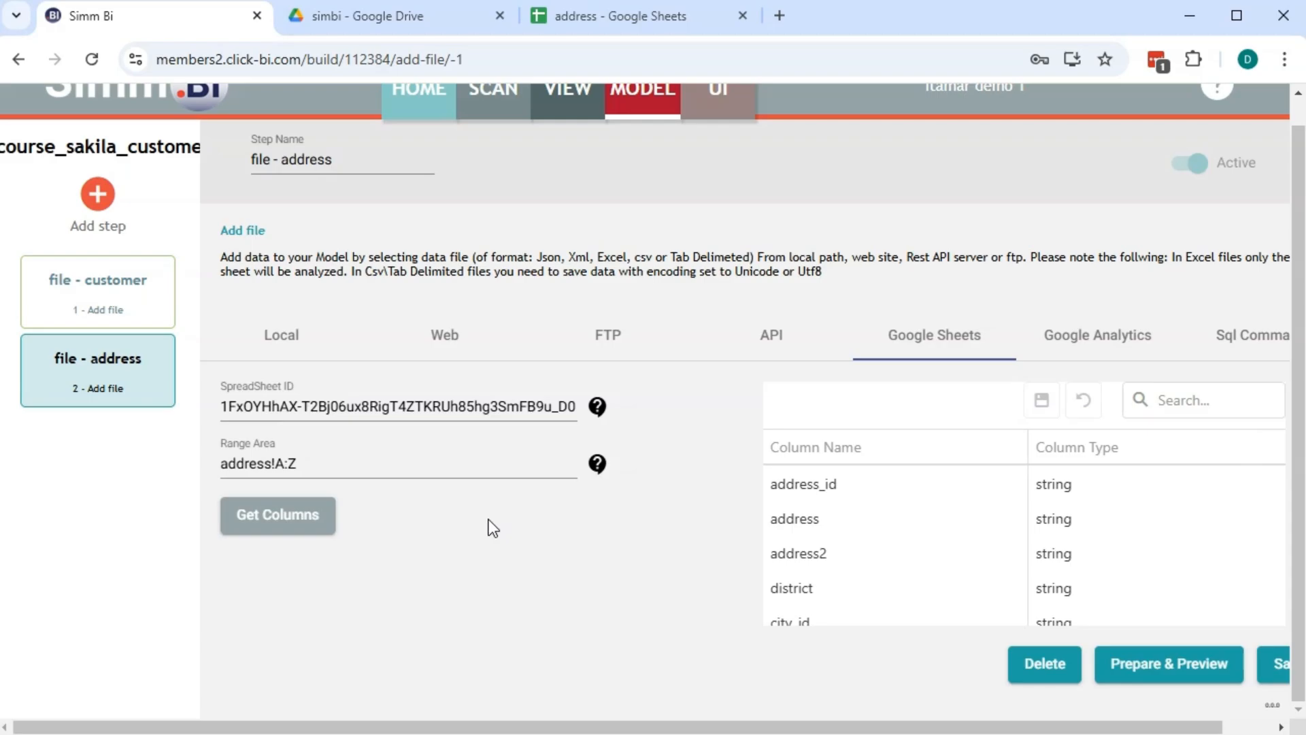
left_click(1265, 664)
left_click(1166, 666)
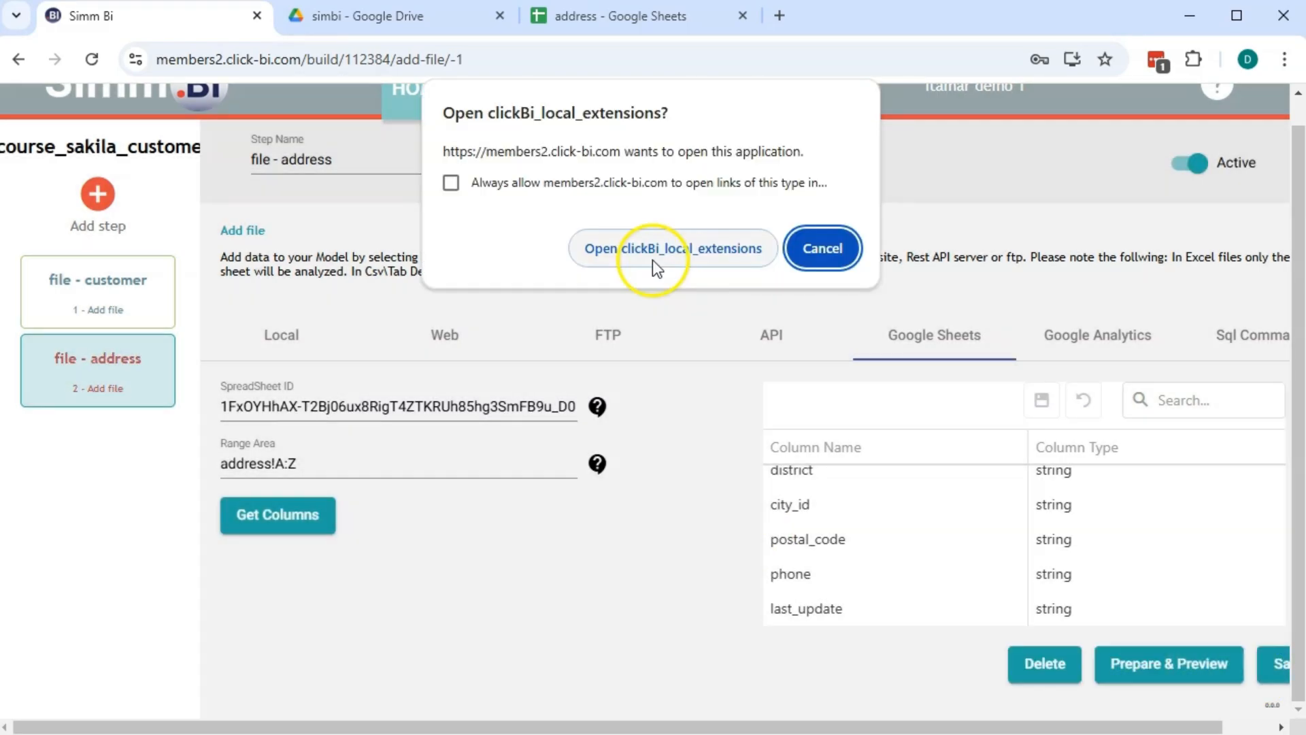
left_click(653, 256)
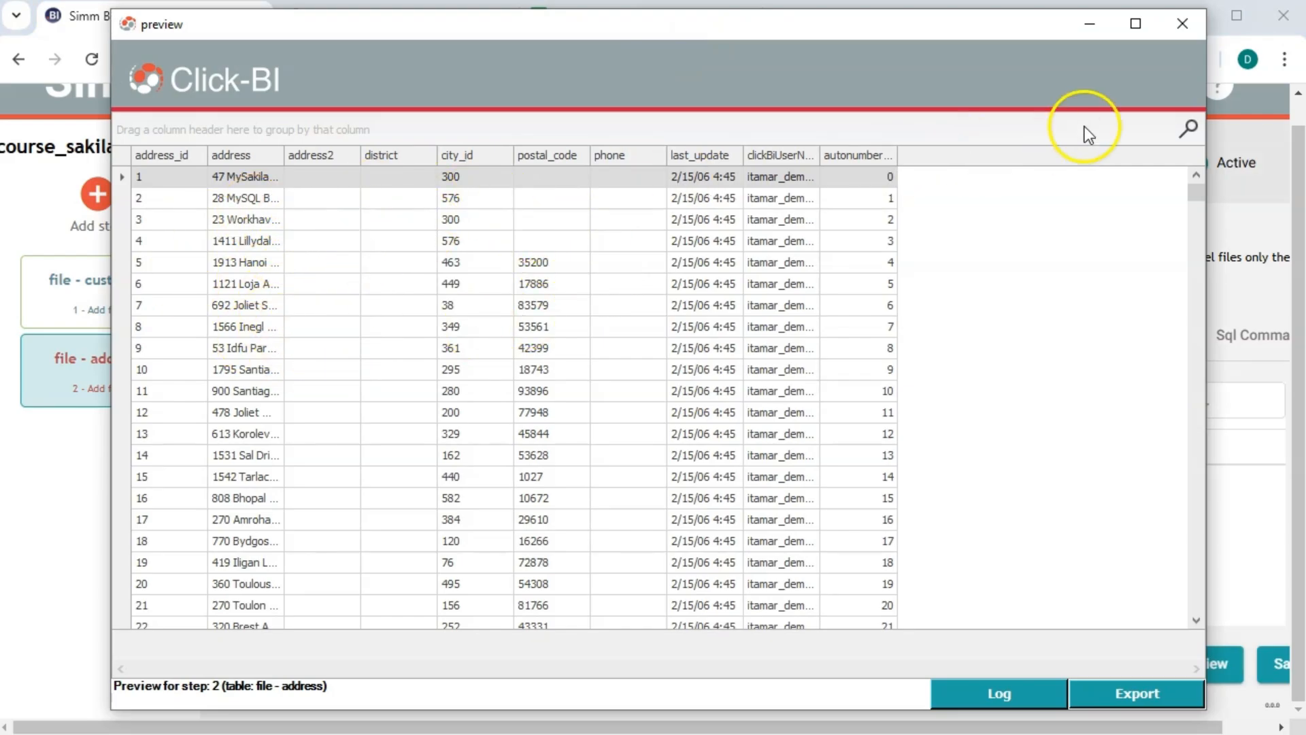
left_click(1181, 27)
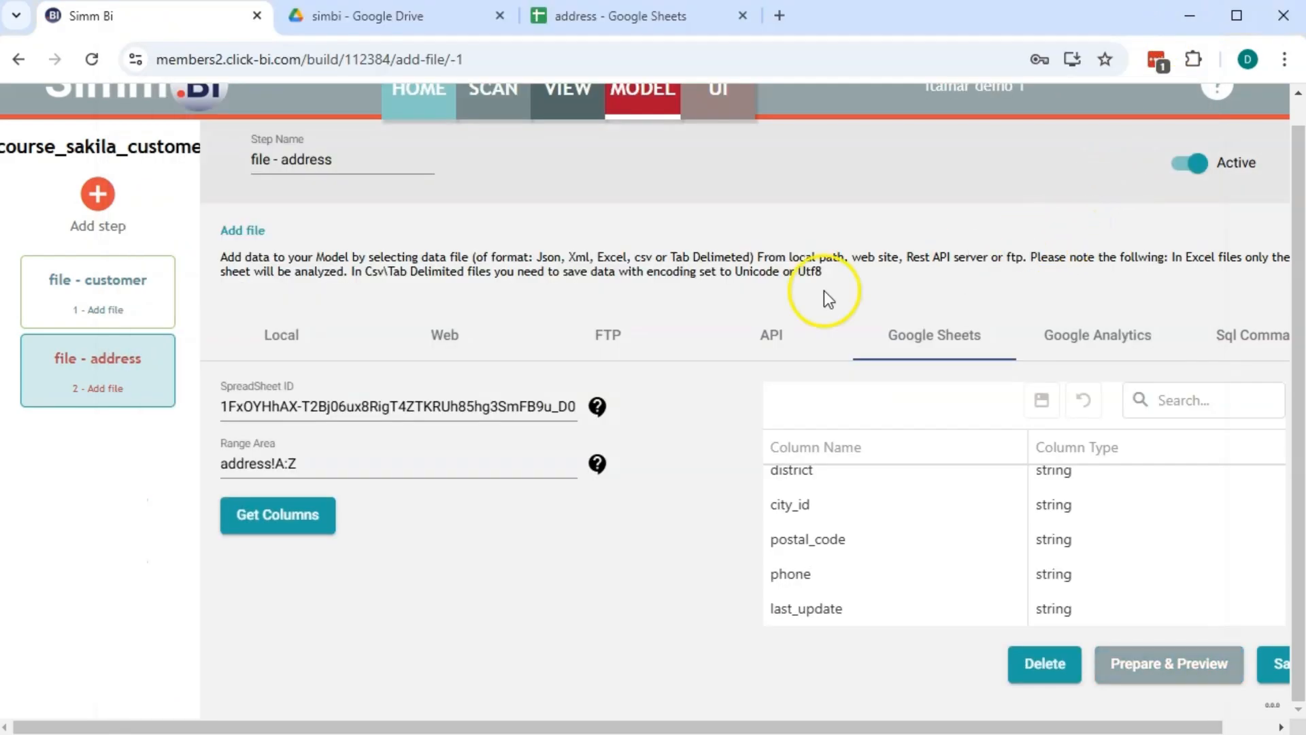
left_click(99, 195)
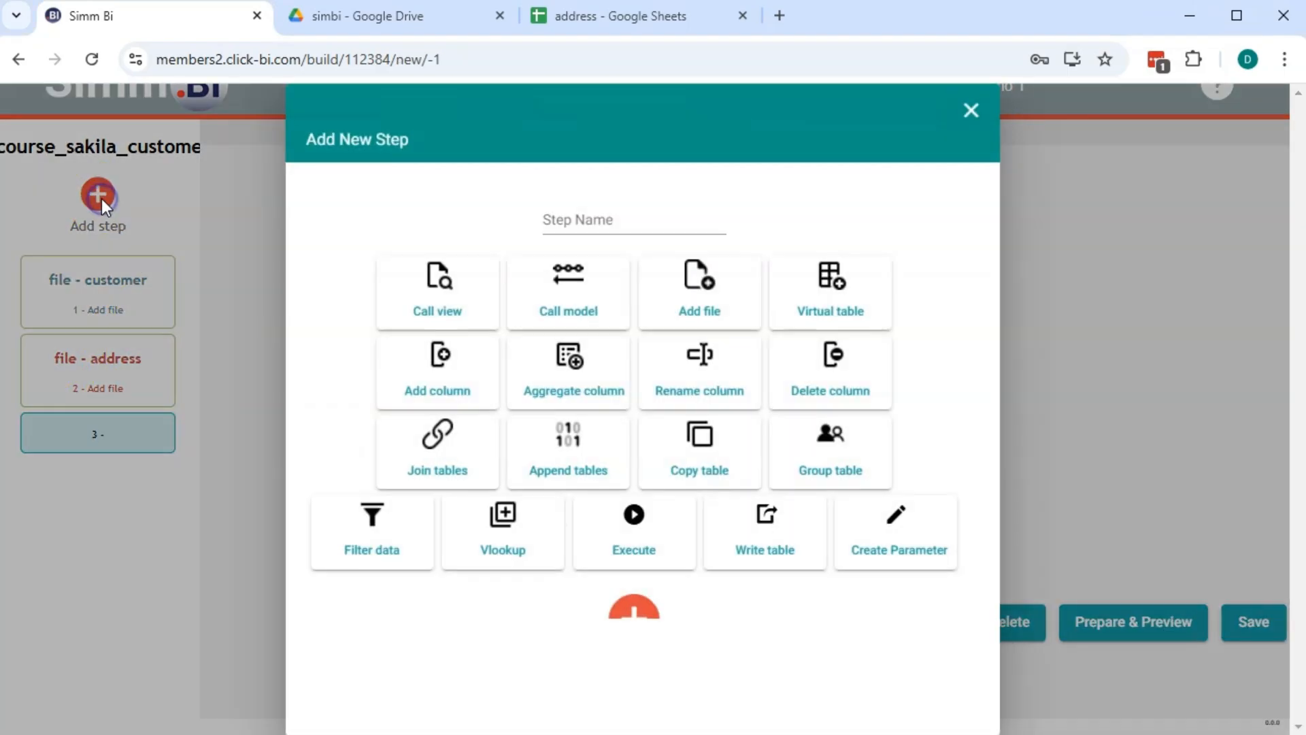
Create the 'join - customer address' join step on file - customer and file - address
left_click(452, 466)
left_click(563, 226)
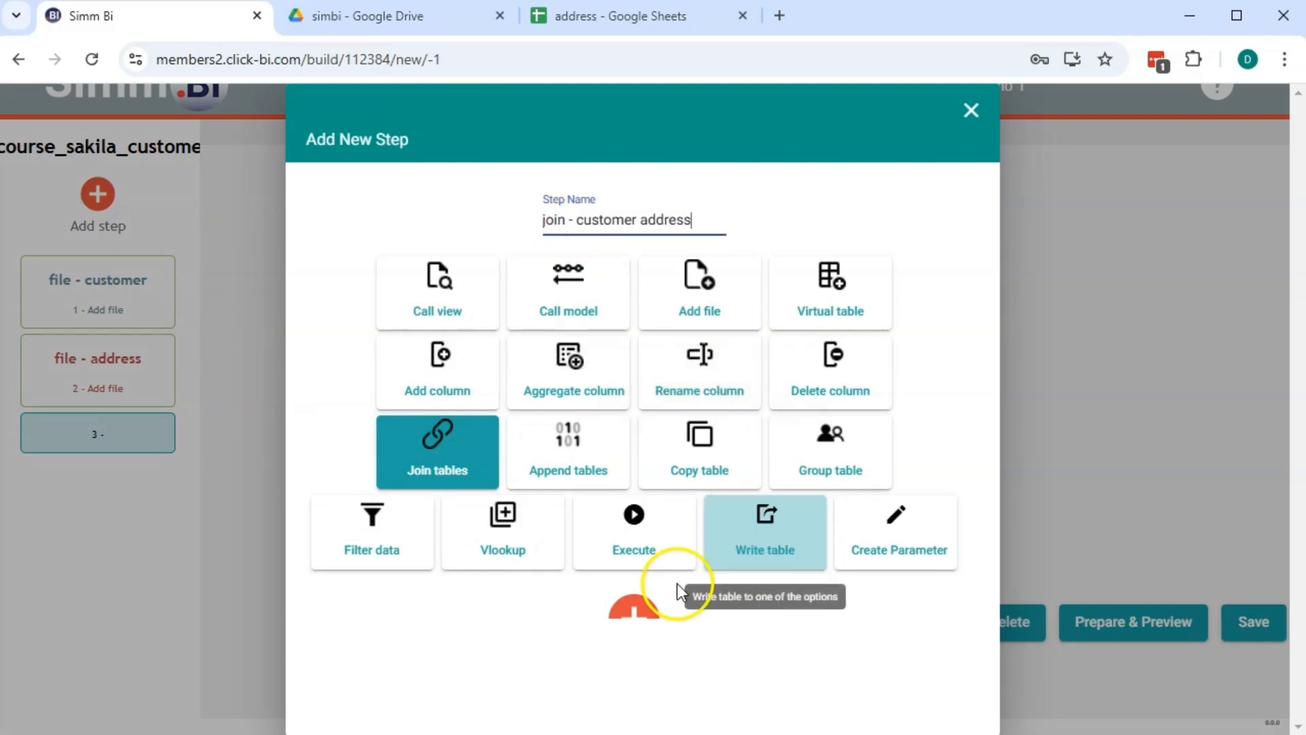
left_click(634, 607)
left_click(454, 381)
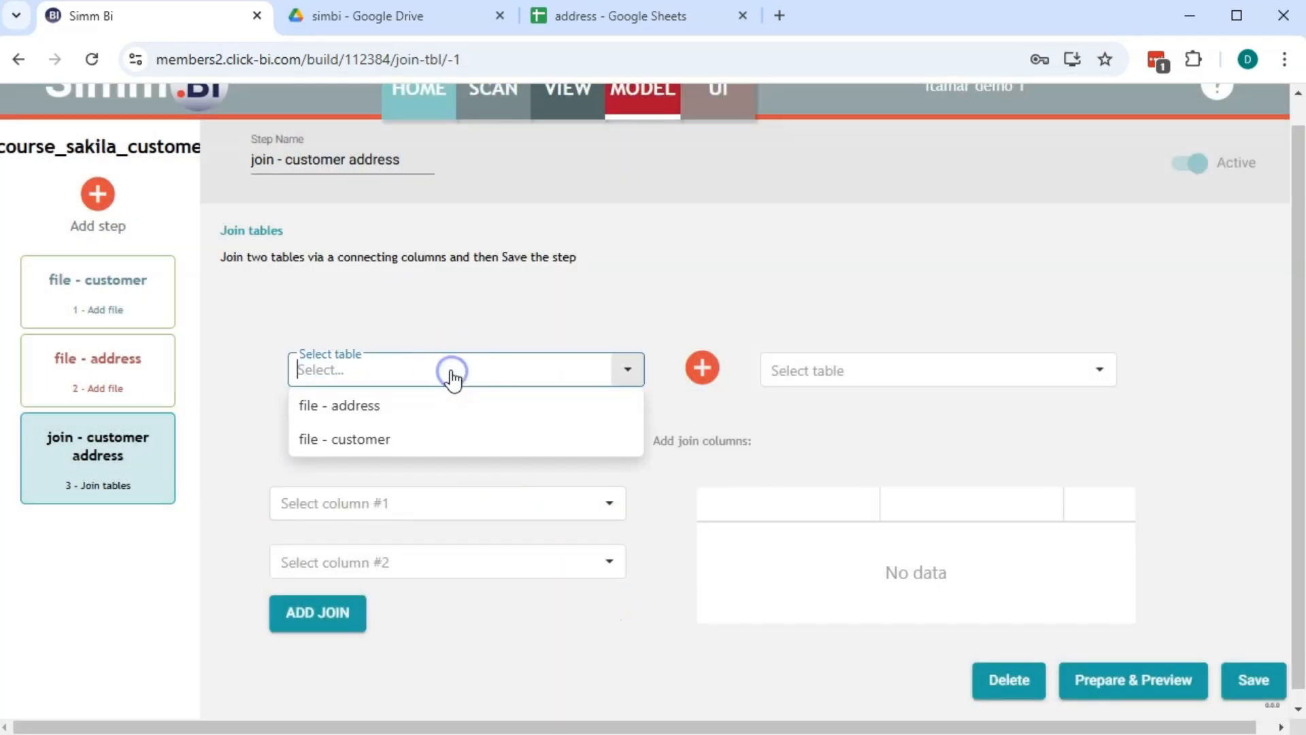
left_click(390, 438)
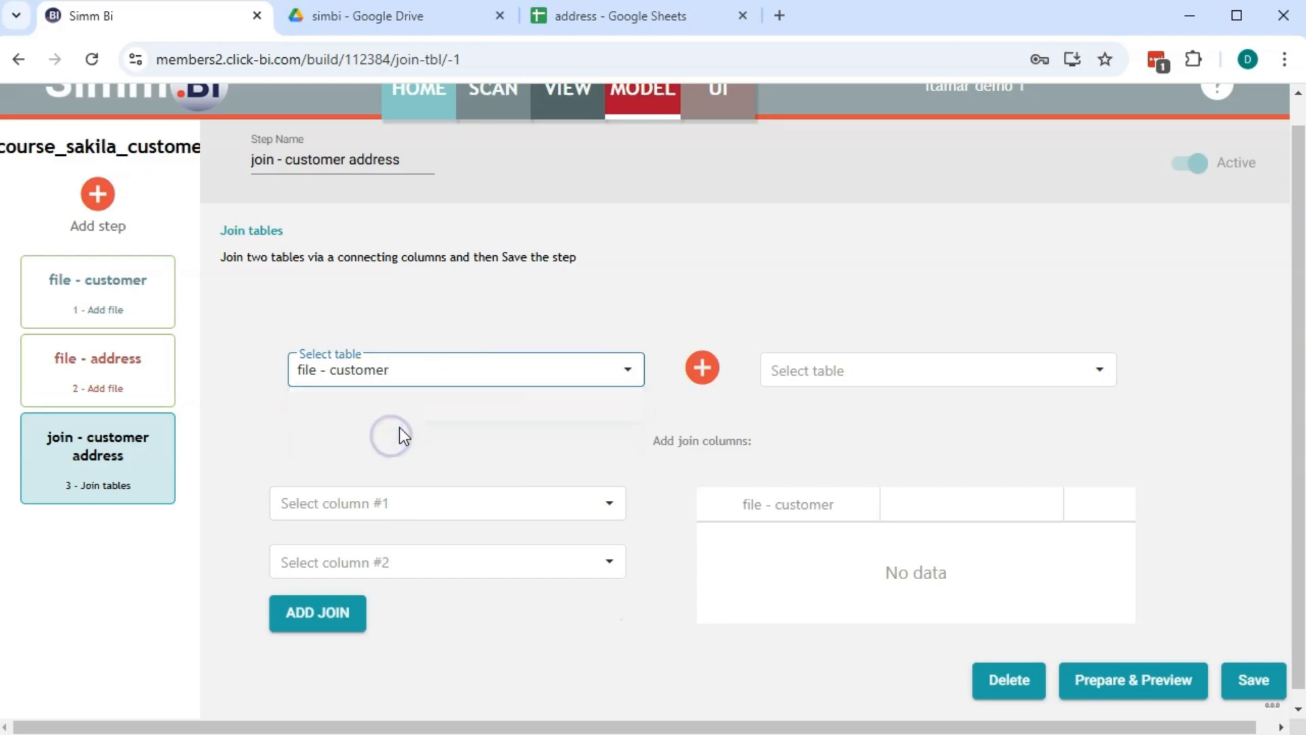
left_click(912, 374)
left_click(823, 412)
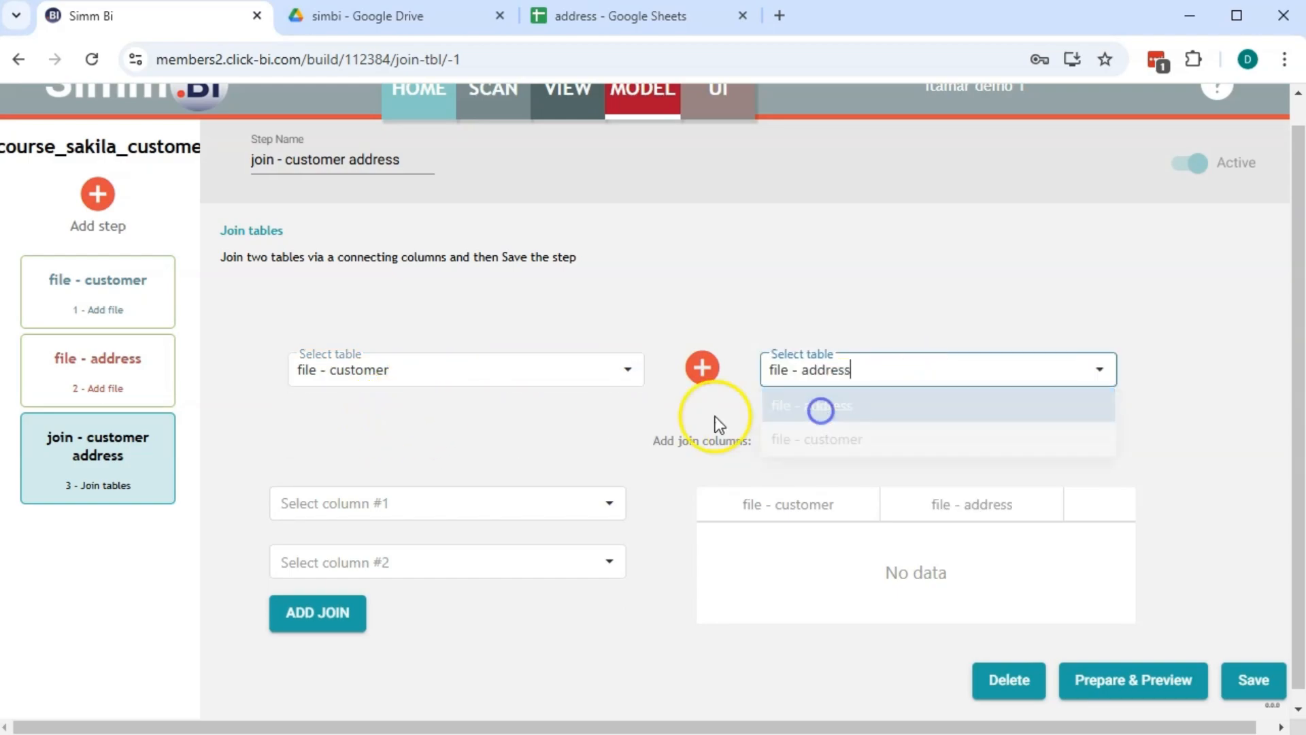
Join the tables on address_id, then save and preview the joined rows
left_click(374, 515)
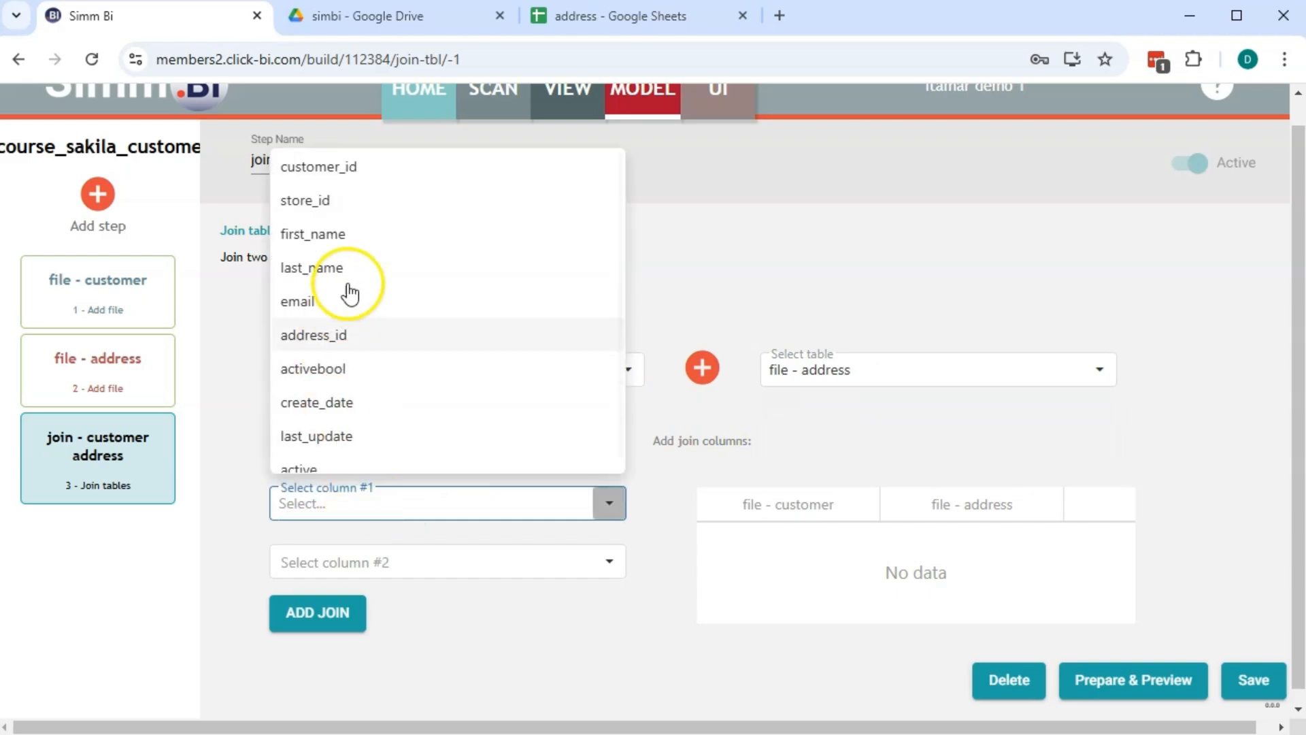
left_click(348, 338)
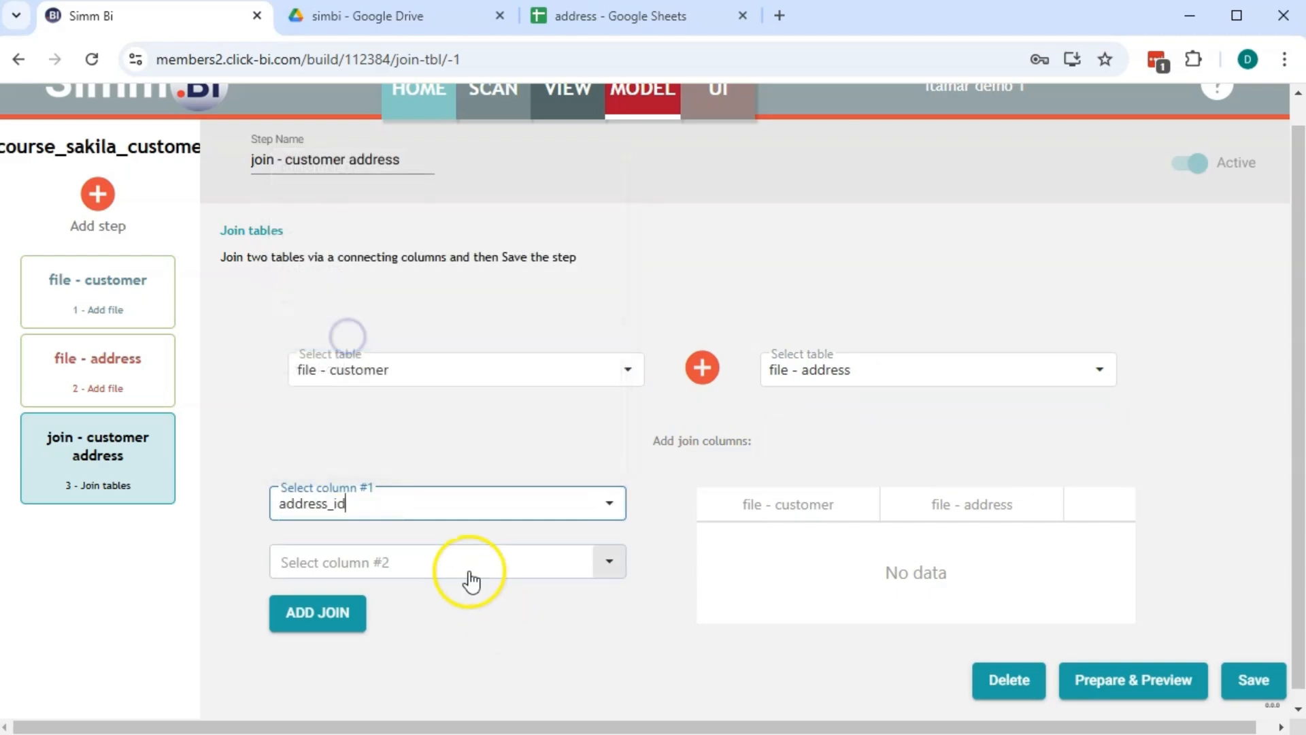
left_click(457, 568)
left_click(353, 288)
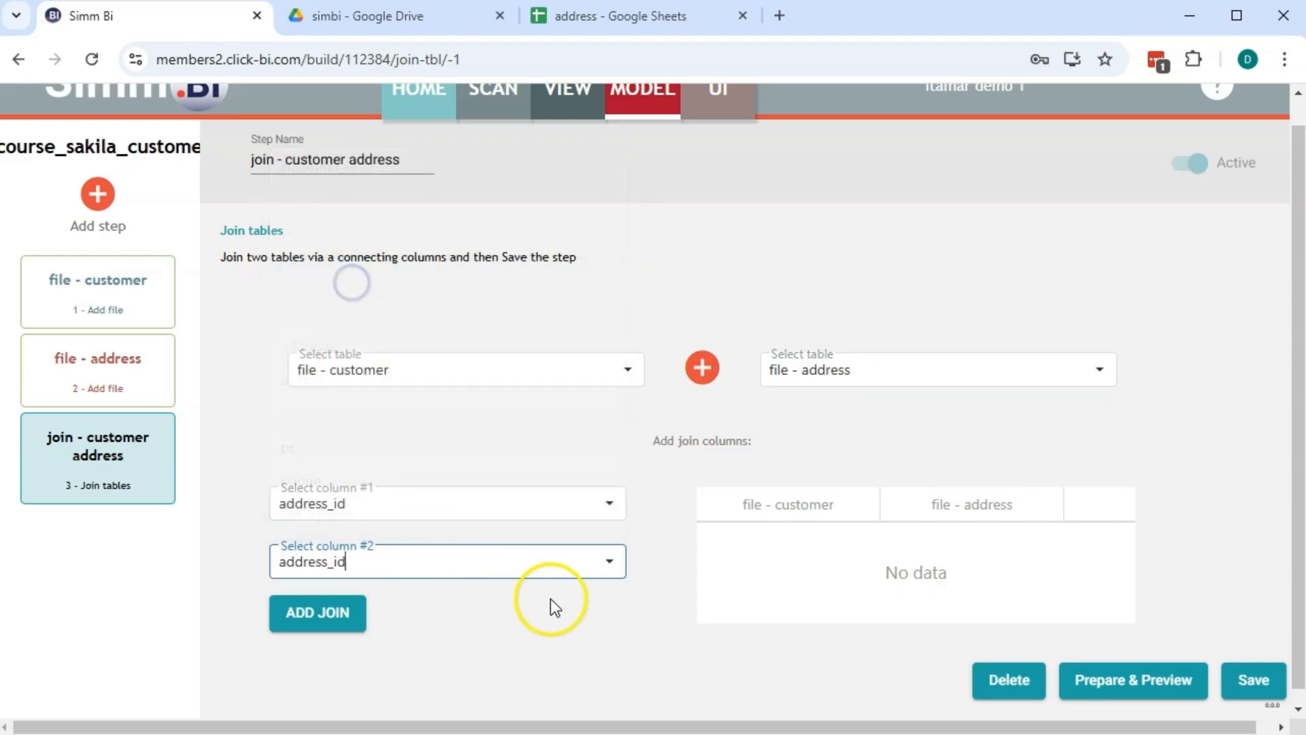
left_click(318, 616)
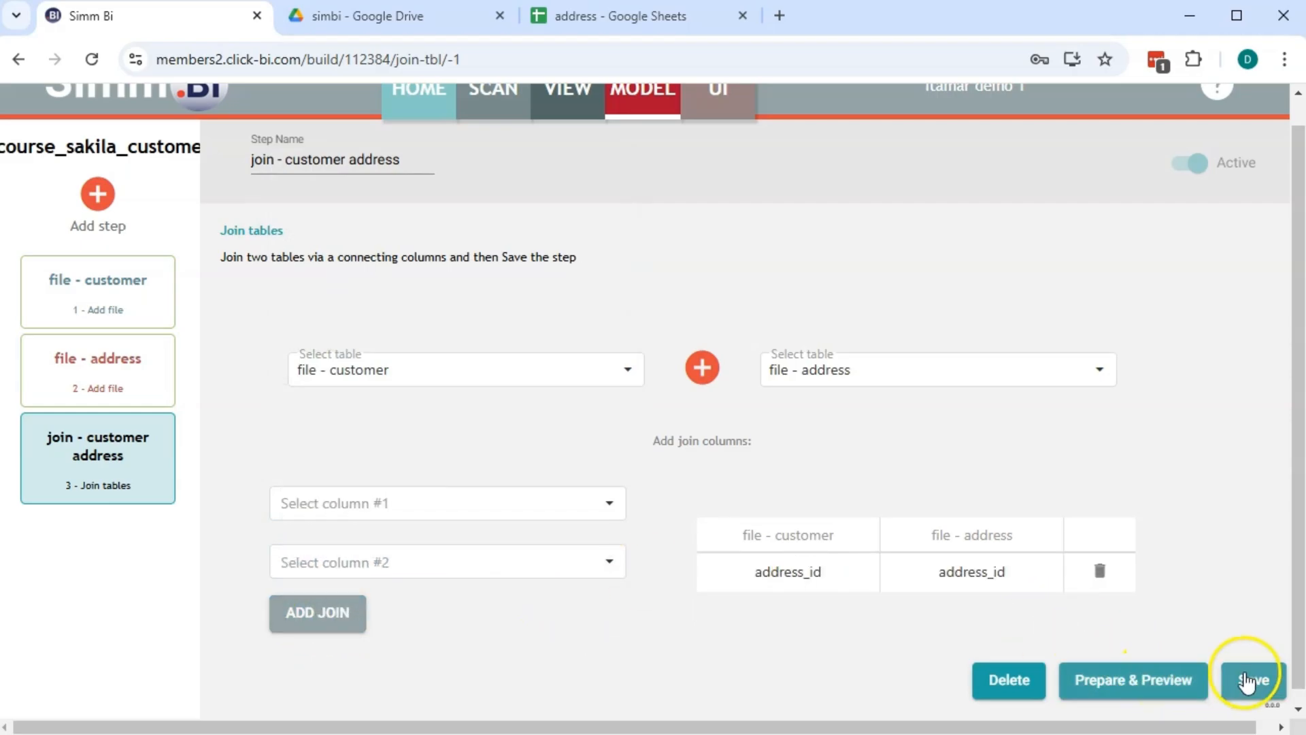
left_click(1250, 677)
left_click(1186, 681)
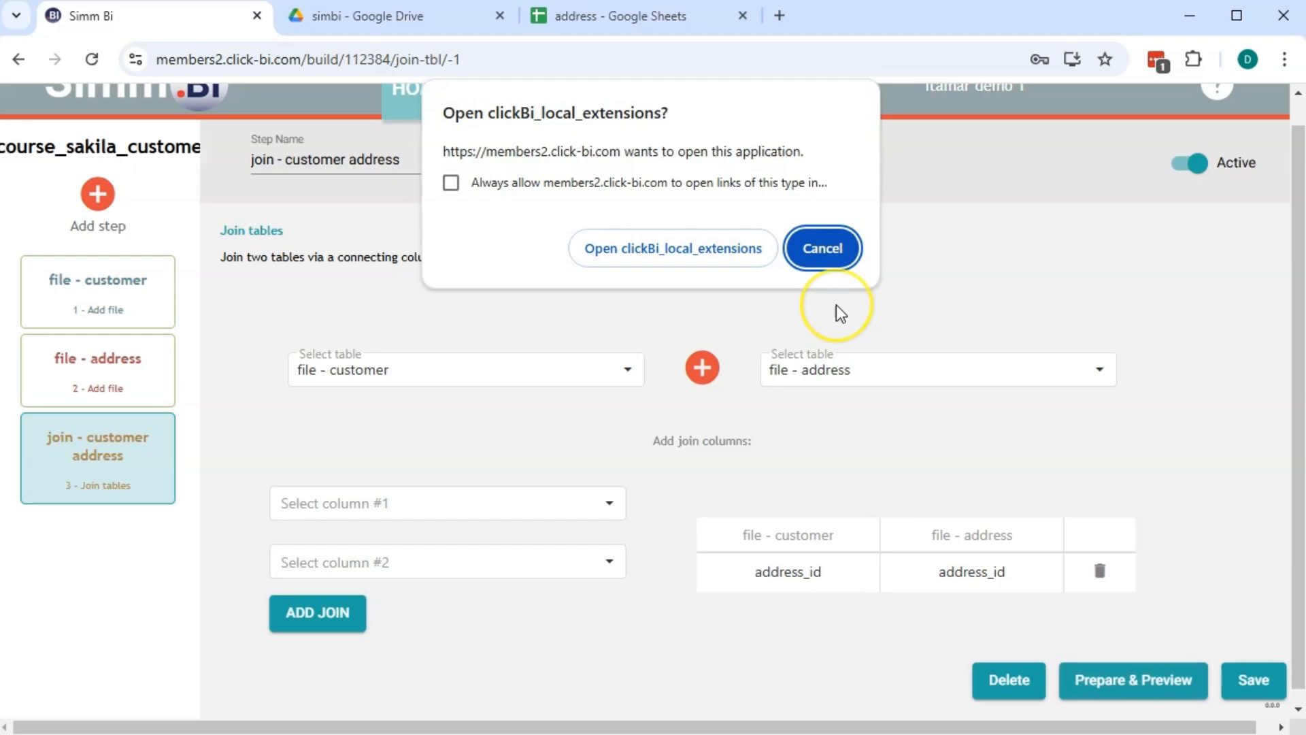
left_click(687, 246)
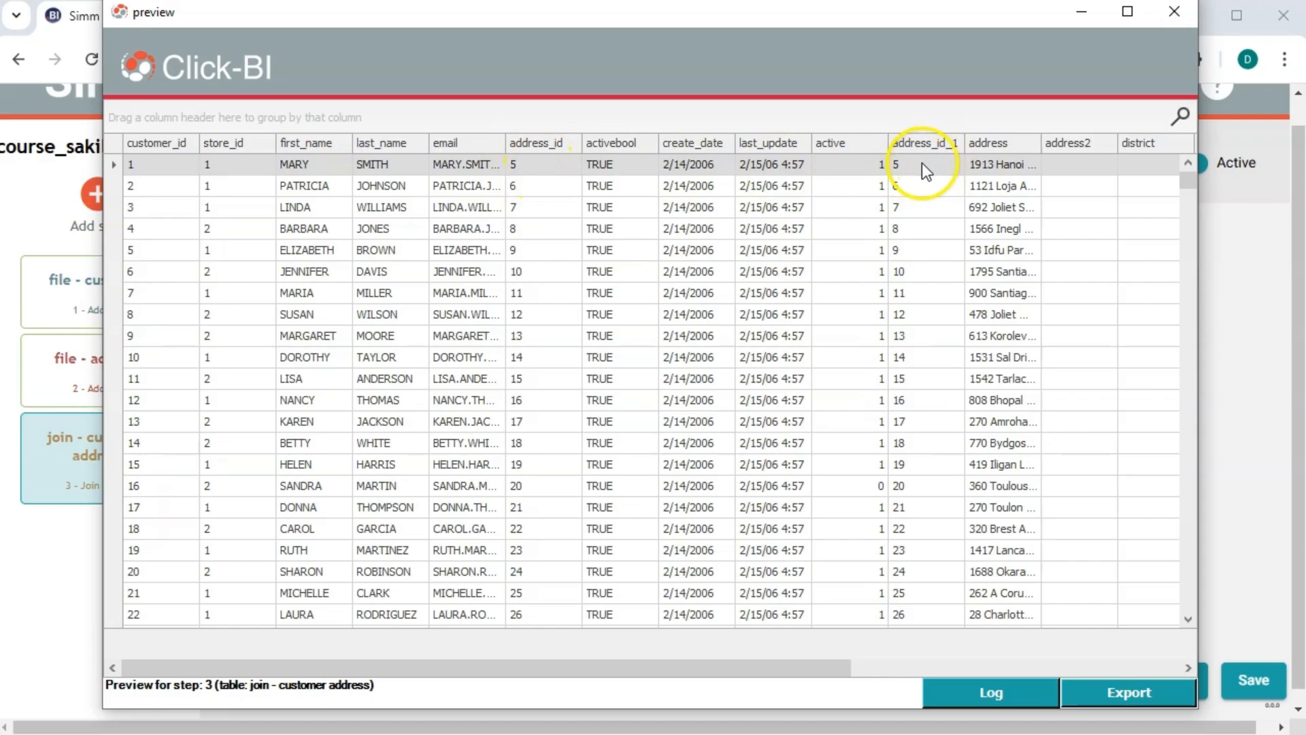
left_click_drag(568, 659, 516, 648)
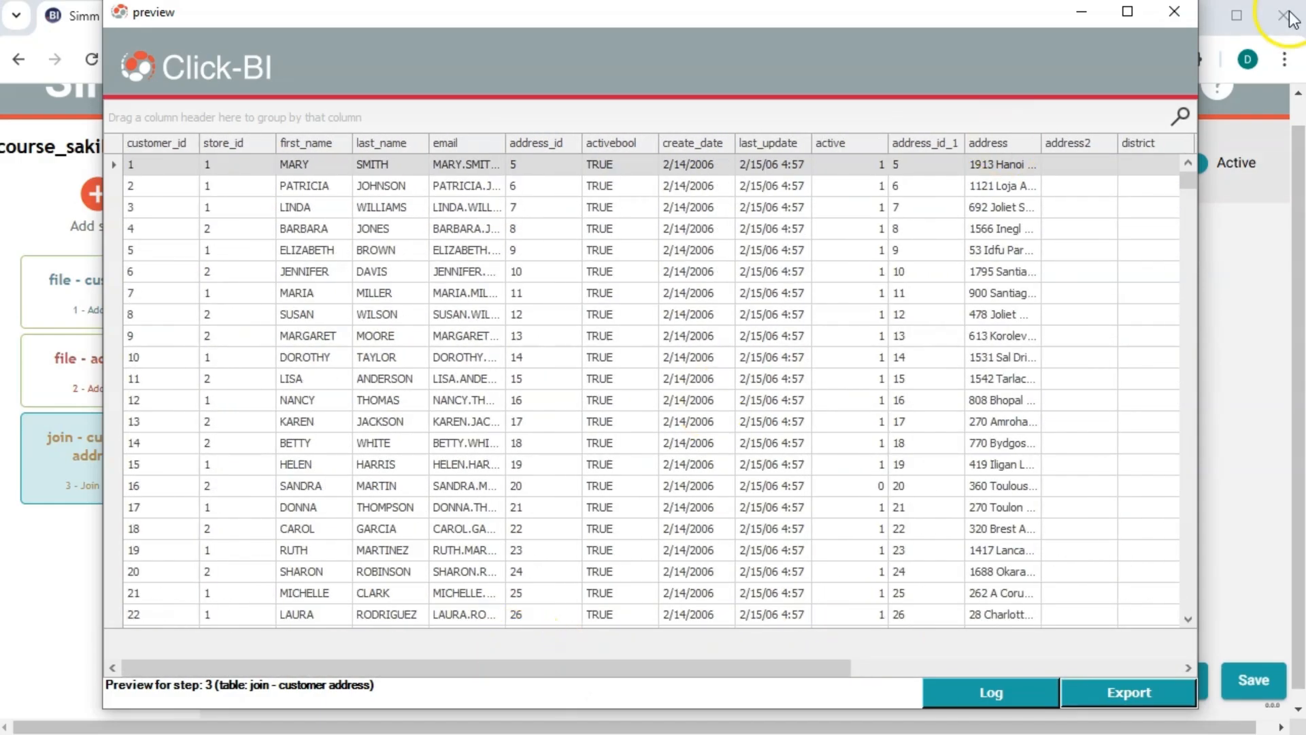
Add a 'file - city' file step sourced from Google Sheets, then return to the address spreadsheet
left_click(1173, 23)
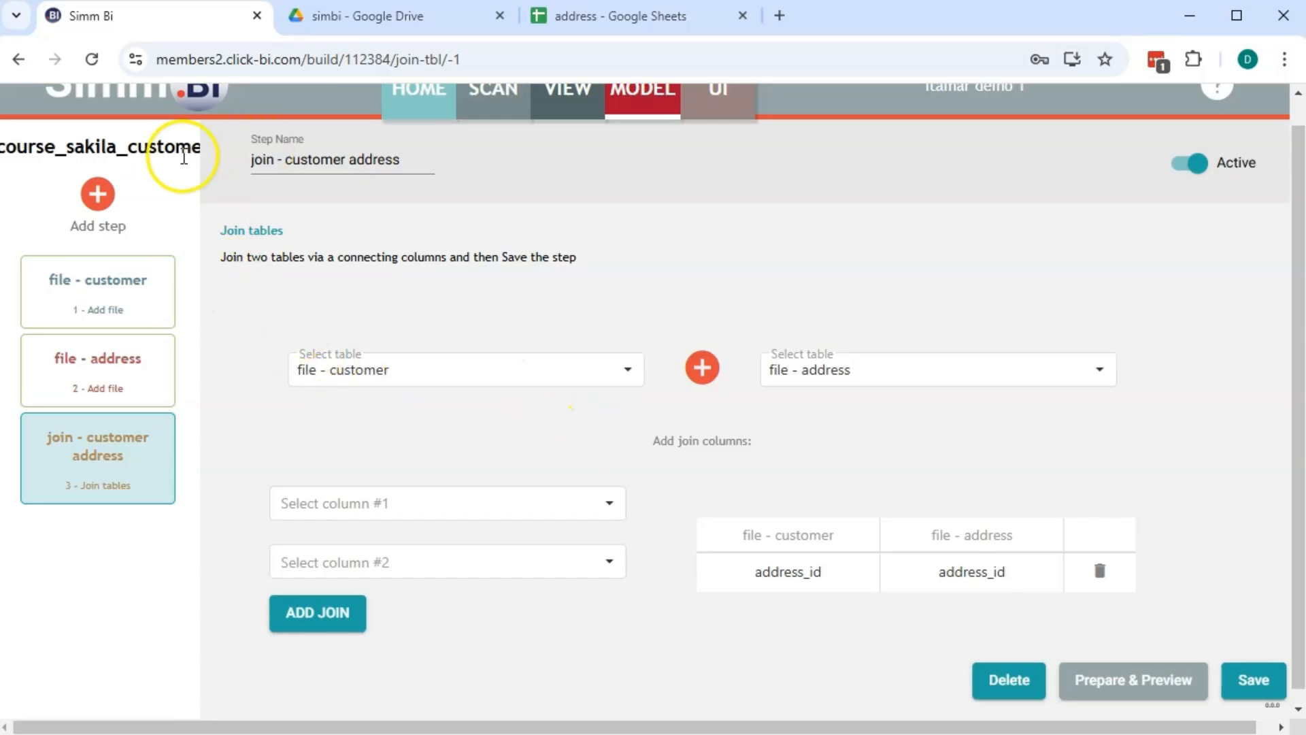
left_click(98, 195)
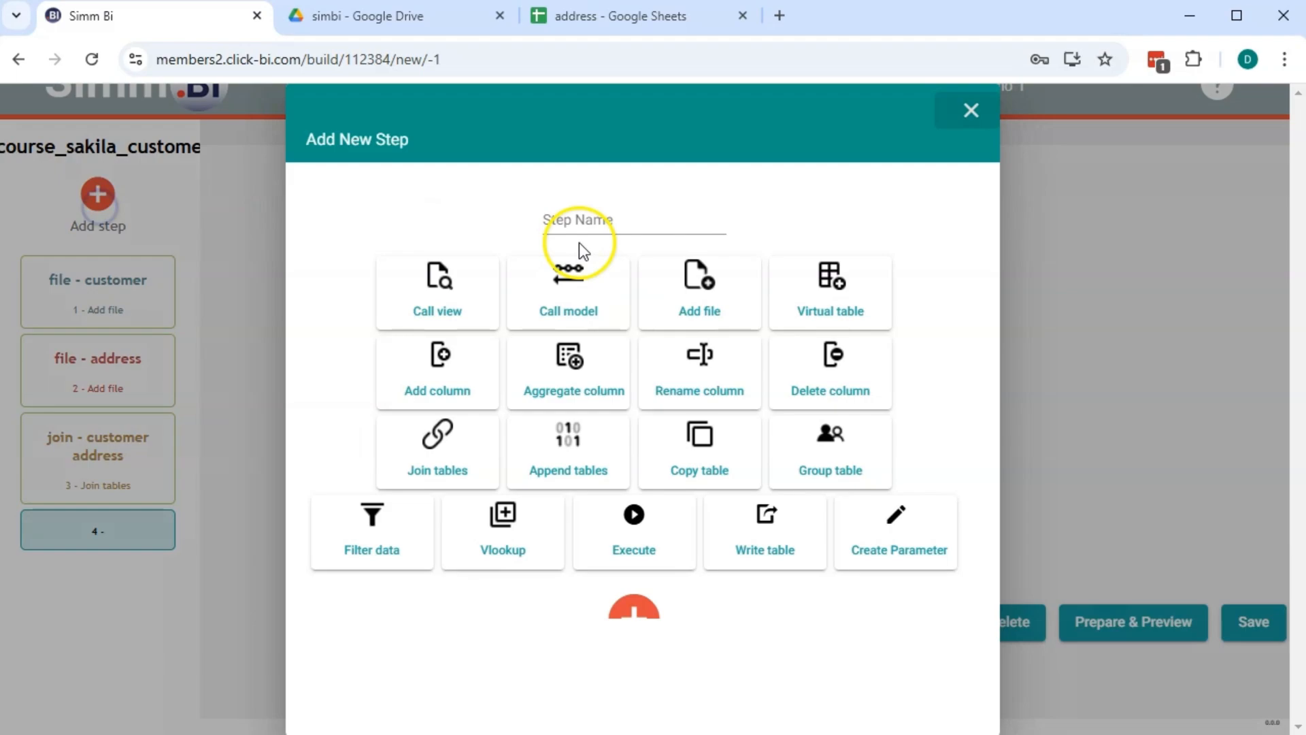
left_click(692, 268)
left_click(633, 221)
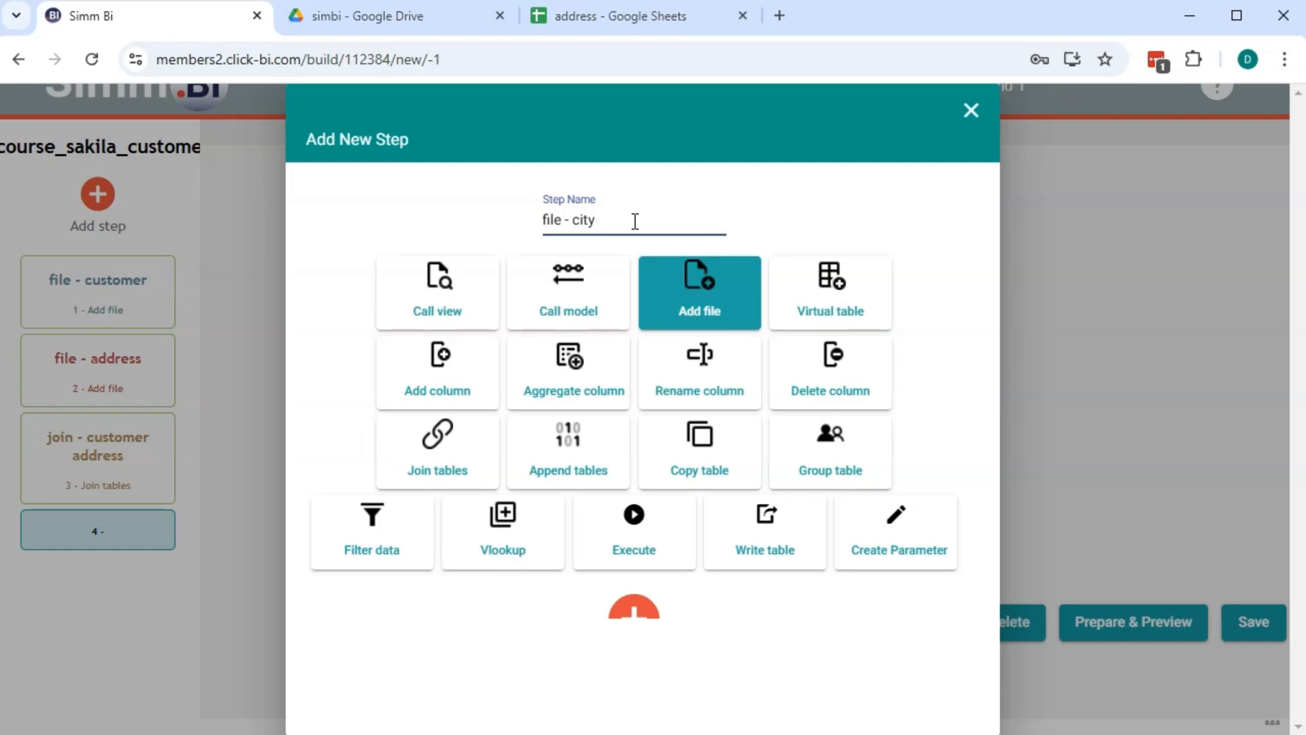
left_click(625, 630)
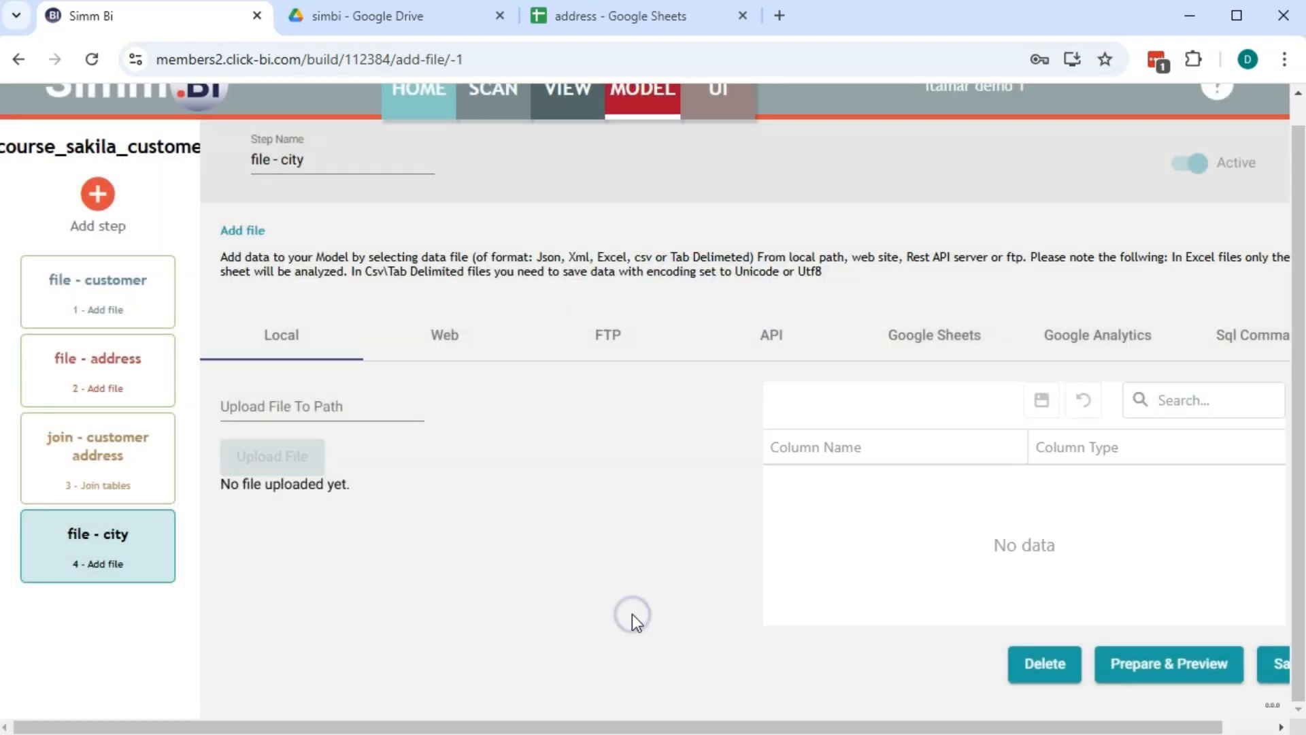
left_click(893, 334)
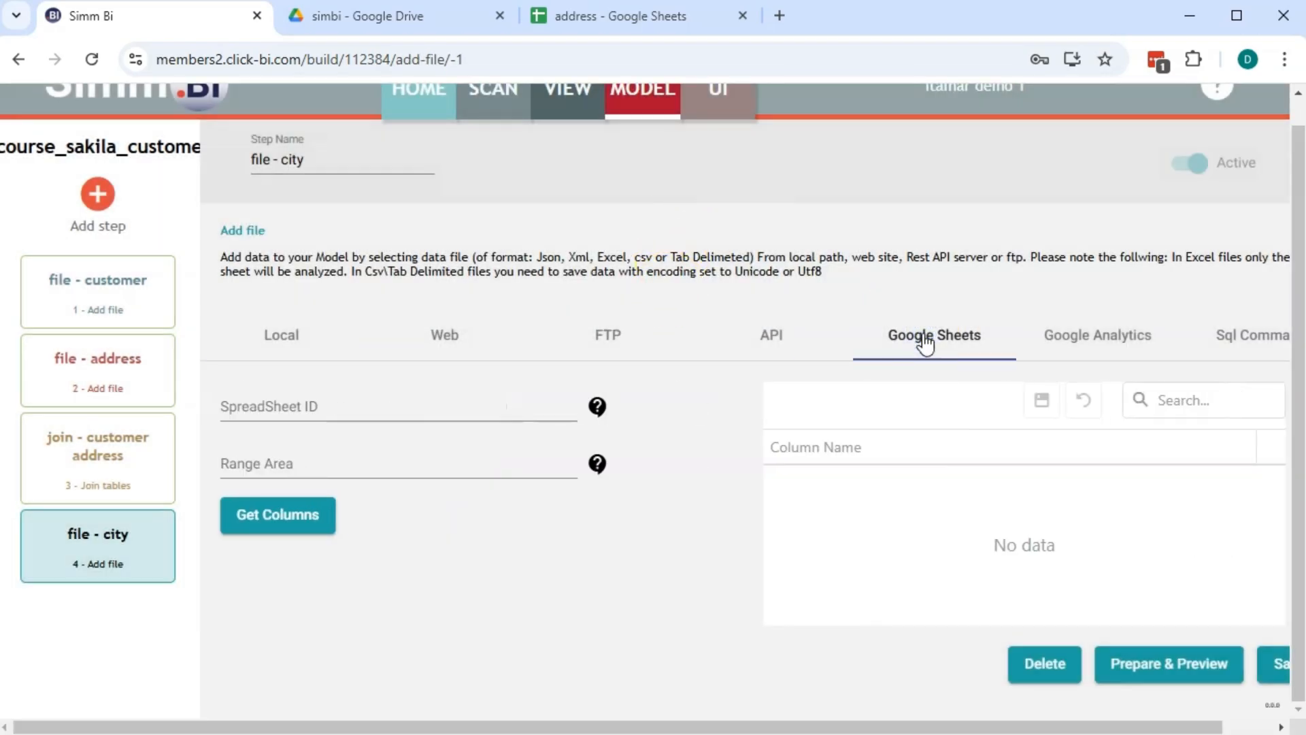
left_click(691, 19)
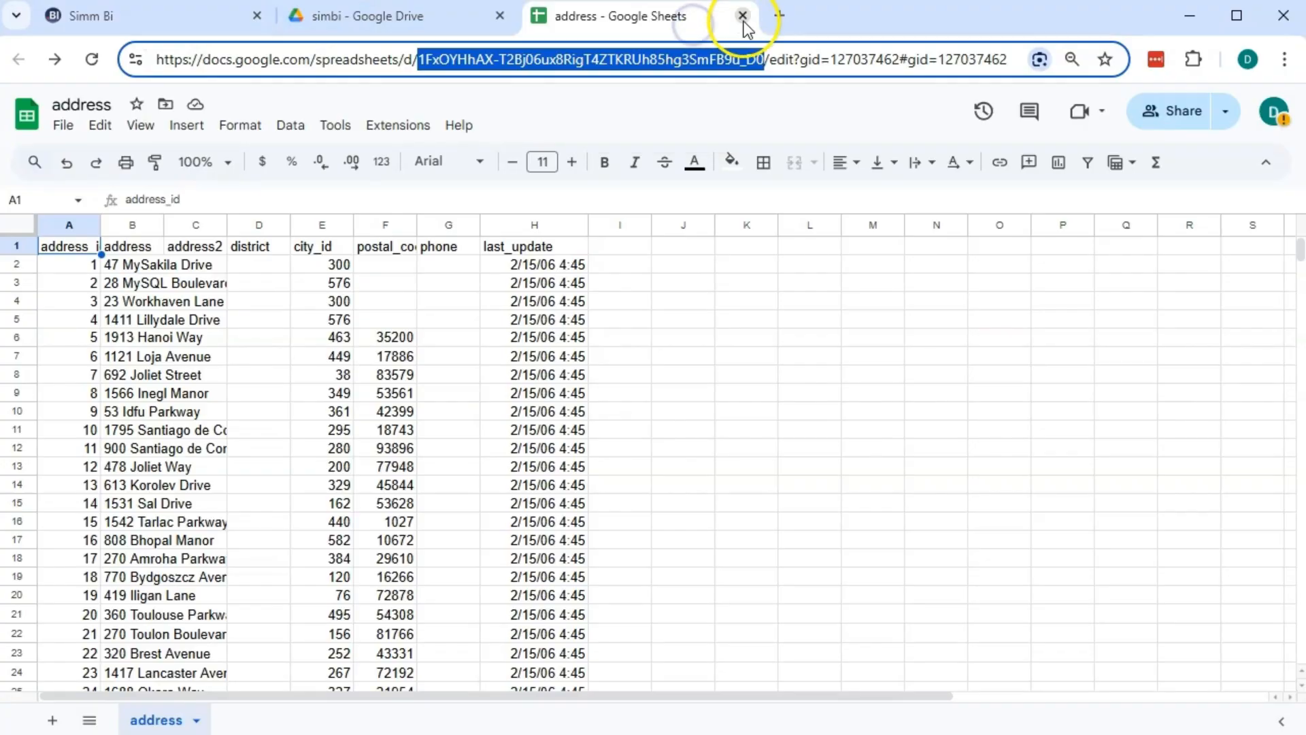
Open city.xlsx from Drive, save it as a native Google Sheet named city, and close the xlsx
left_click(742, 16)
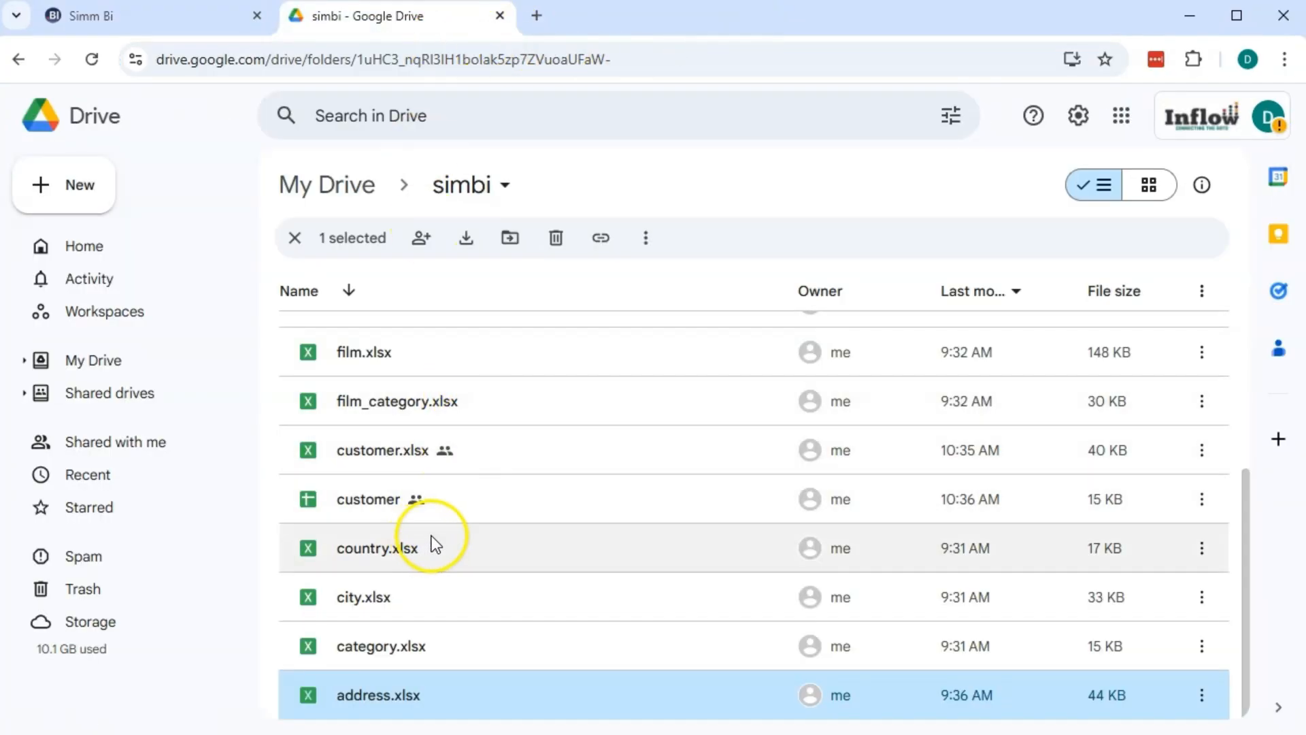
left_click(404, 601)
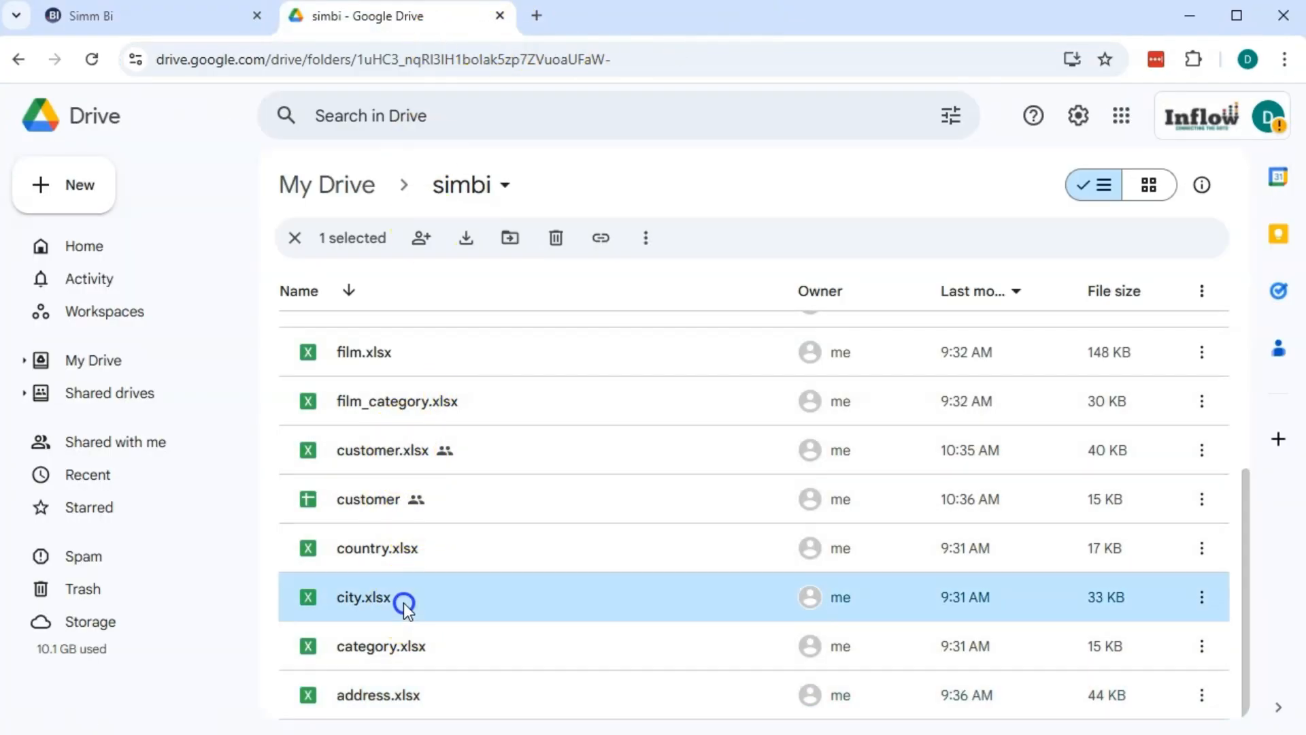
double_click(403, 602)
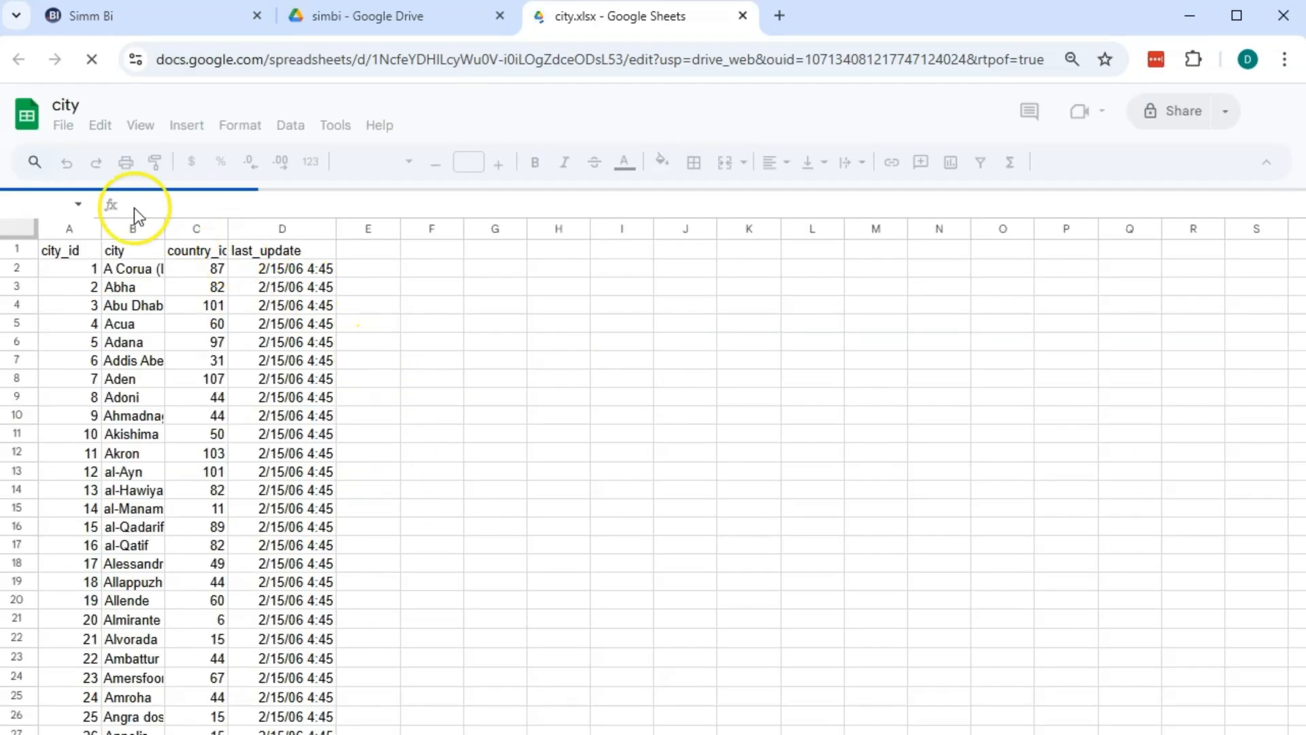
left_click(65, 125)
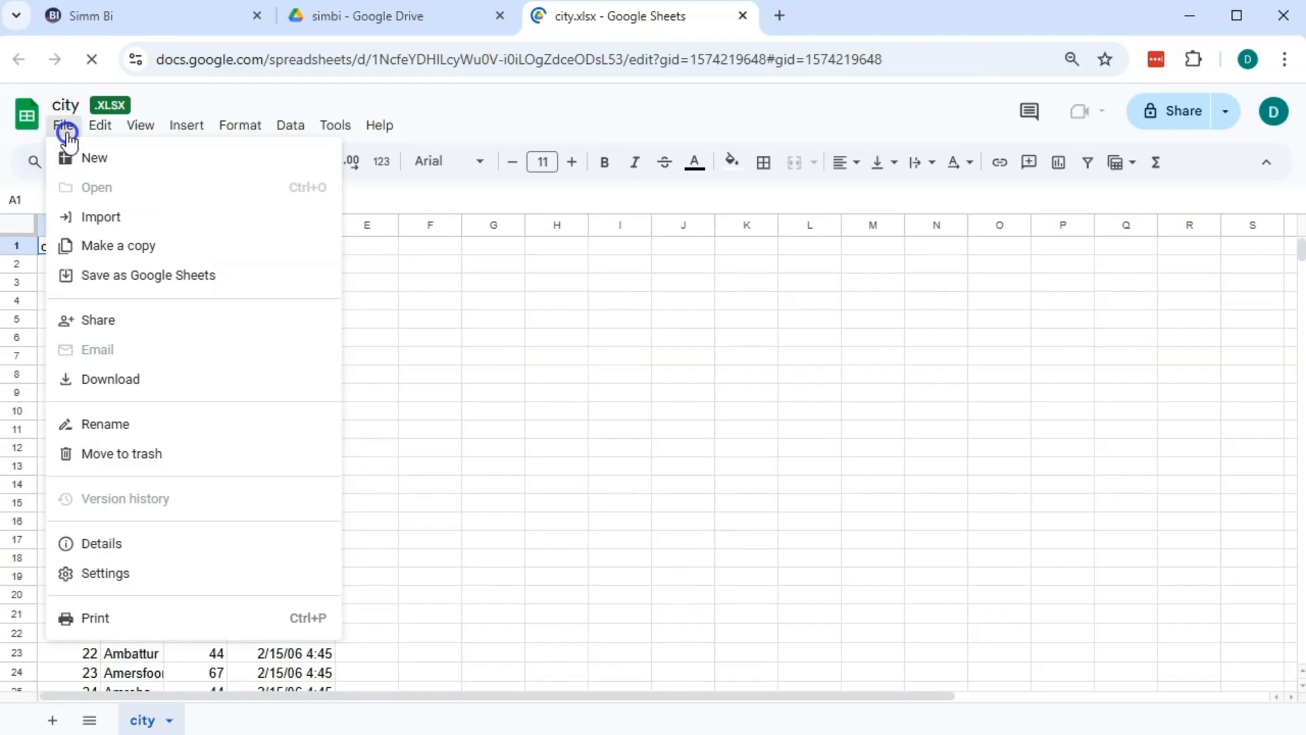
left_click(168, 297)
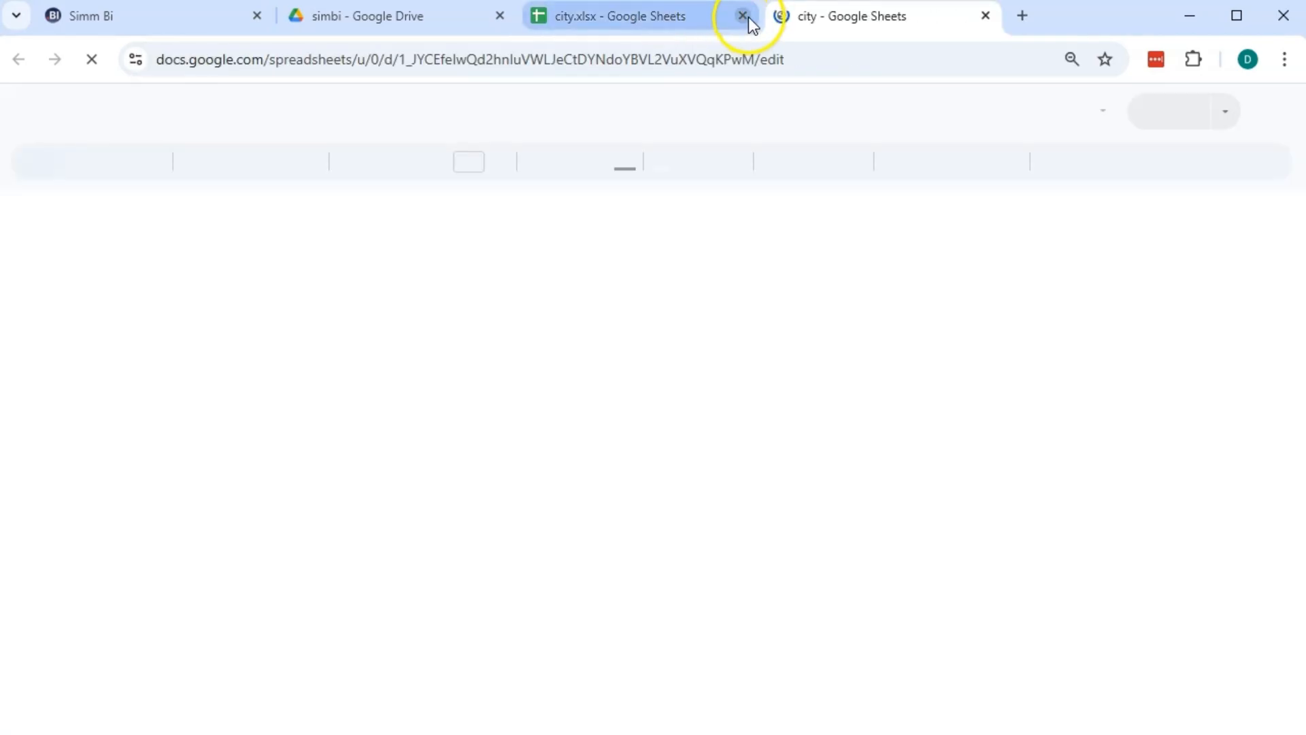
left_click(744, 16)
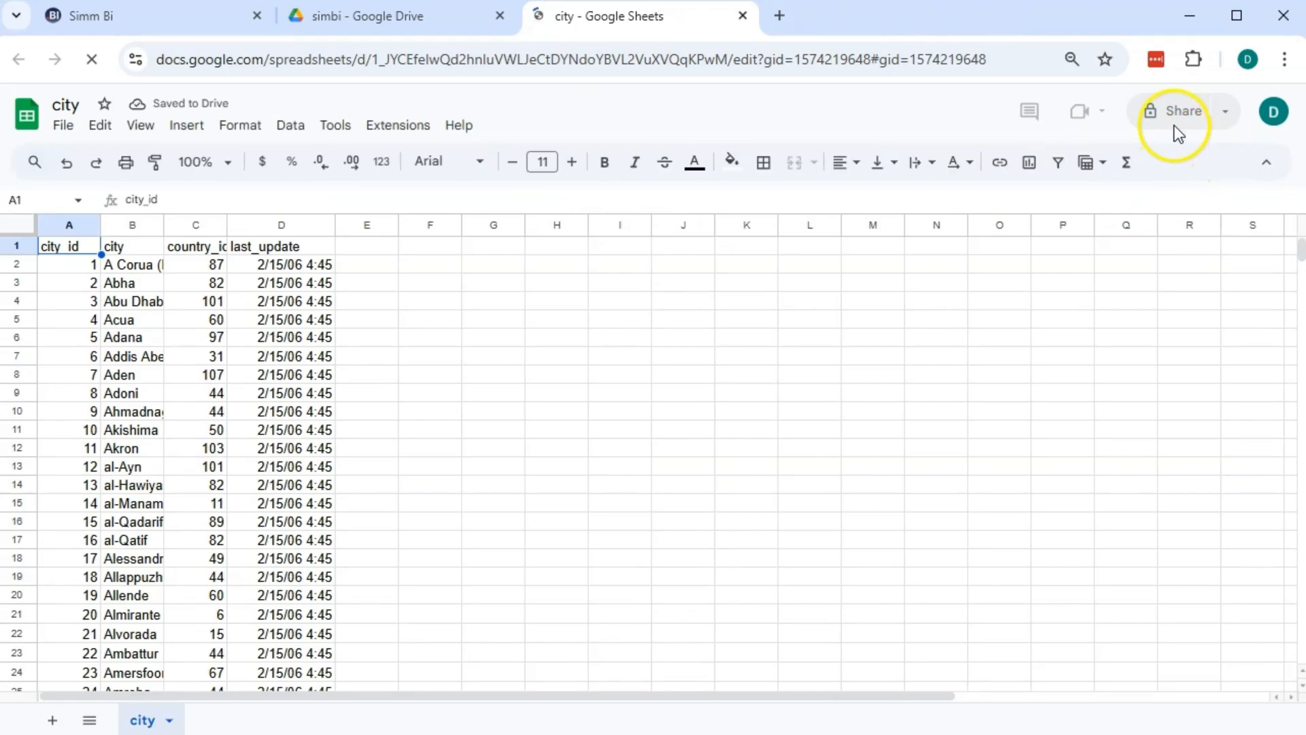
Copy the Simm.BI service account email from the spreadsheet ID help
left_click(142, 19)
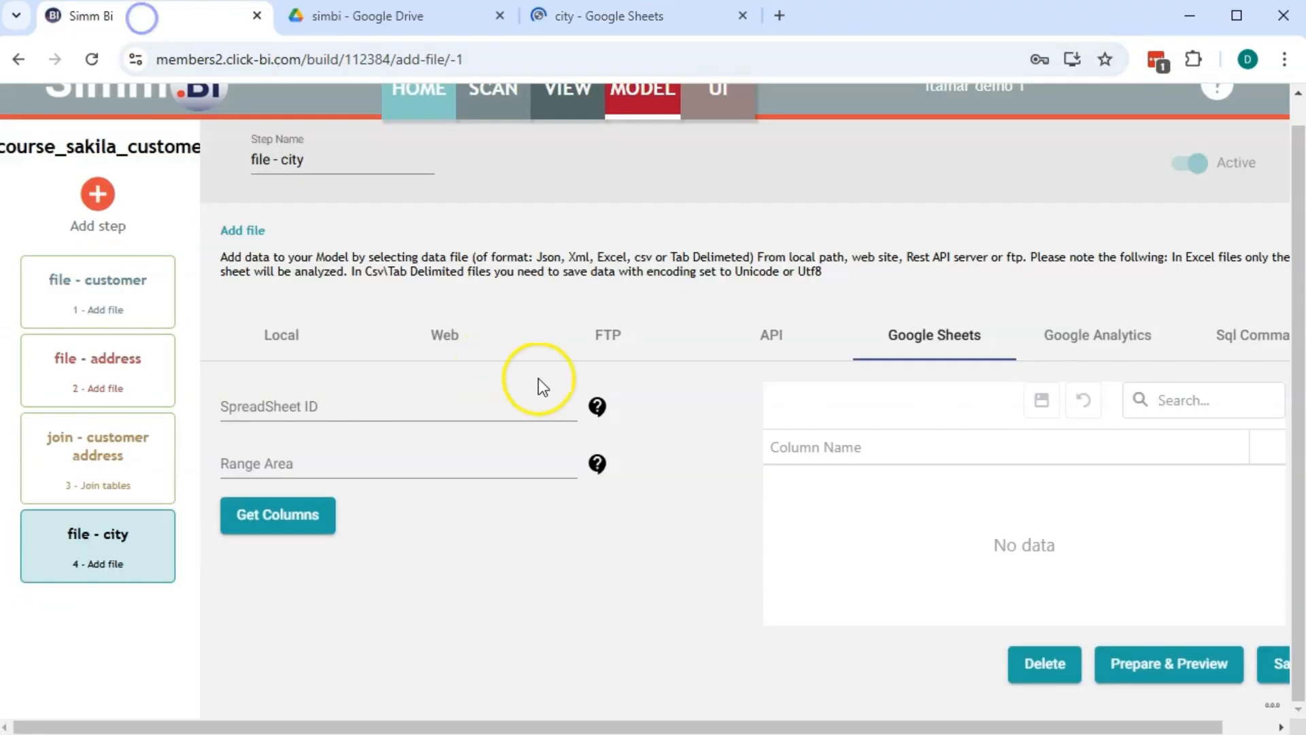
left_click(598, 406)
left_click_drag(445, 346, 841, 345)
left_click(916, 235)
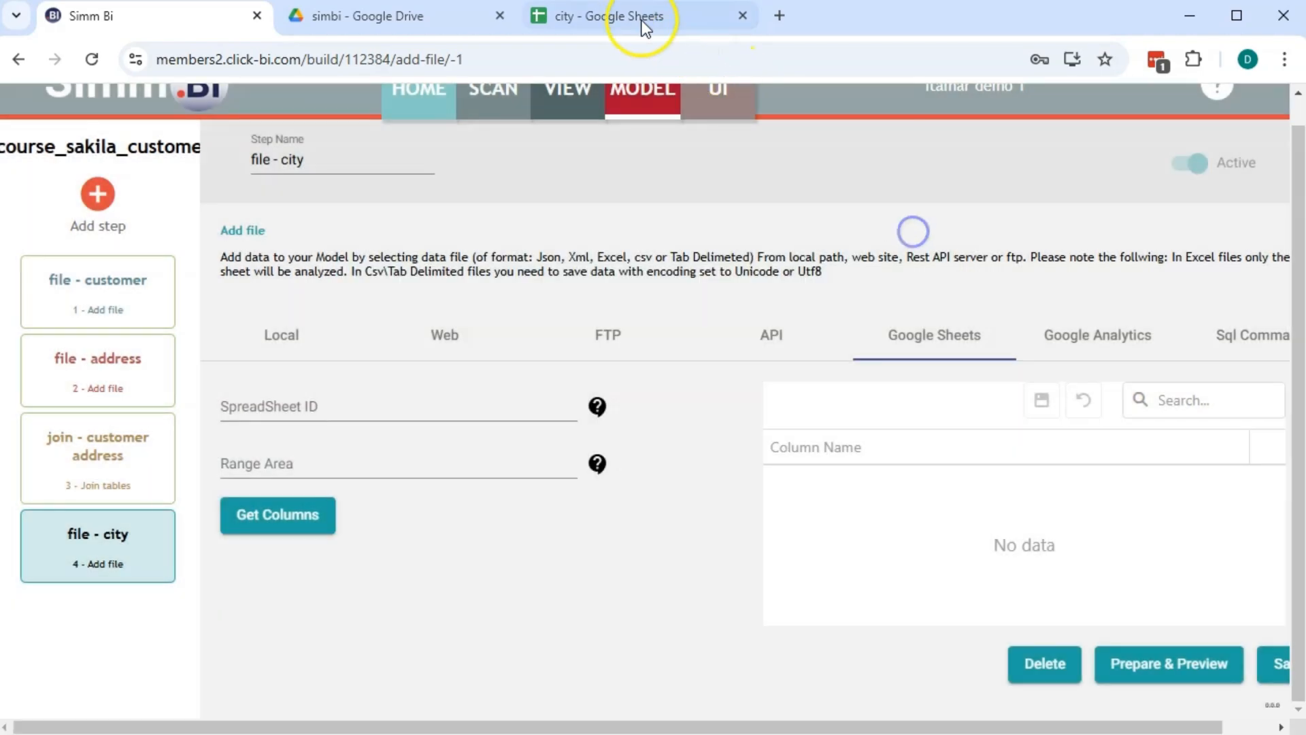
Share the city spreadsheet with the service account, confirm external sharing, and select its spreadsheet ID
left_click(632, 16)
left_click(1167, 111)
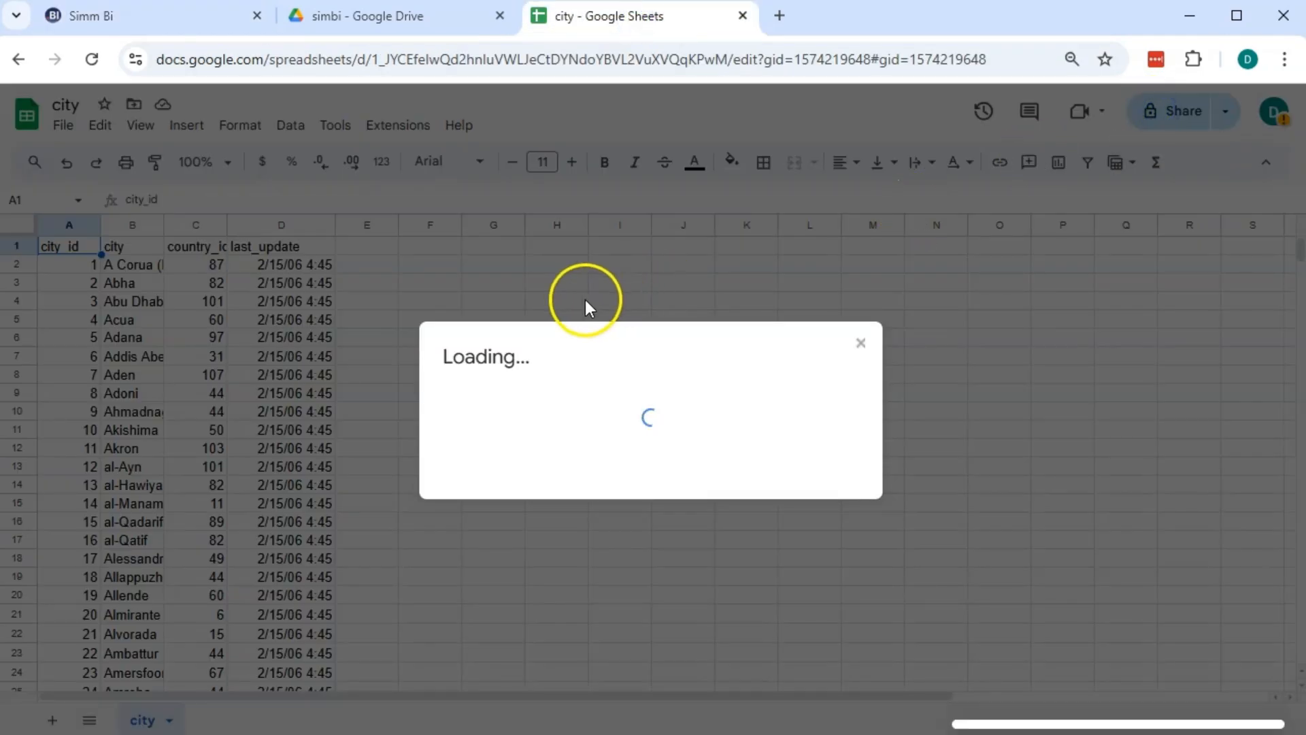
key("ctrl+v")
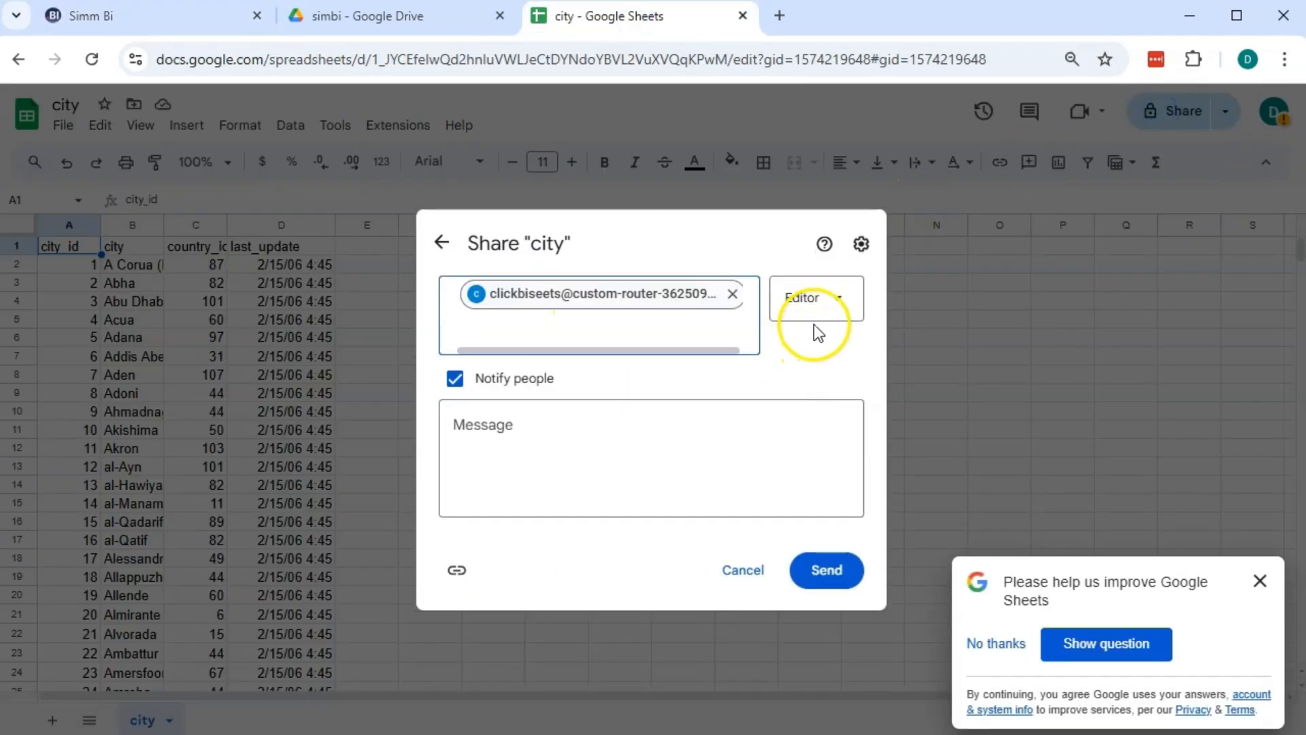
left_click(823, 301)
left_click(820, 349)
left_click(843, 571)
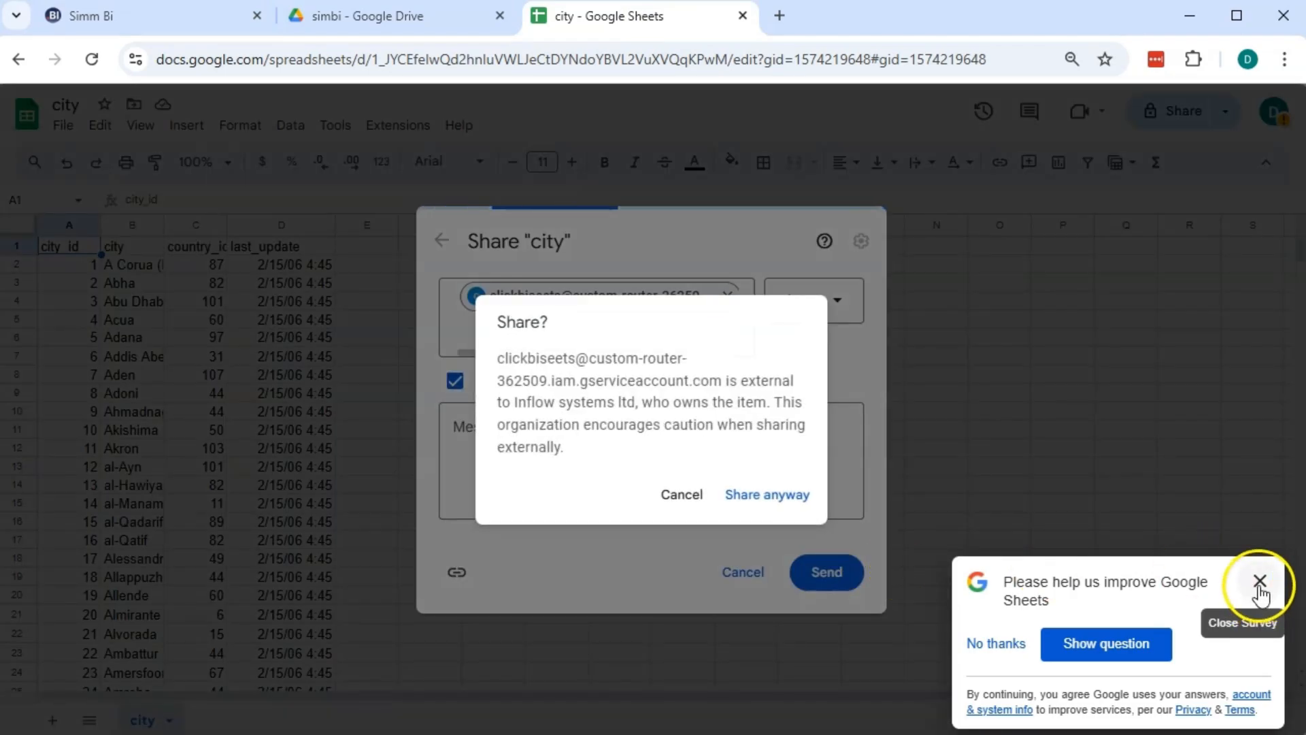
left_click(1259, 580)
left_click(767, 495)
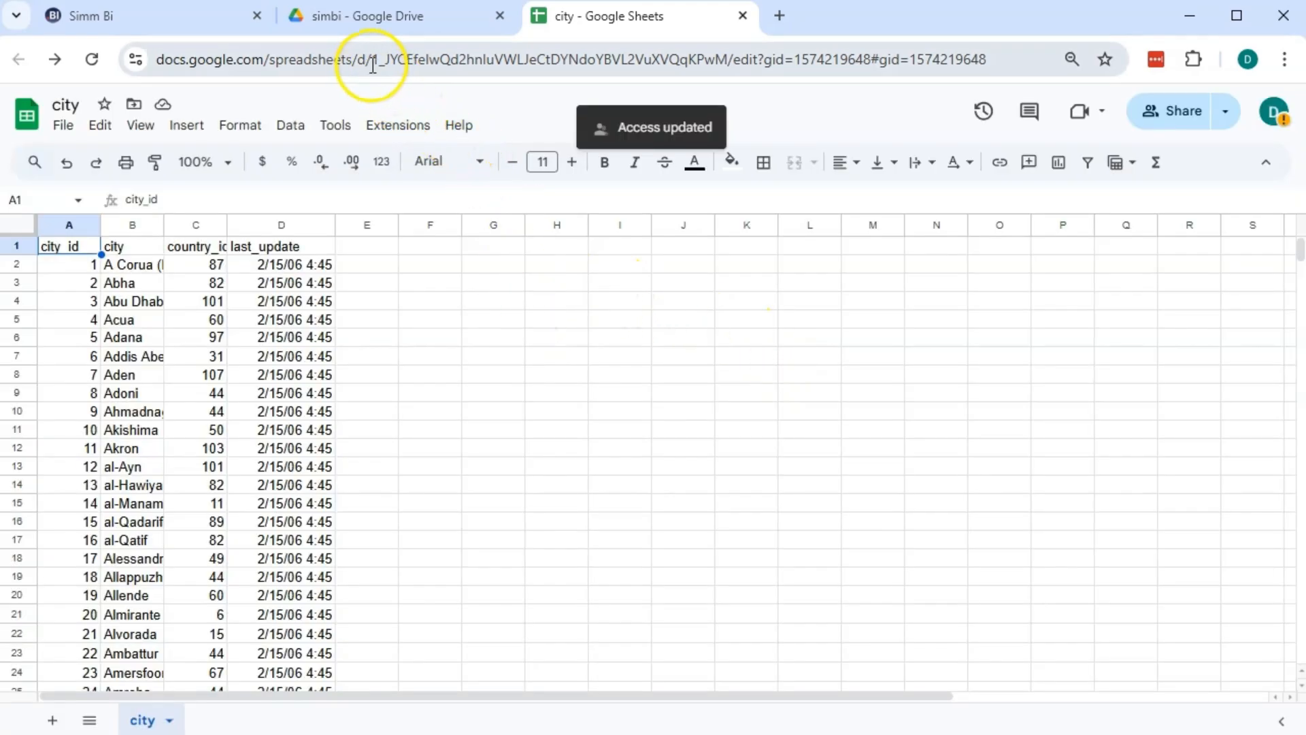
left_click_drag(373, 66, 722, 59)
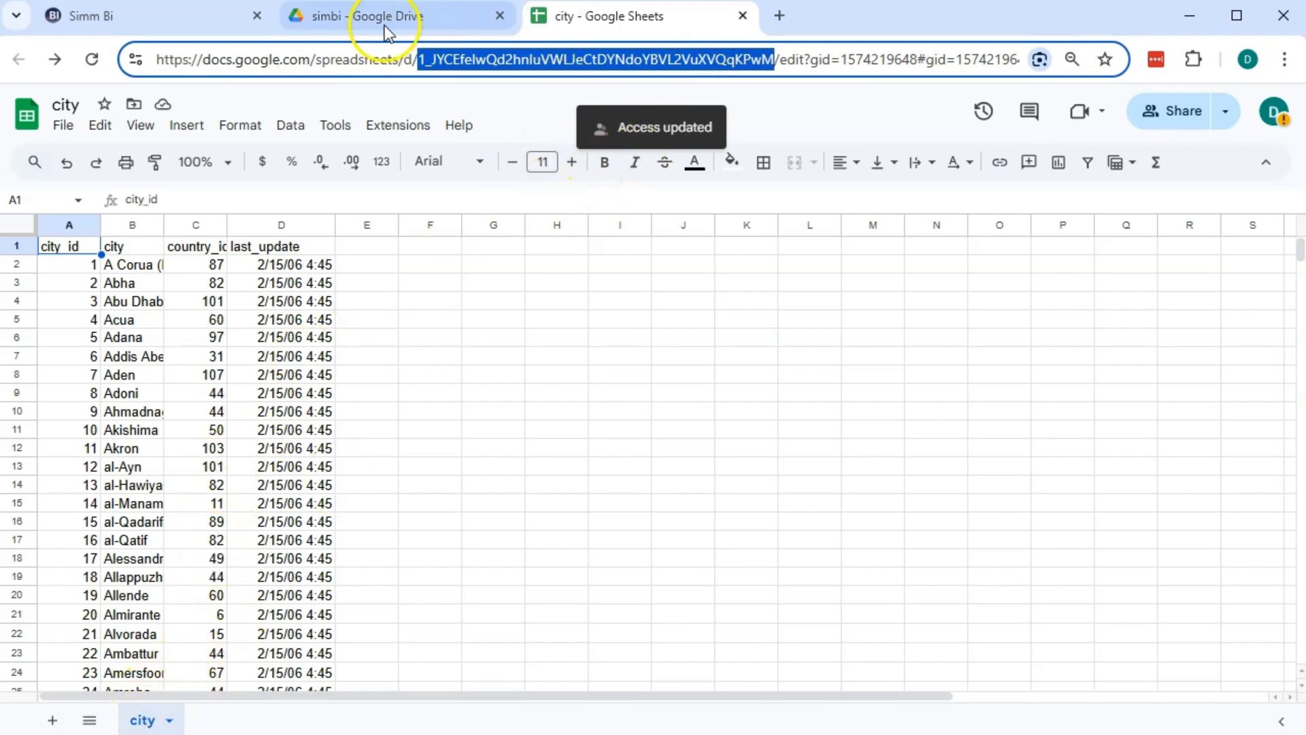
left_click(137, 19)
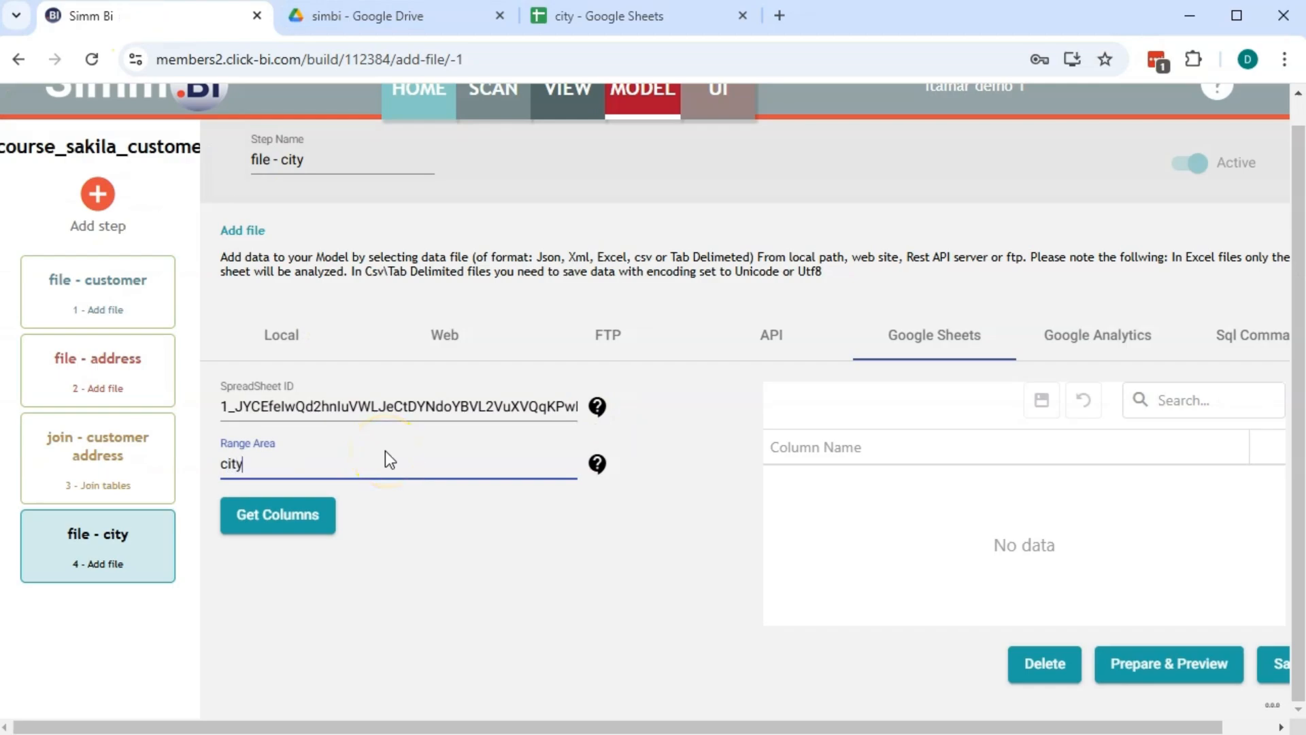
Set Range Area to city!A:Z, load the city columns, and save the file - city step
type("!A:Z")
left_click(309, 520)
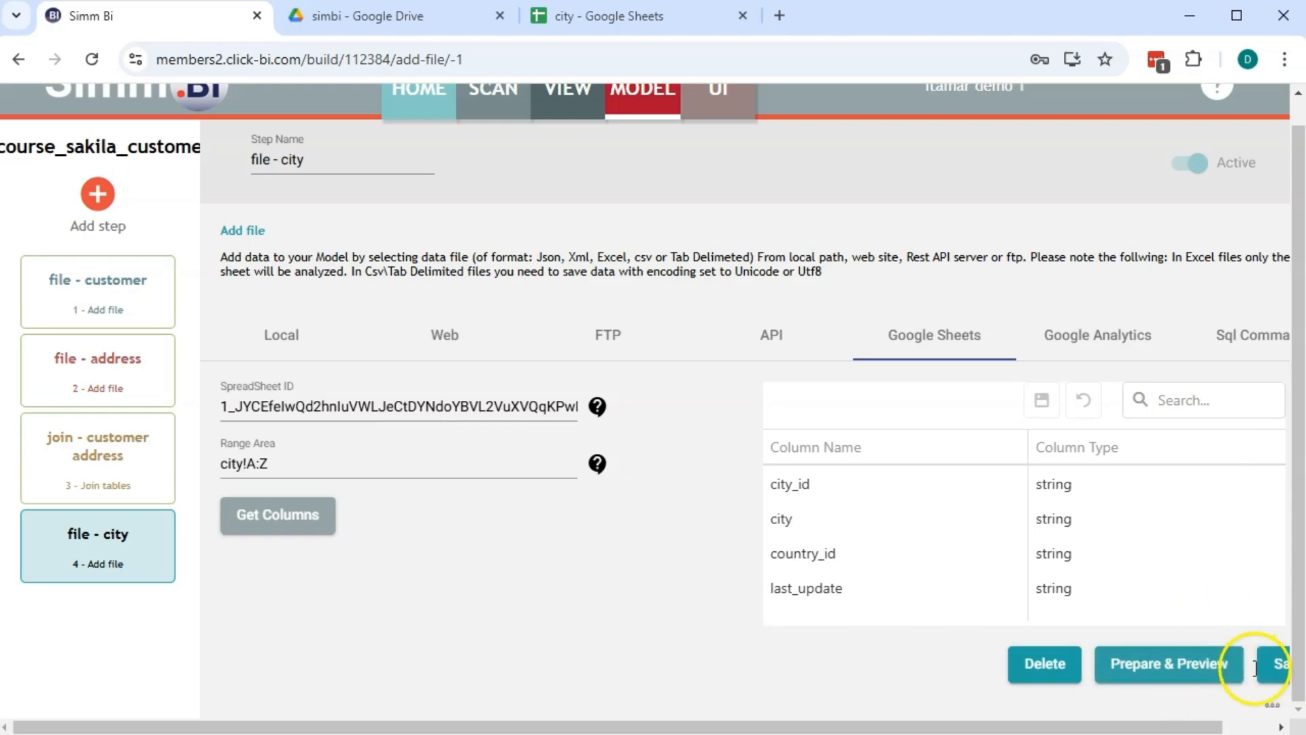
left_click(1280, 670)
Preview the city rows in the local preview window, then close it
left_click(1200, 664)
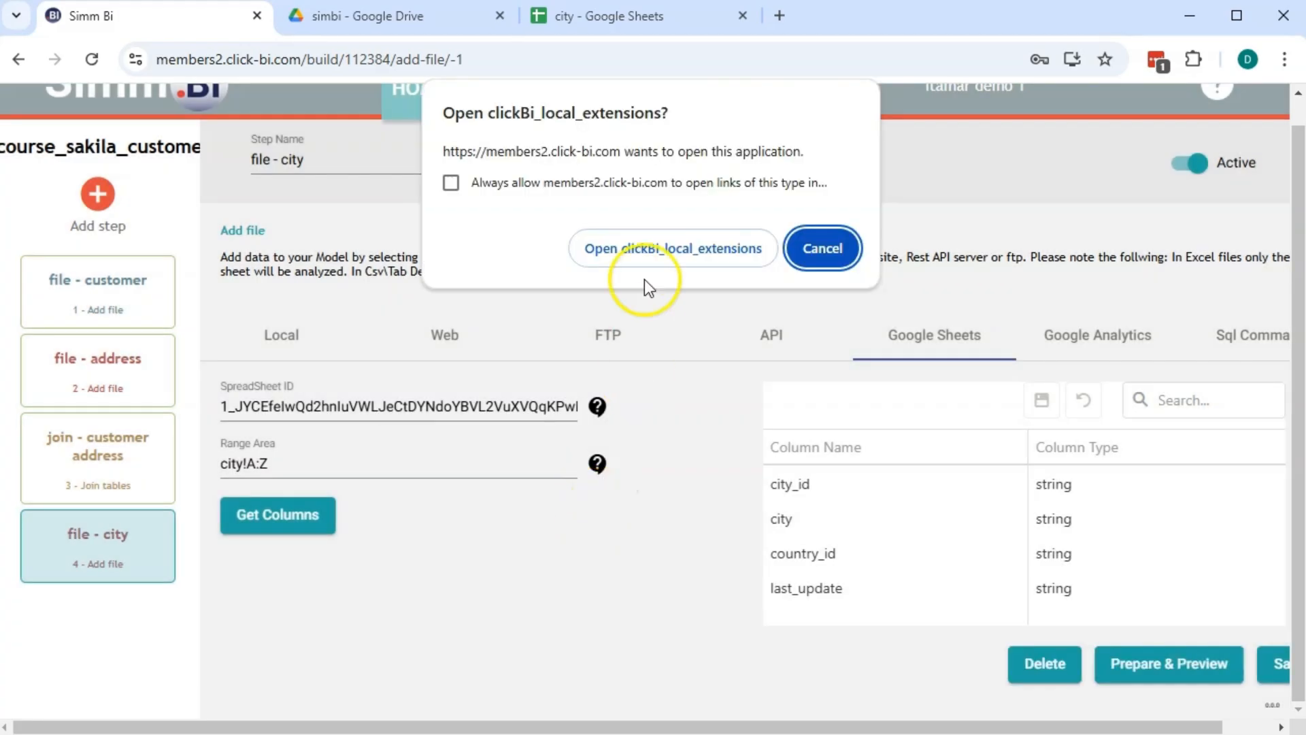
left_click(632, 243)
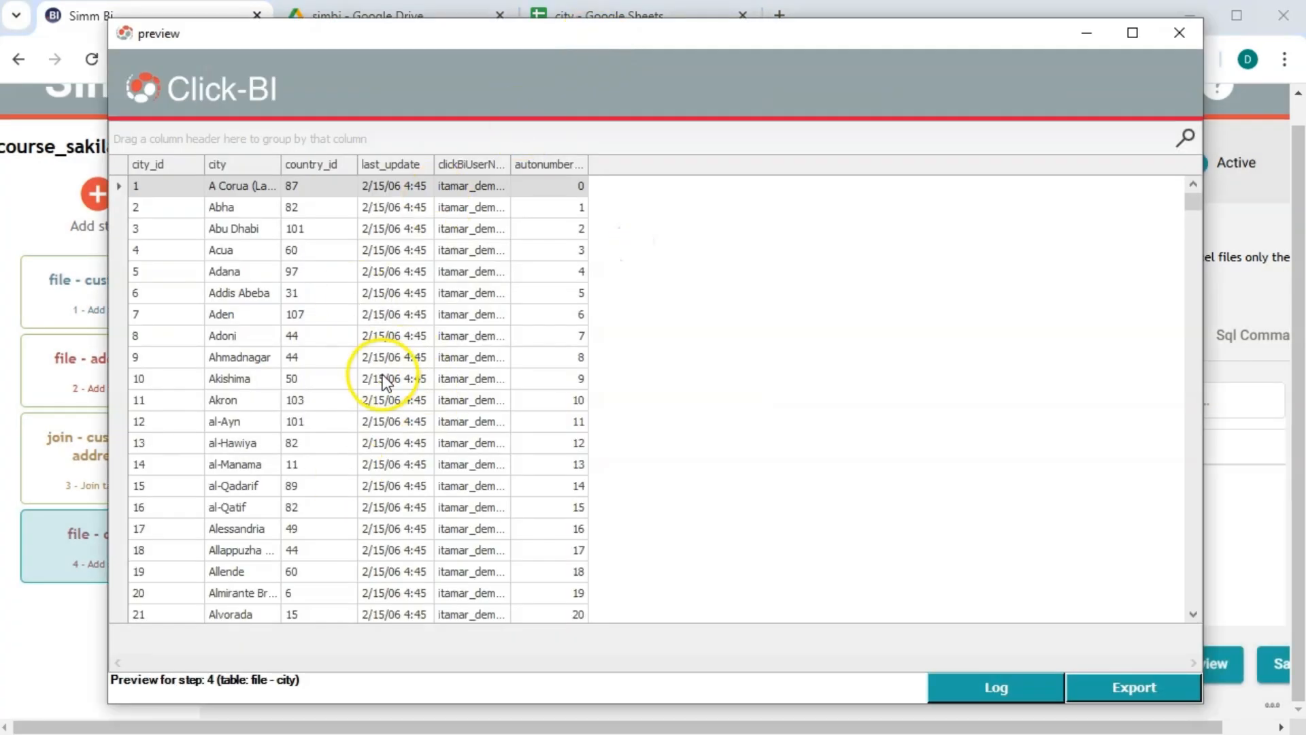
left_click(1177, 34)
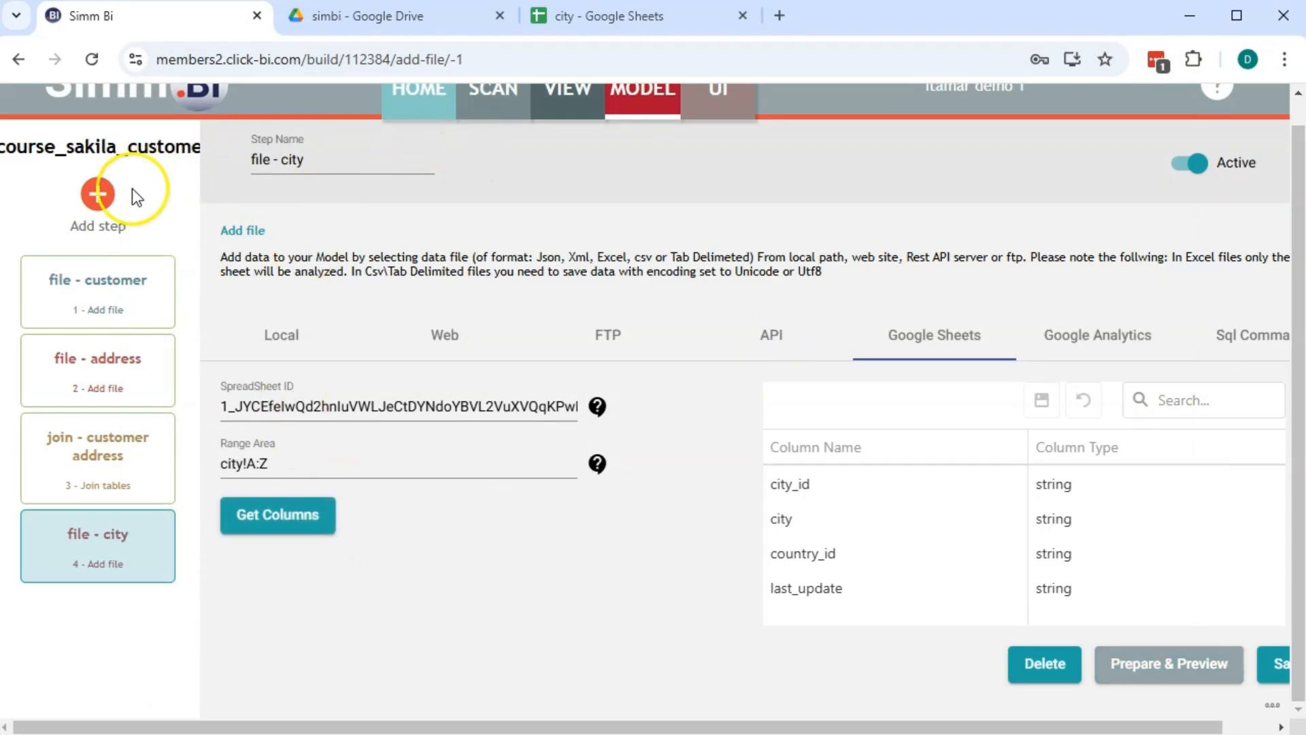
left_click(98, 195)
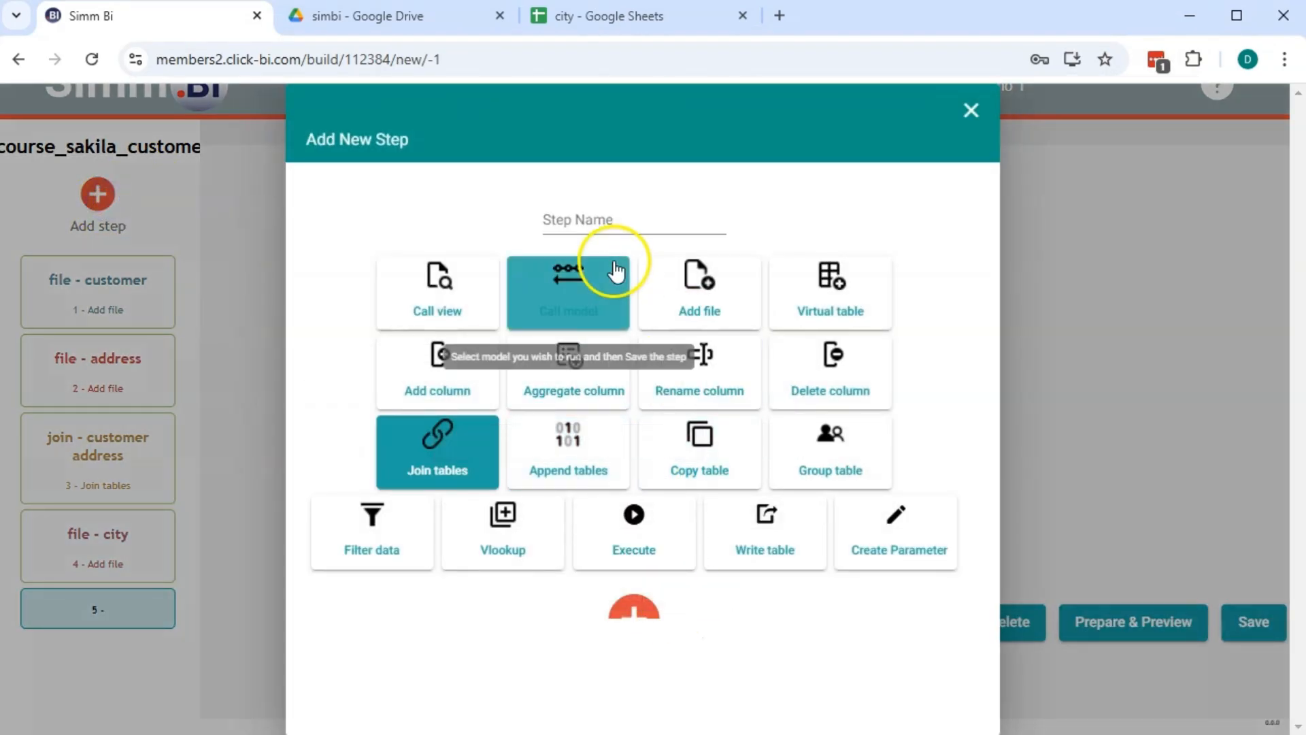
Create the join - city step joining join - customer address with file - city
left_click(610, 224)
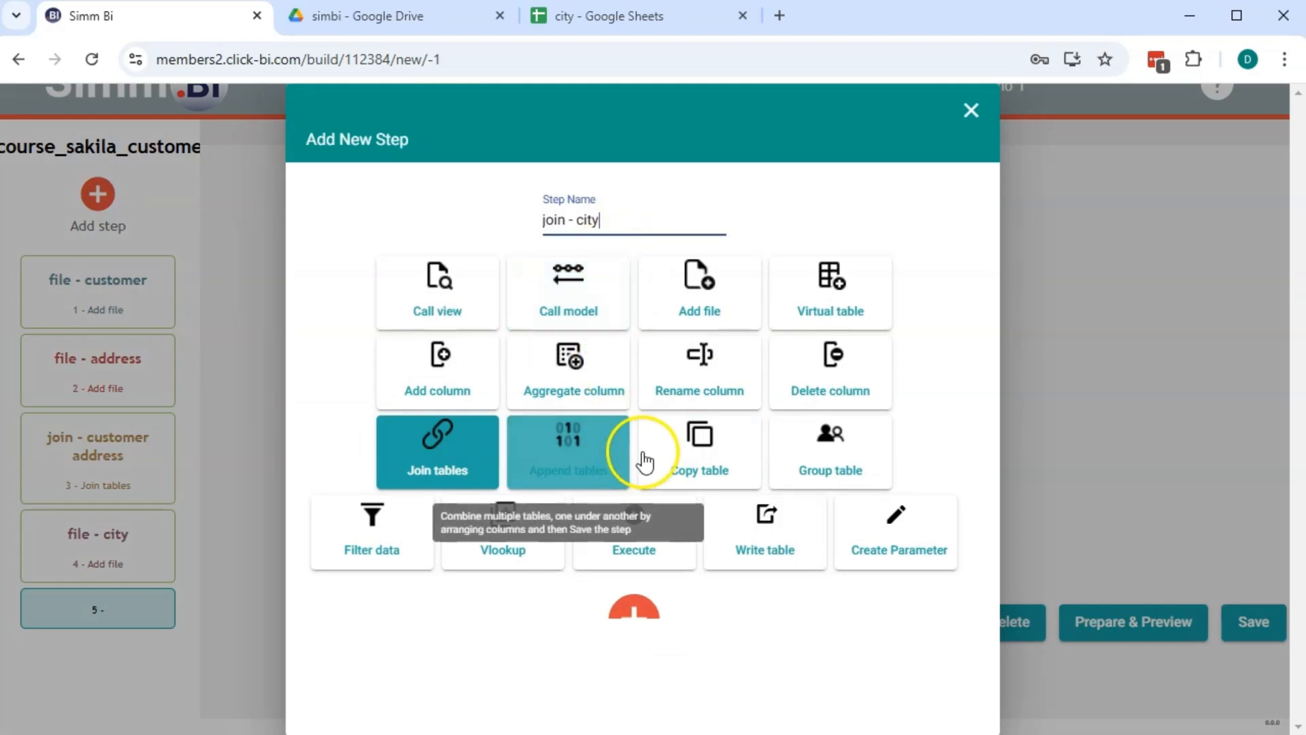
left_click(634, 608)
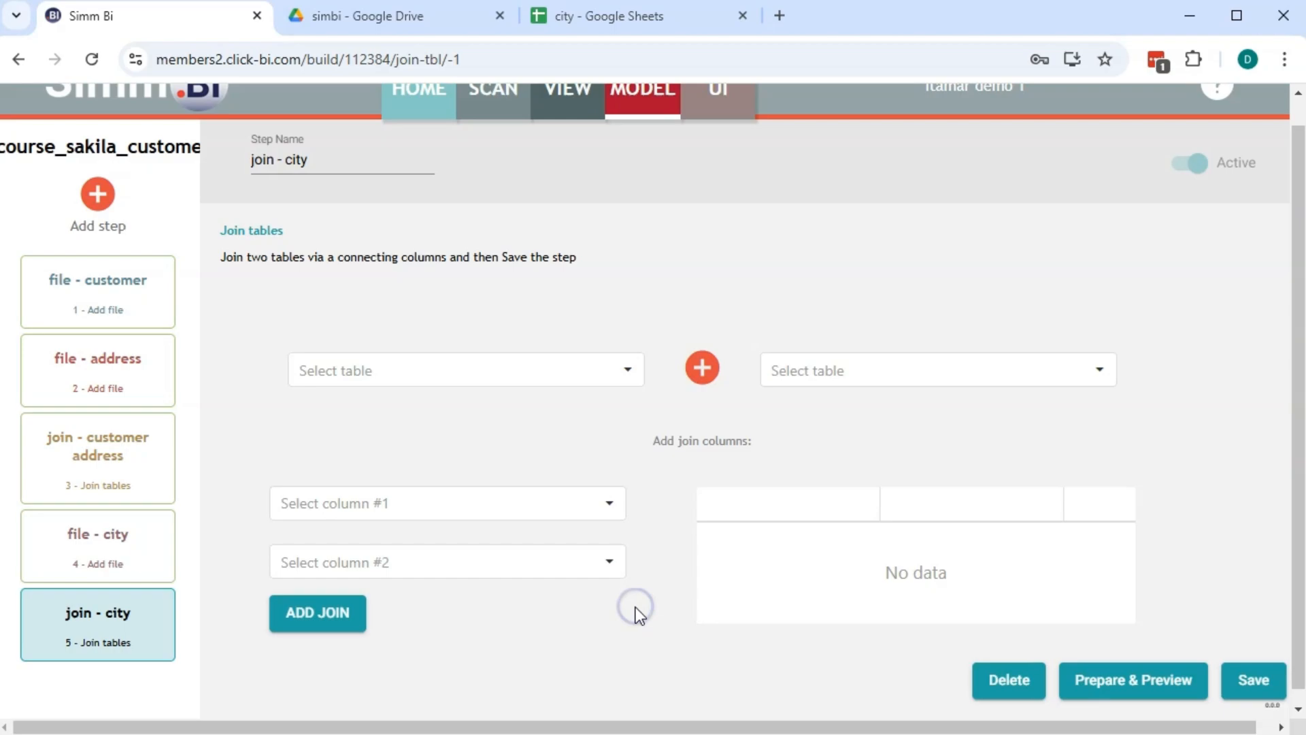
left_click(417, 377)
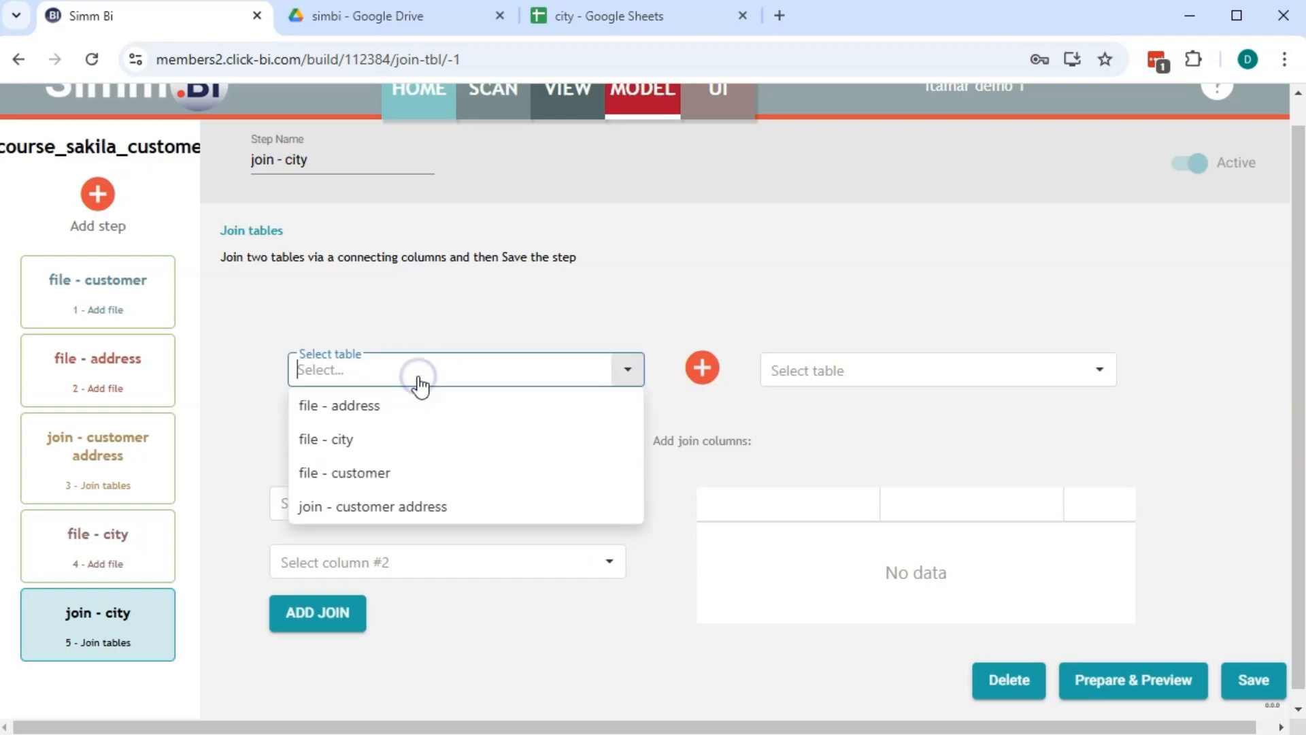
left_click(384, 507)
left_click(936, 381)
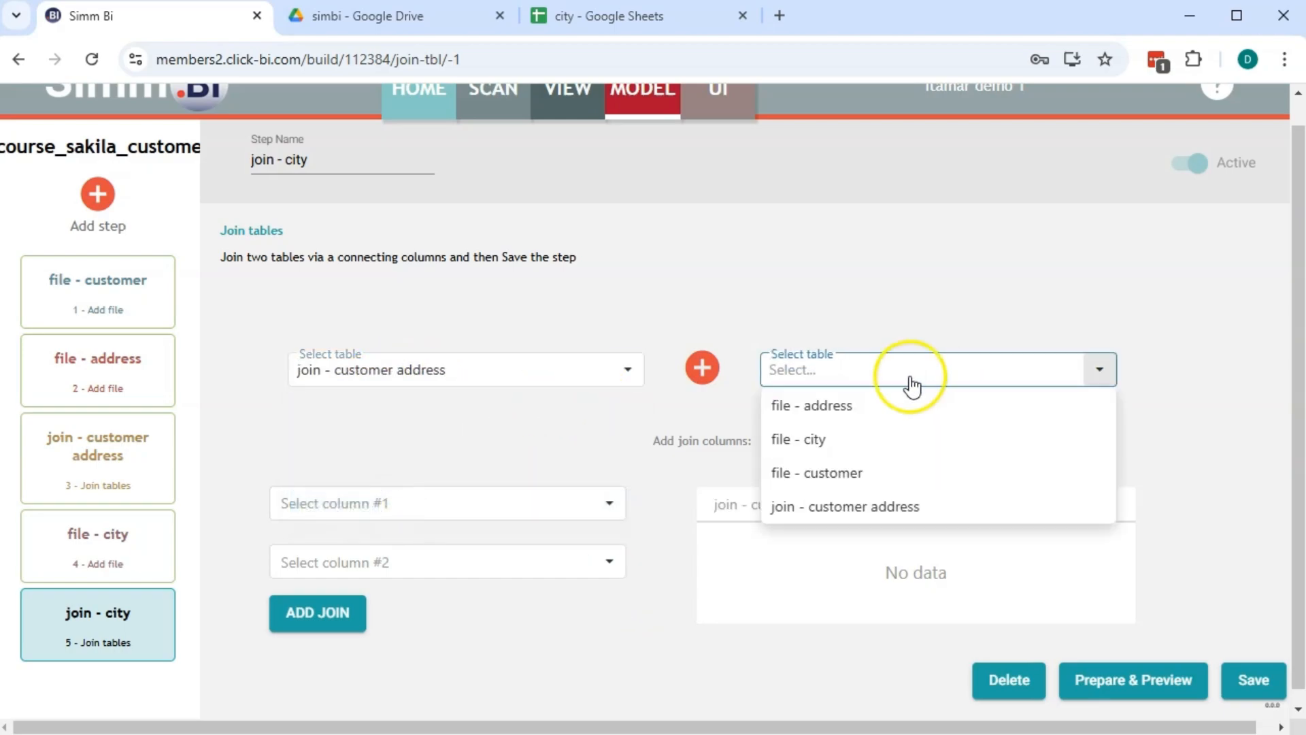
left_click(837, 438)
Join the two tables on city_id to city_id and save the step
left_click(336, 521)
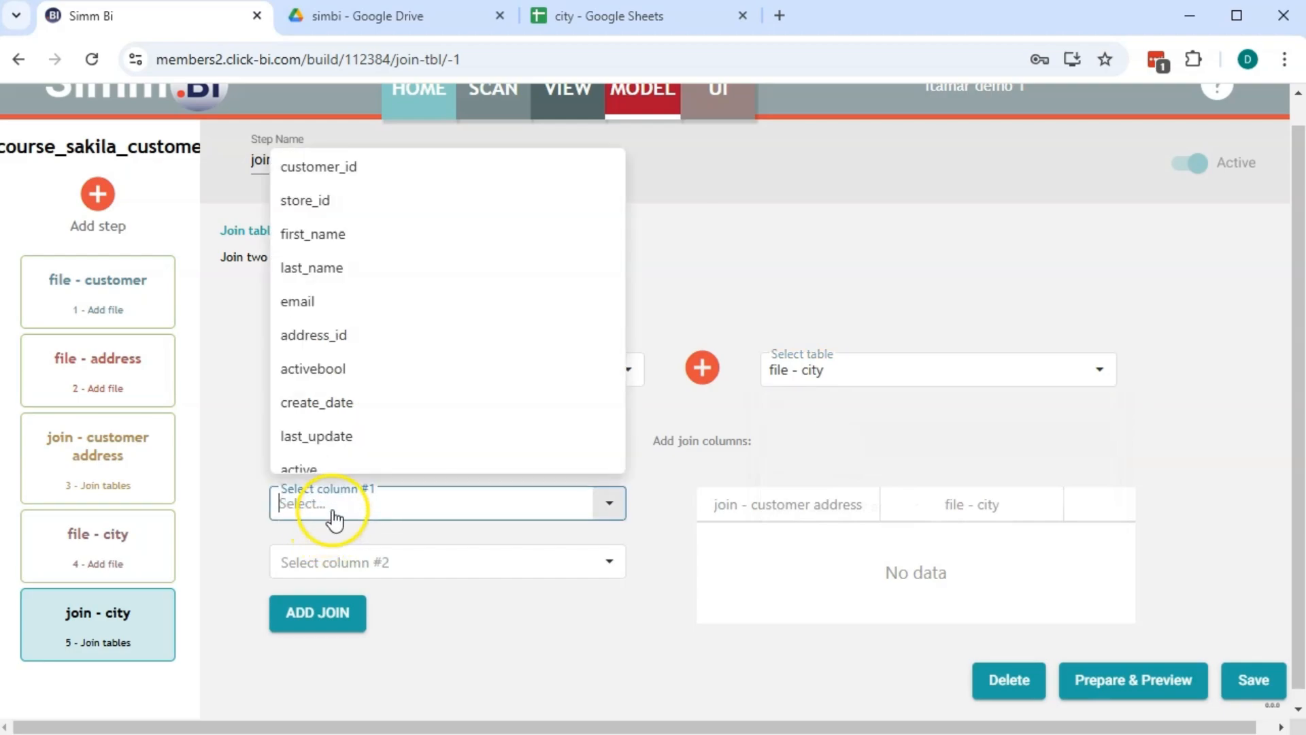
scroll(353, 364, "down", 4)
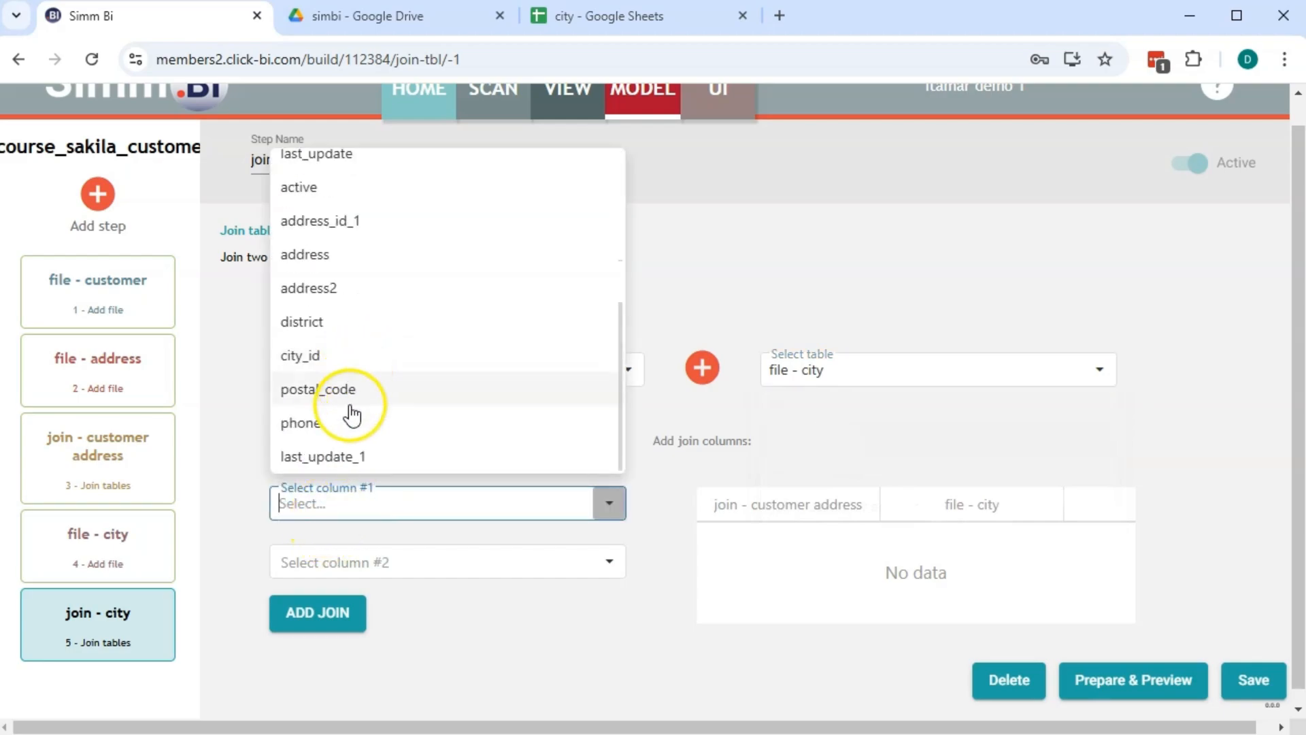
left_click(344, 368)
left_click(436, 573)
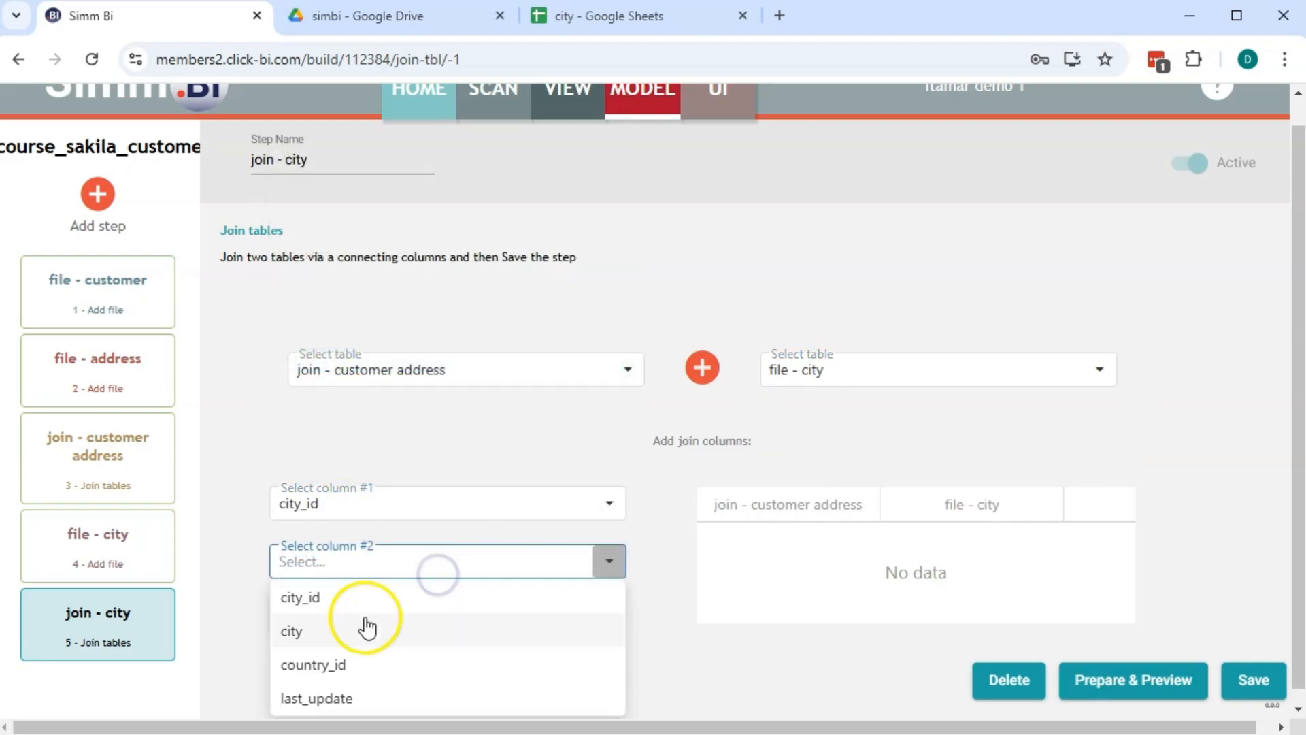
left_click(342, 594)
left_click(294, 610)
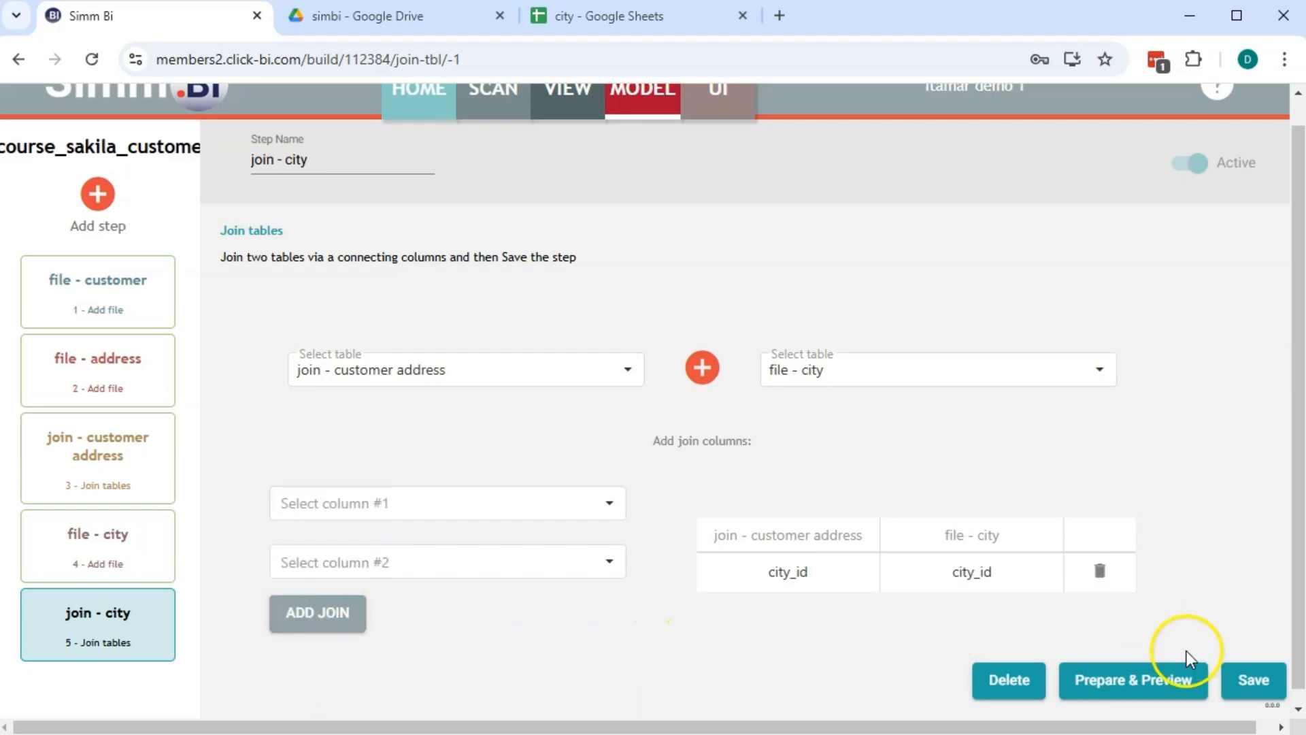
left_click(1242, 677)
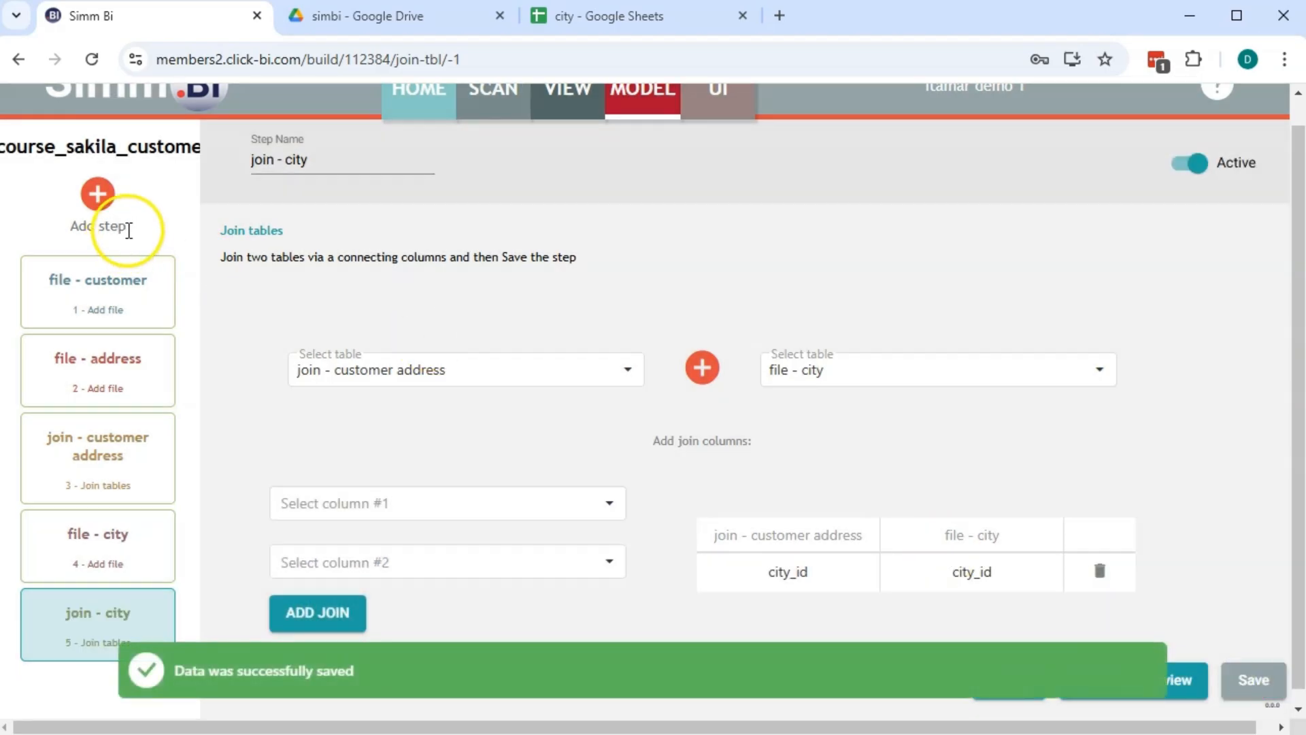
left_click(99, 194)
Create an add-file step named 'file - country' using a Google Sheets source
left_click(714, 285)
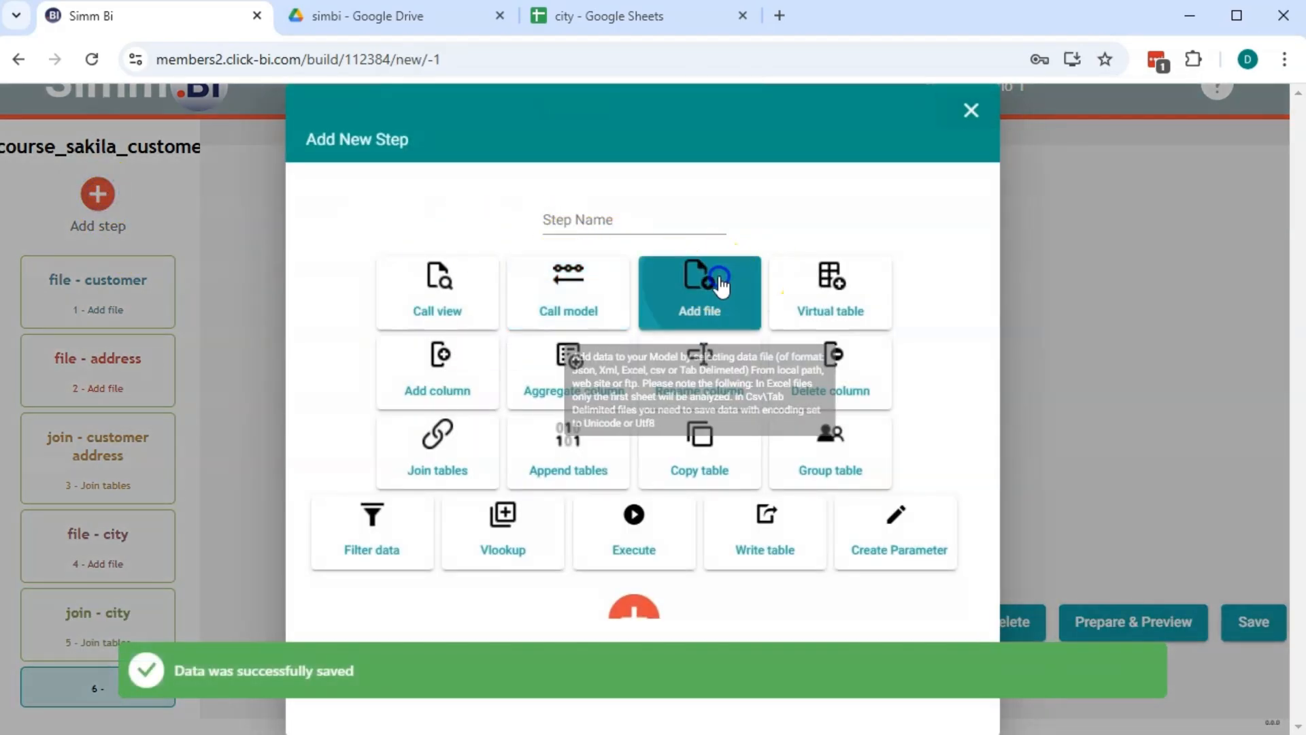
left_click(649, 215)
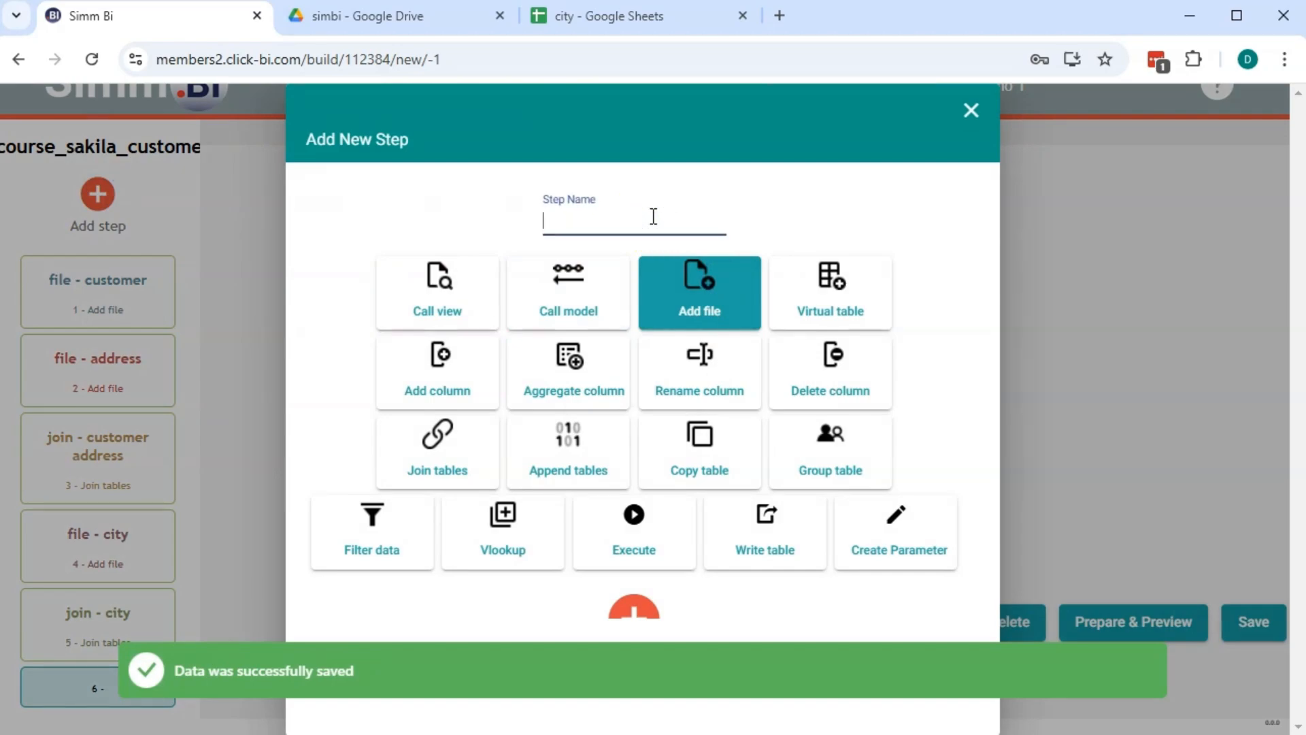
type("file - country")
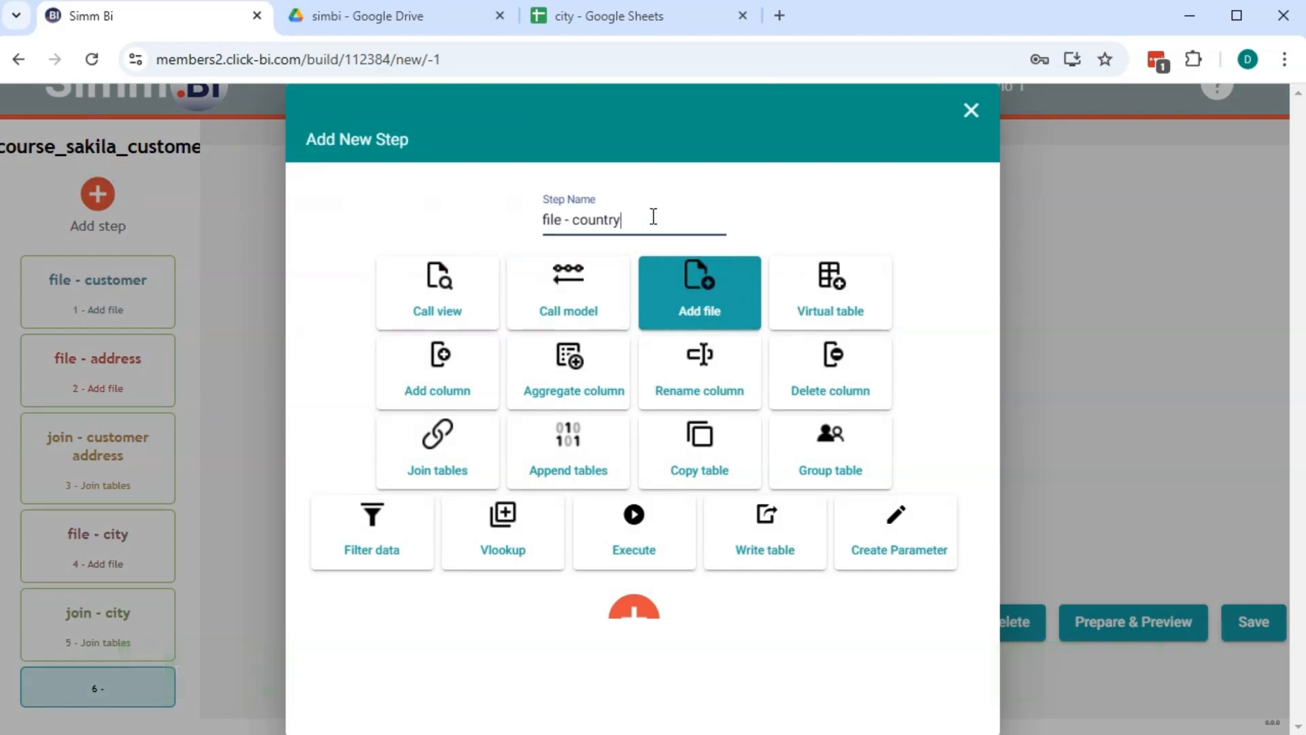
left_click(655, 620)
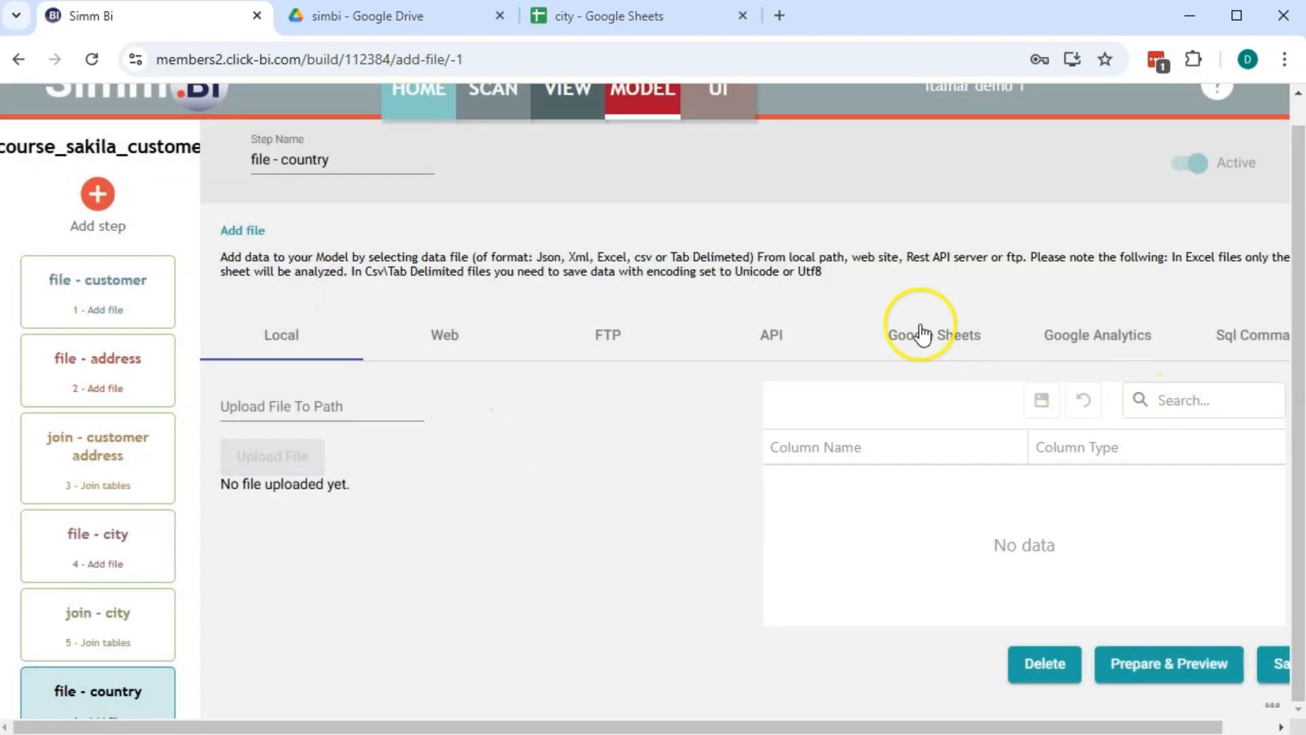
left_click(921, 333)
Copy the service account email from the spreadsheet ID setup instructions
left_click(595, 405)
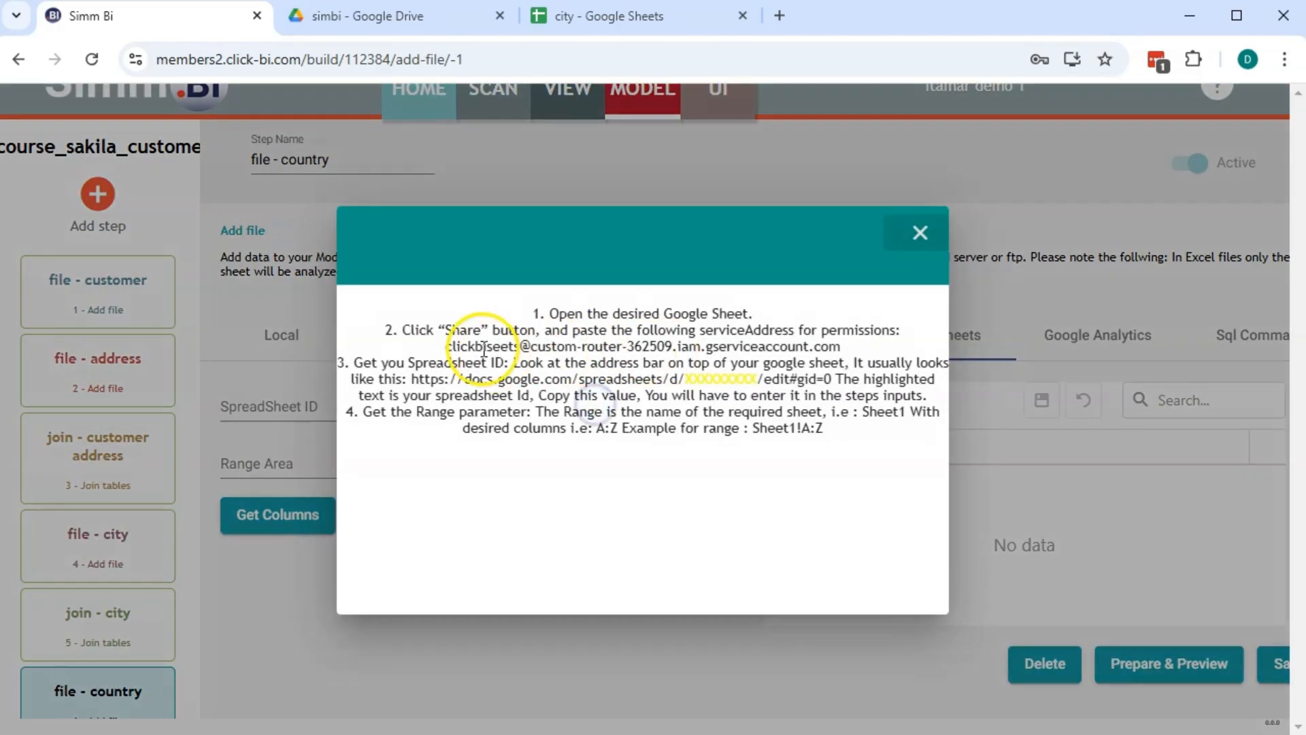
left_click_drag(445, 346, 842, 344)
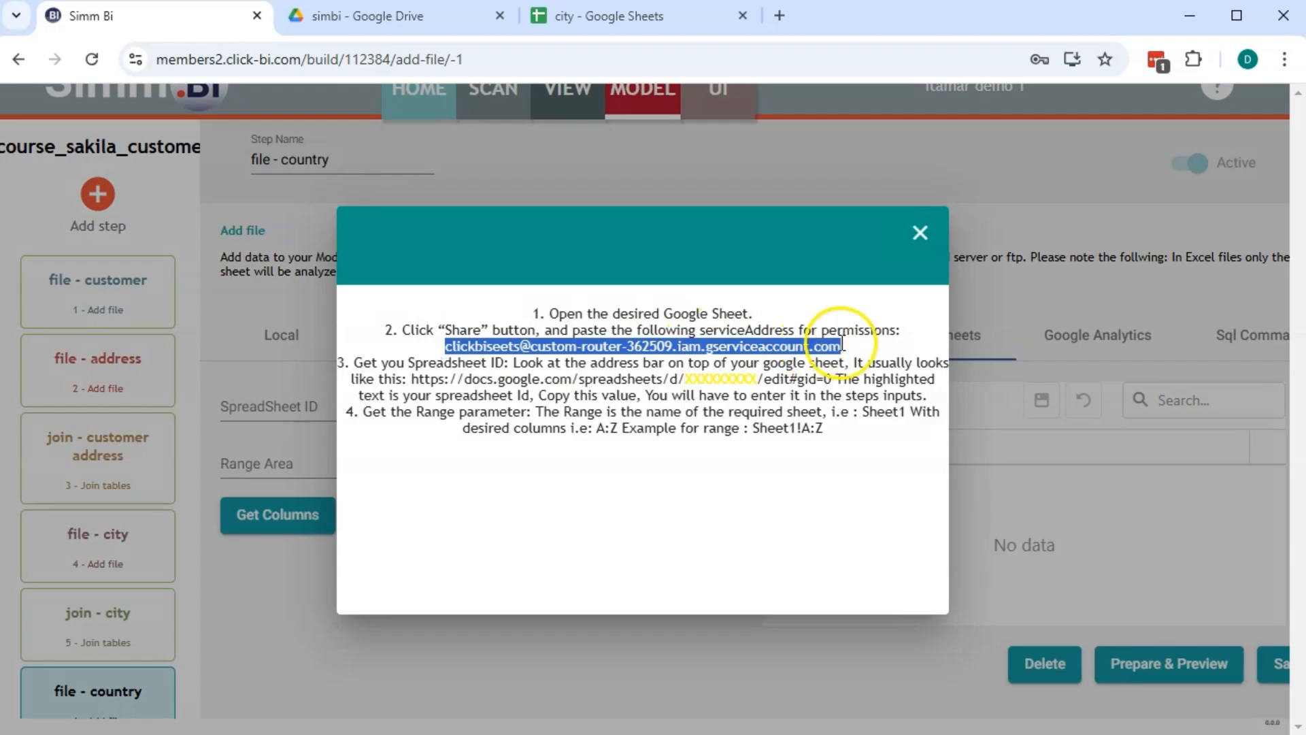
left_click(926, 238)
Open country.xlsx from the simbi Drive folder and save it as a Google Sheet
left_click(611, 15)
middle_click(611, 15)
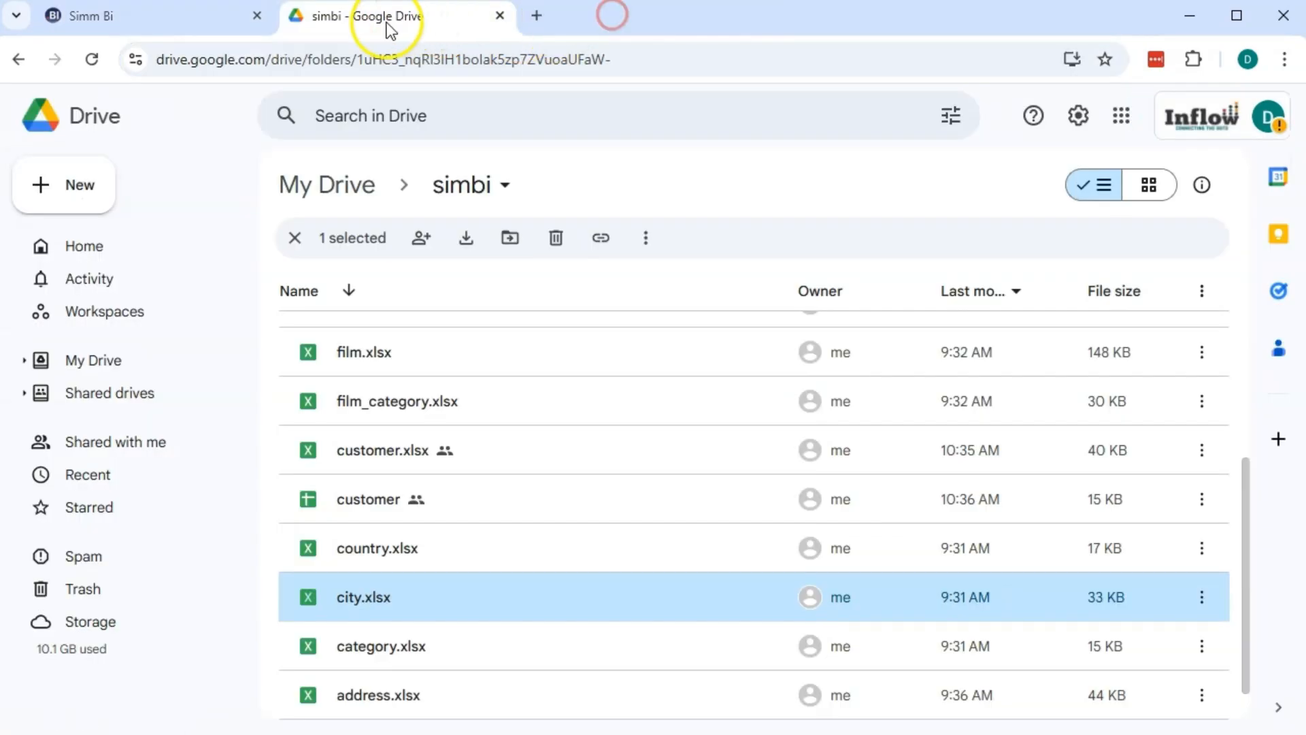
double_click(417, 557)
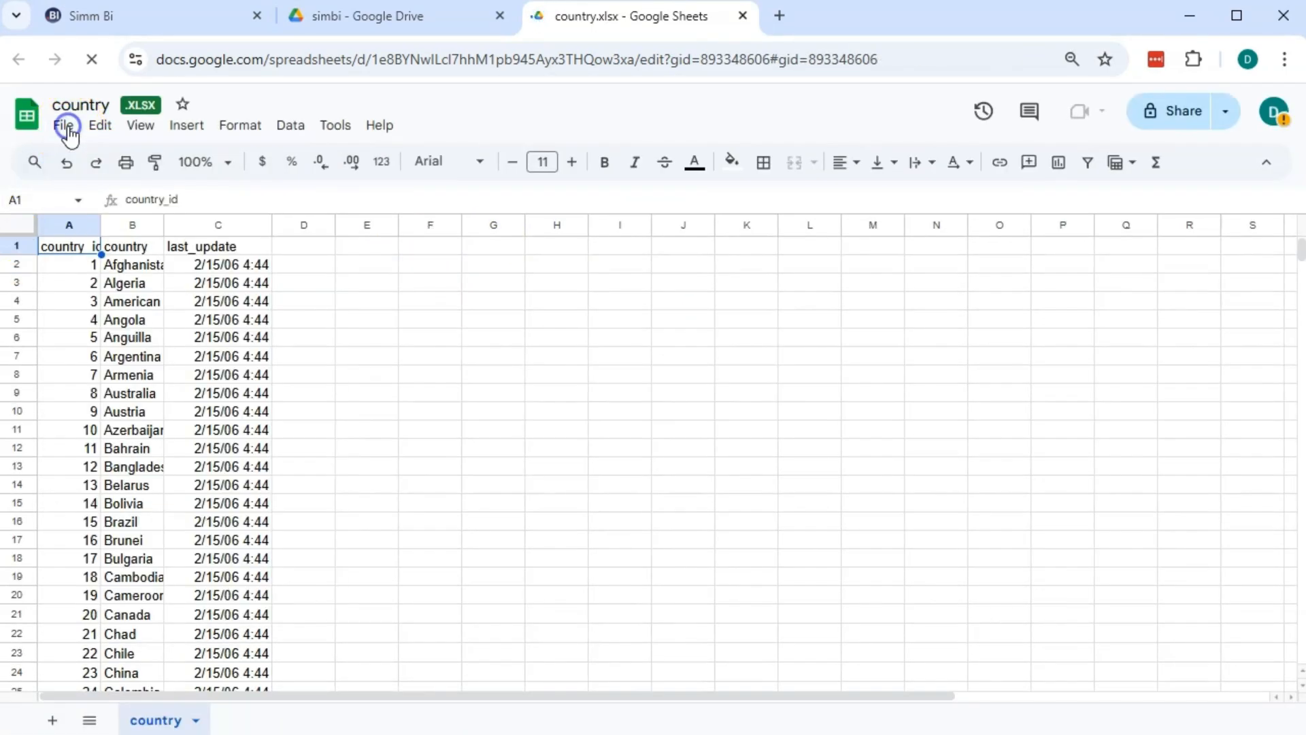
left_click(67, 126)
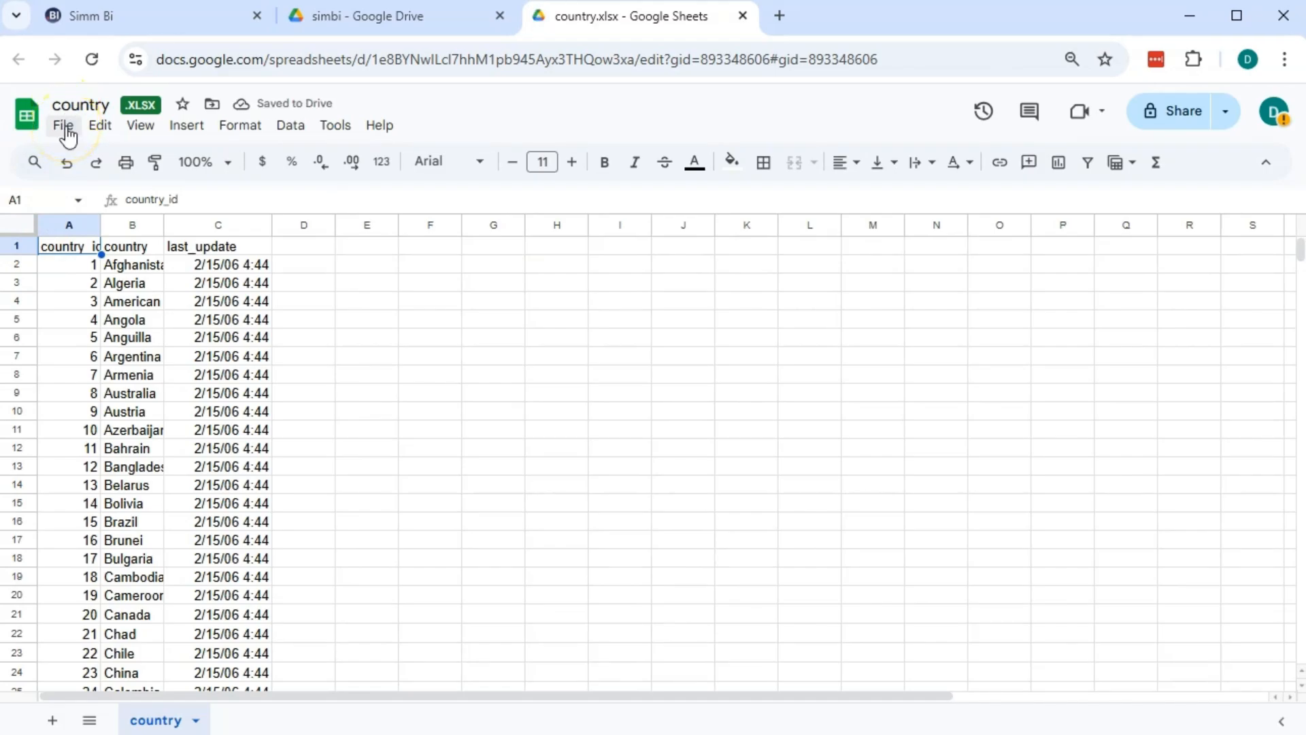
left_click(108, 276)
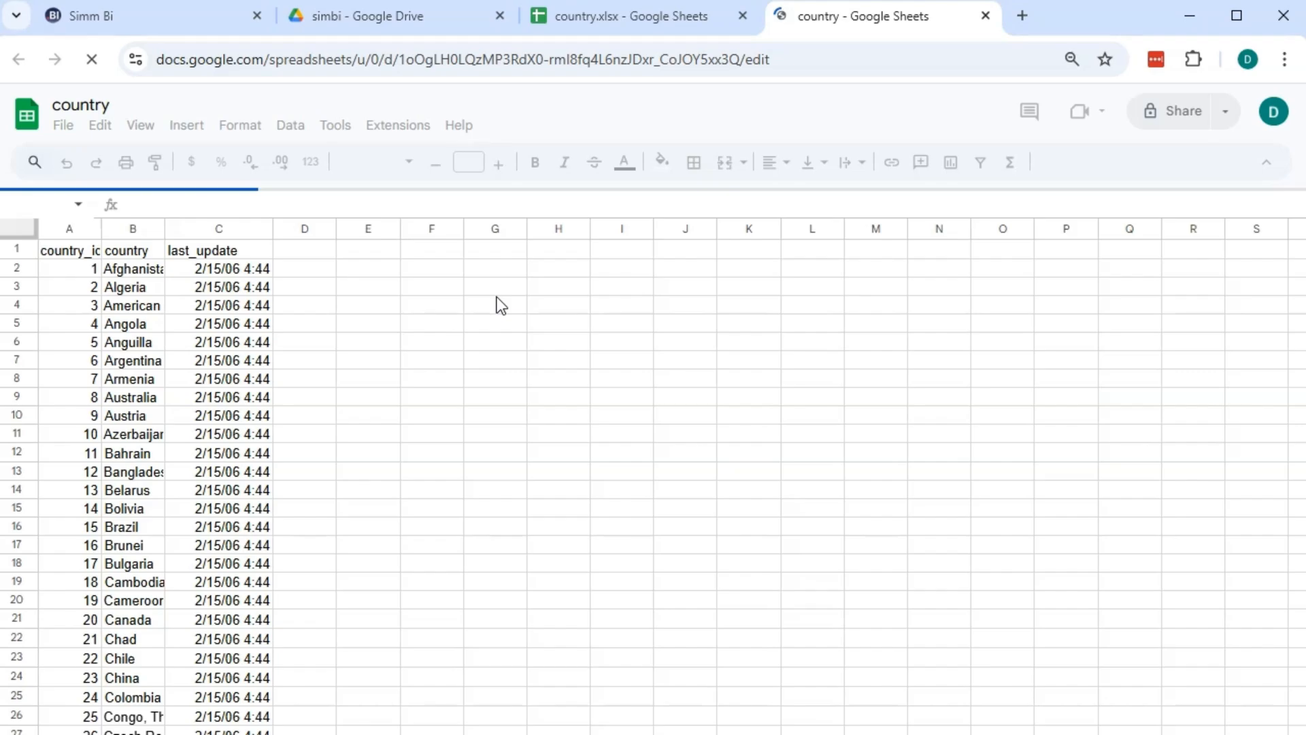
Share the country sheet with the service account as Viewer, confirming external sharing
left_click(1173, 117)
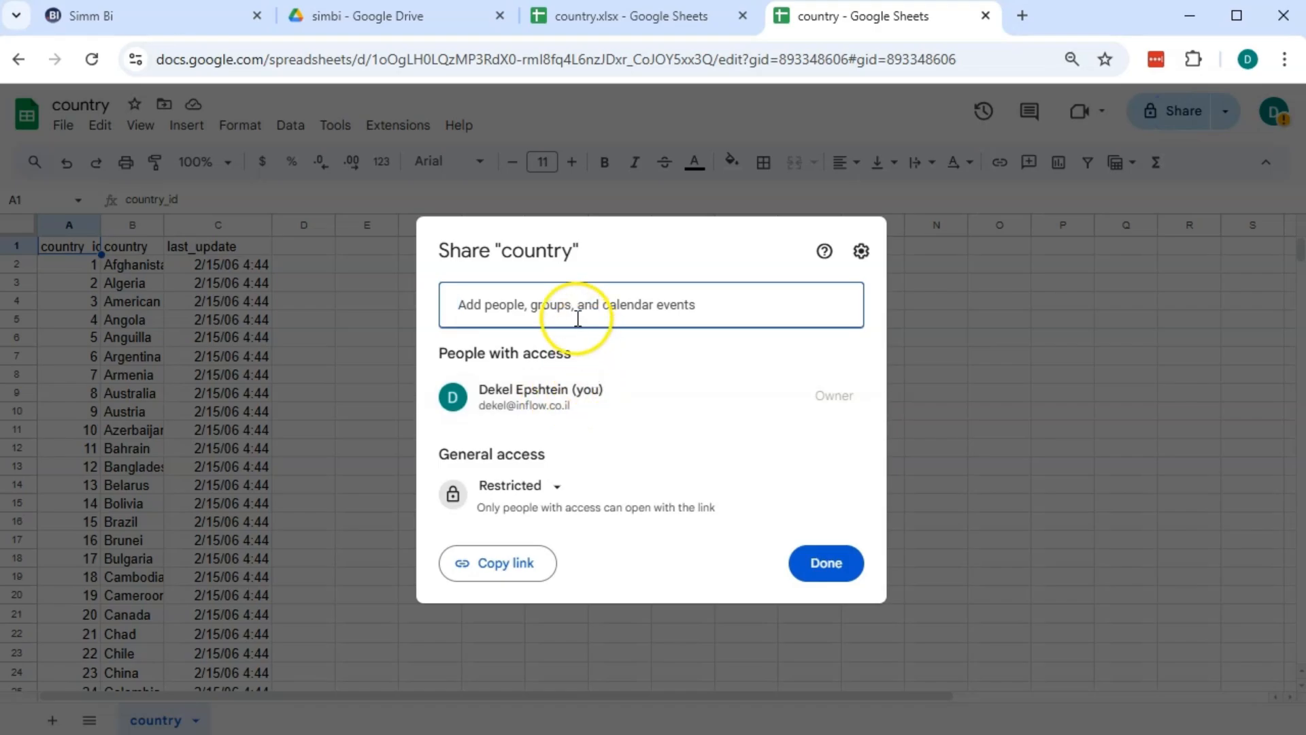
left_click(575, 301)
key("ctrl+v")
left_click(819, 300)
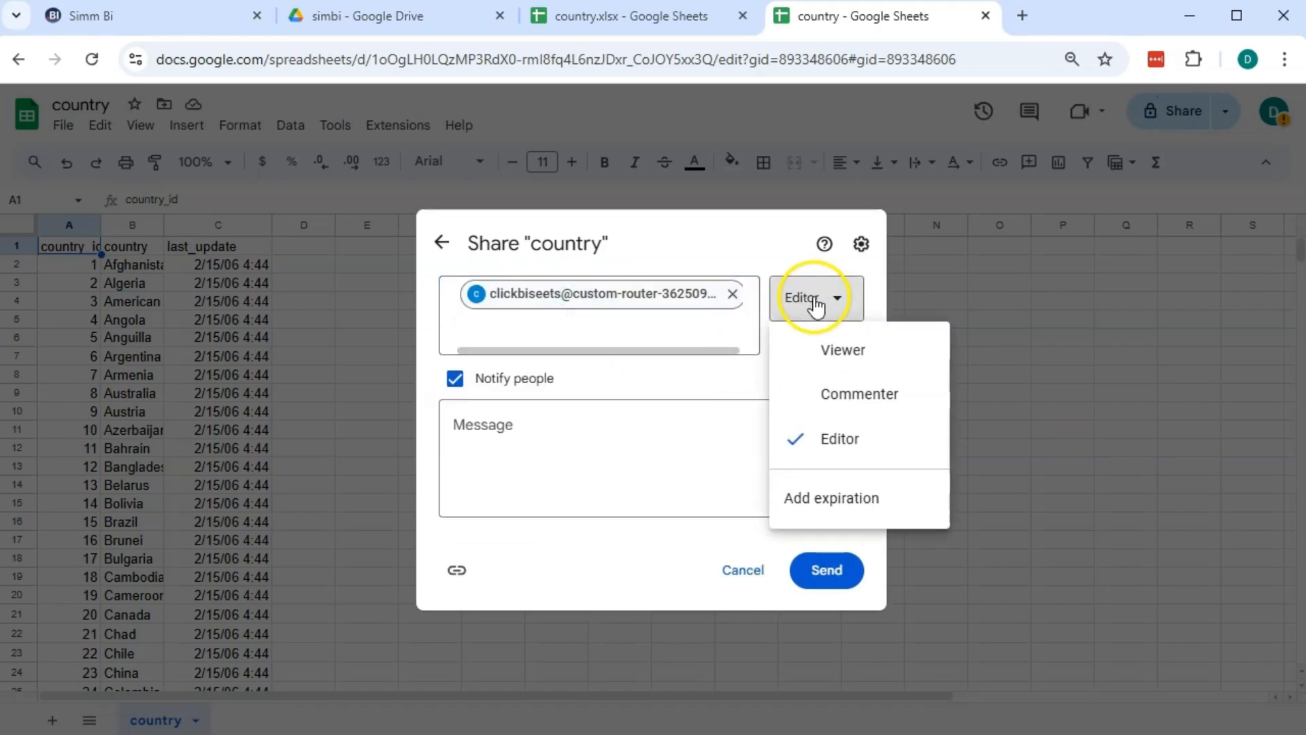
left_click(837, 349)
left_click(822, 571)
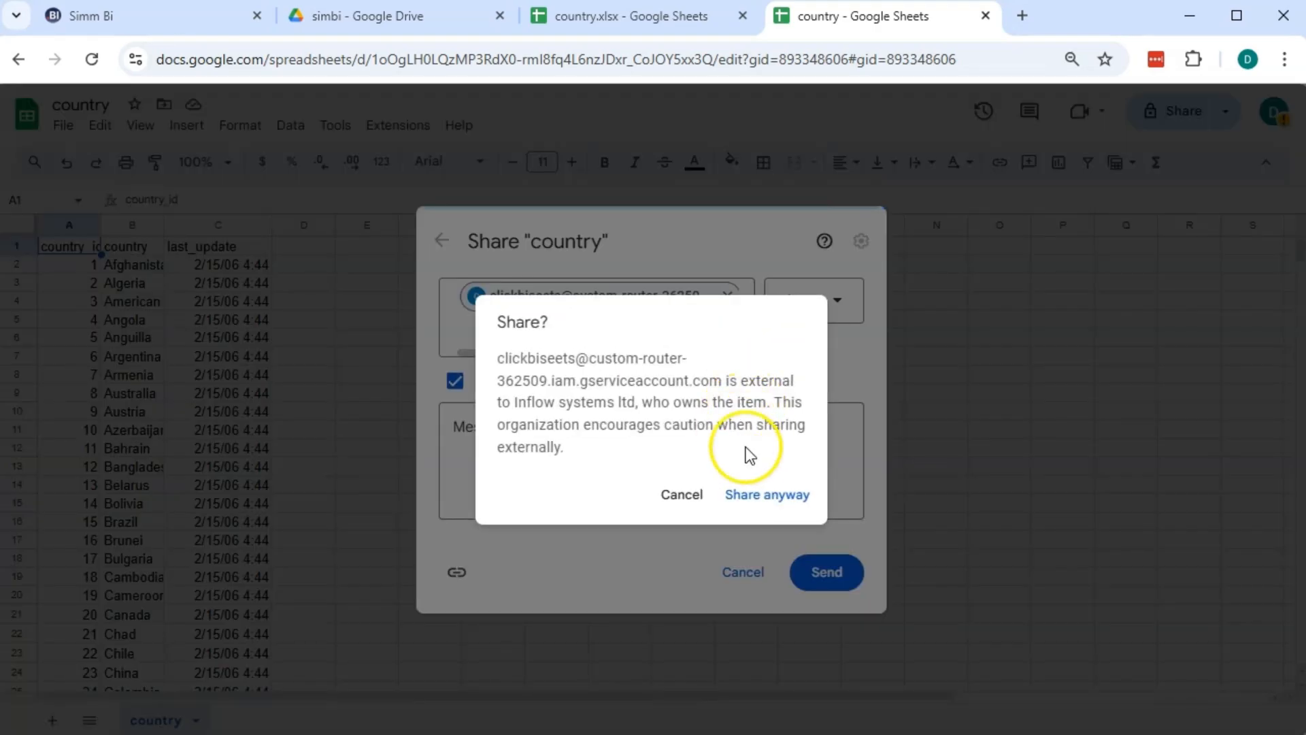
left_click(765, 494)
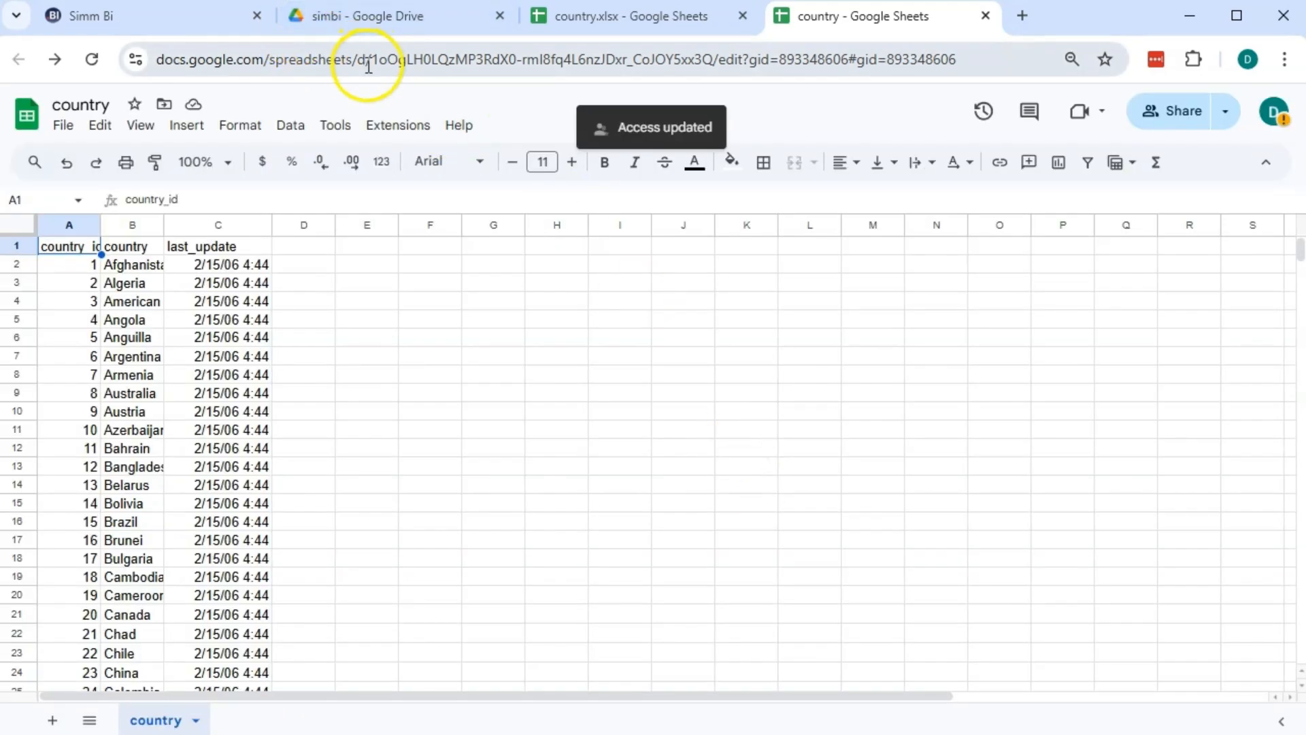
Copy the country sheet's spreadsheet ID from its web address
left_click_drag(373, 60, 714, 58)
key("ctrl+c")
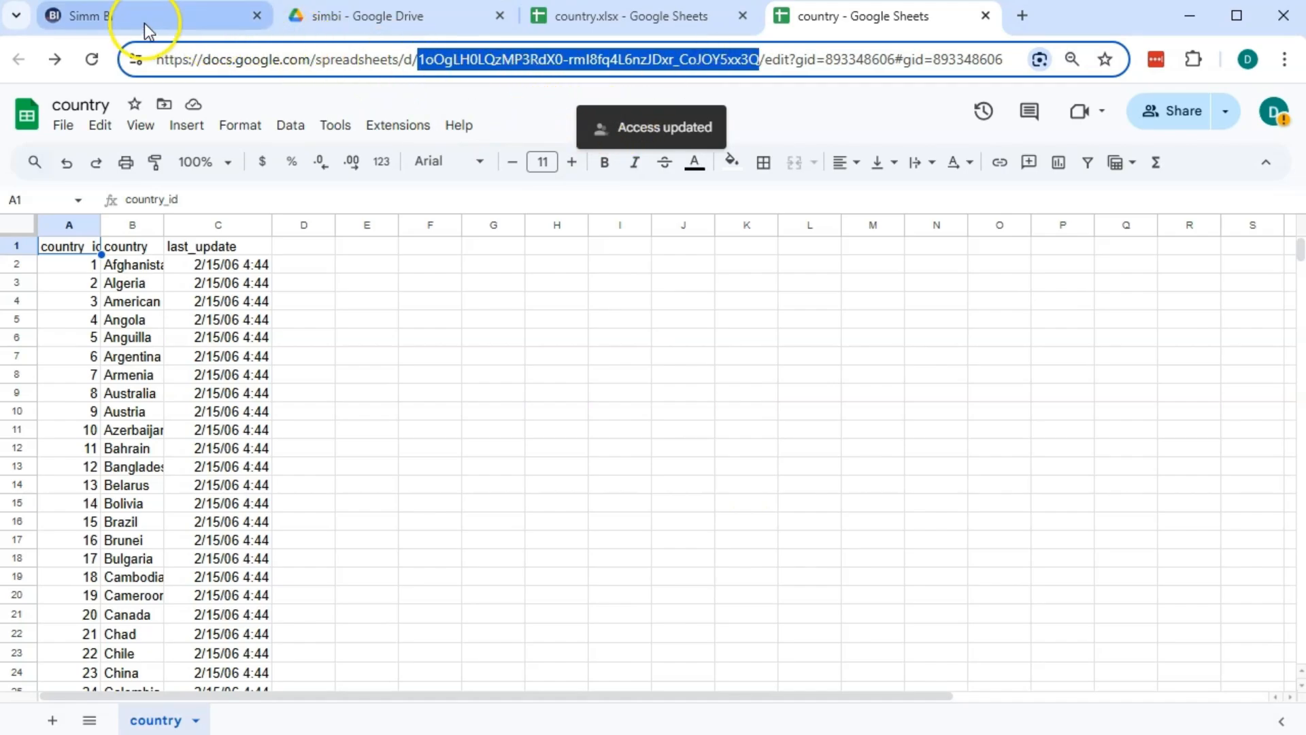
left_click(144, 20)
Paste the country sheet's ID into the SpreadSheet ID field
left_click(333, 408)
key("ctrl+v")
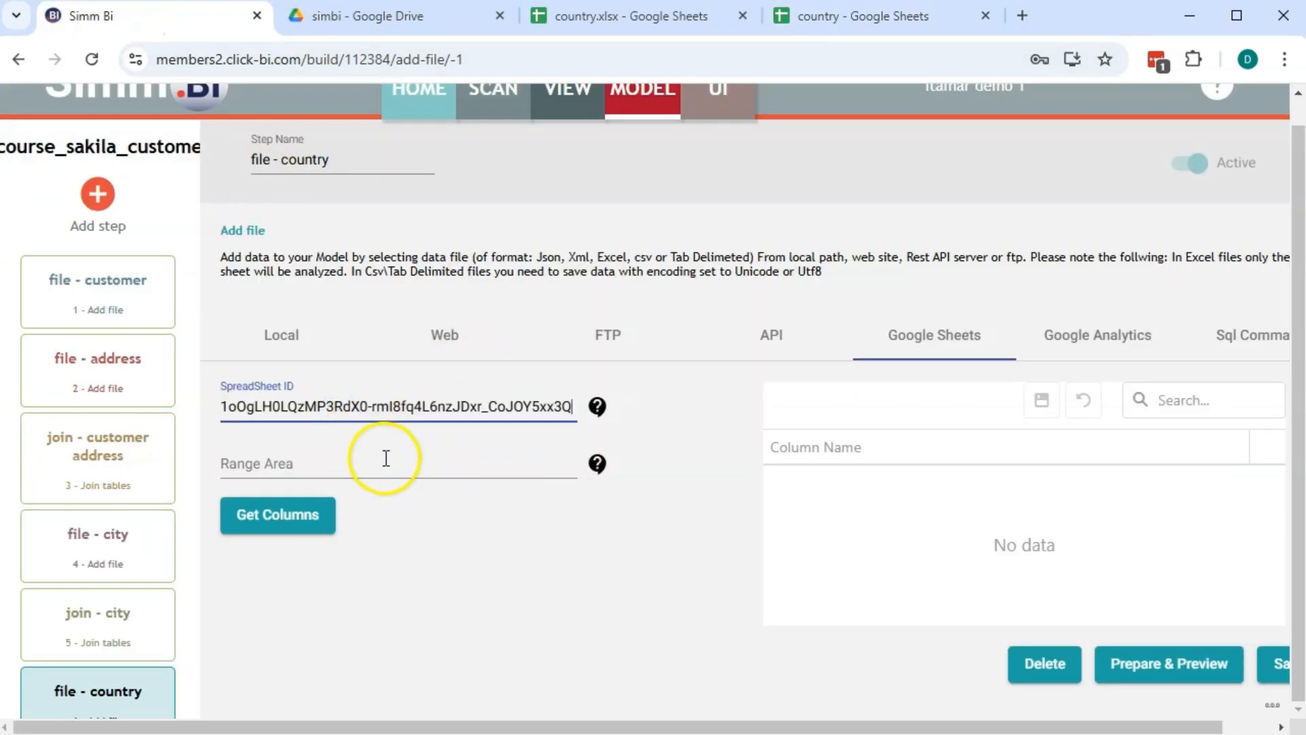
left_click(850, 19)
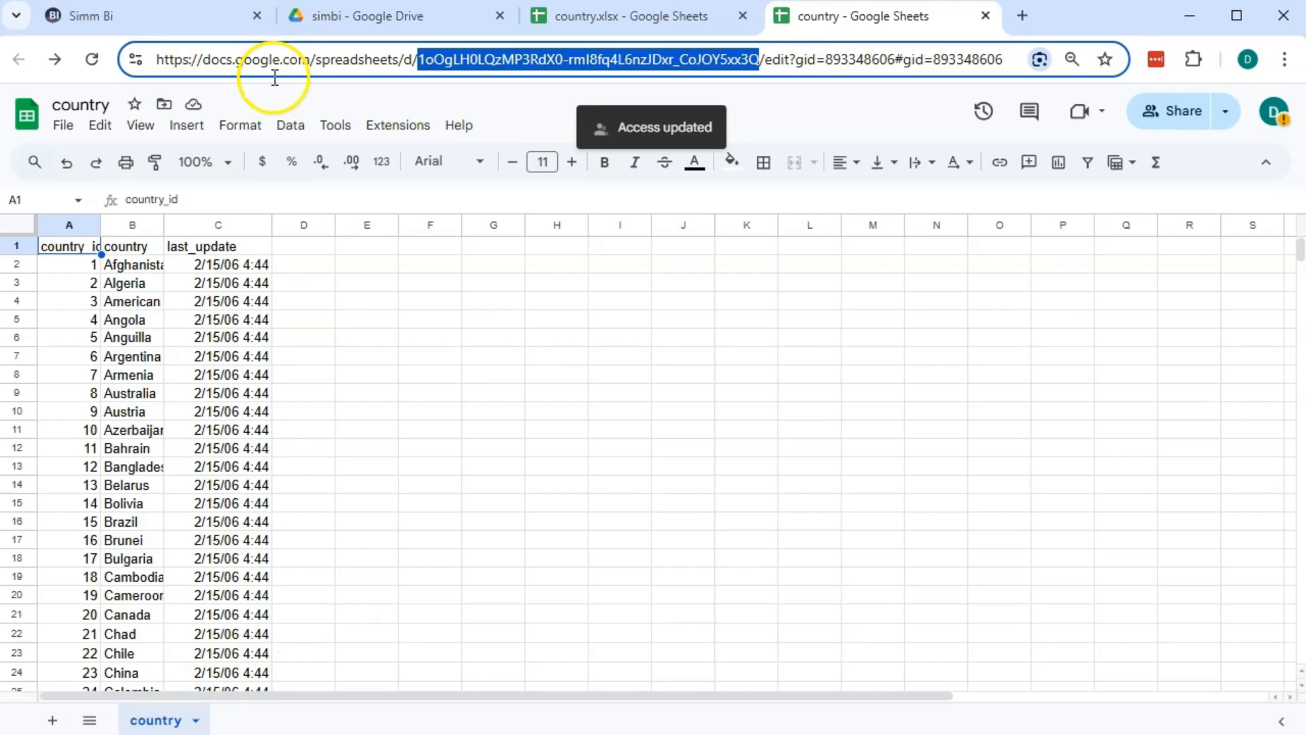
left_click(148, 19)
Set Range Area to country!A:Z, load its three columns, and save the step
left_click(308, 463)
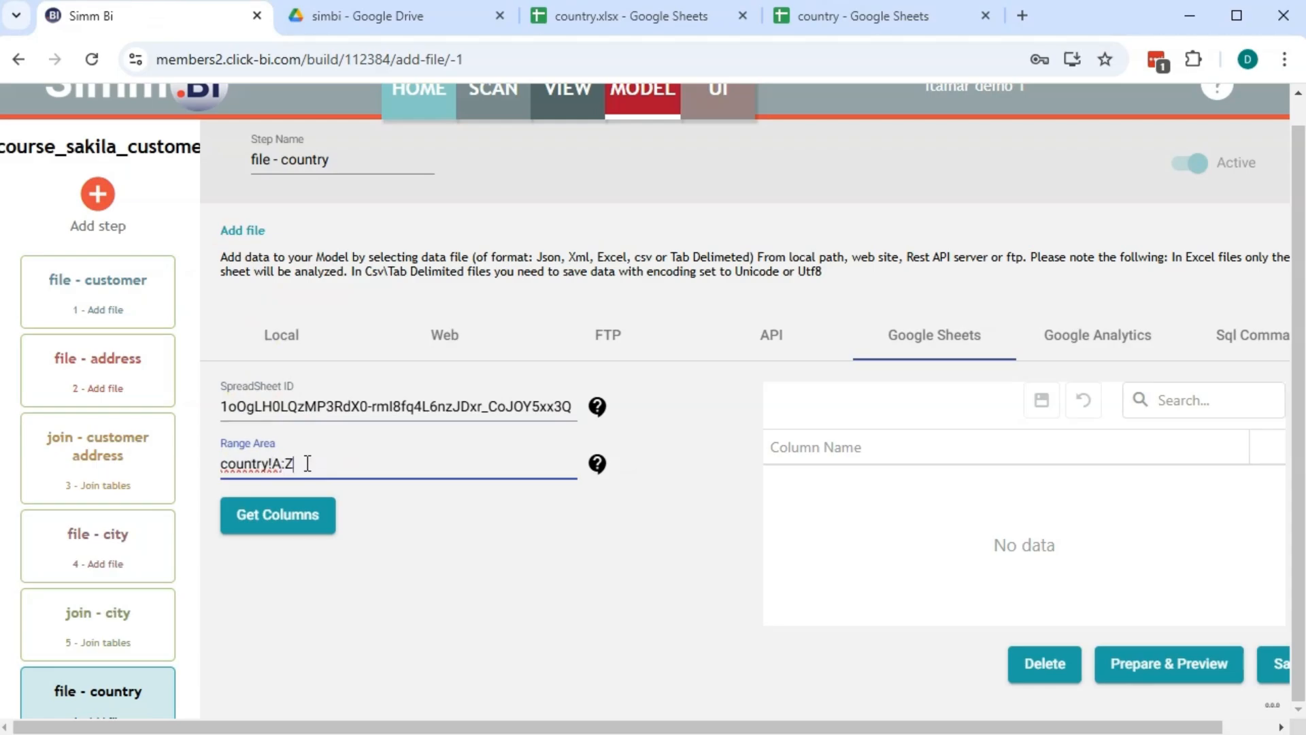
left_click(318, 518)
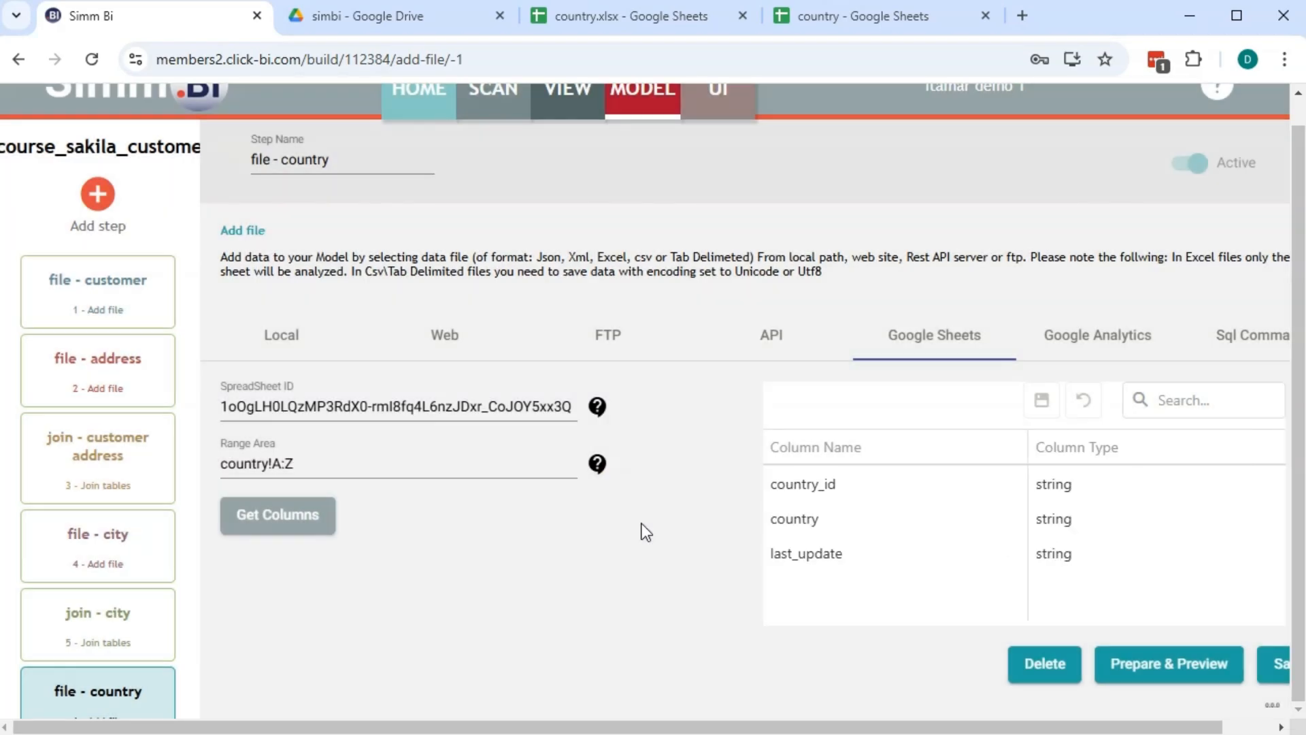
left_click(1276, 664)
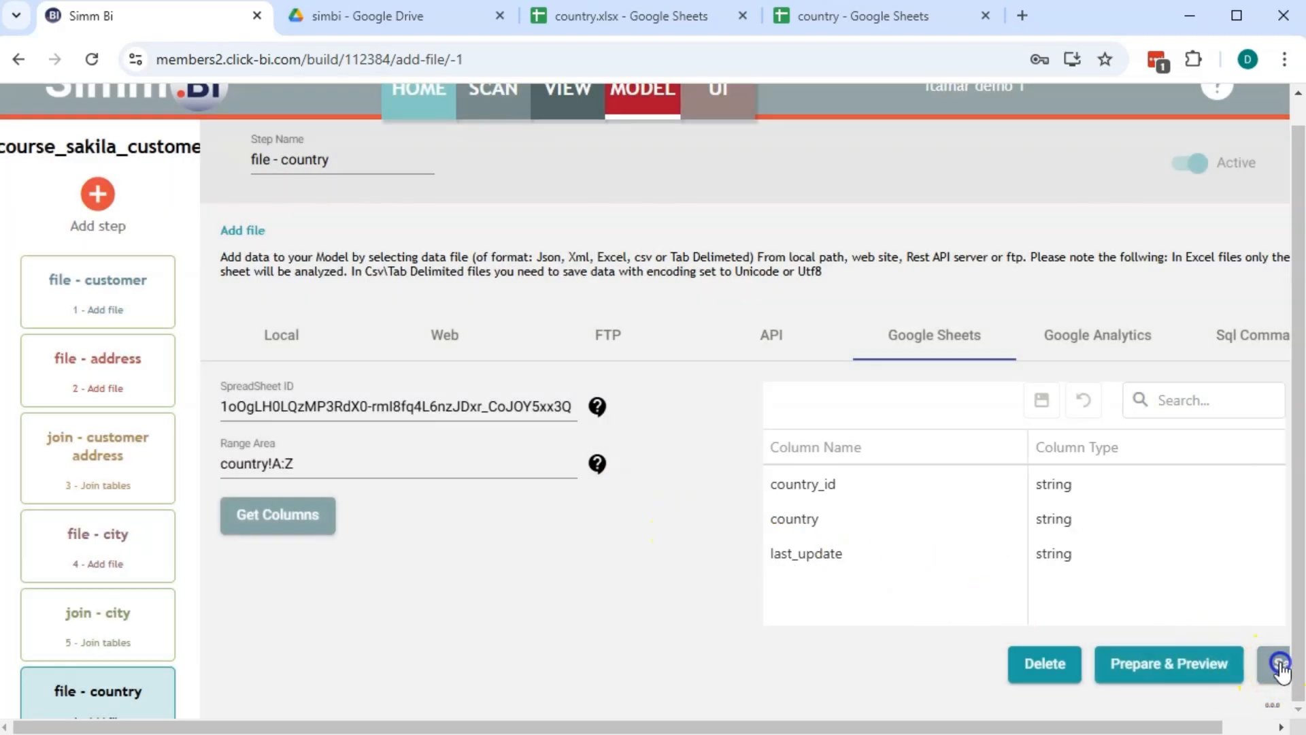
left_click(97, 194)
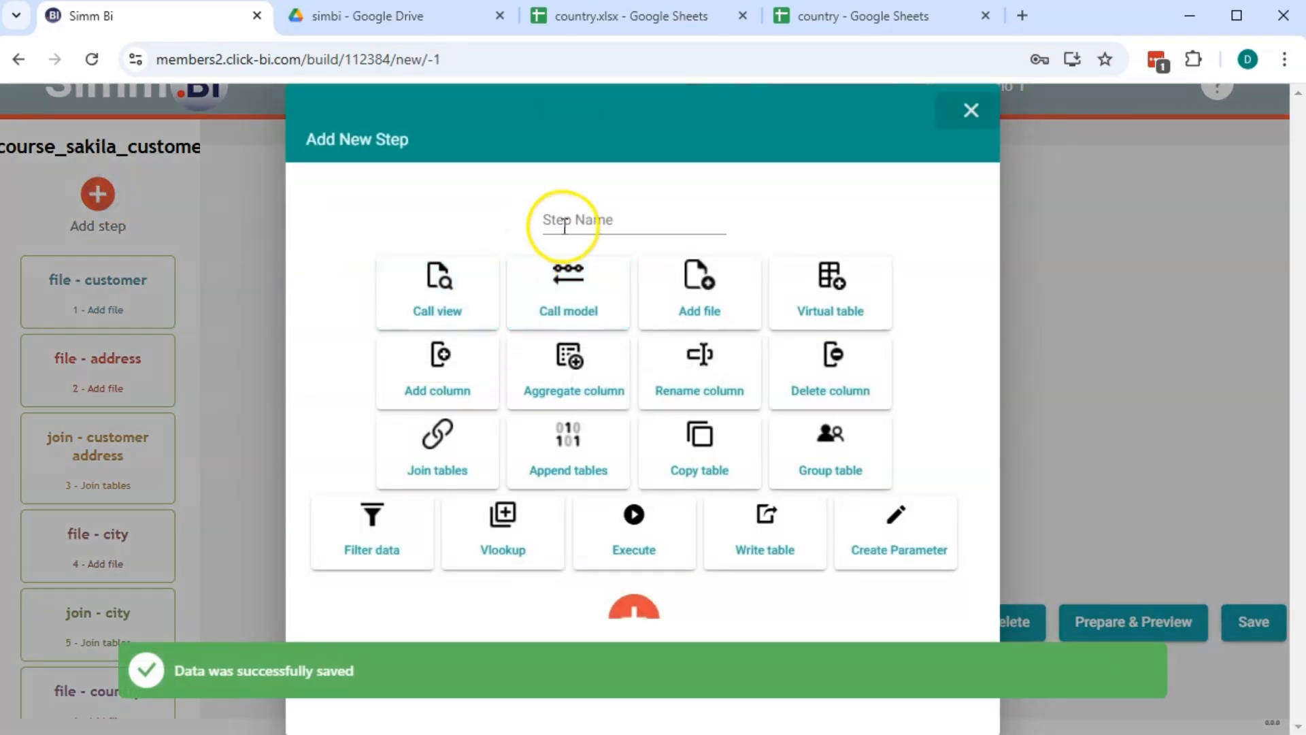
Create a Join tables step 'join - country' between join - city and file - country
left_click(563, 225)
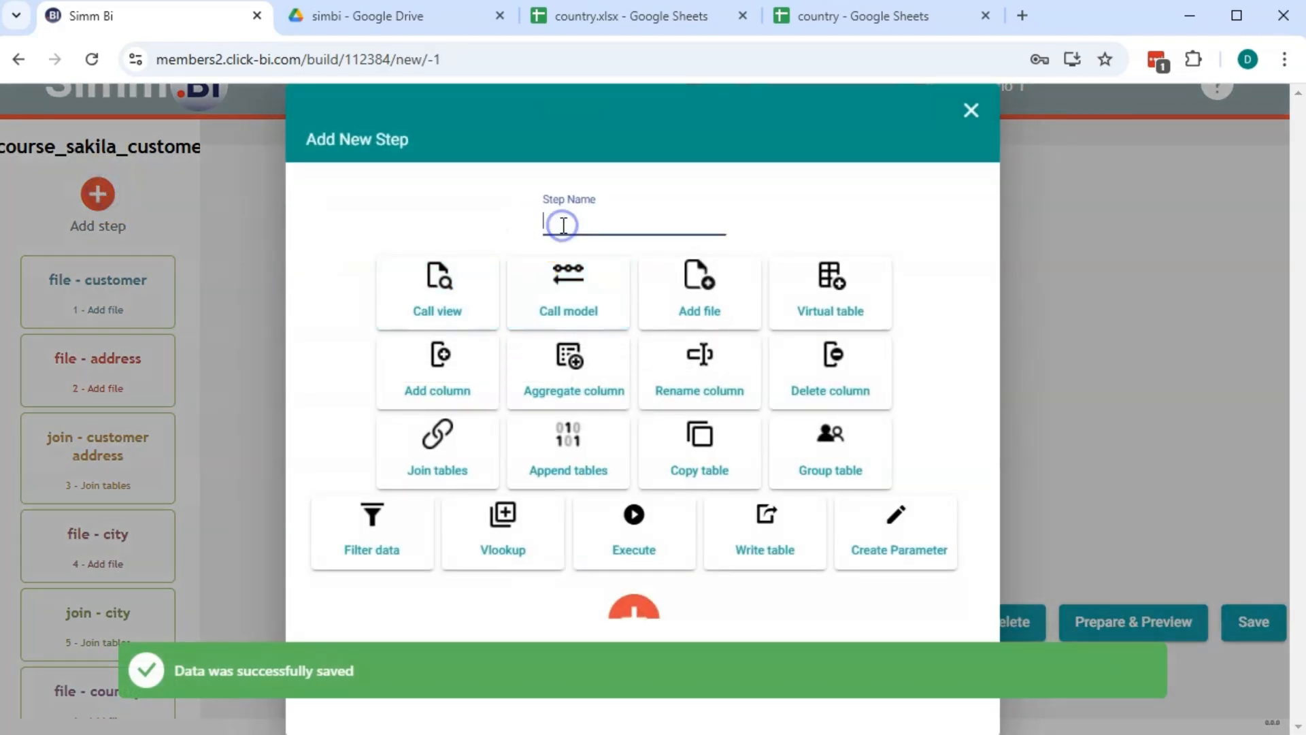
type("join - country")
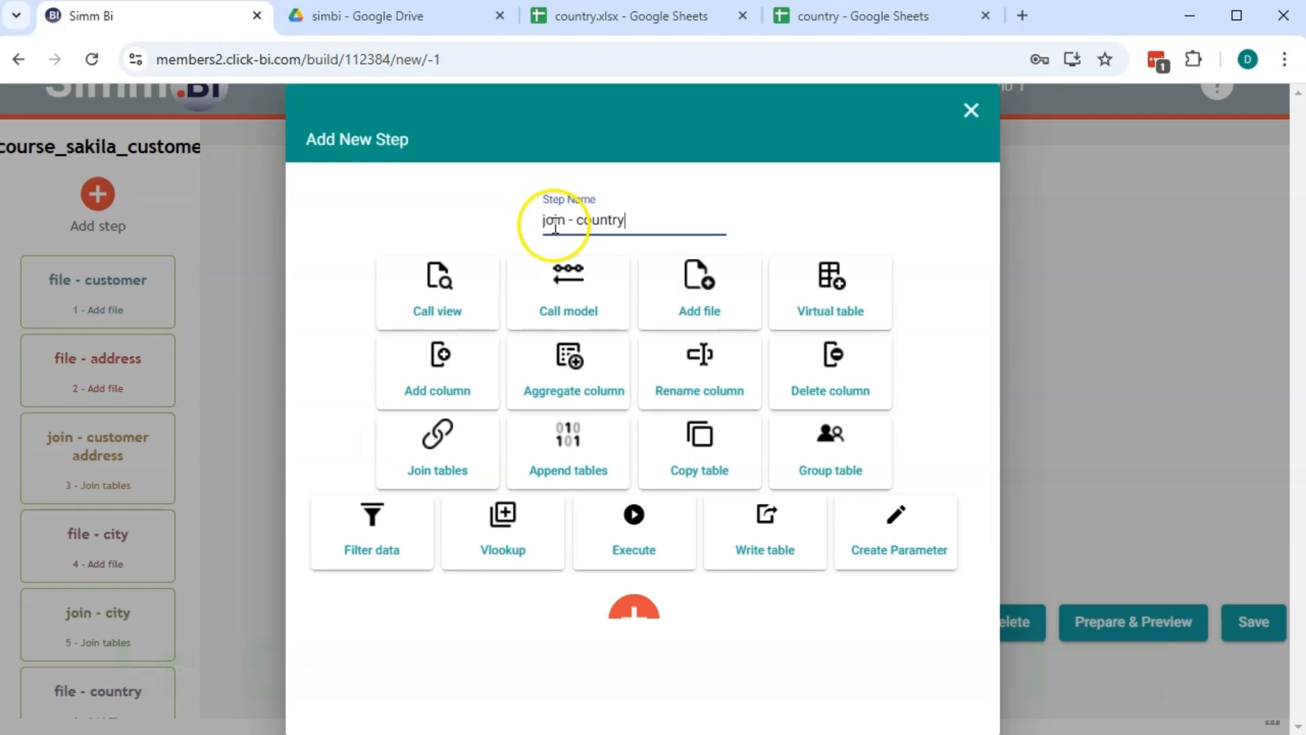
left_click(462, 463)
left_click(638, 596)
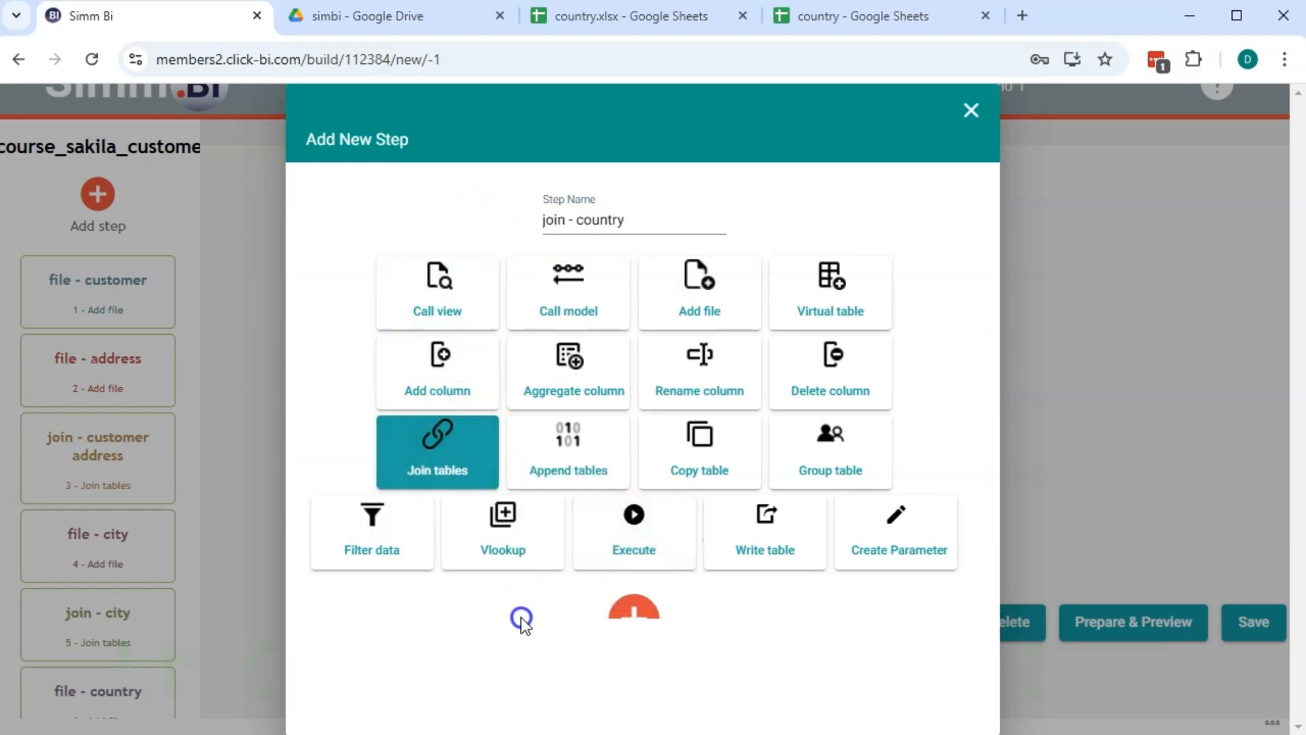
left_click(630, 615)
left_click(433, 363)
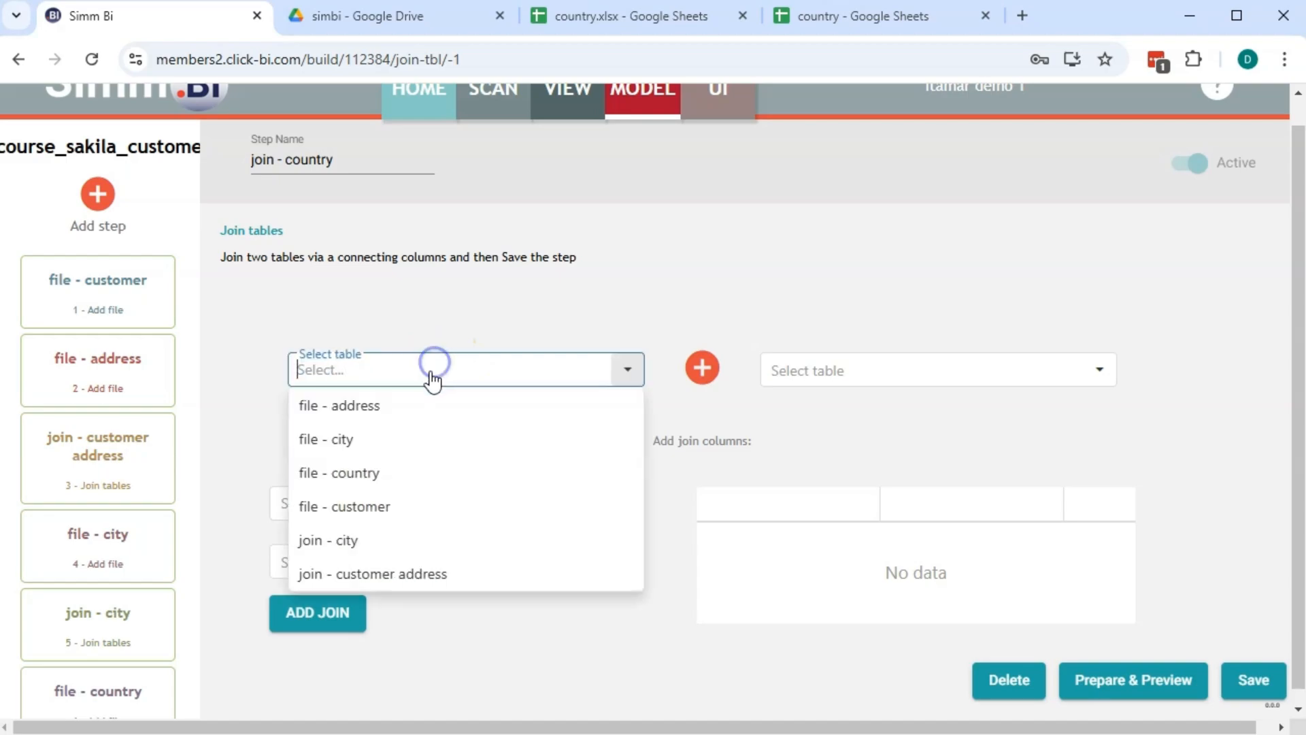
left_click(381, 539)
left_click(806, 371)
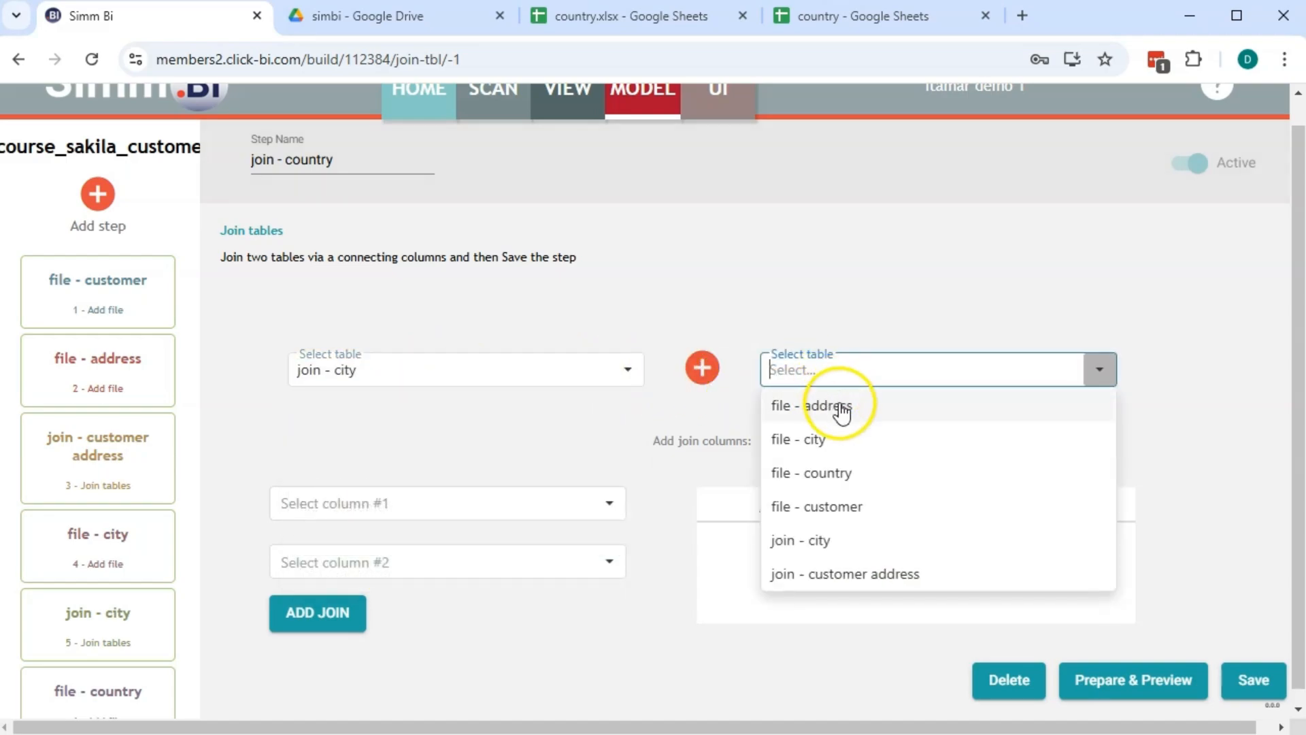
left_click(854, 467)
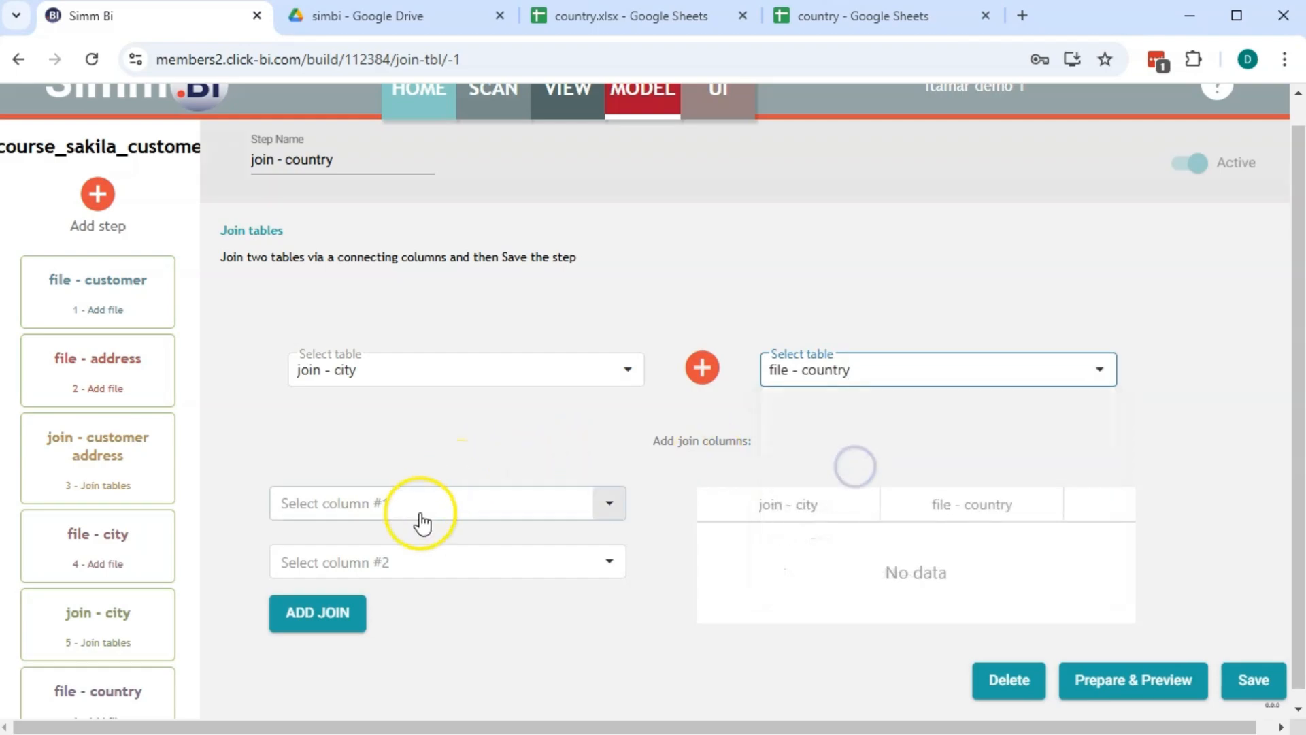
Join on country_id for both tables, save the step, and preview the result
left_click(379, 508)
scroll(351, 435, "down", 5)
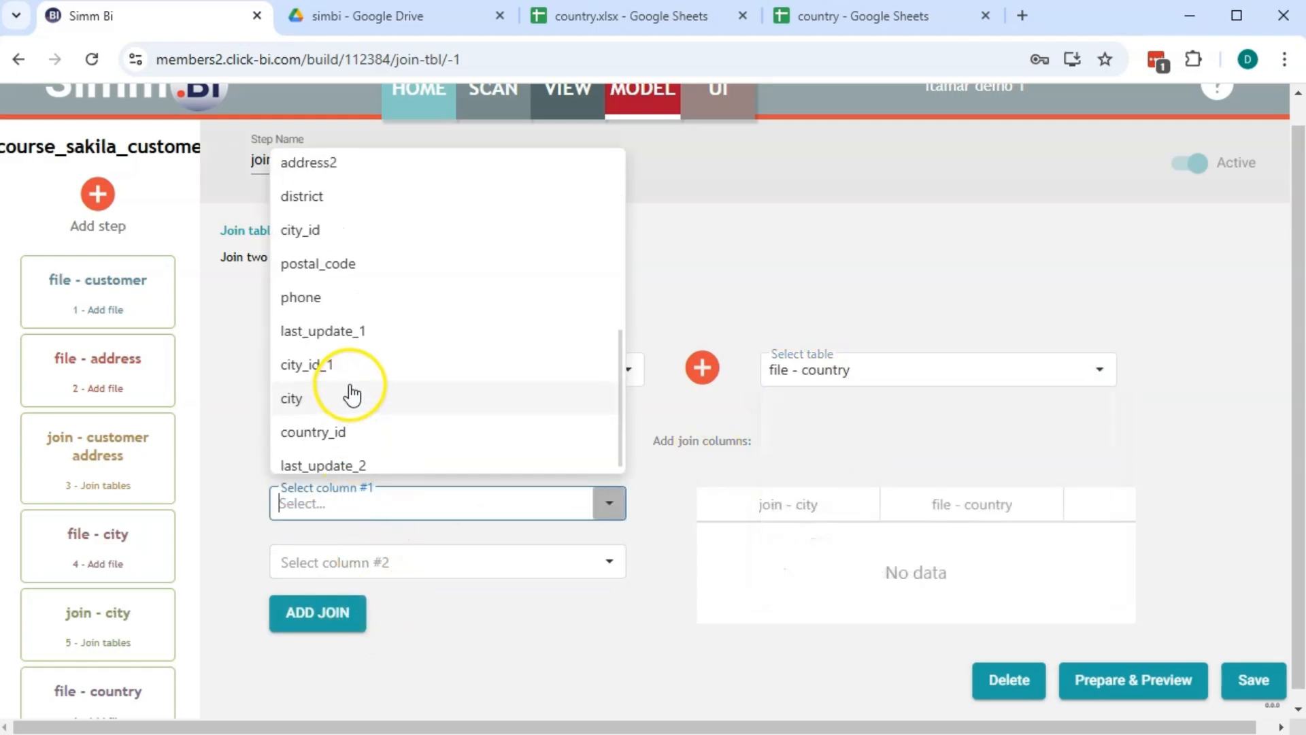
left_click(365, 422)
left_click(376, 575)
scroll(378, 571, "down", 1)
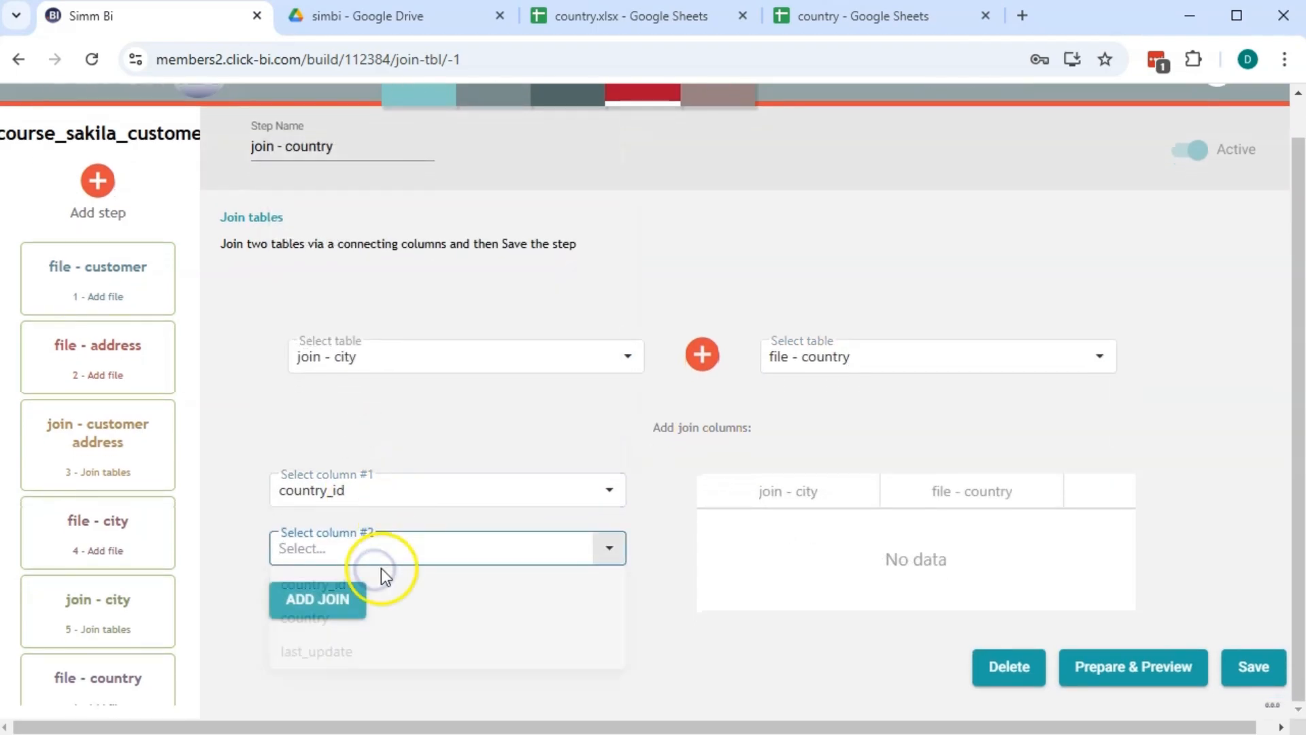
left_click(387, 544)
left_click(363, 586)
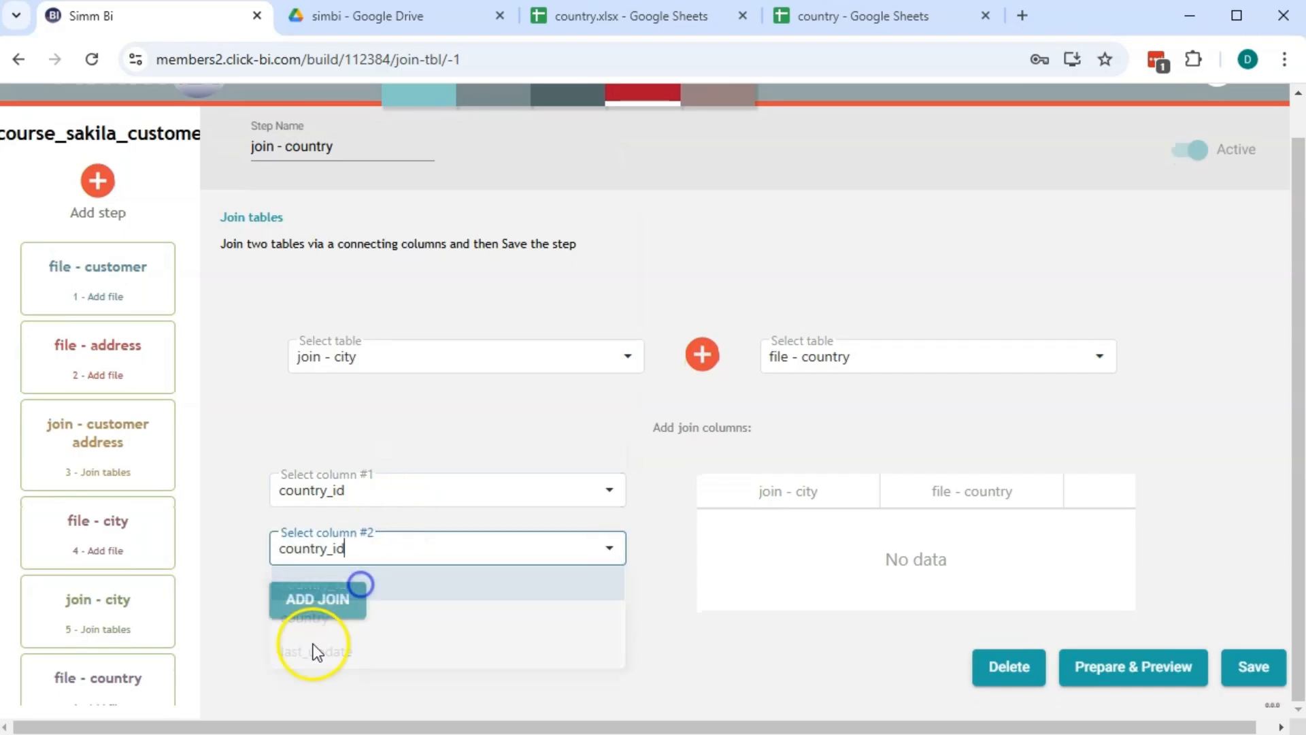
left_click(319, 601)
left_click(1115, 659)
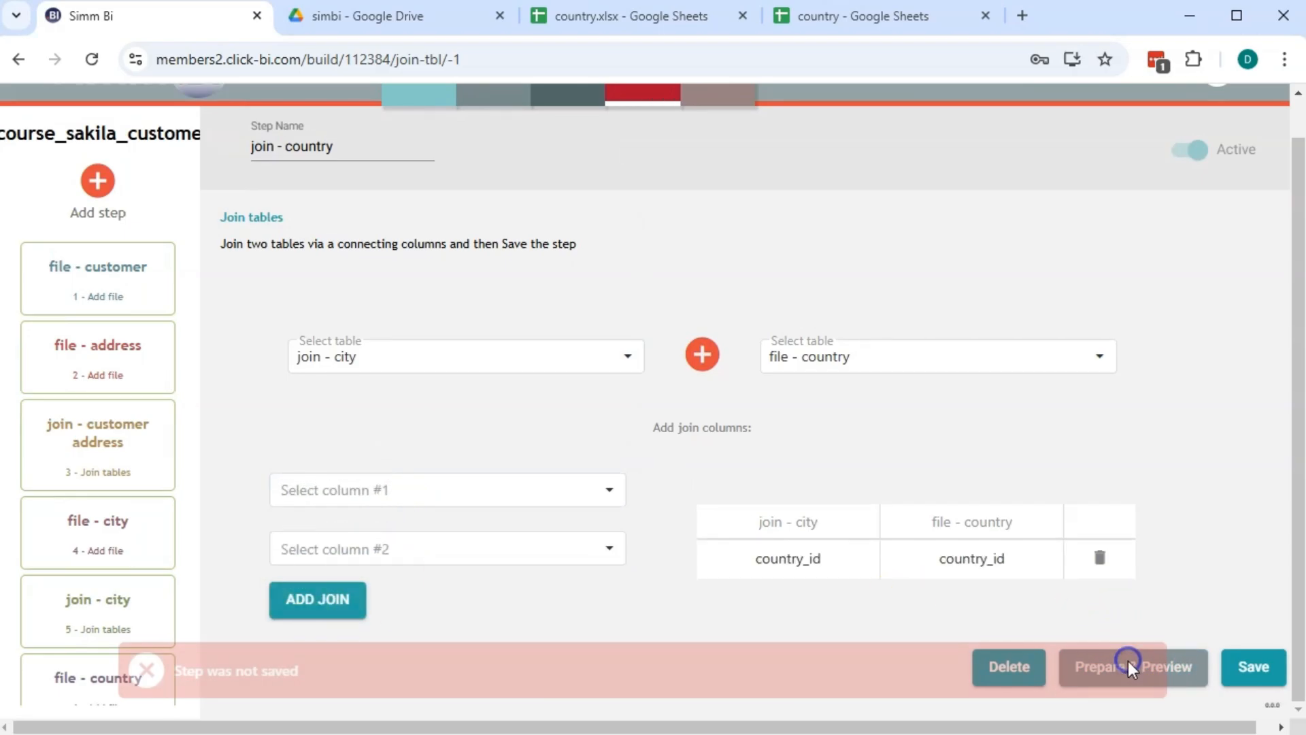
left_click(1258, 672)
left_click(1189, 681)
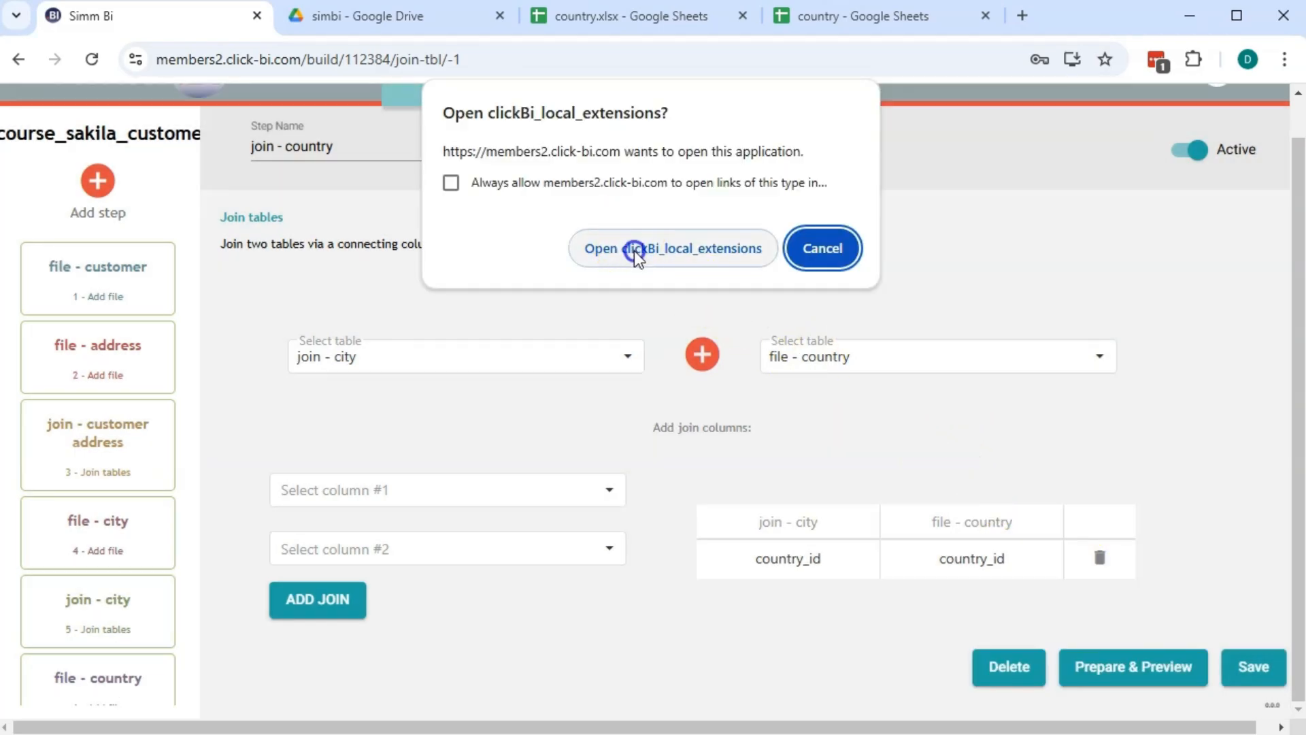
left_click(634, 248)
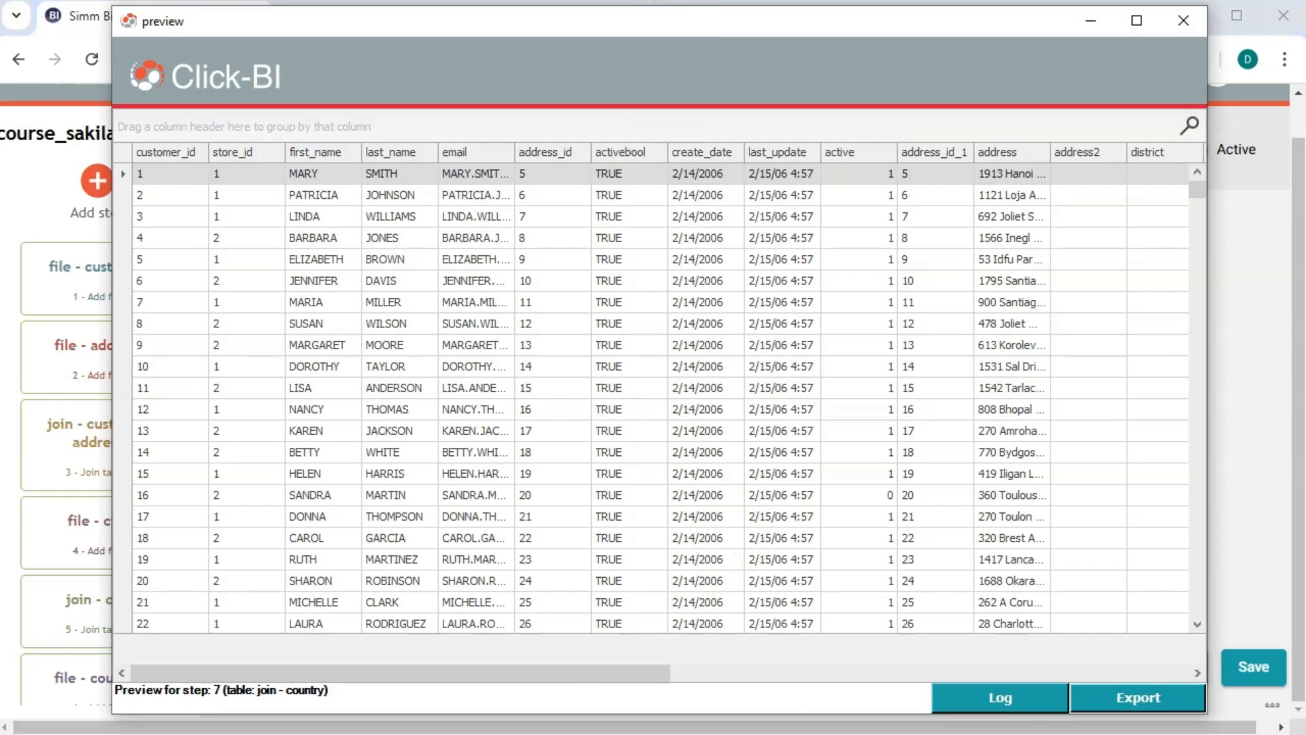
left_click_drag(521, 676, 1102, 598)
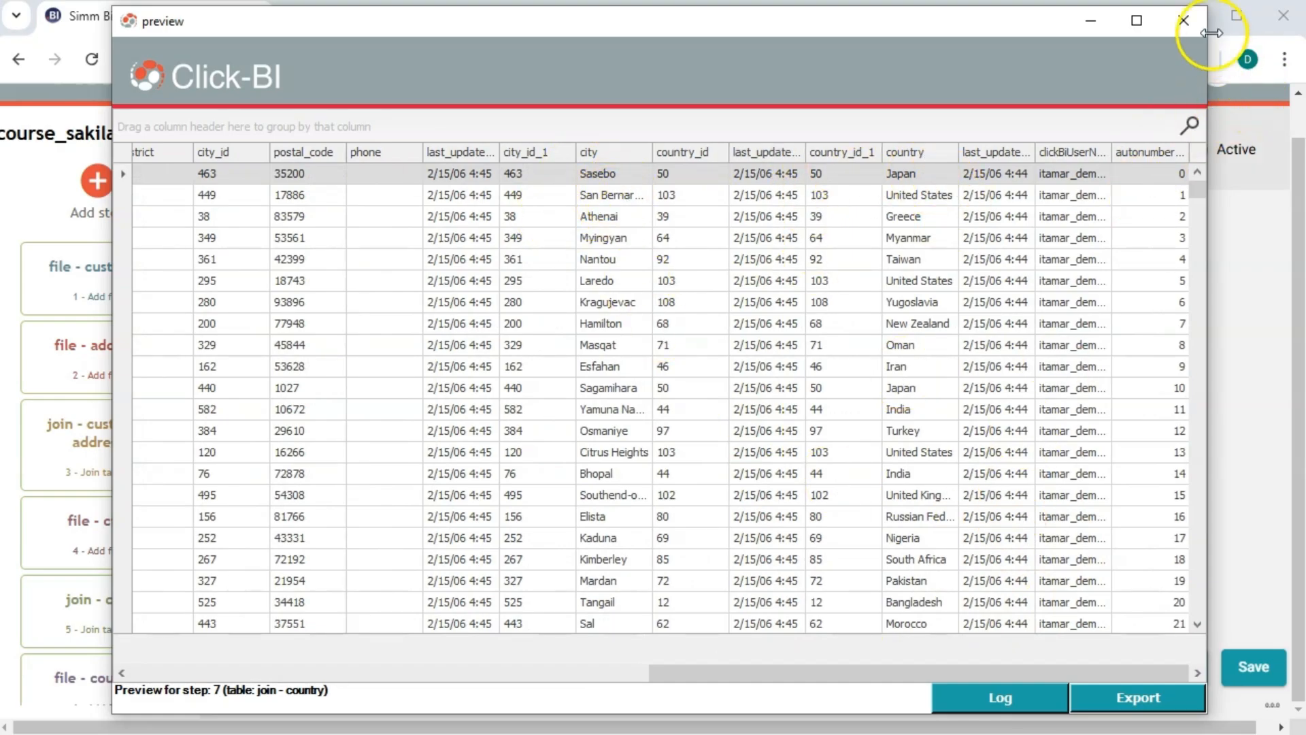
left_click(1187, 20)
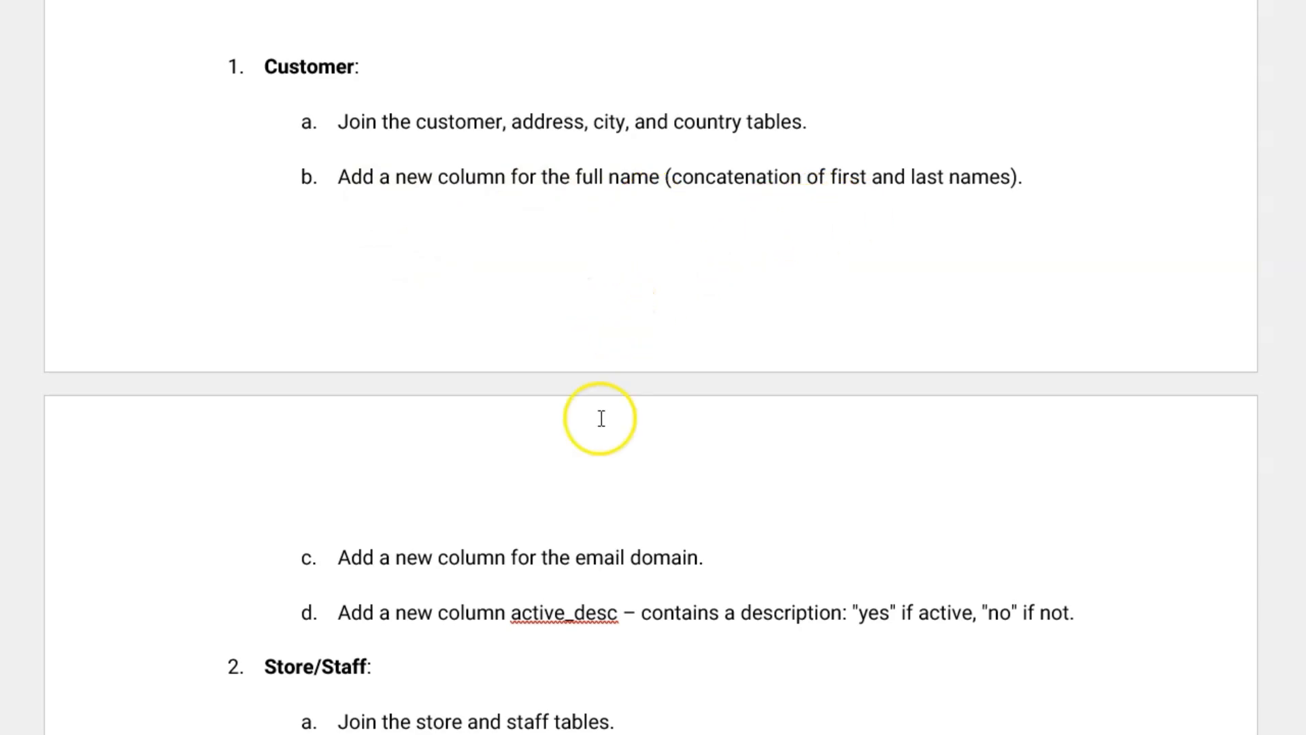
Create an Add column step named 'add full name'
left_click(97, 180)
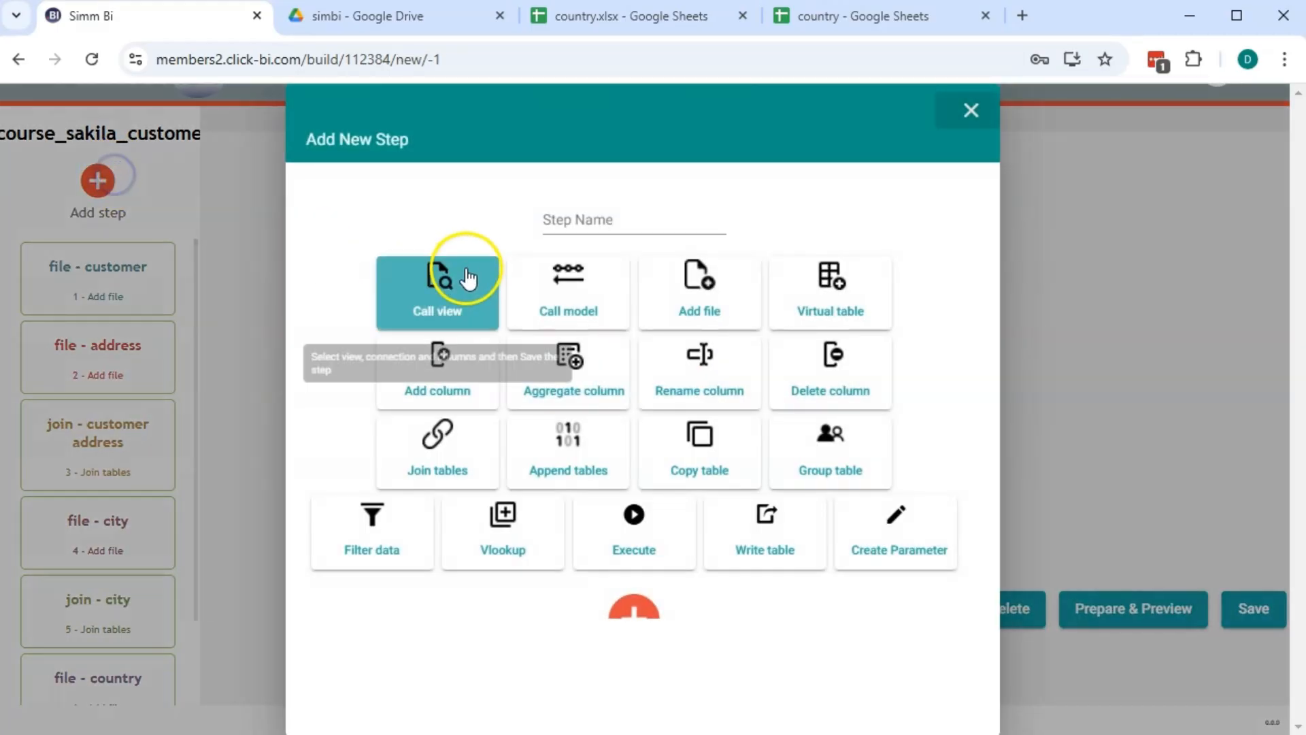
left_click(442, 395)
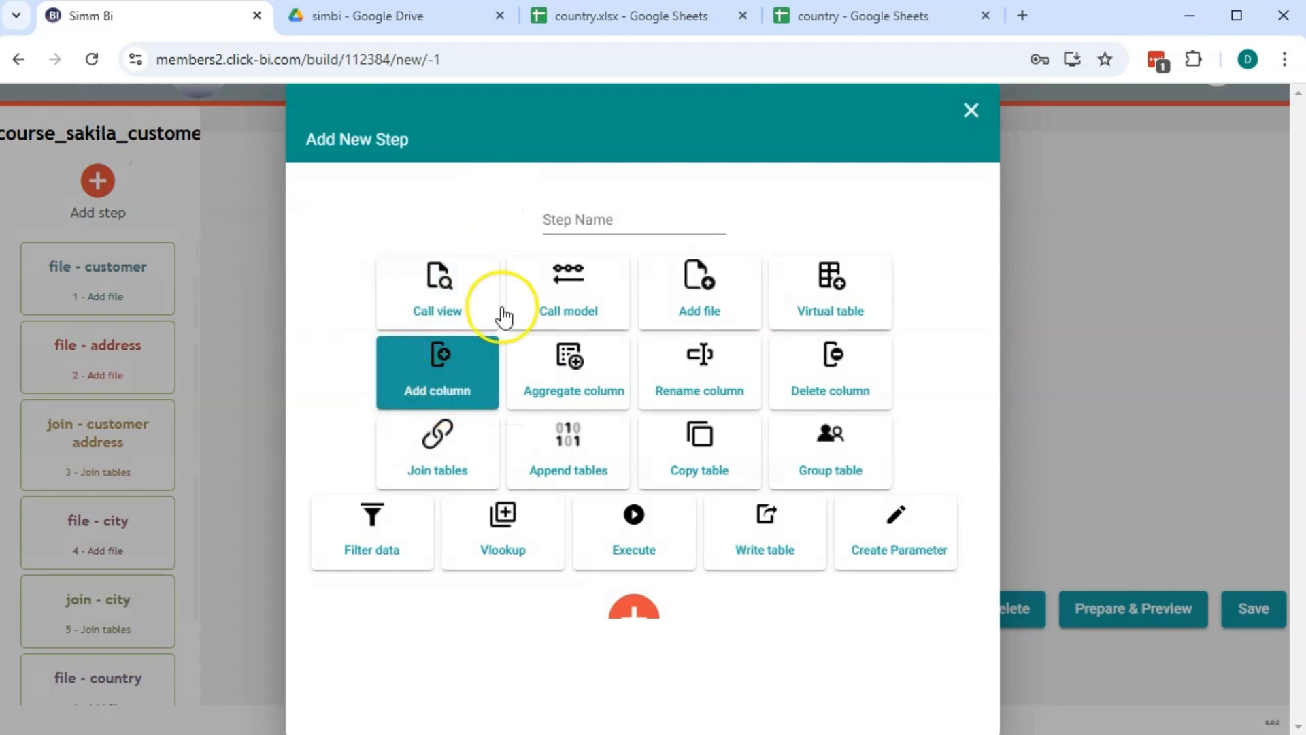
left_click(604, 215)
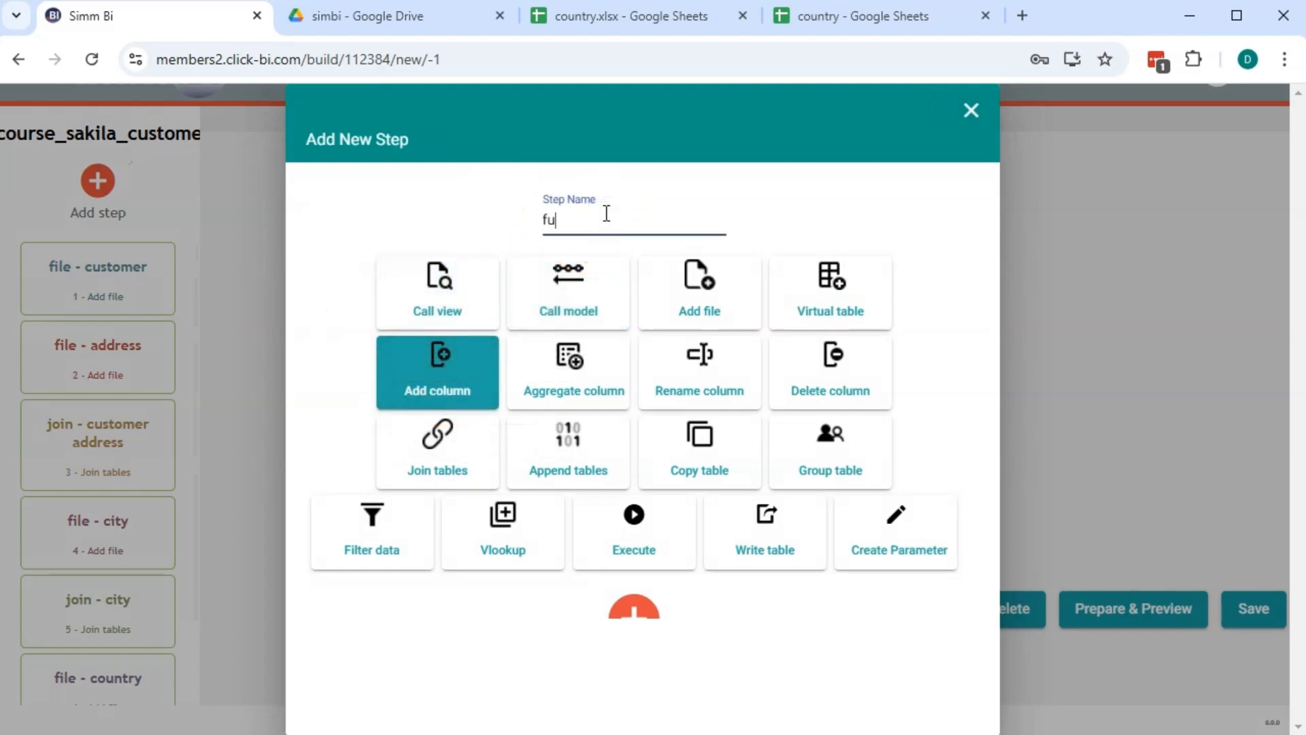
type("full name")
key("Home")
type("add")
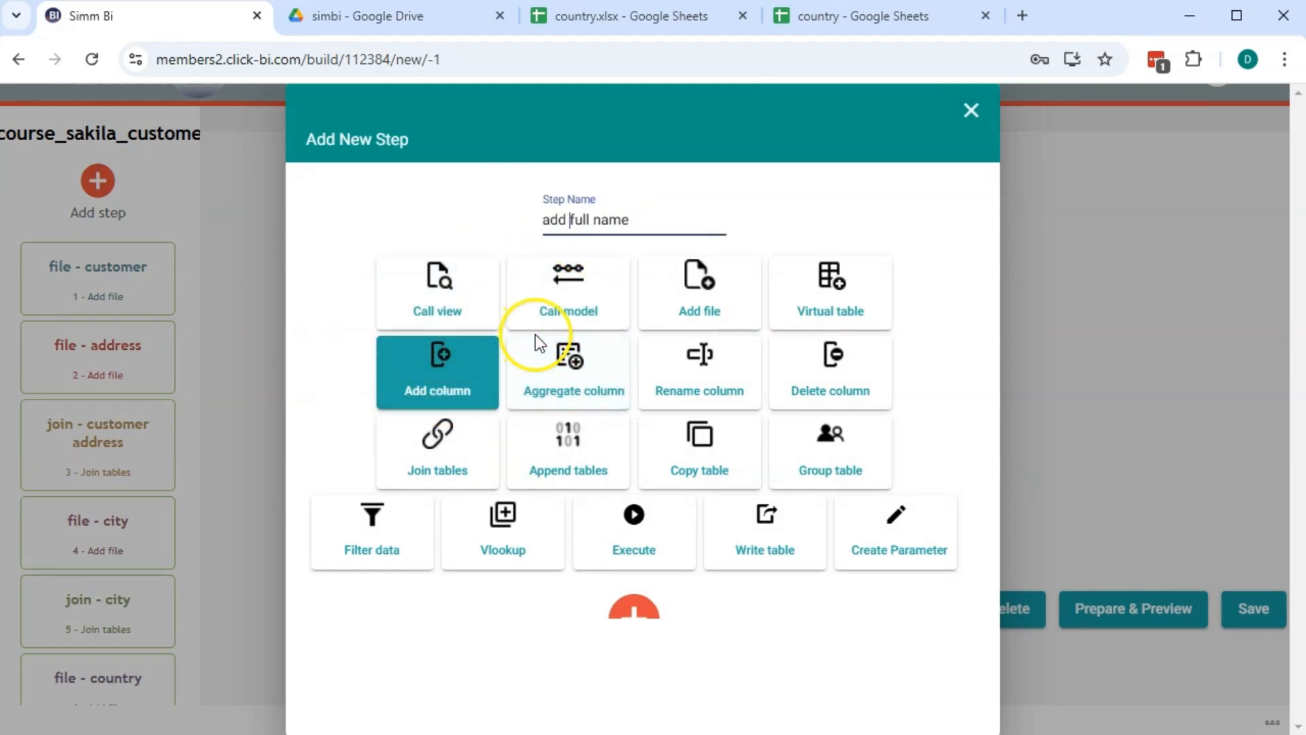
left_click(634, 613)
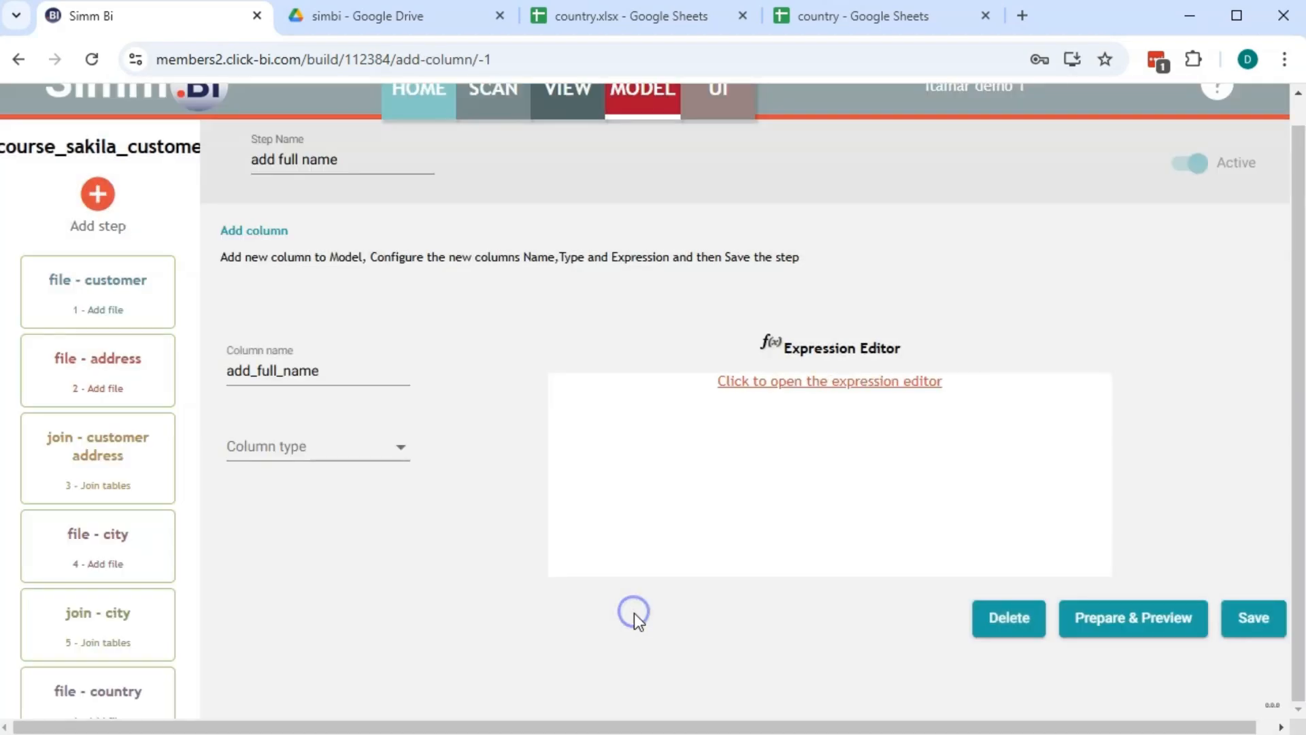
Set add_full_name's type to String and launch its expression editor
left_click(318, 446)
left_click(261, 577)
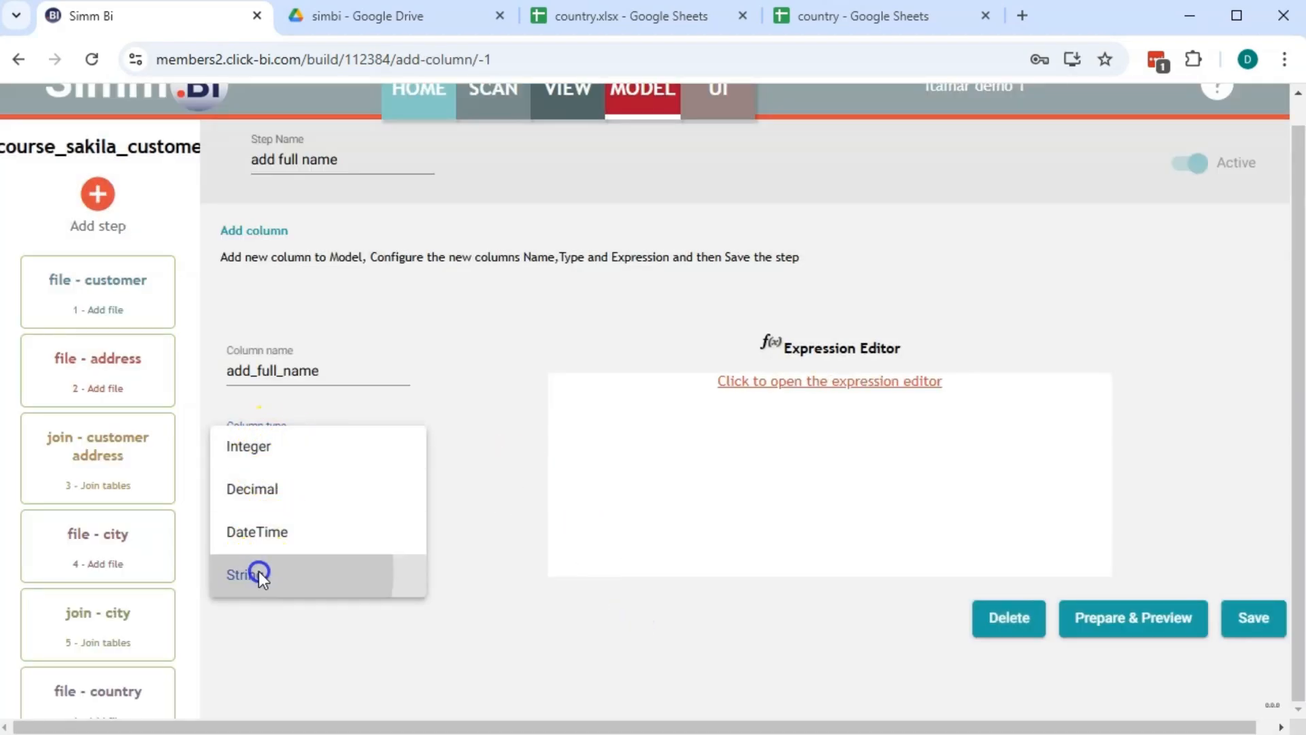
left_click(765, 383)
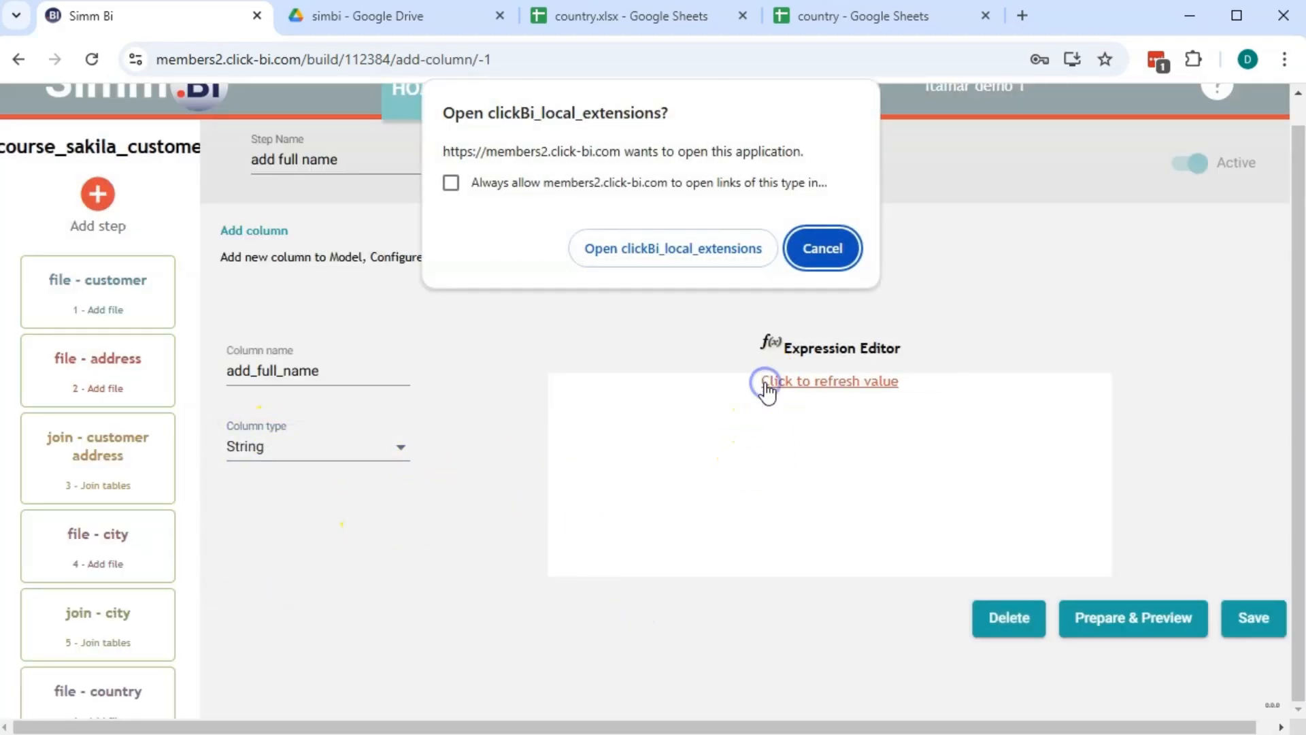
left_click(692, 247)
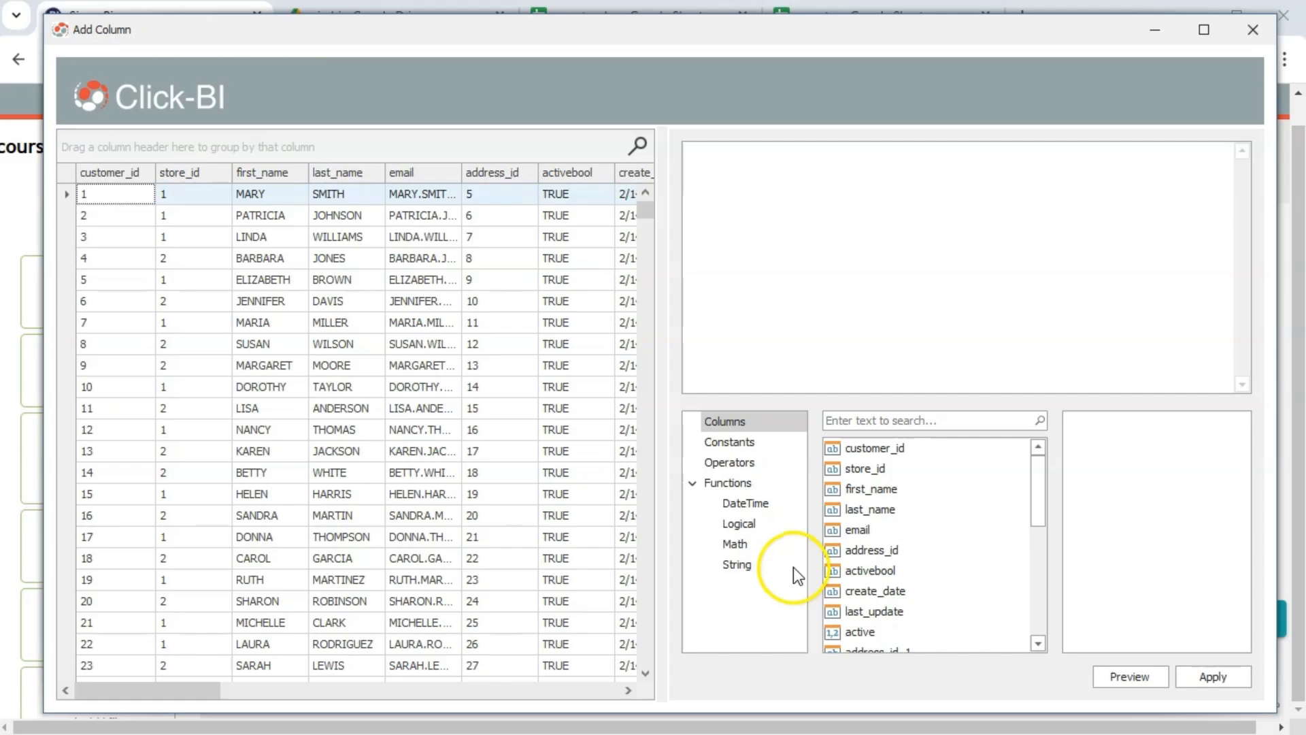
Start the expression with Concat of [first_name] and a ' ' separator
left_click(737, 566)
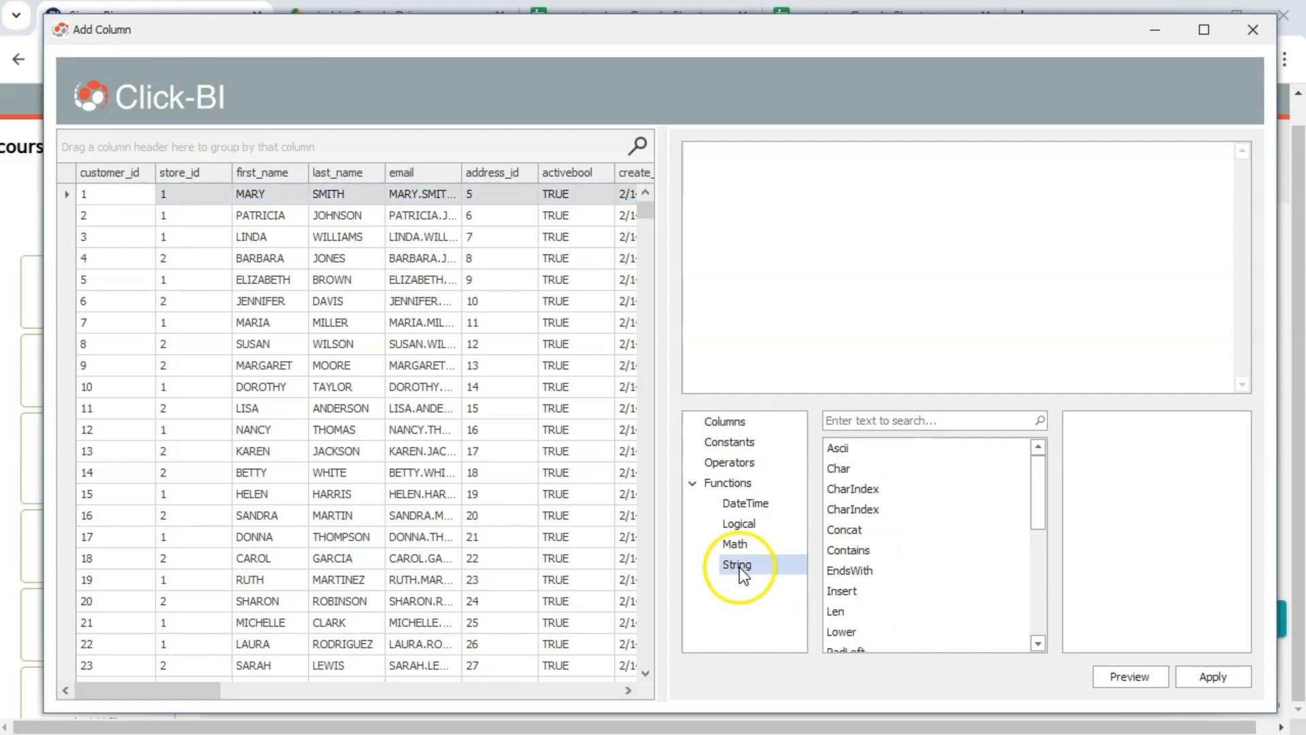
double_click(853, 535)
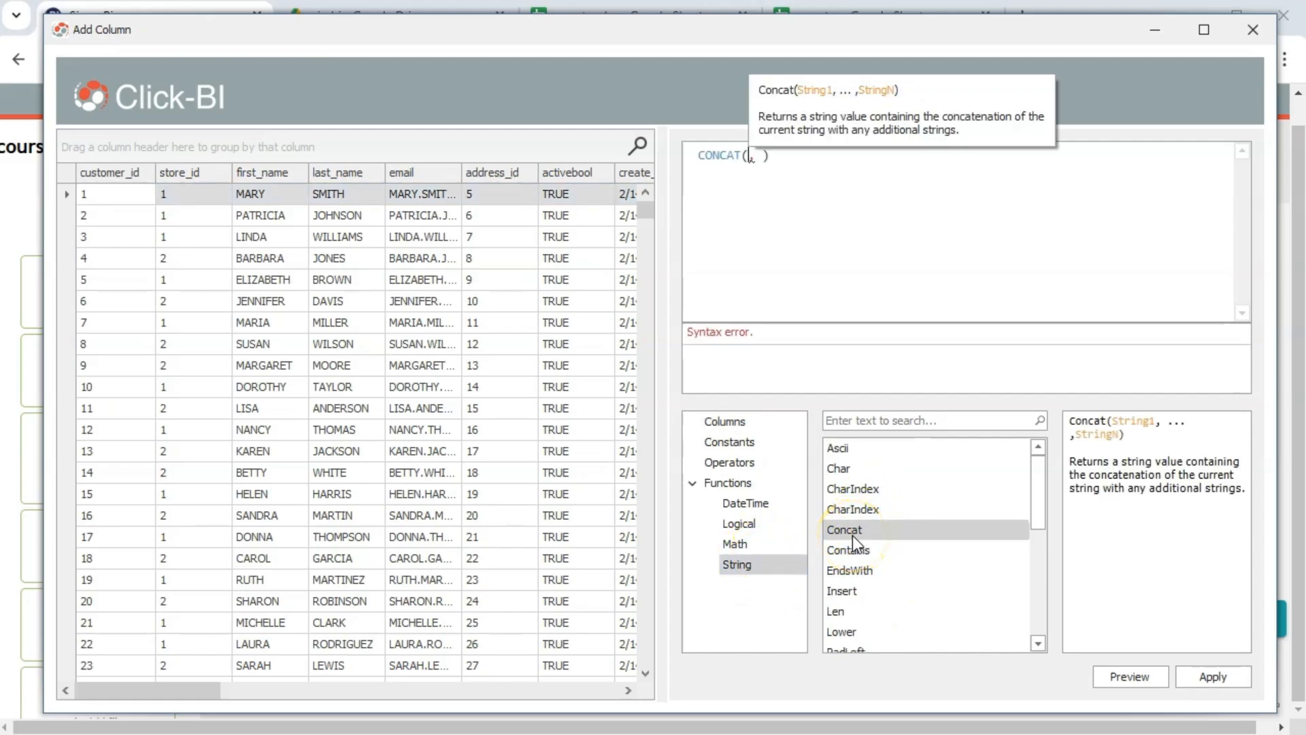
left_click(727, 421)
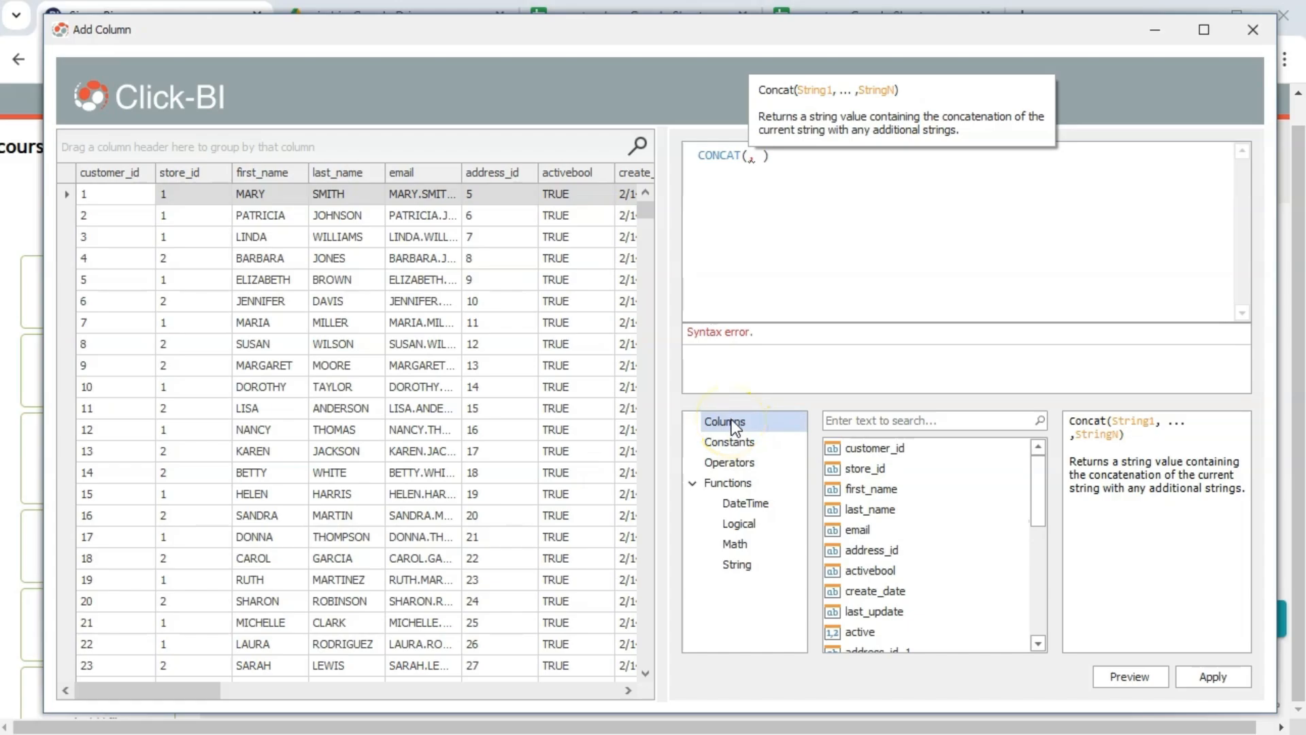
double_click(877, 490)
left_click(846, 168)
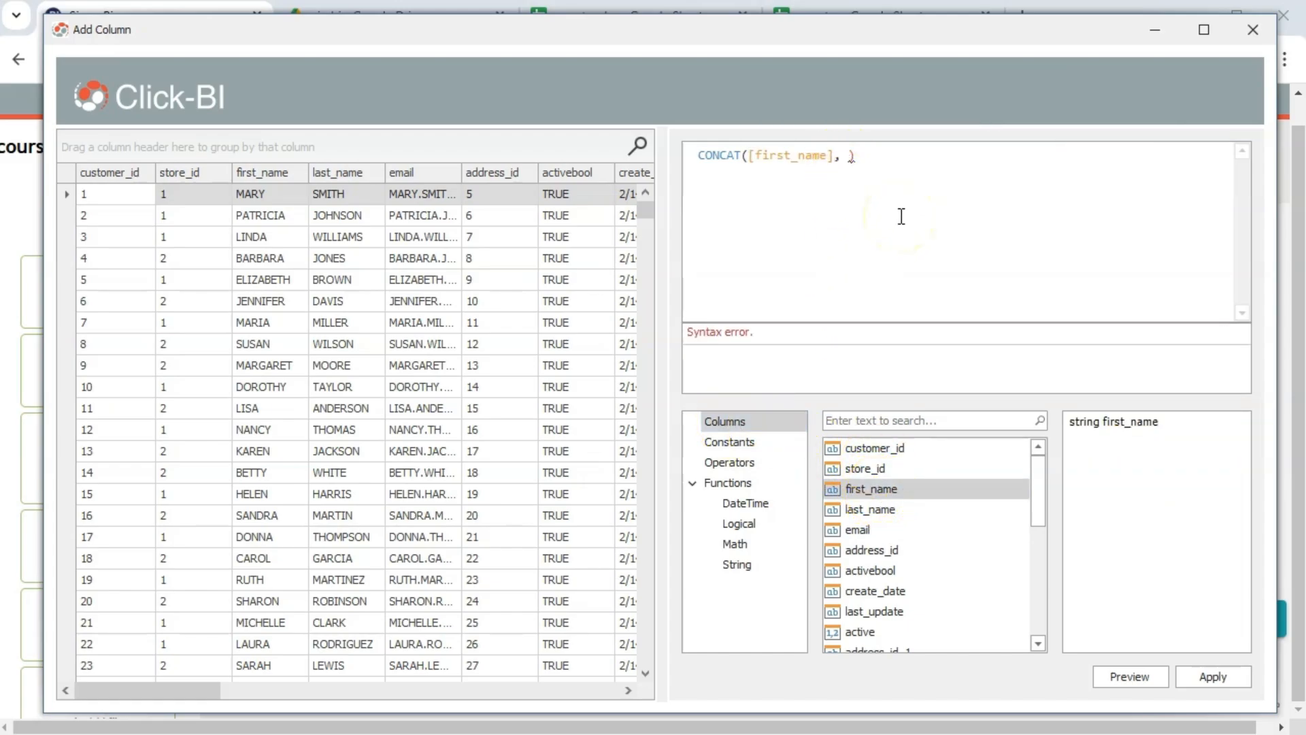
type("' ',")
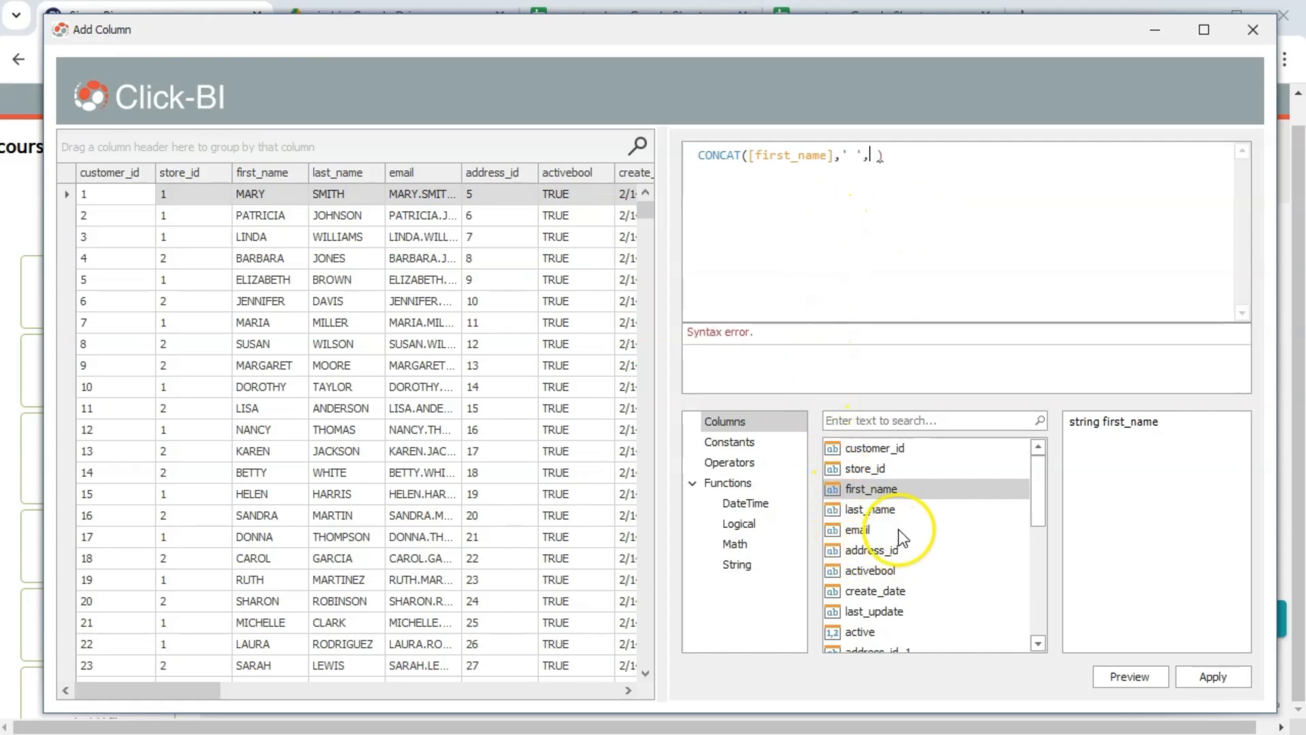
Add [last_name] as the final argument, preview the full names, and put it on its own line
left_click(882, 510)
double_click(880, 508)
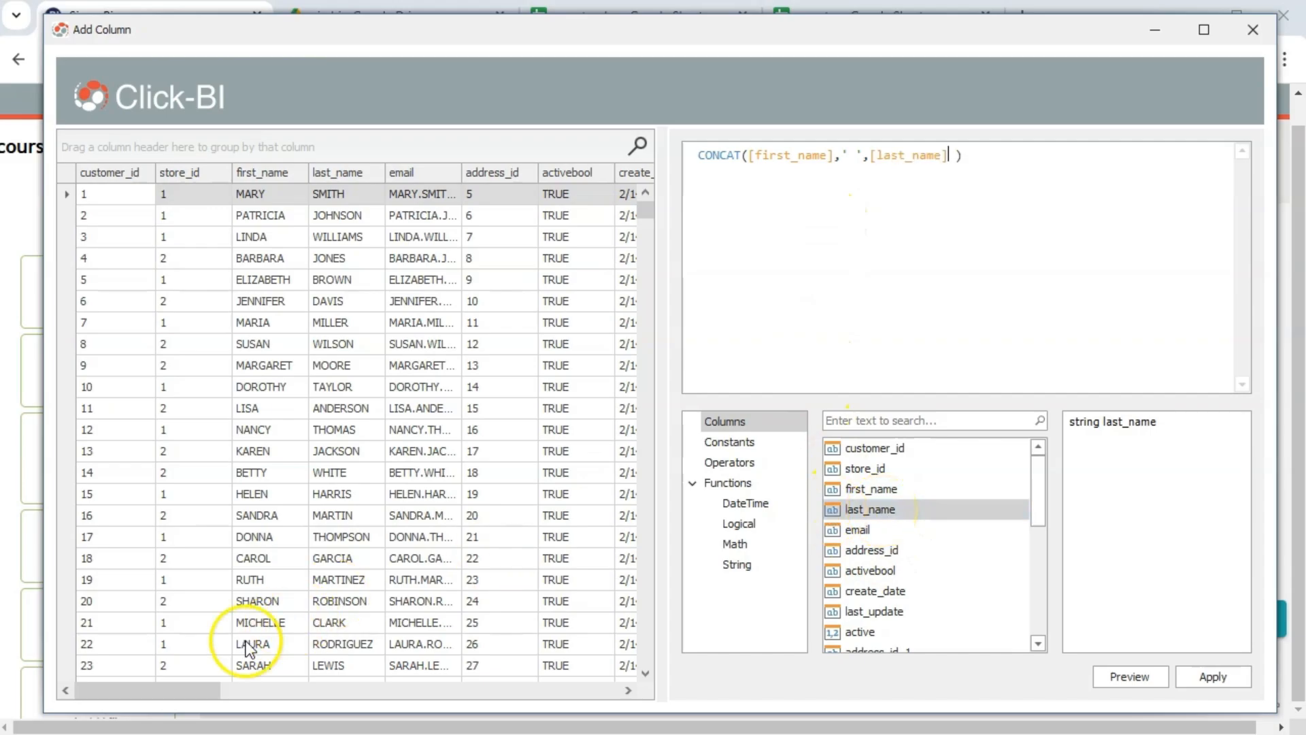
left_click_drag(195, 688, 604, 653)
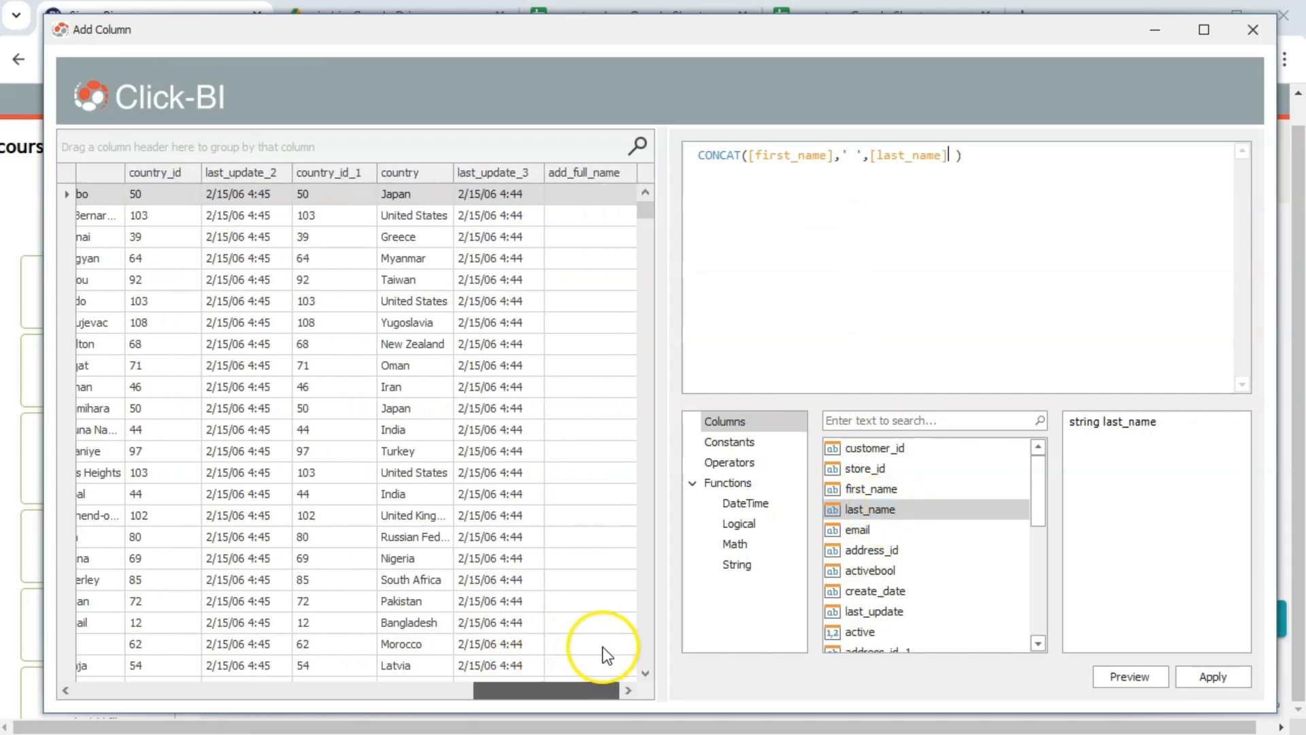
left_click(1122, 676)
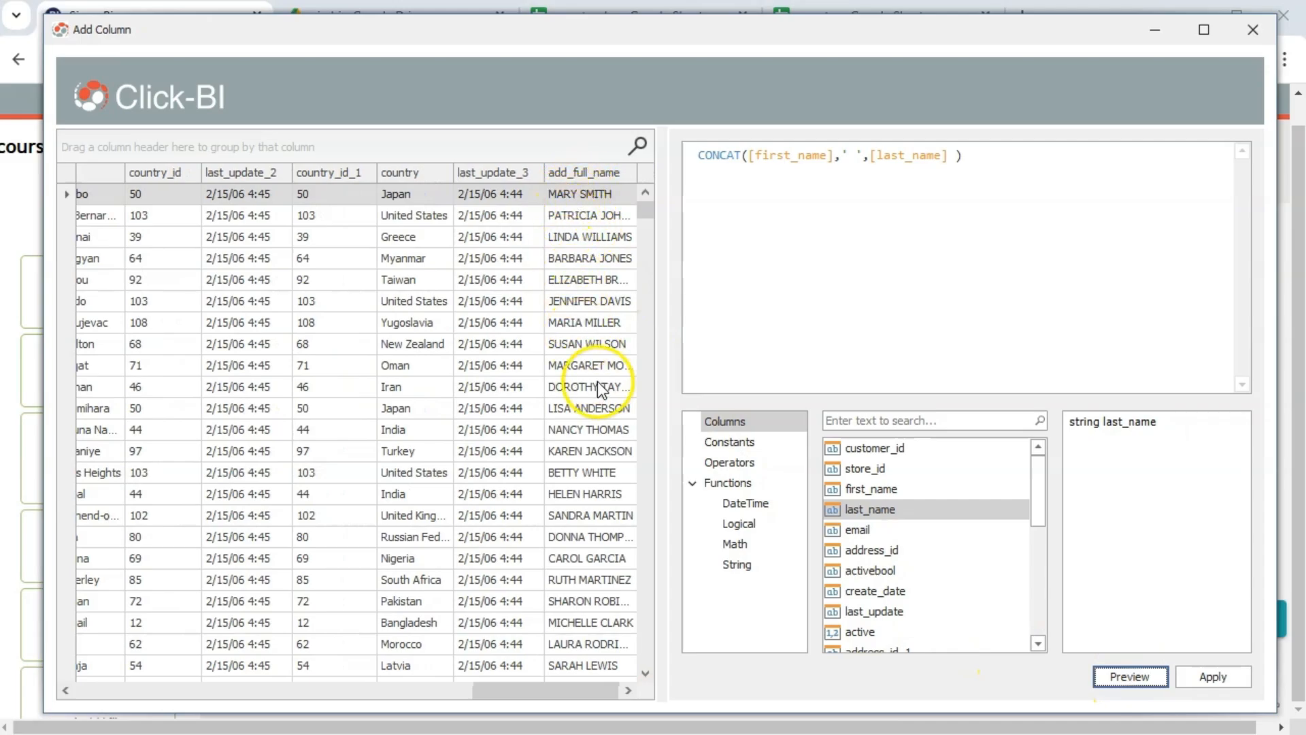
left_click(749, 158)
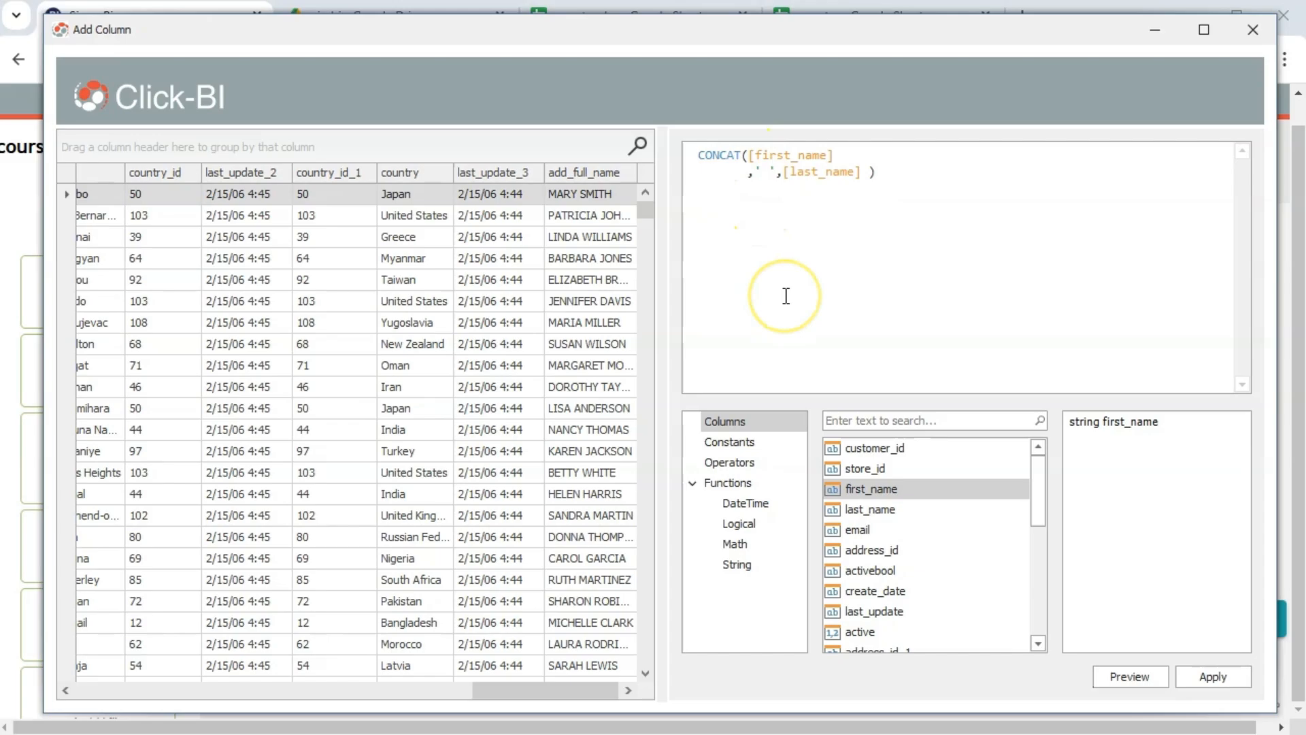
key("Return")
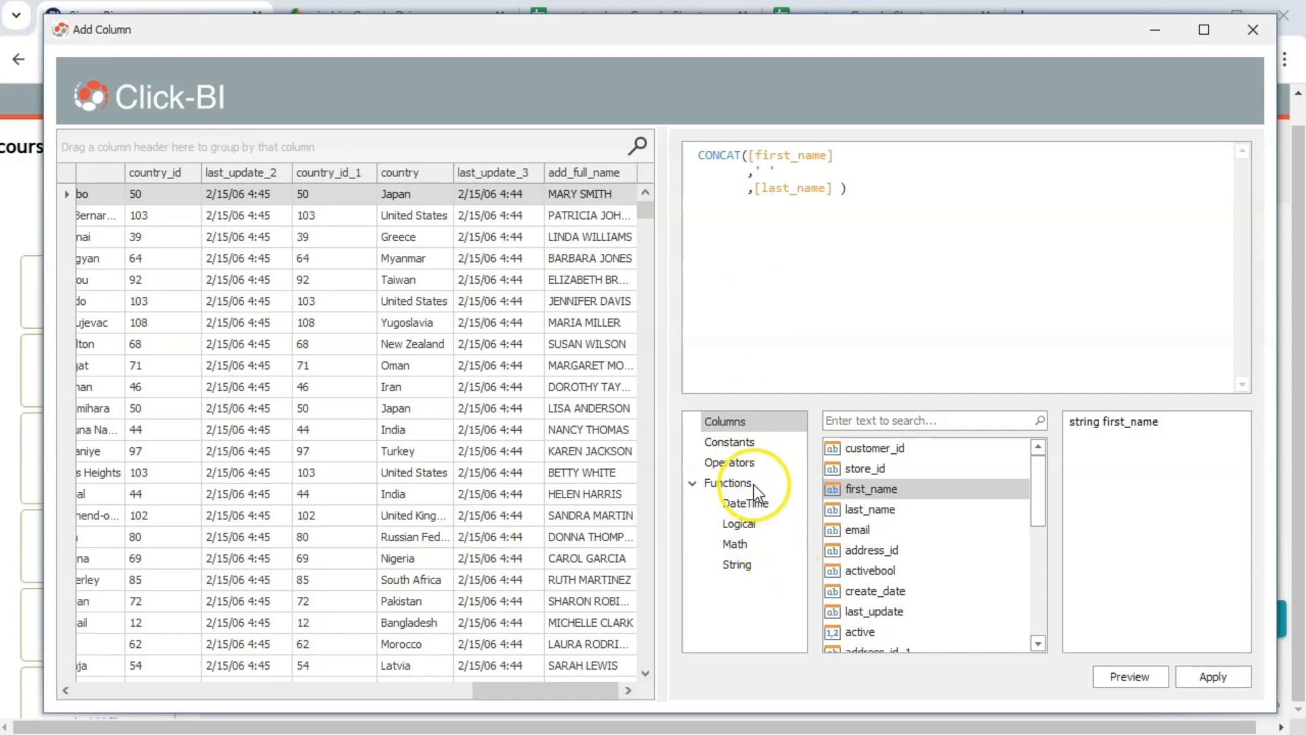
Insert a Substring call at the start of the Concat formula
scroll(885, 500, "down", 1)
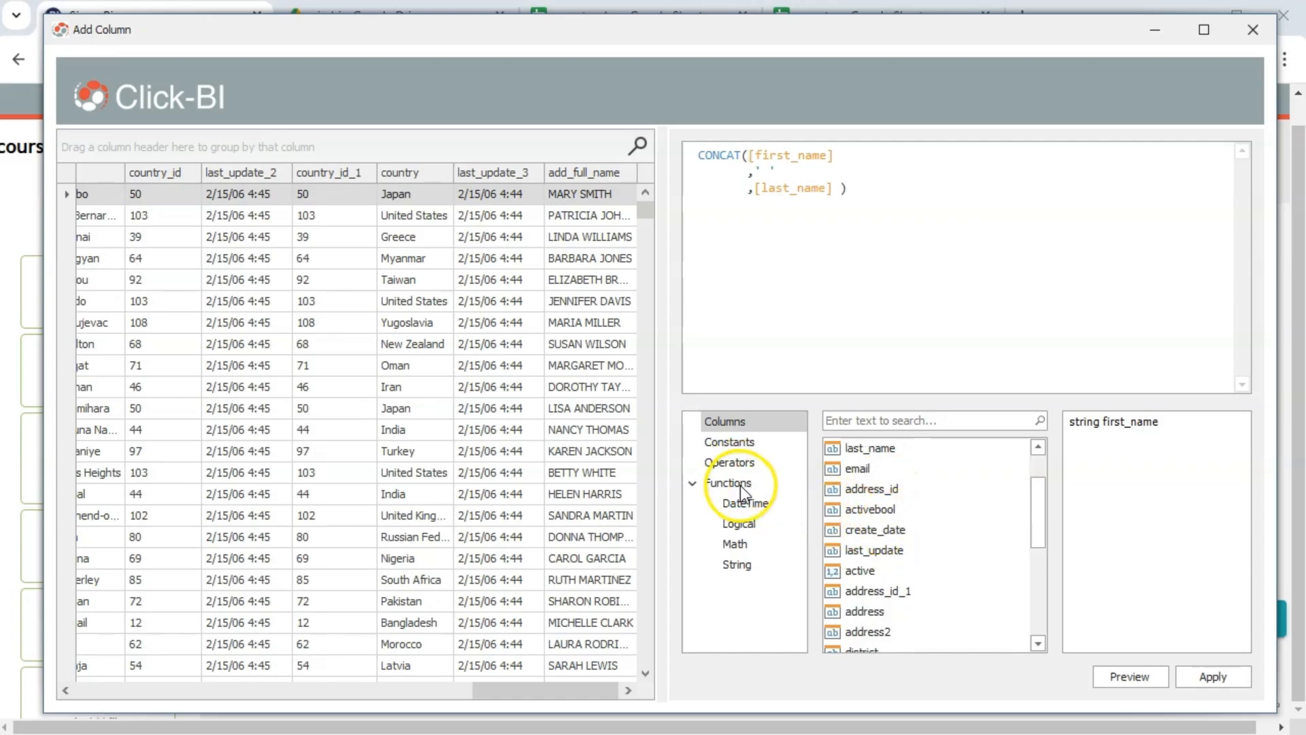
left_click(742, 564)
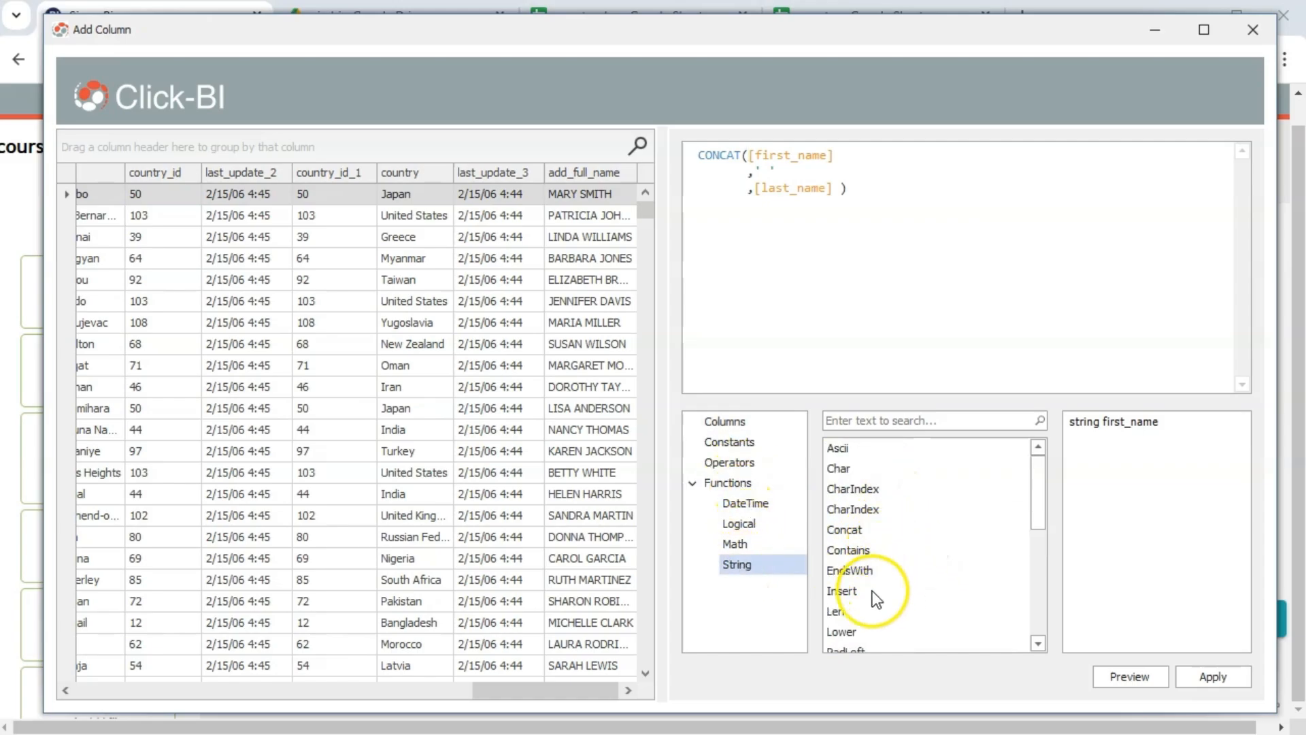
scroll(872, 591, "down", 4)
left_click(869, 571)
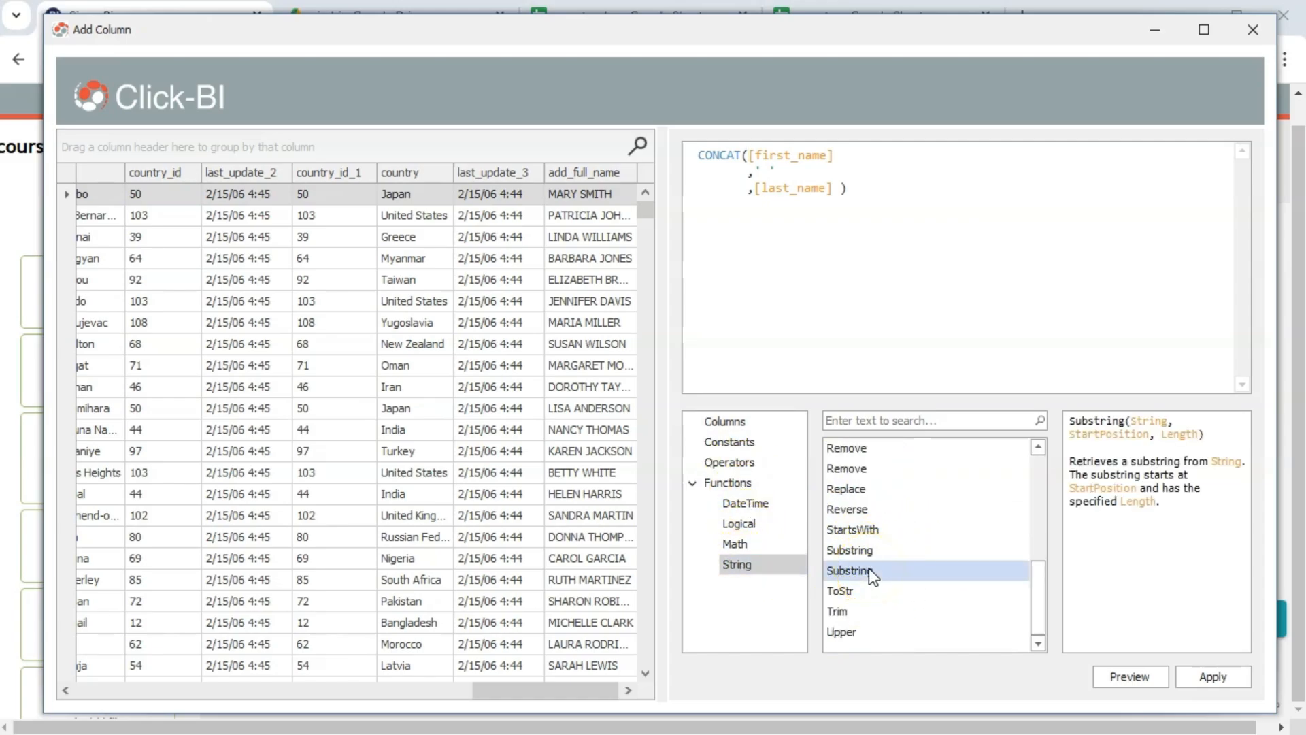
left_click(752, 158)
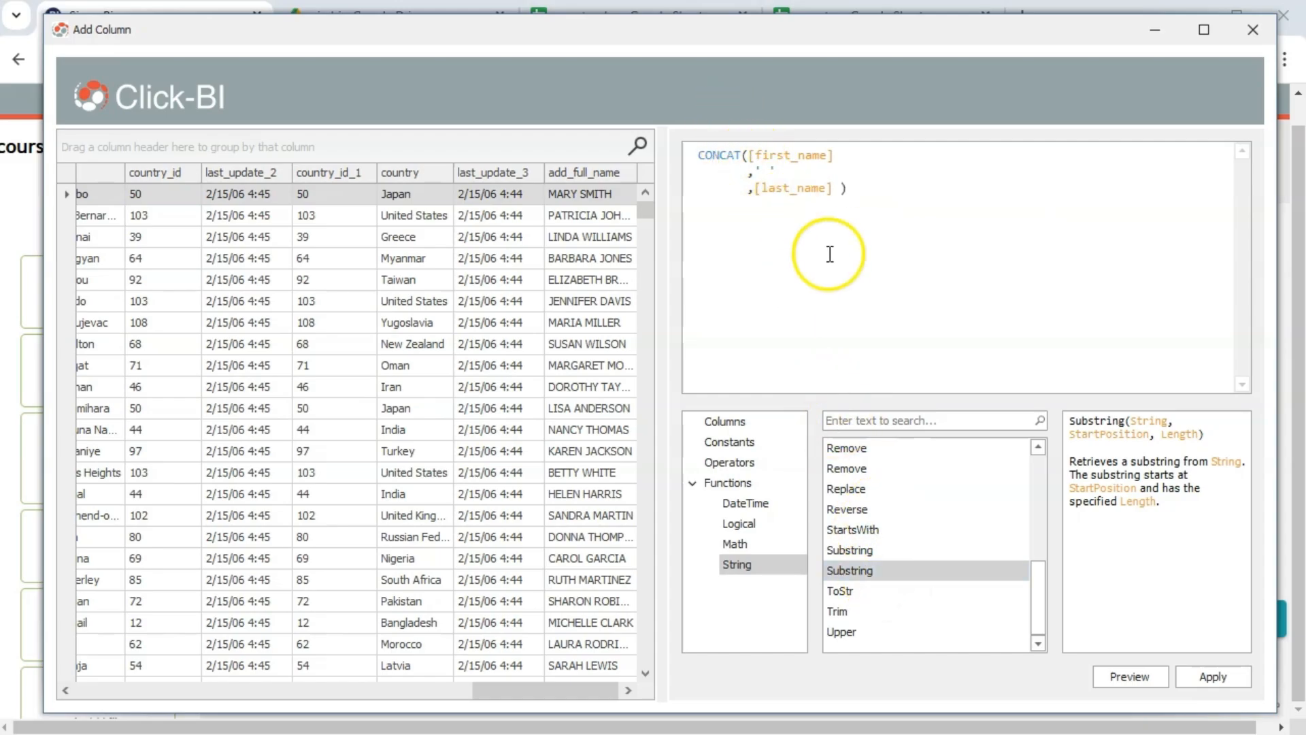
double_click(868, 569)
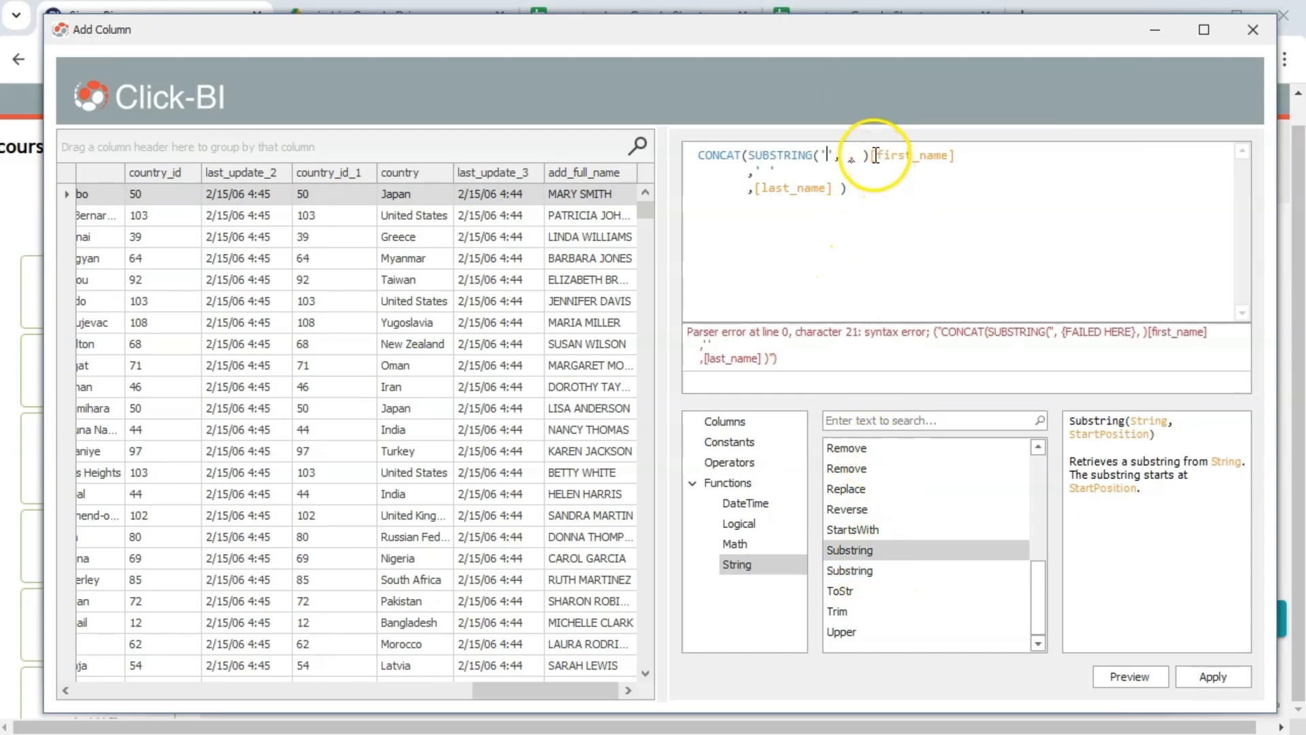
Move [first_name] inside Substring as its text argument
left_click_drag(873, 155, 962, 155)
key("ctrl+c")
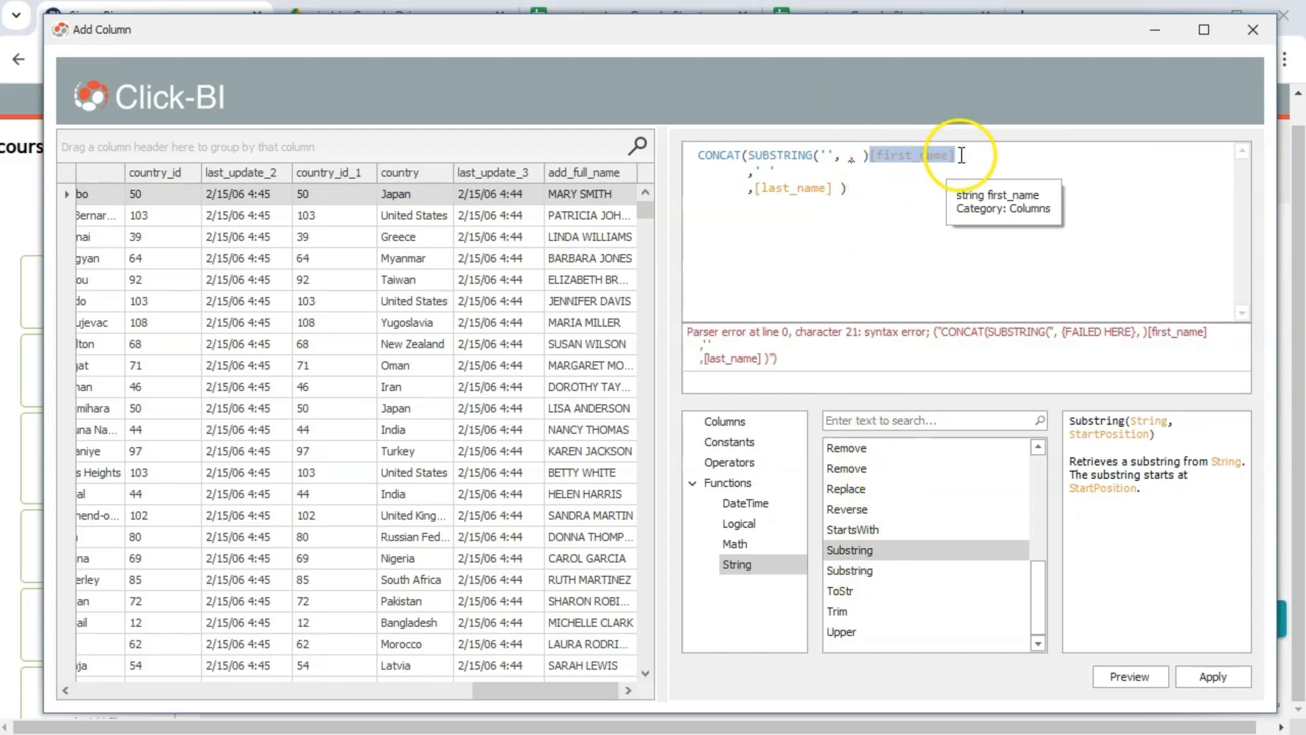
key("Delete")
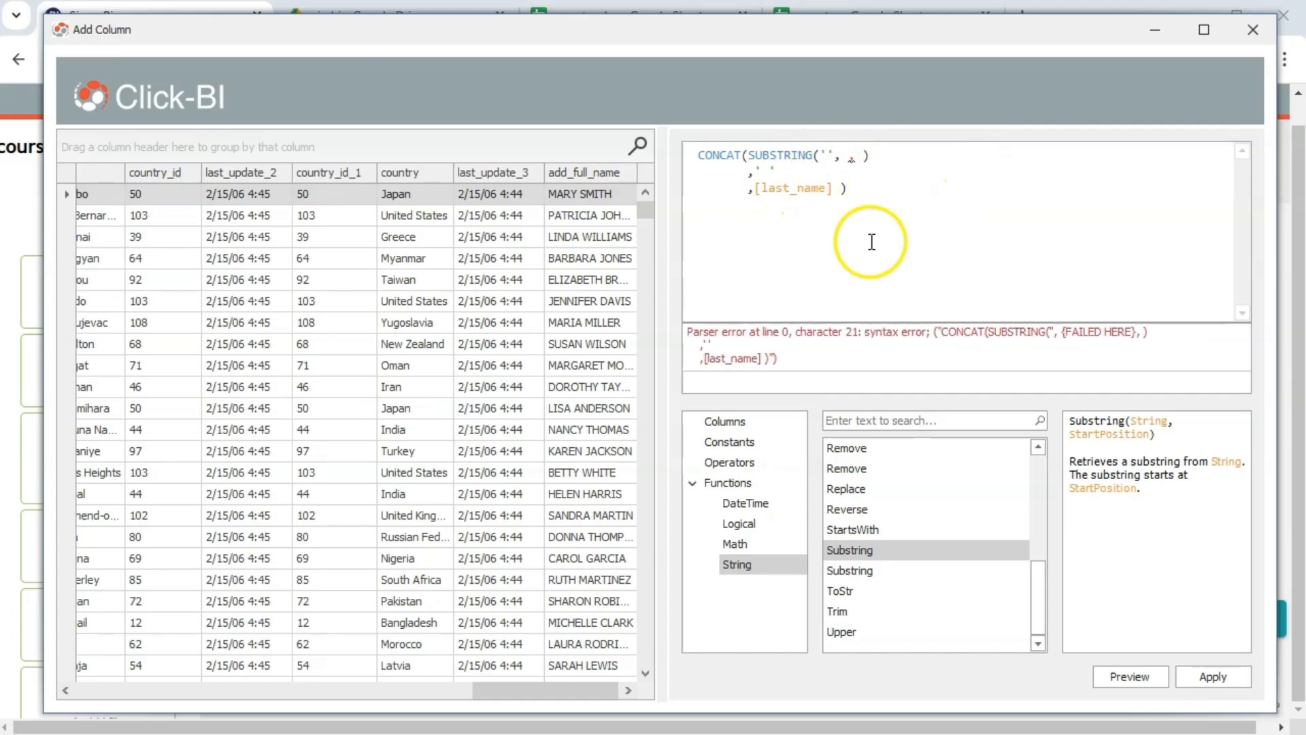
key("Left")
key("Left")
key("Left")
key("Left")
key("Left")
key("Left")
key("ctrl+v")
key("Delete")
key("ctrl+Left")
key("ctrl+Left")
key("ctrl+Left")
key("BackSpace")
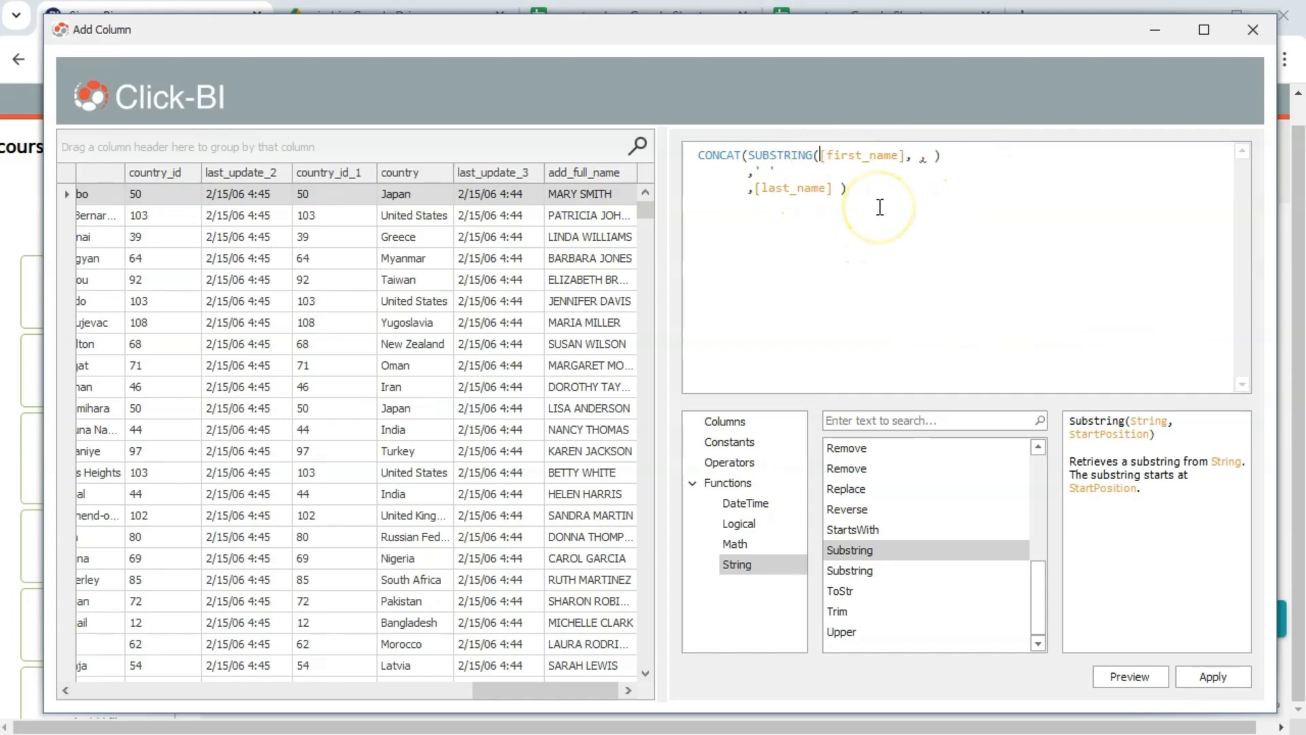
Give Substring start 0 and length 1, then preview initials like M SMITH
left_click(858, 570)
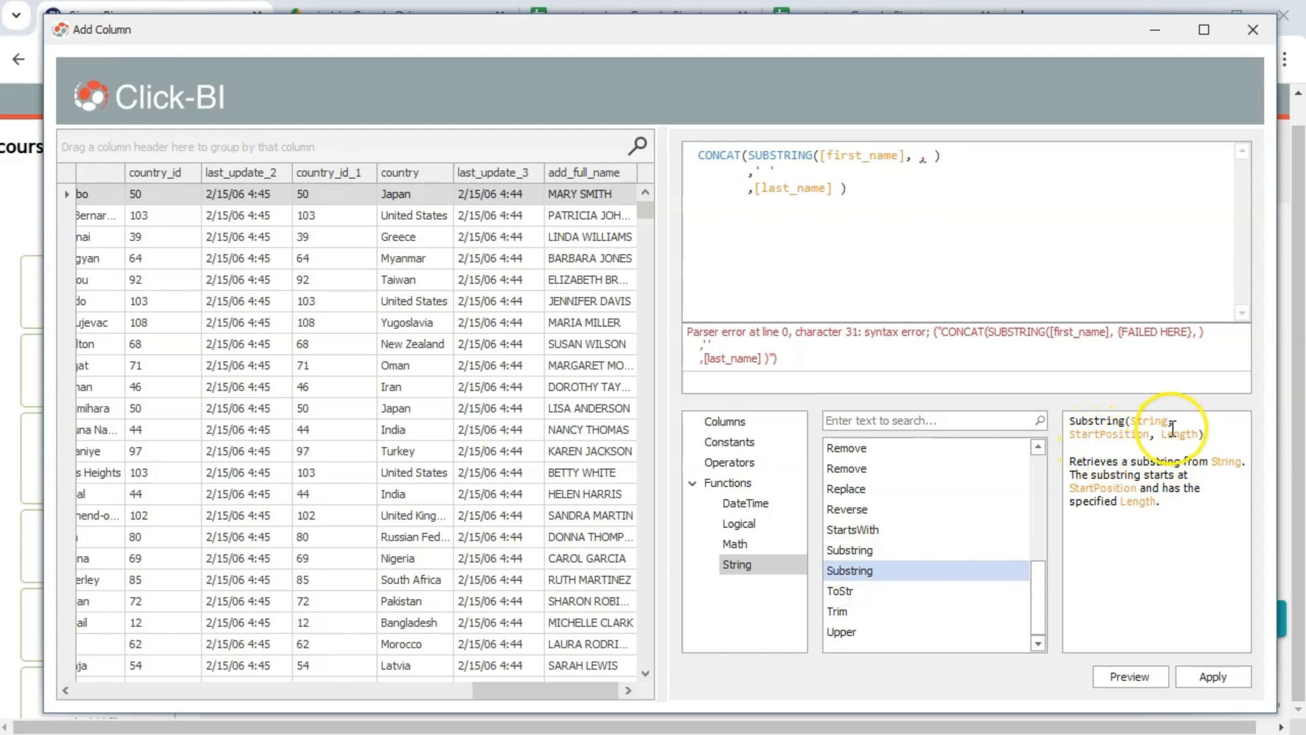
left_click(912, 159)
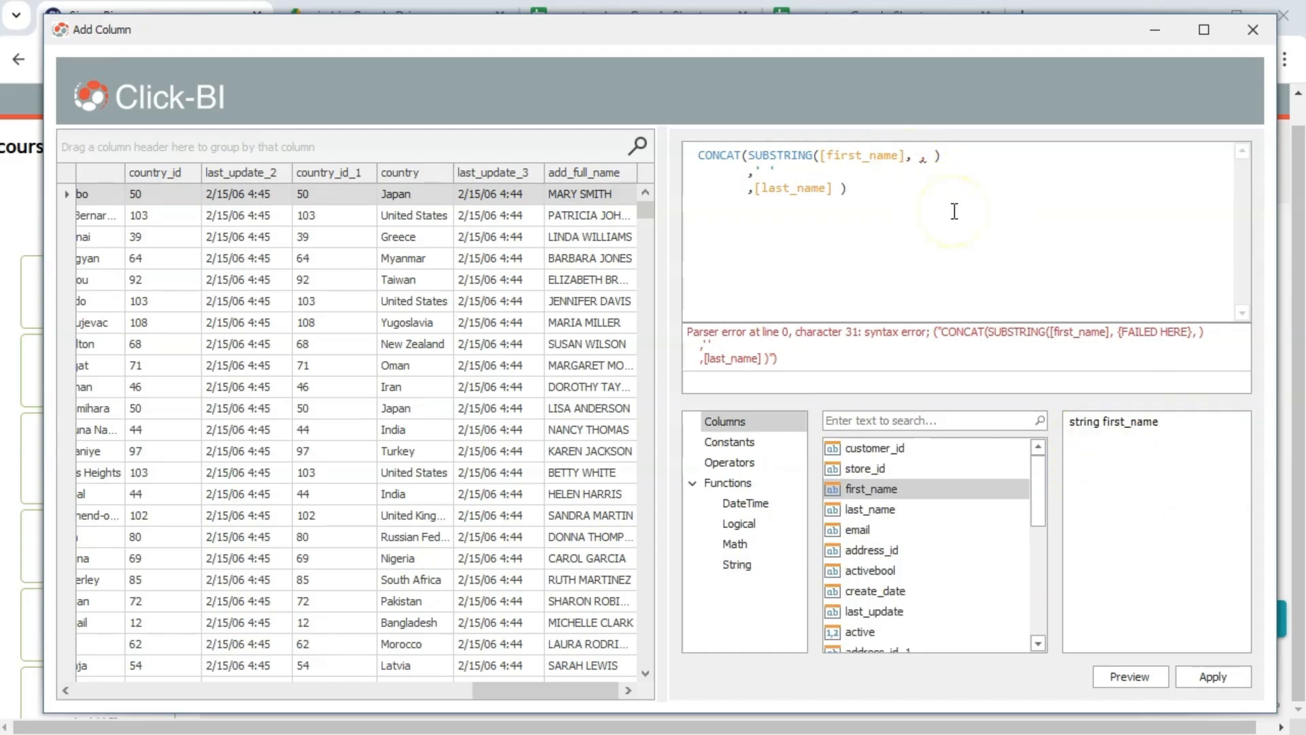
type("0 ,")
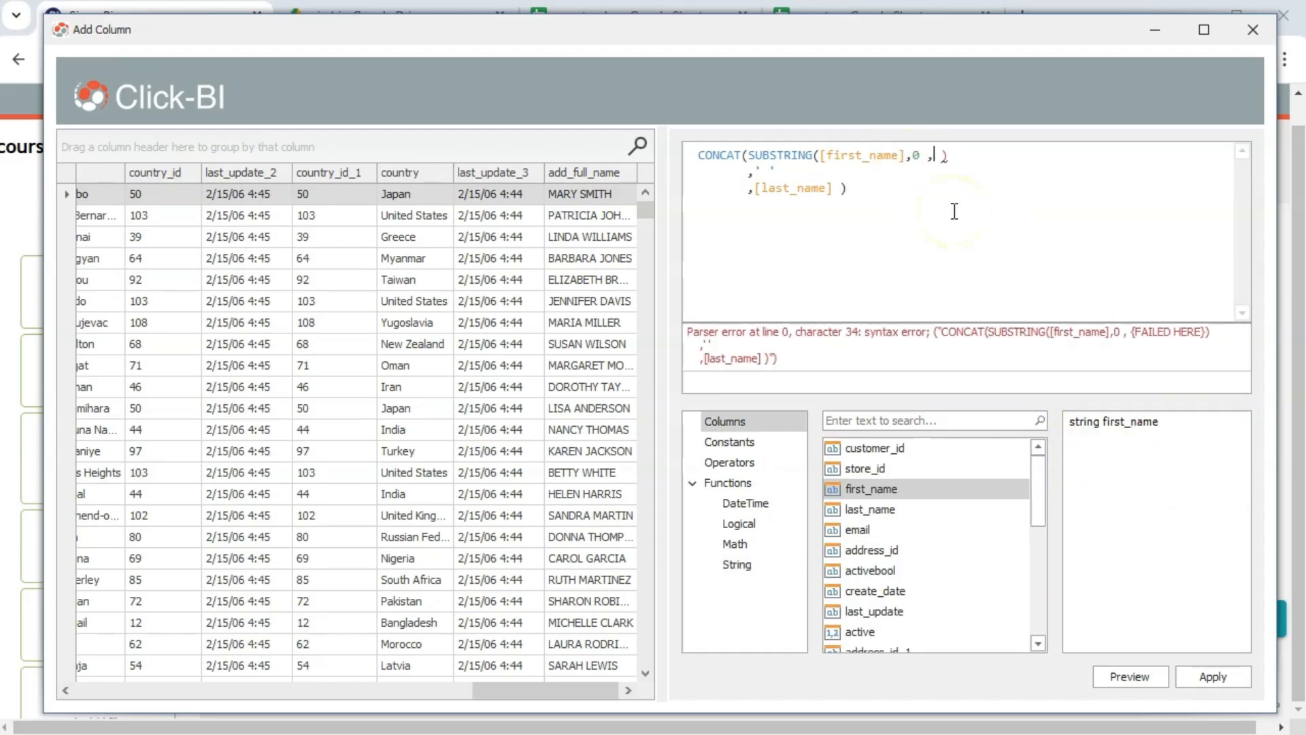
type("1")
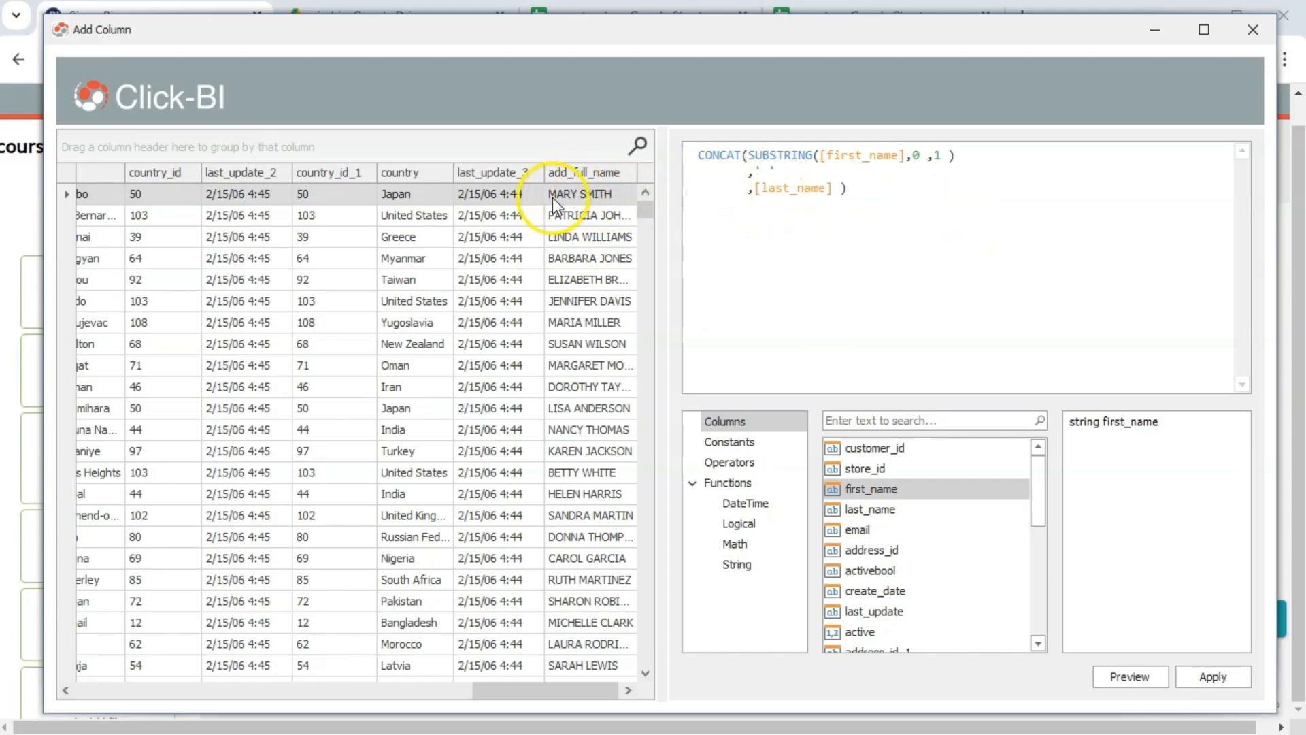
left_click(1158, 686)
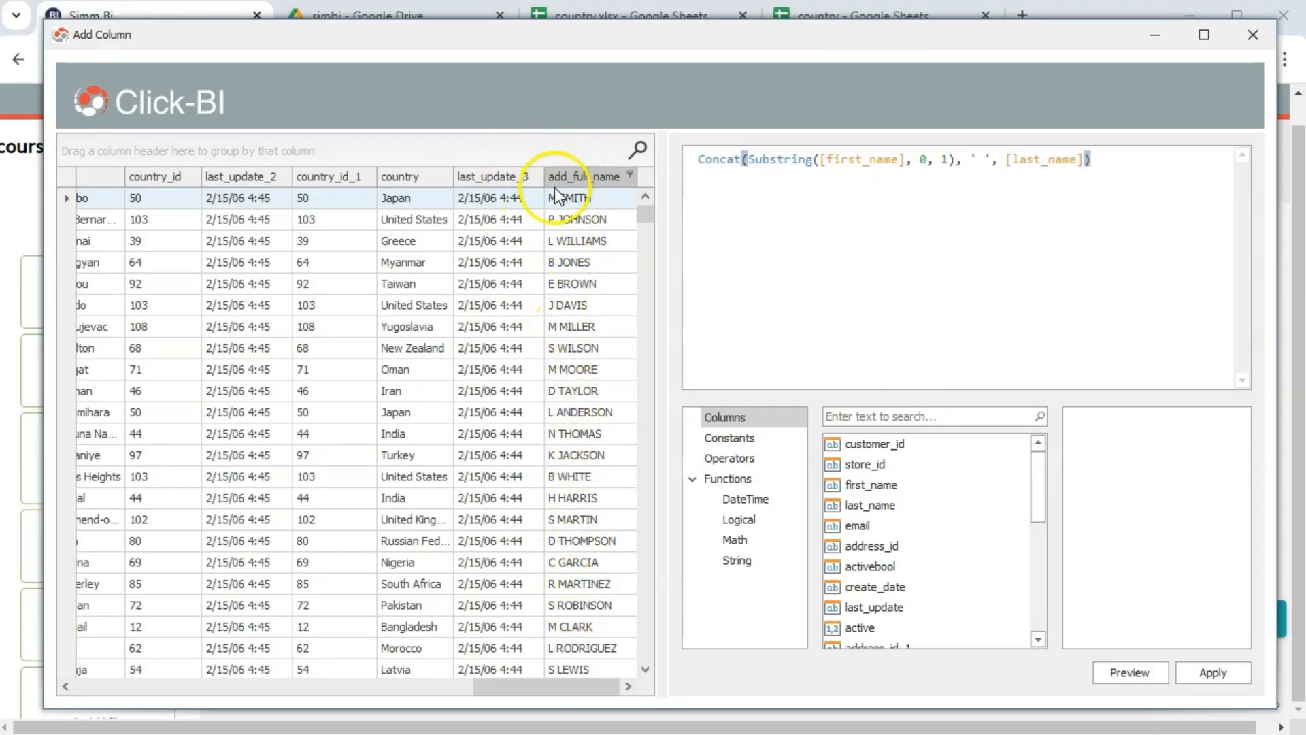
Break the add_full_name formula onto separate lines and add a comma after the first Substring
left_click(950, 159)
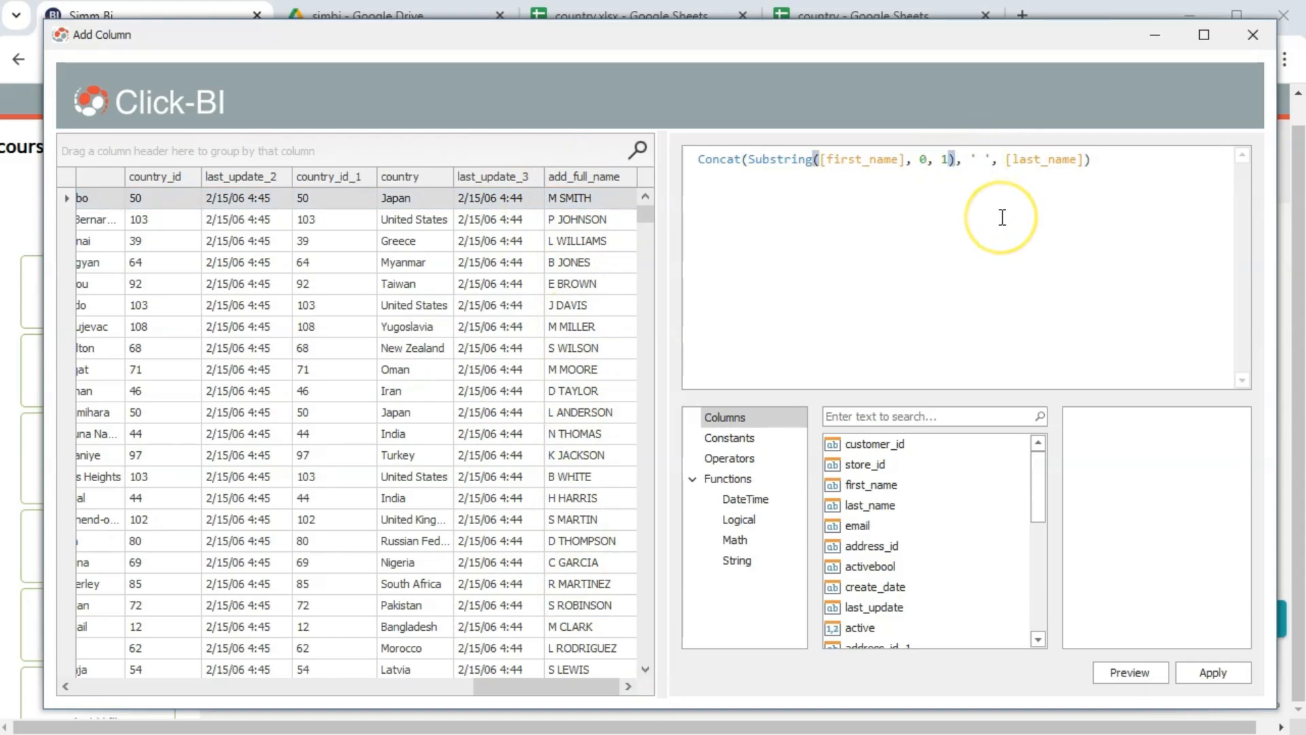
key("Return")
key("Tab")
key("Tab")
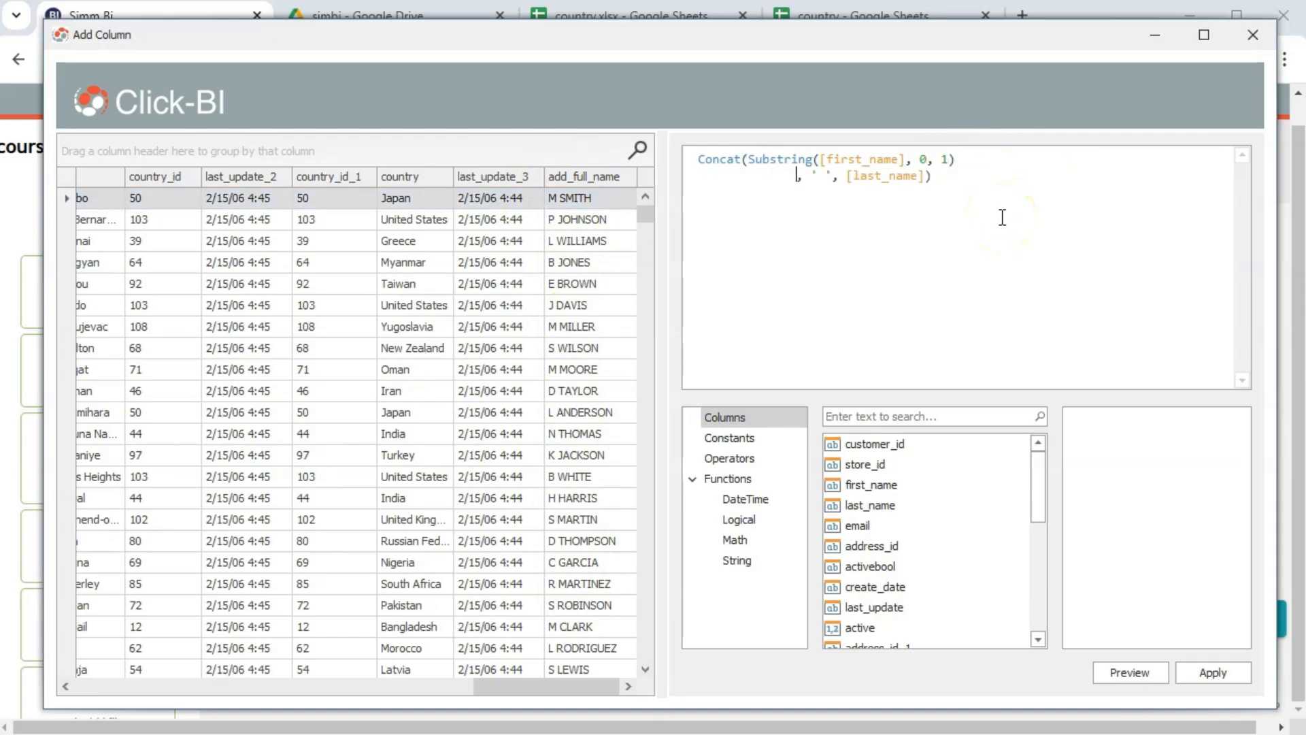
key("BackSpace")
key("Return")
key("Tab")
key("Tab")
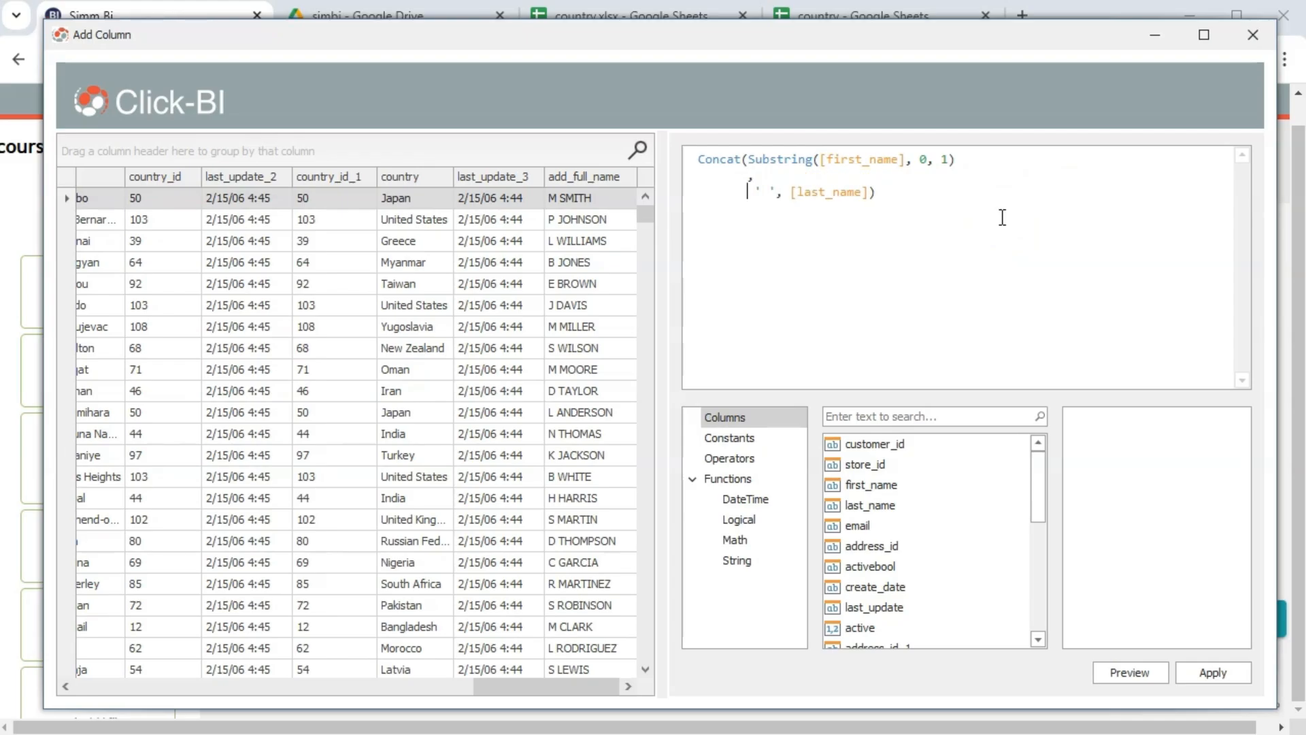
type(",")
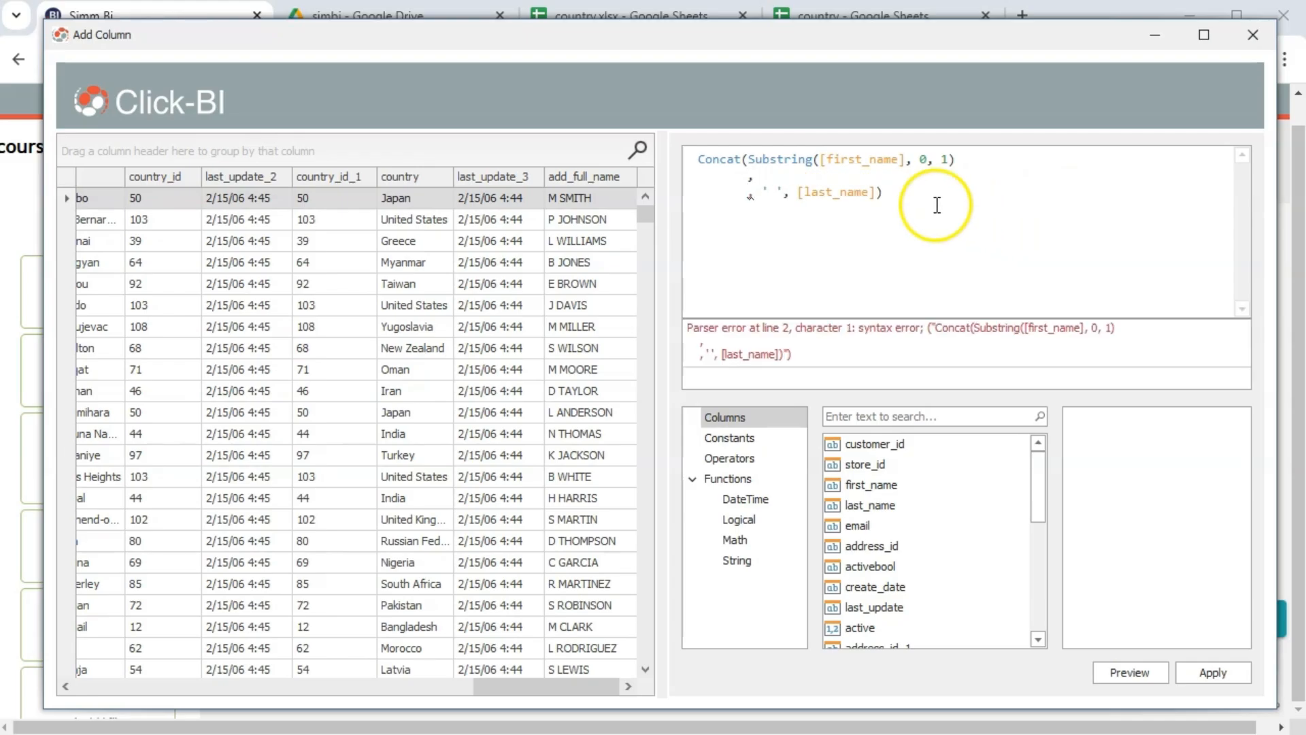
Paste a copy of the Substring call and change it to Substring(LOWER([first_name]), 1)
left_click_drag(749, 159, 955, 158)
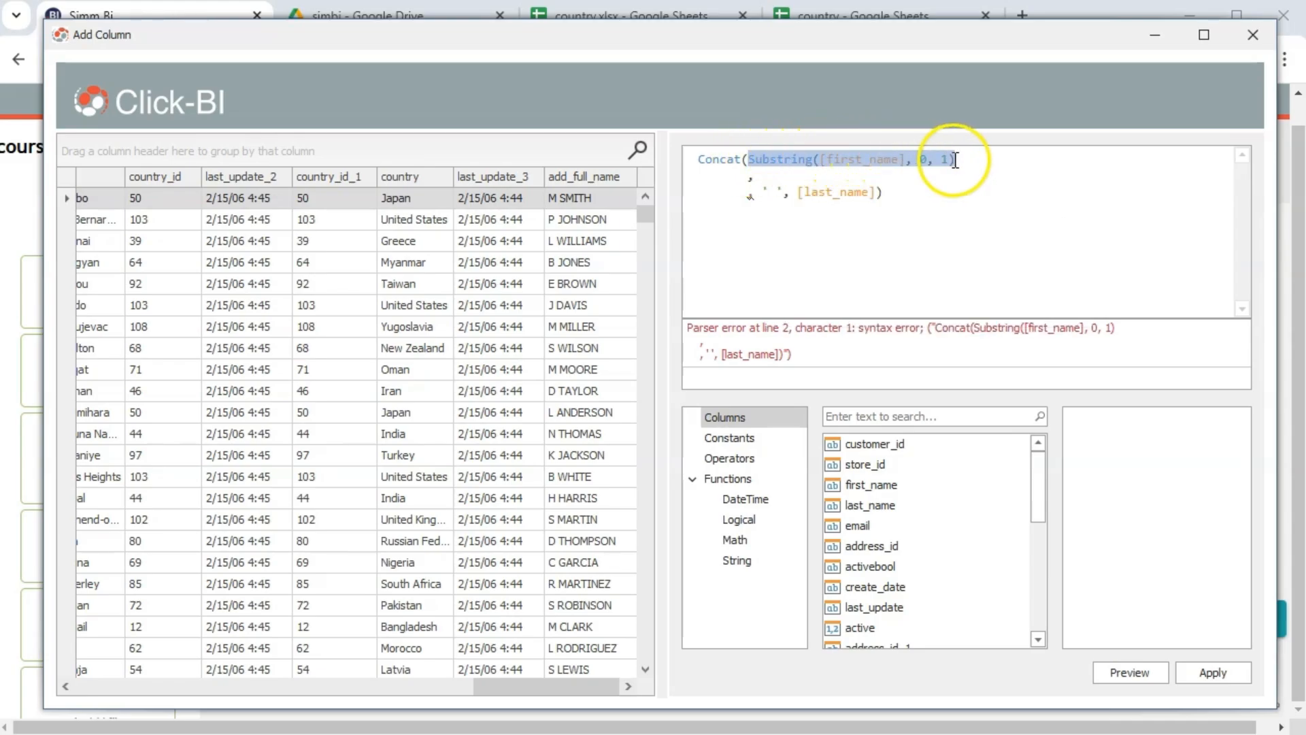
key("ctrl+c")
left_click(784, 175)
key("ctrl+v")
left_click(756, 176)
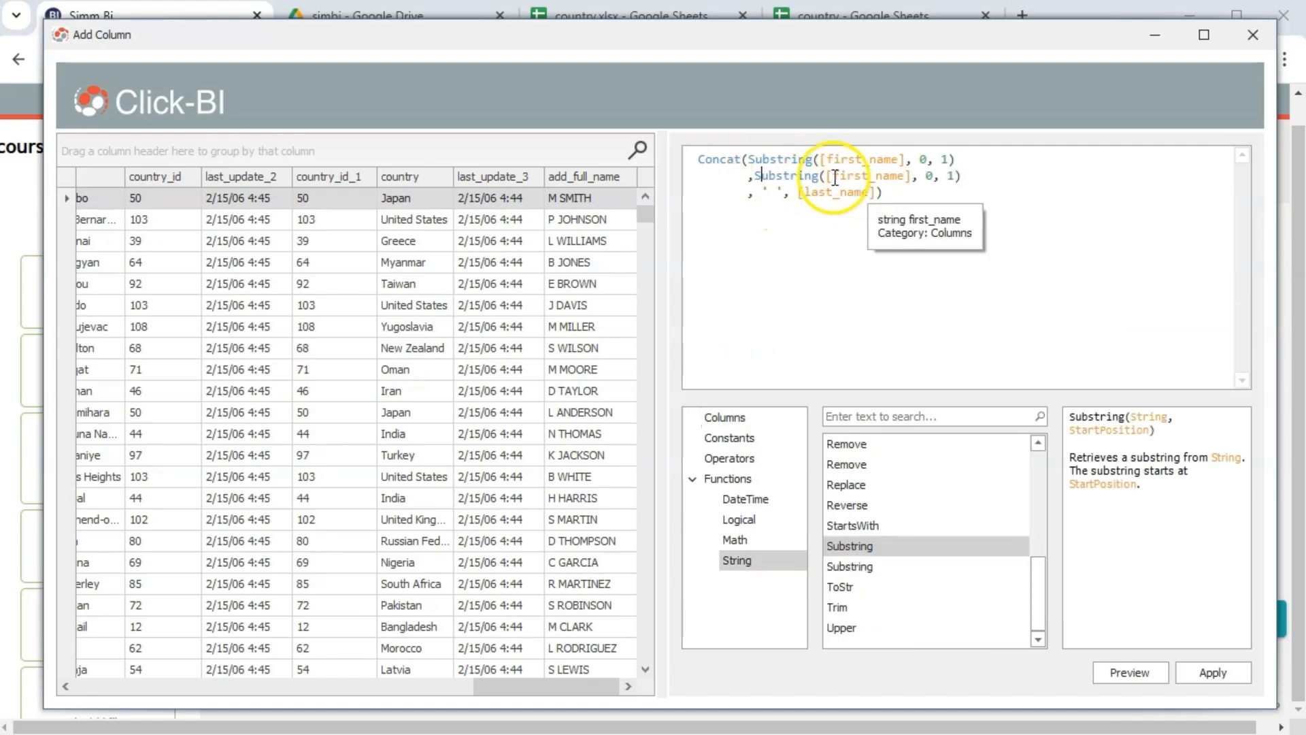
left_click(828, 177)
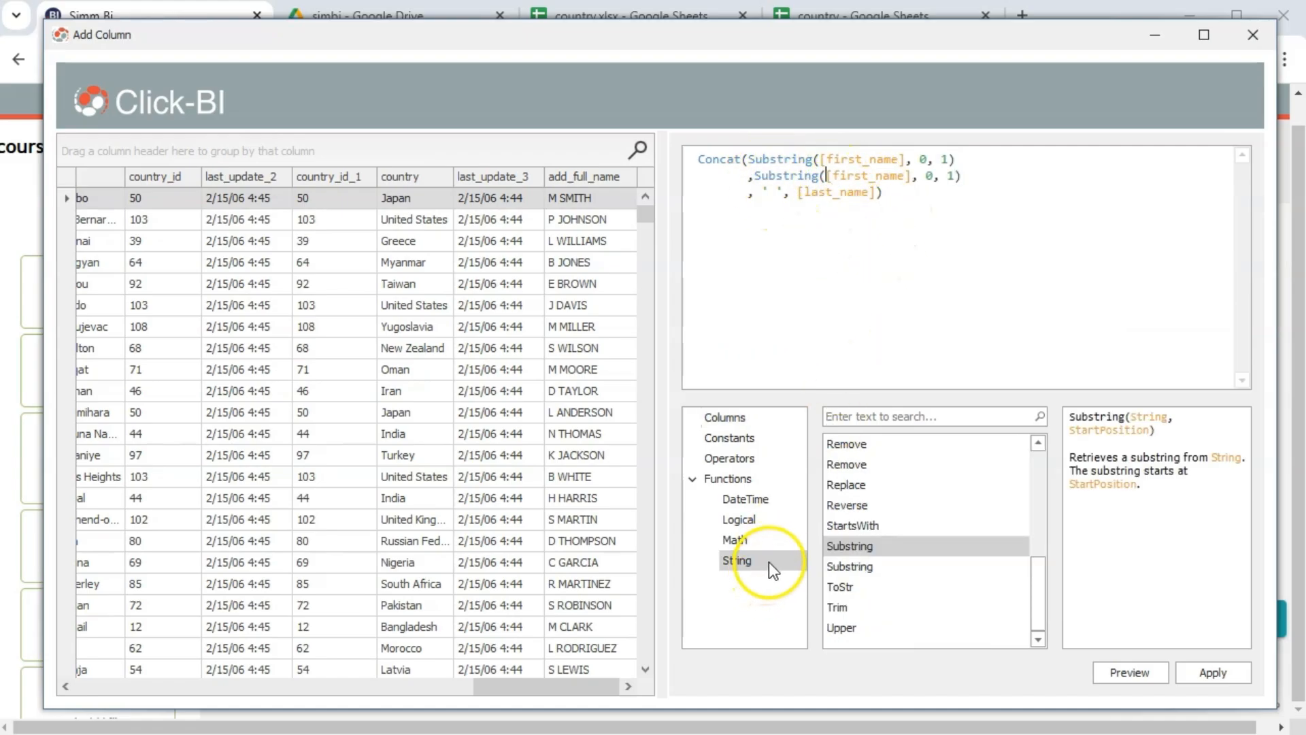
scroll(851, 531, "up", 3)
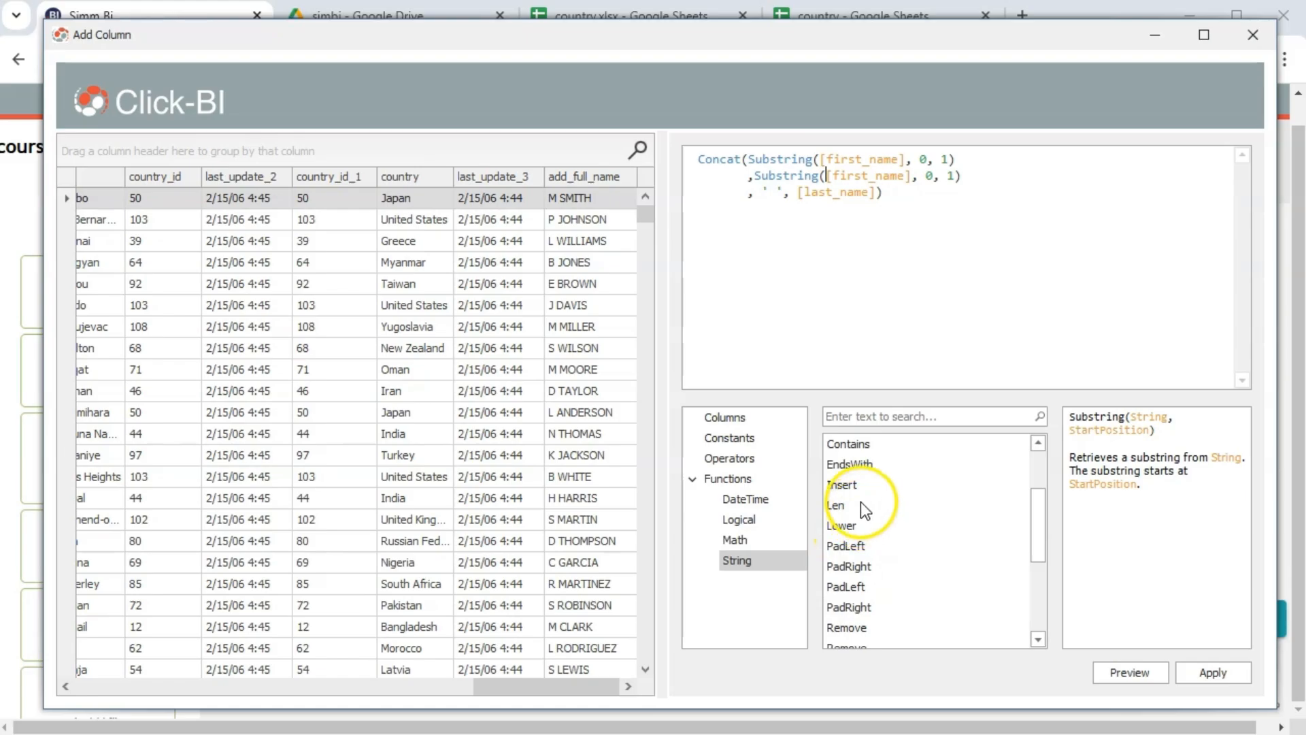
double_click(846, 523)
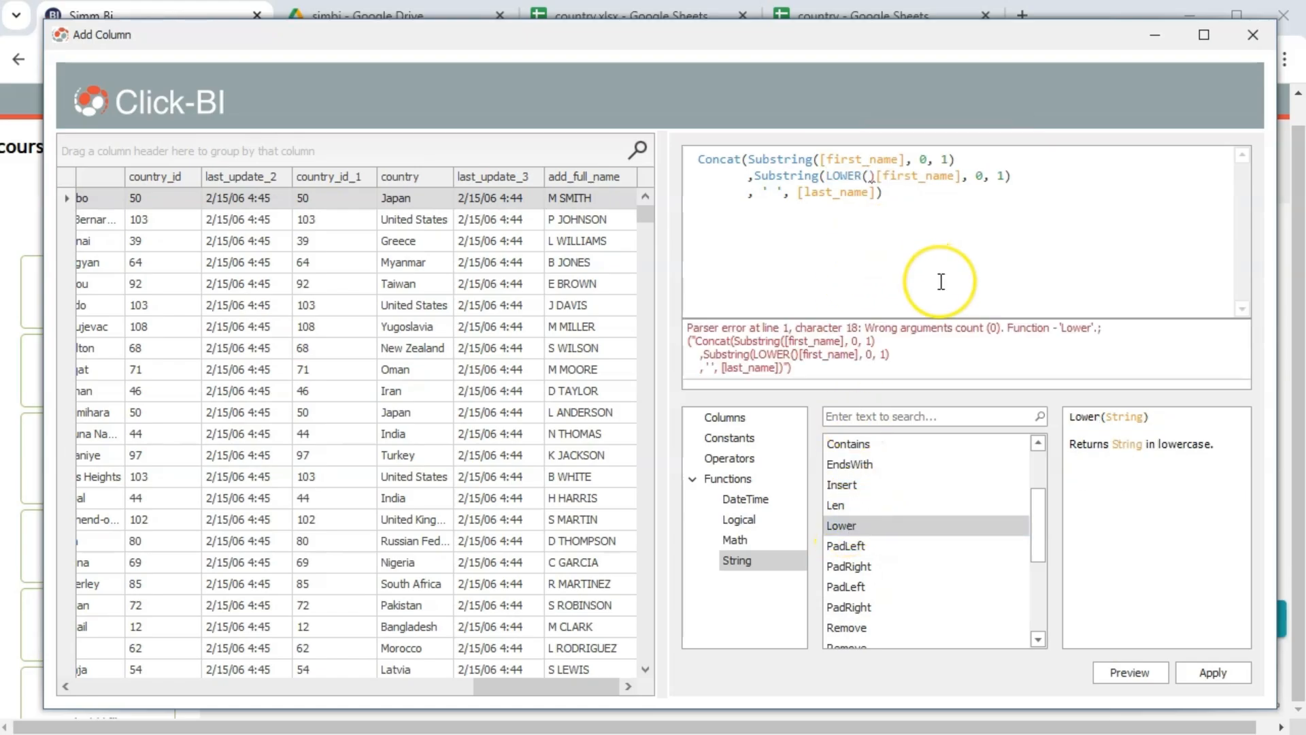
key("Delete")
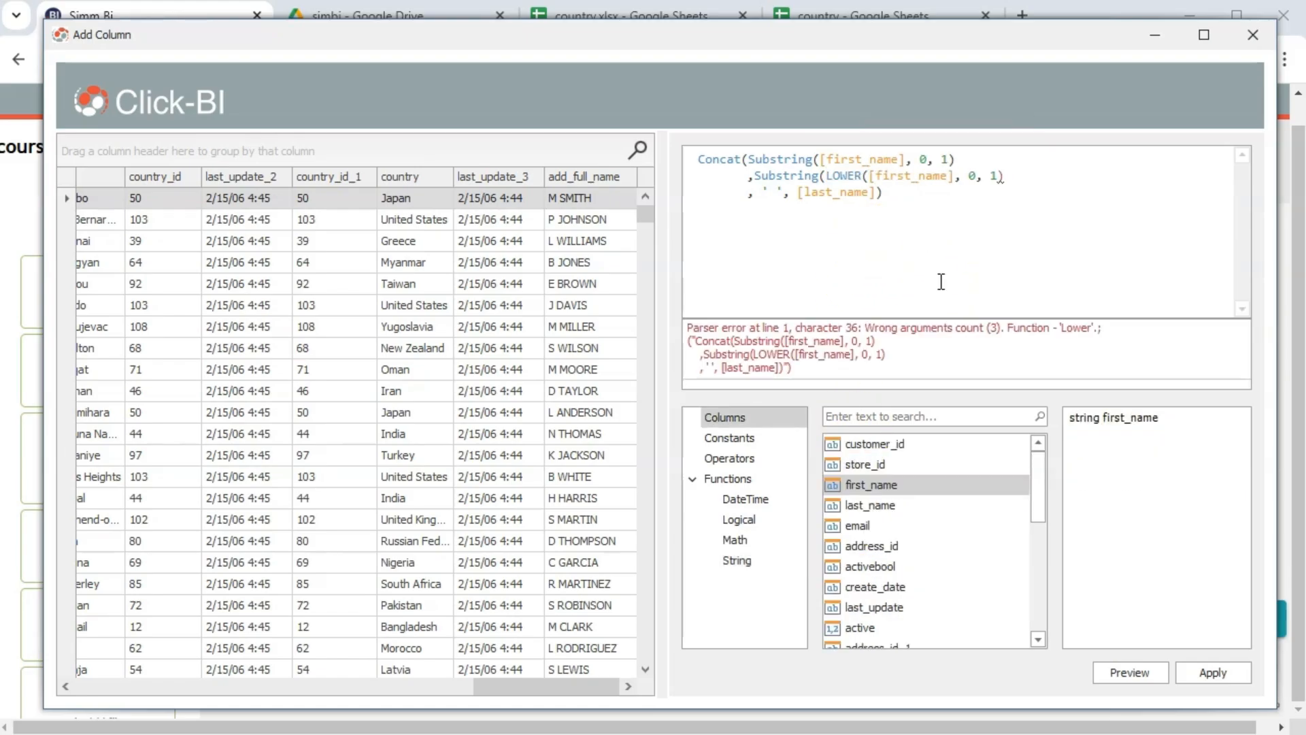
type(")")
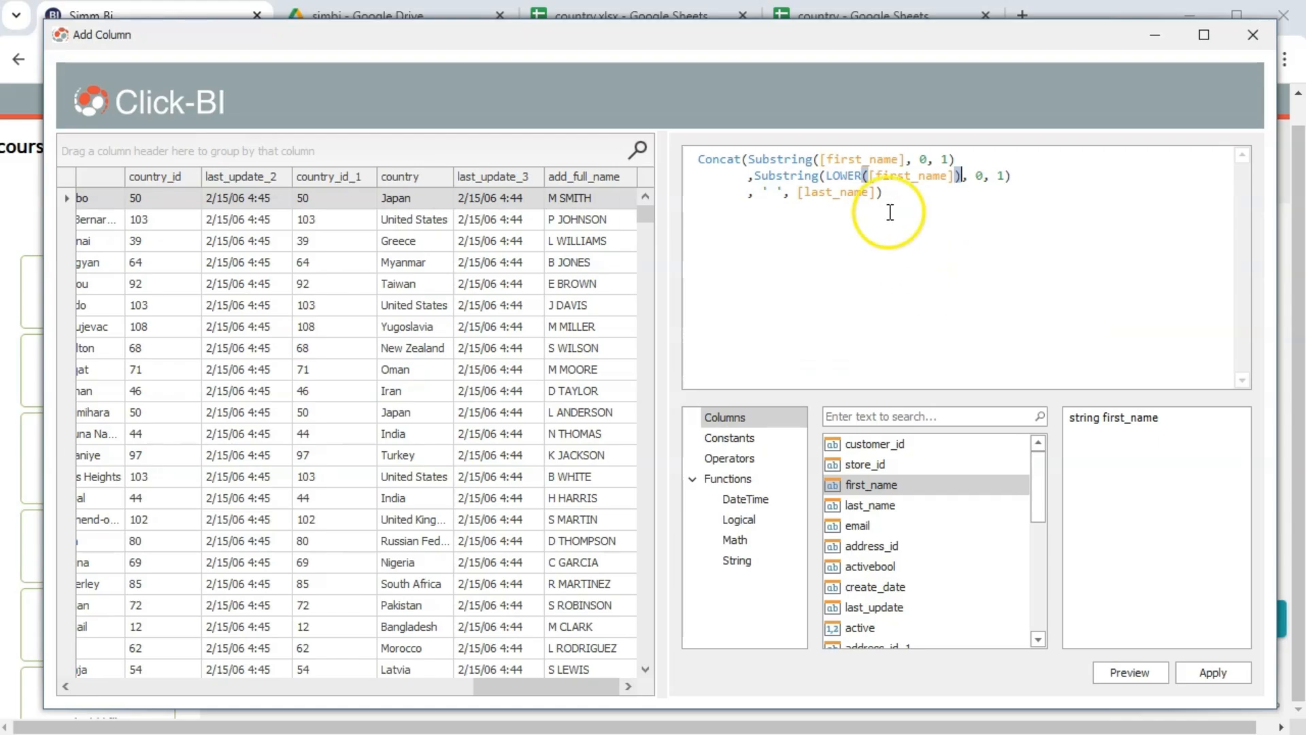
left_click_drag(825, 176, 959, 177)
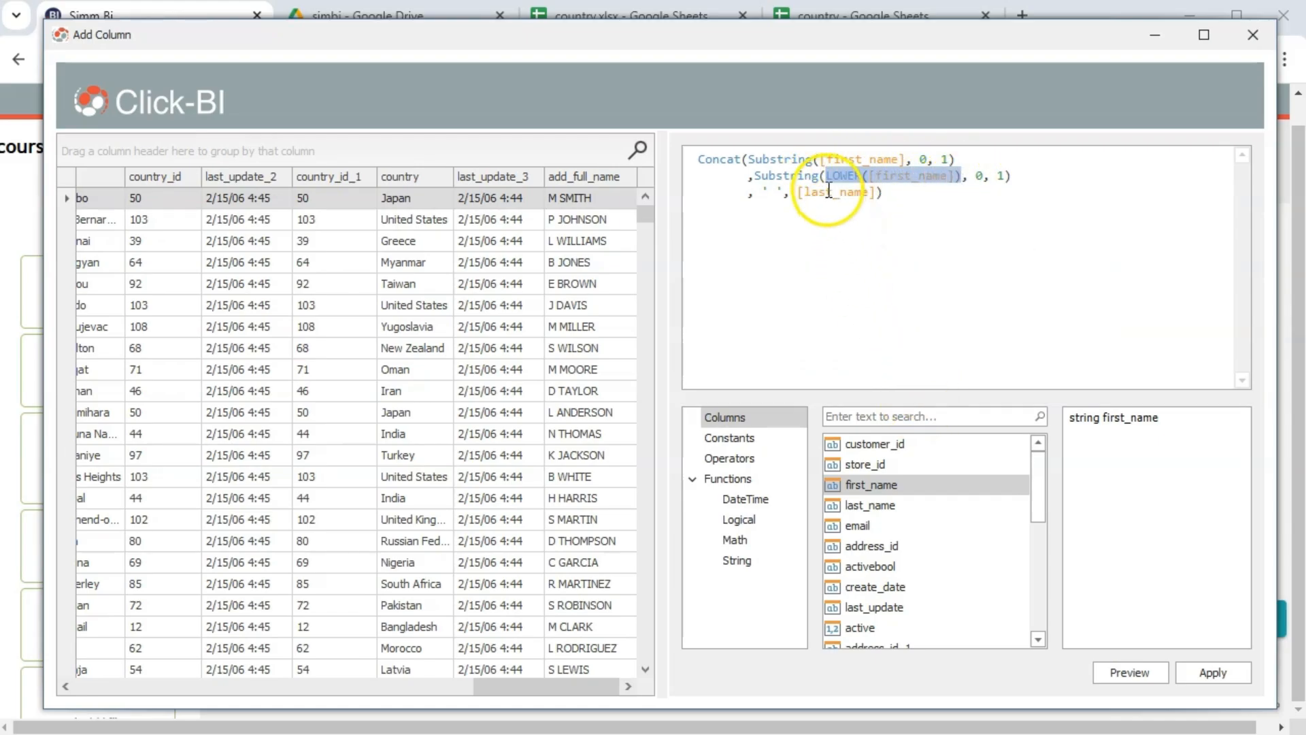
double_click(978, 176)
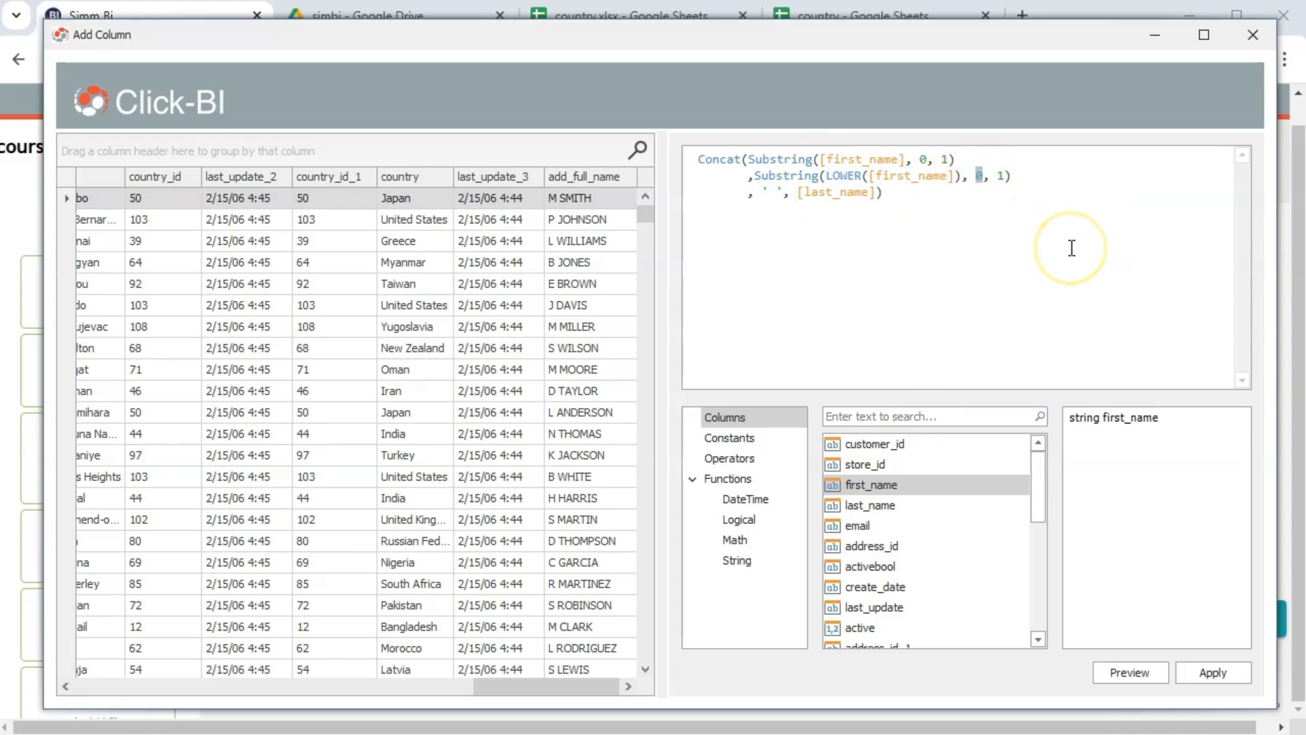
type("1")
key("BackSpace")
key("BackSpace")
key("BackSpace")
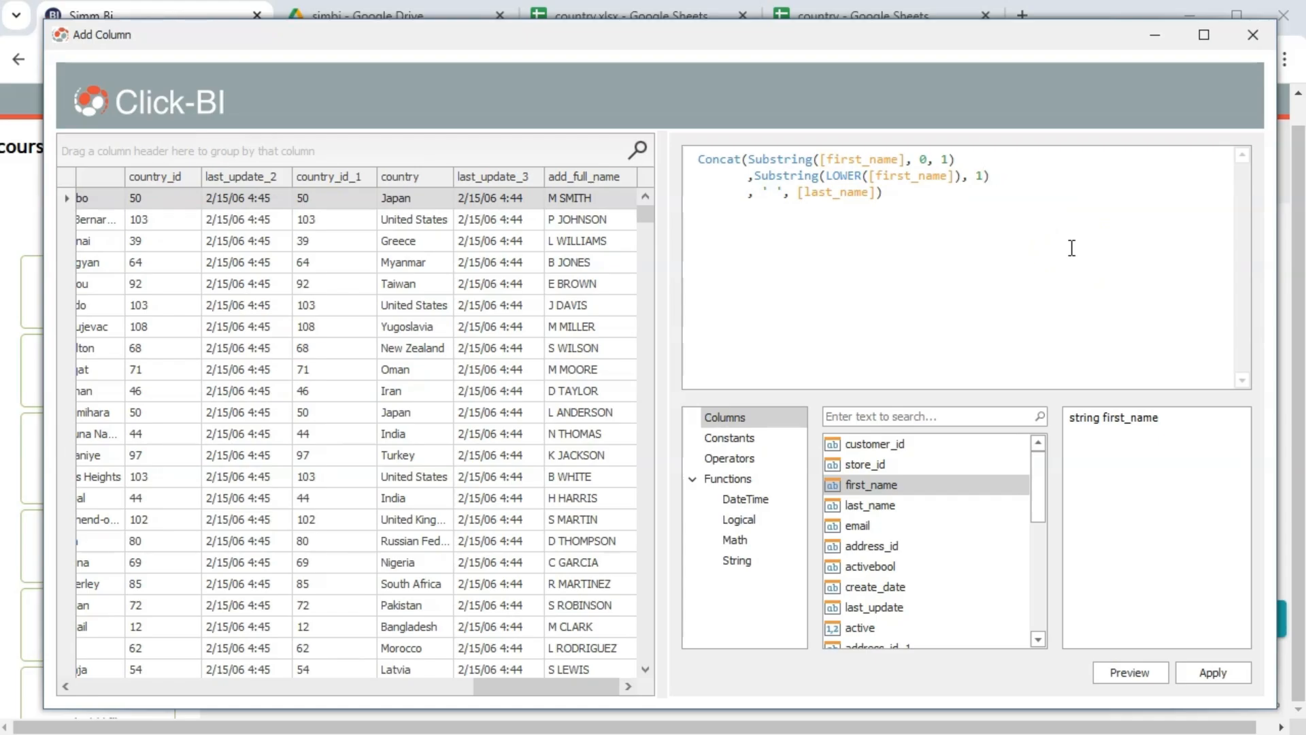
left_click(981, 177)
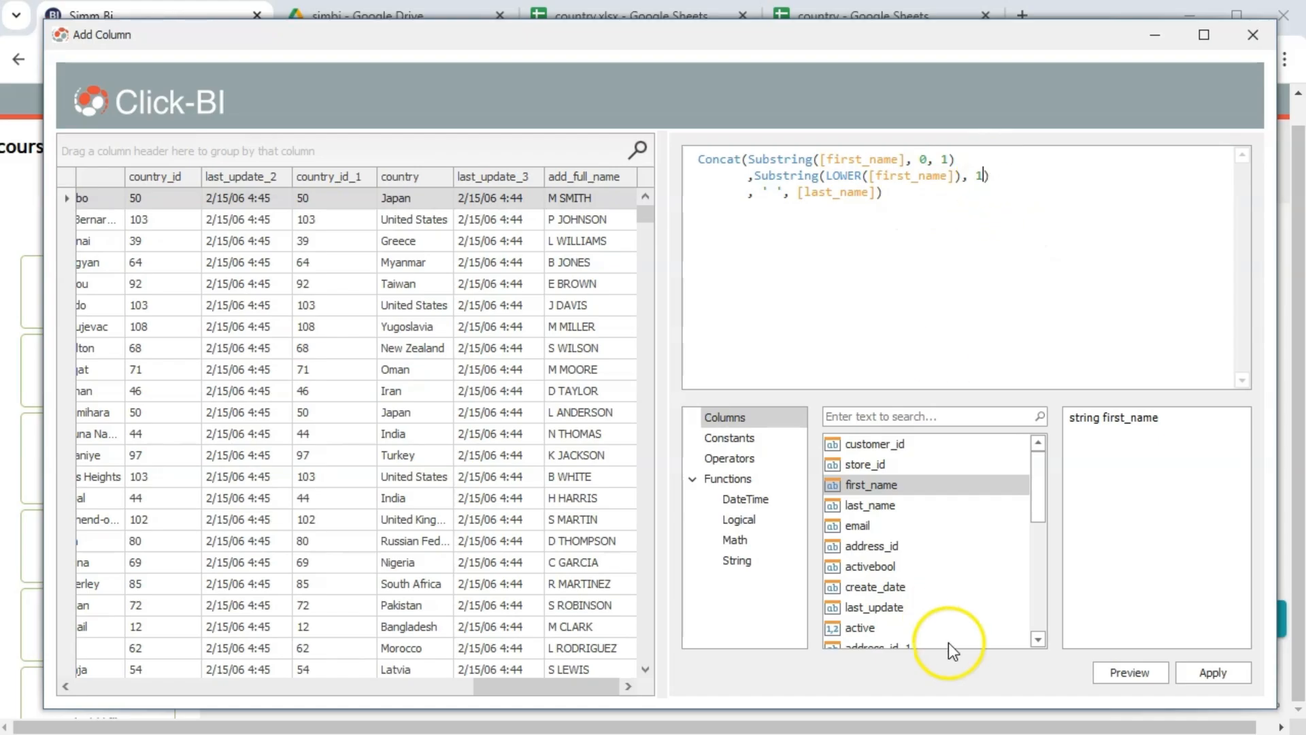
Check the Substring help and brackets, then preview full names like Mary SMITH
left_click(796, 174)
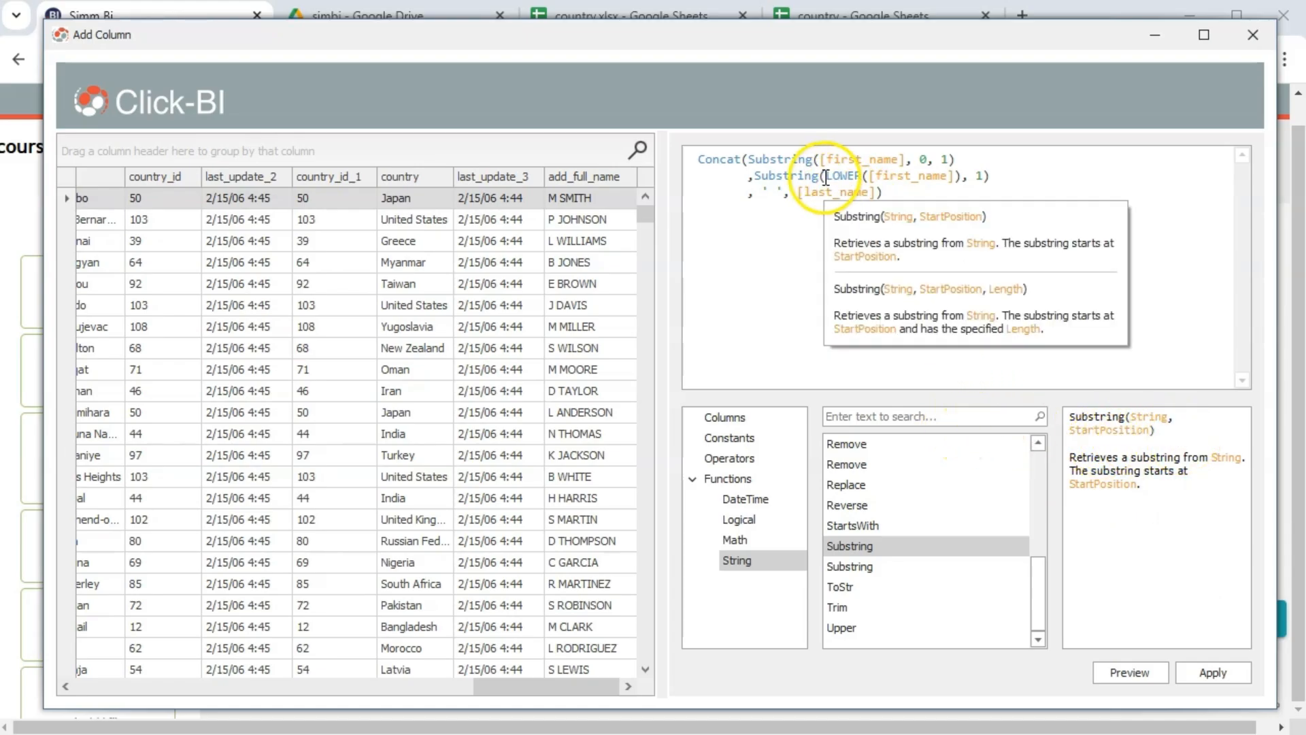
left_click_drag(825, 175, 963, 175)
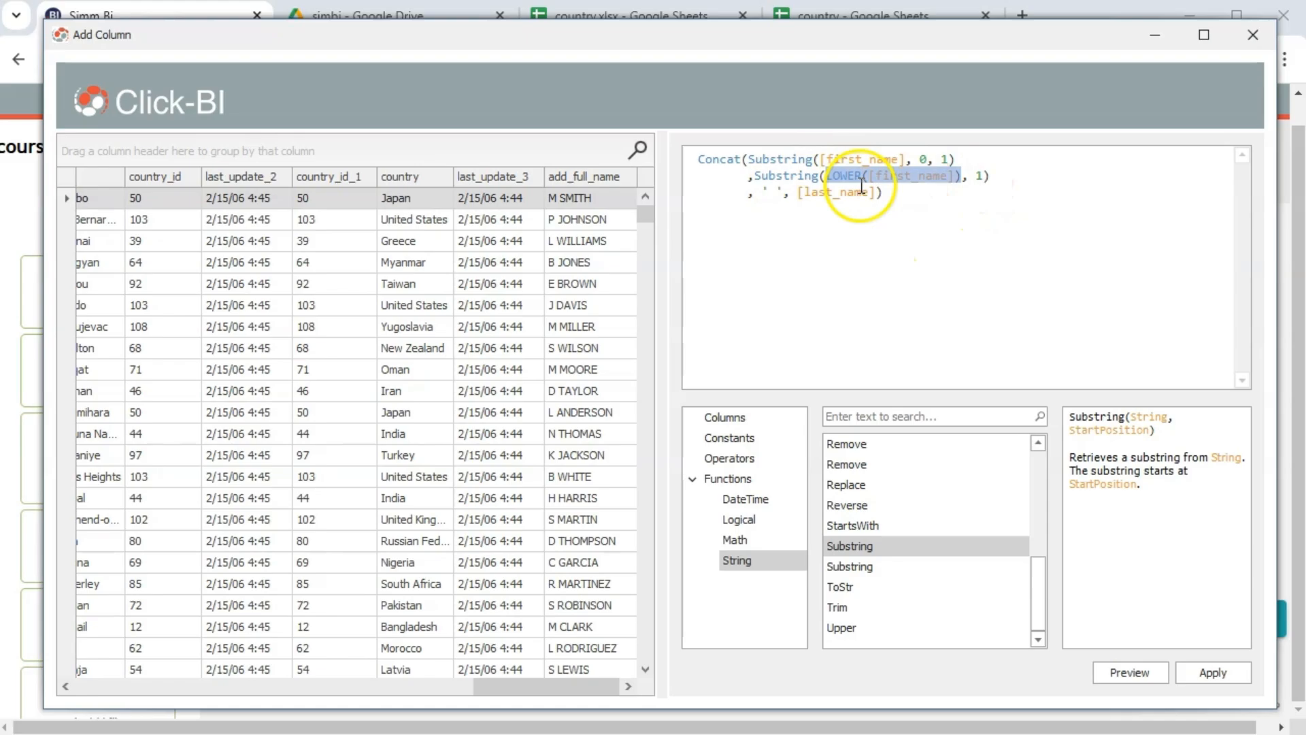
left_click(981, 177)
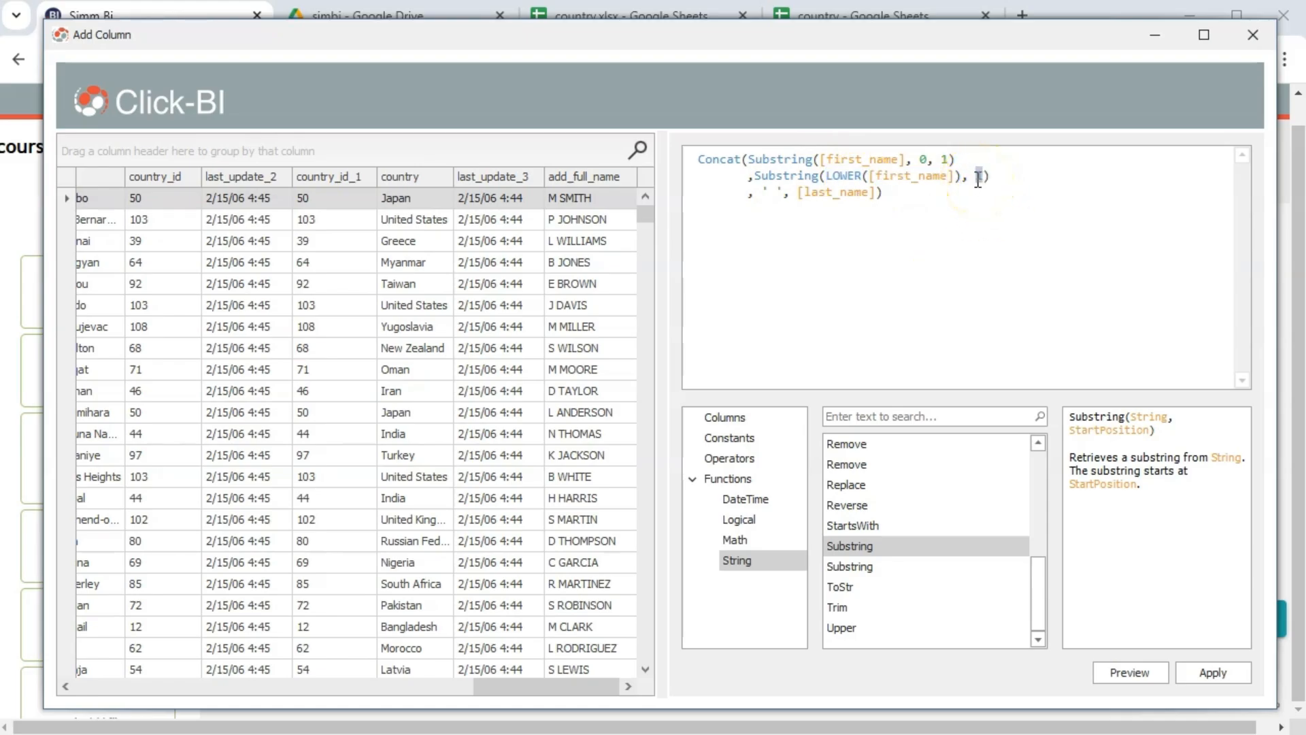
left_click(980, 178)
left_click(1130, 618)
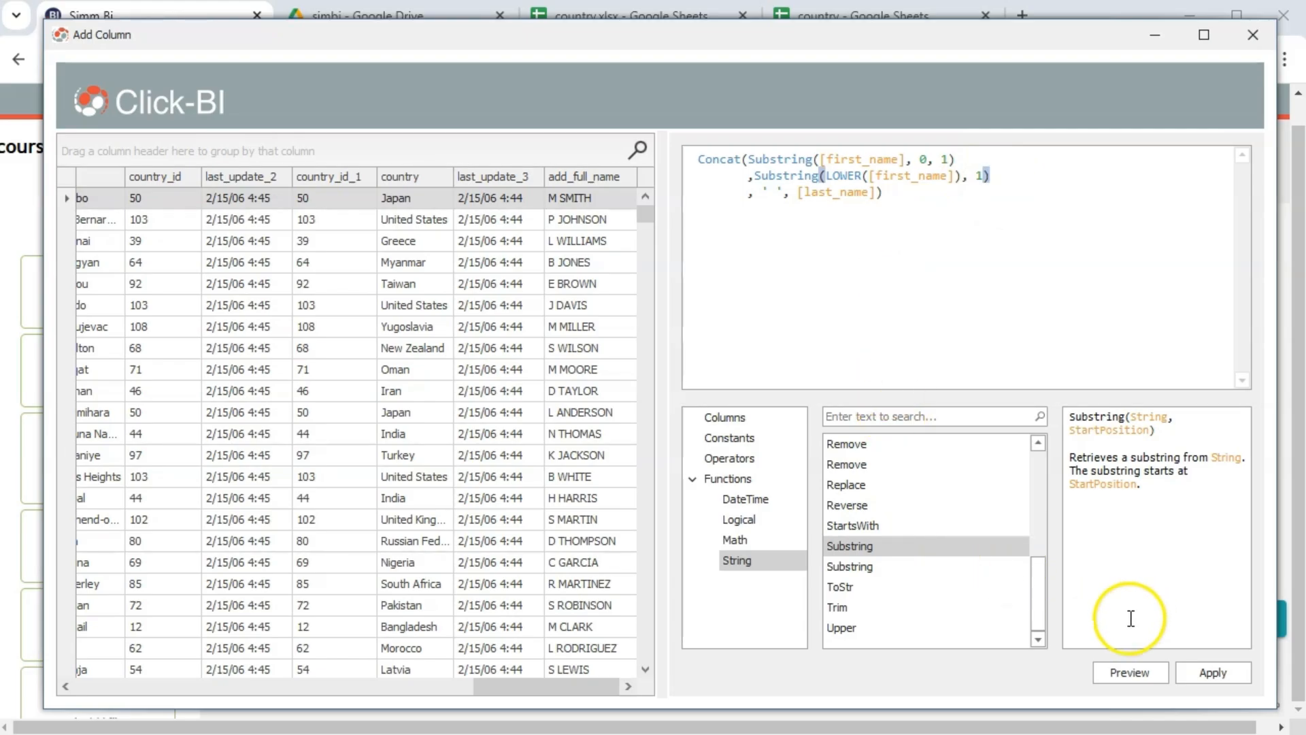
left_click(1131, 673)
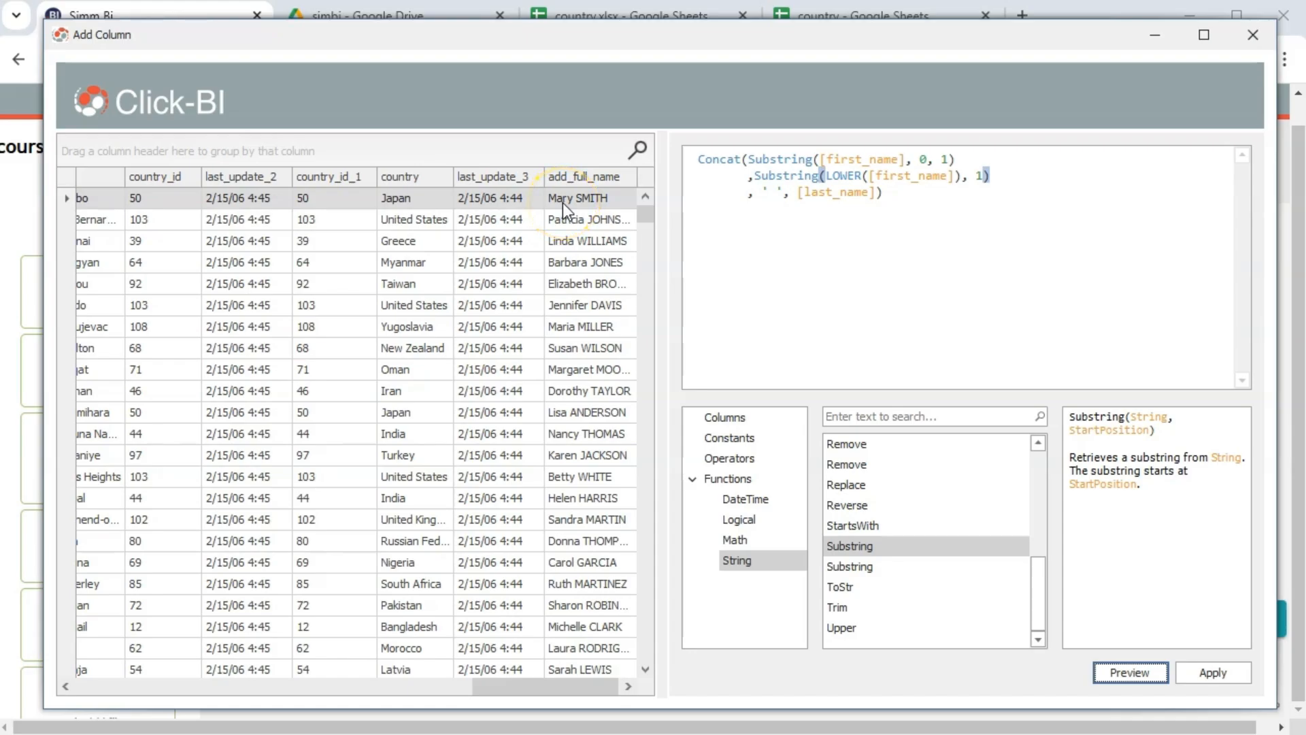
left_click(782, 194)
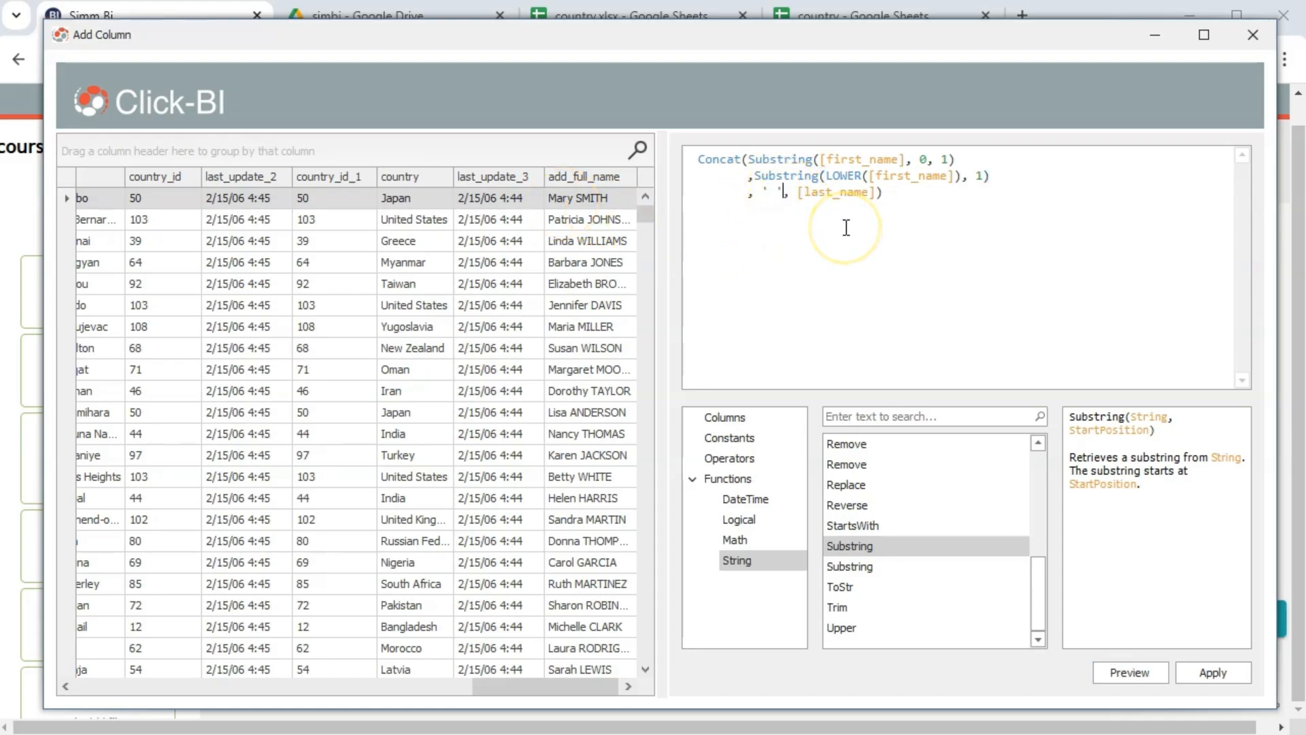
Replace last_name with a comma and a copy of the two first-name Substring lines
key("Return")
key("Tab")
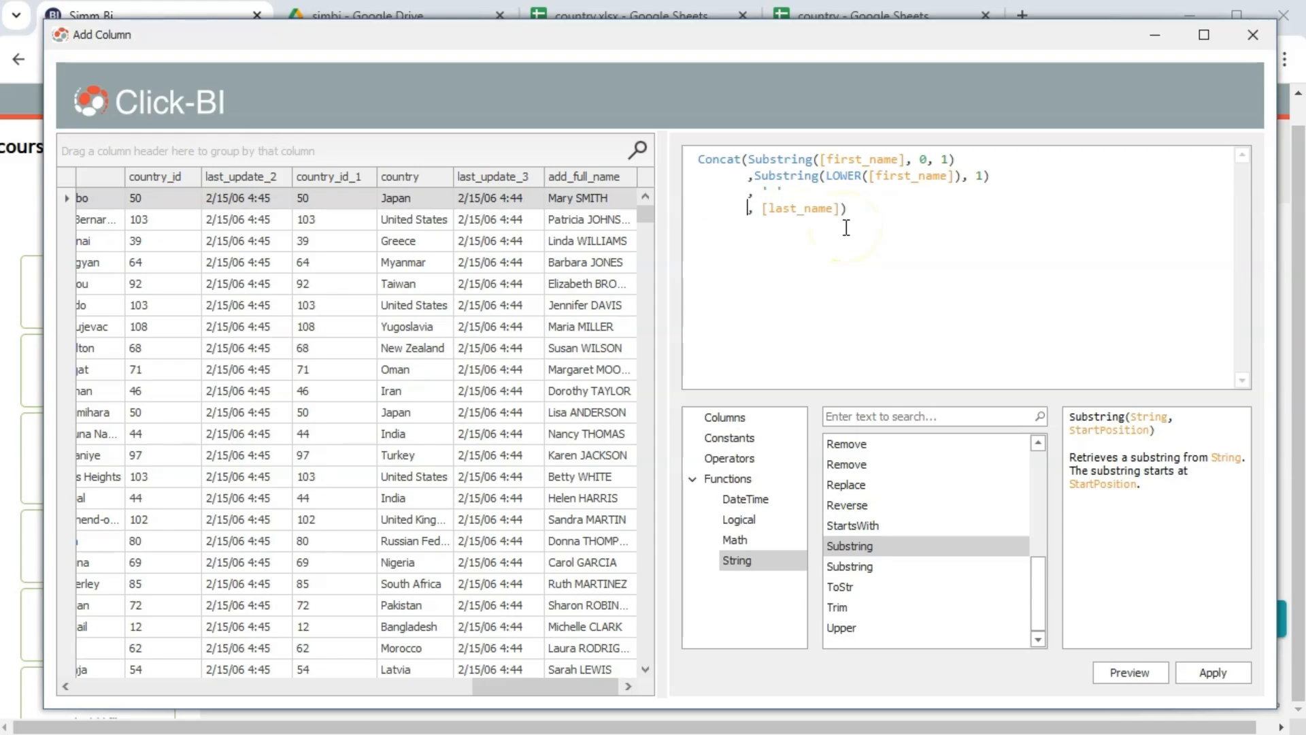
left_click(749, 157)
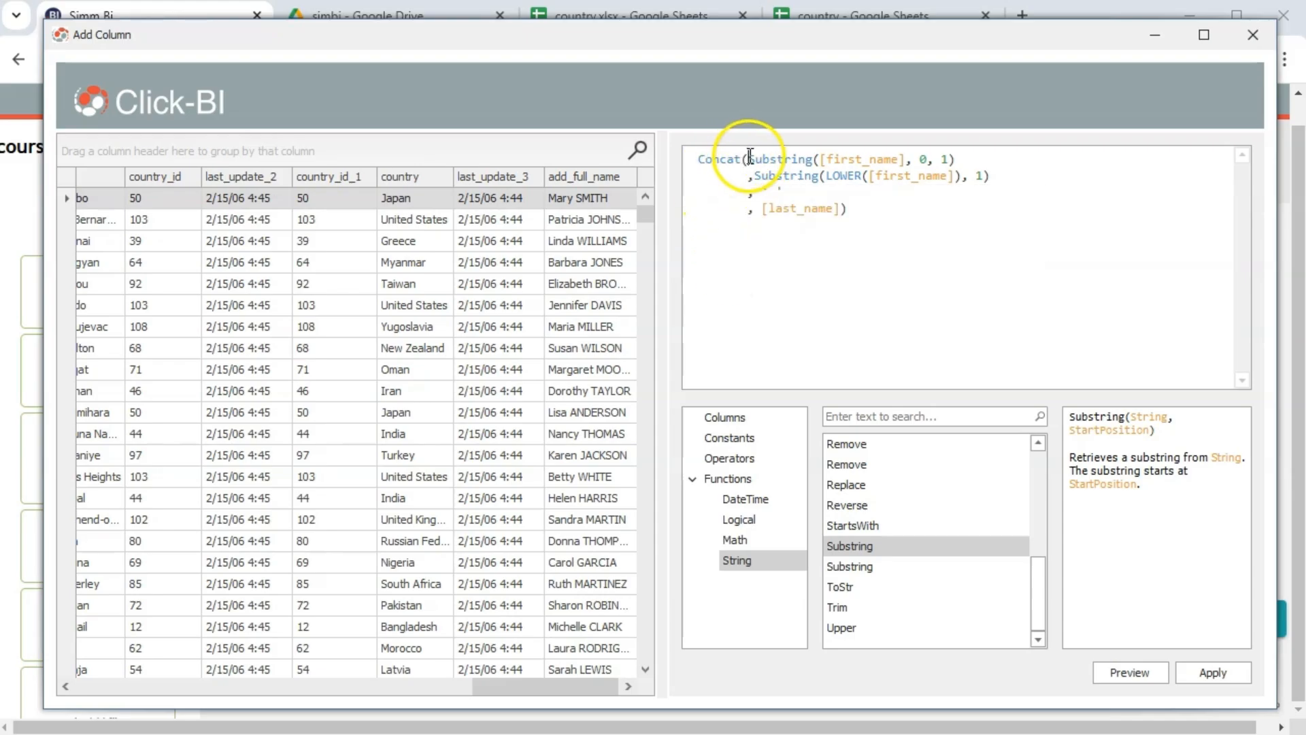
left_click_drag(749, 158, 993, 177)
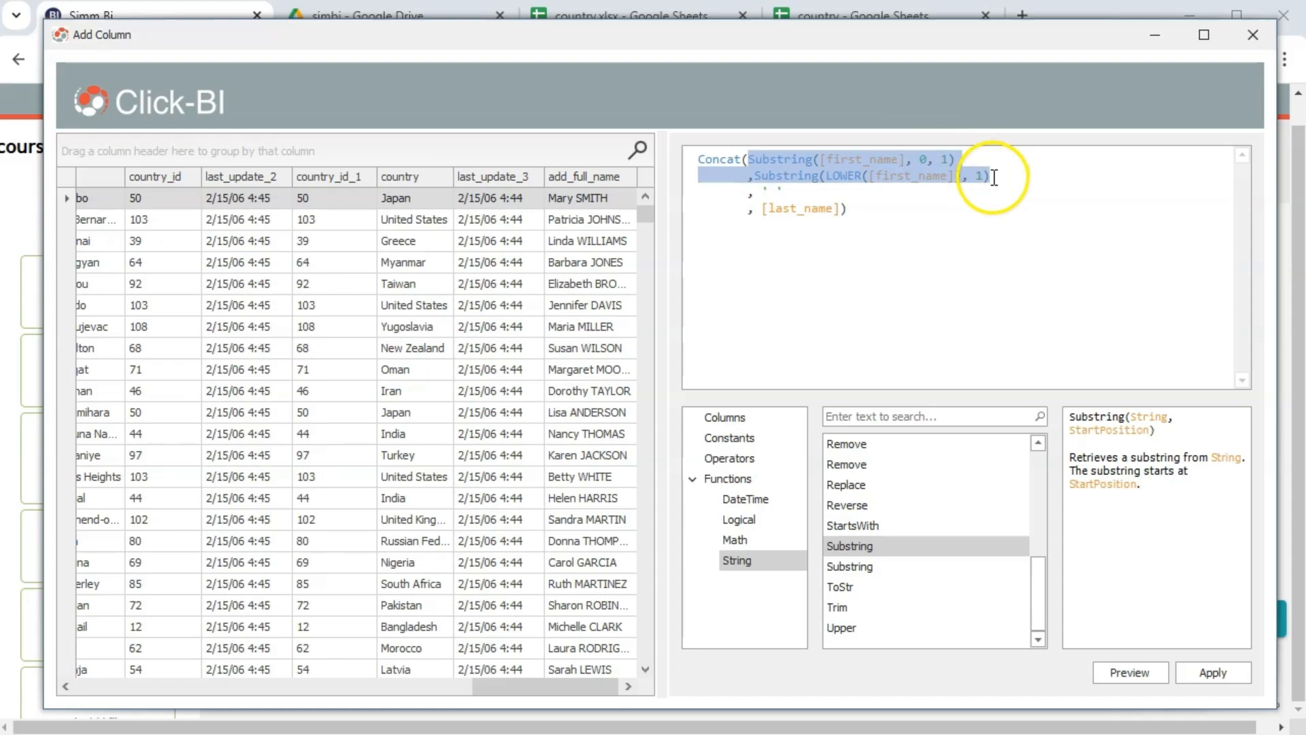
left_click(915, 302)
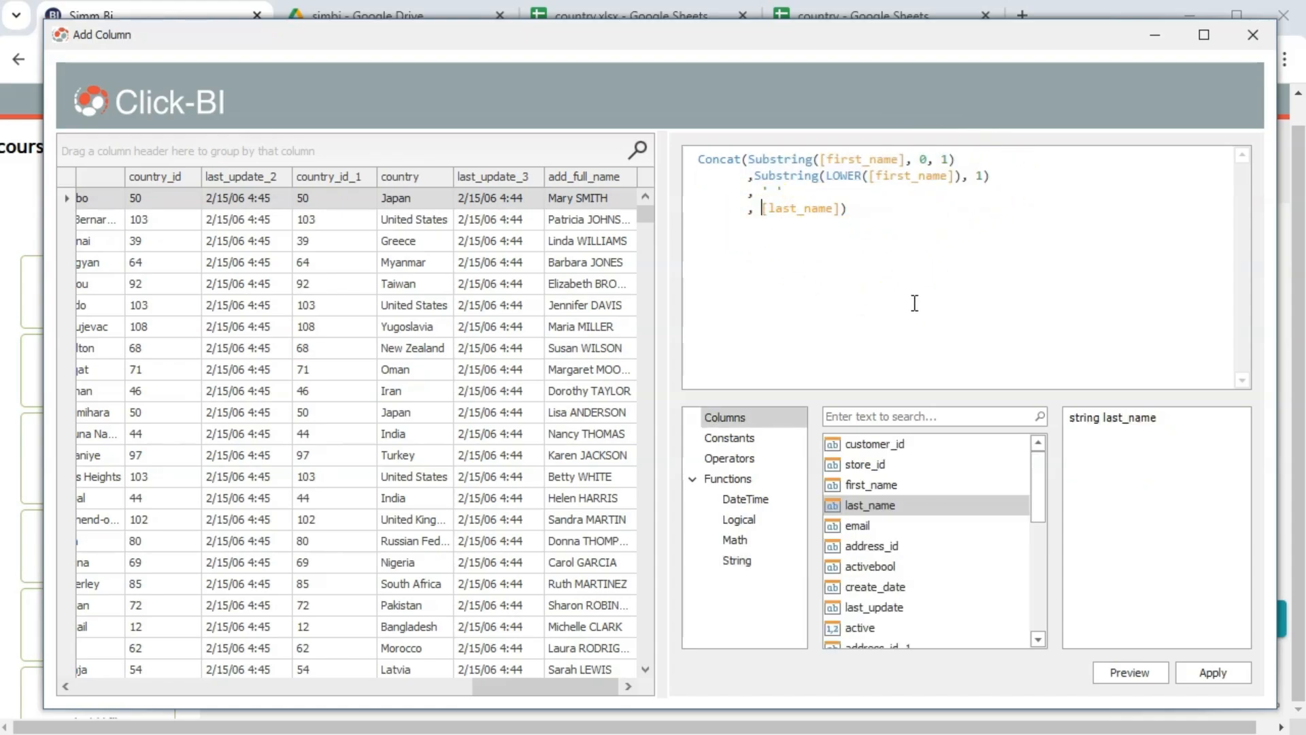
key("End")
key("Left")
key("shift+Left")
key("shift+Home")
key("ctrl+v")
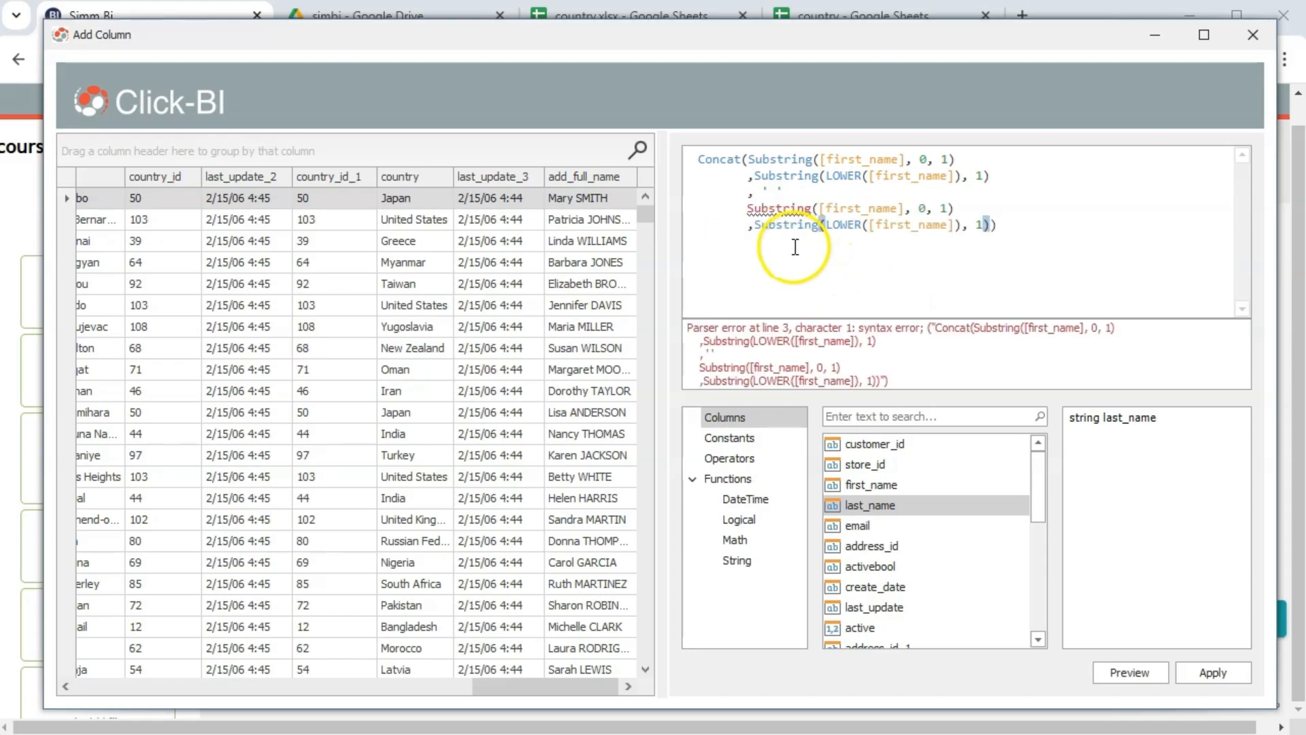
left_click(747, 210)
type(",")
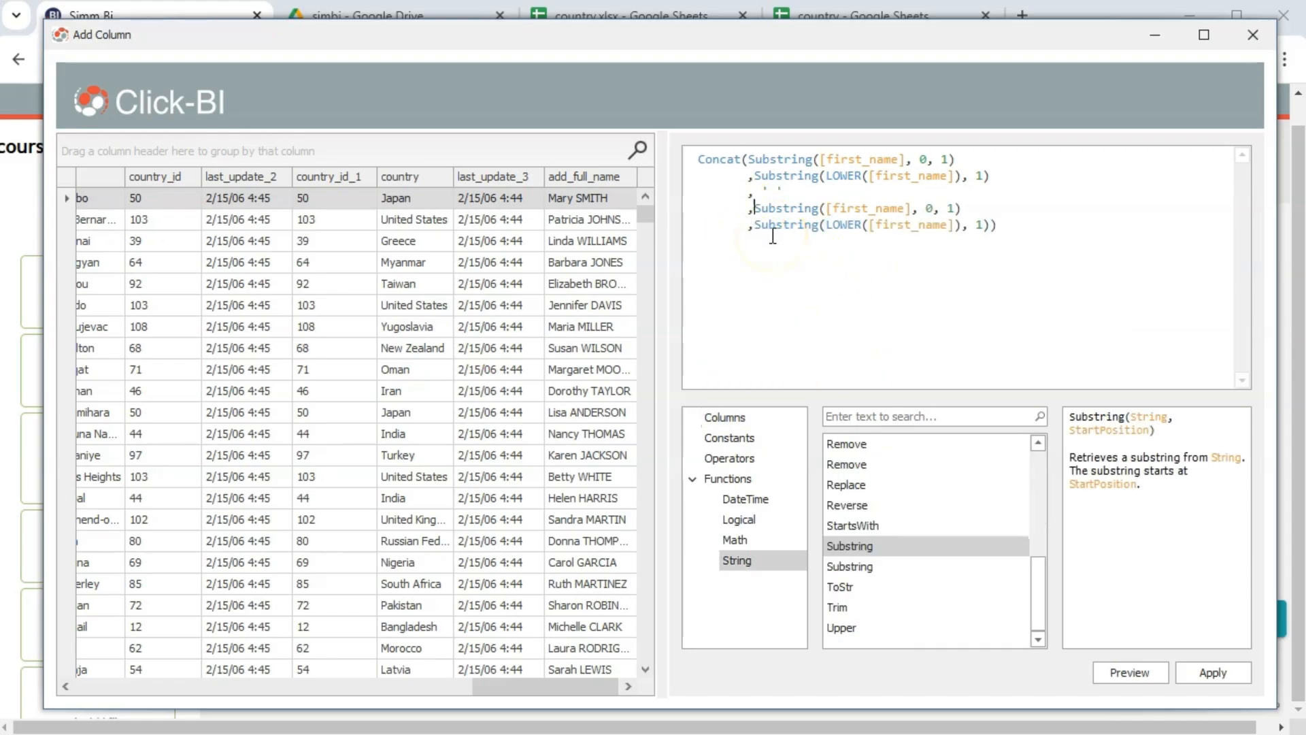
Change first_name to last_name in both pasted Substring lines
left_click(862, 208)
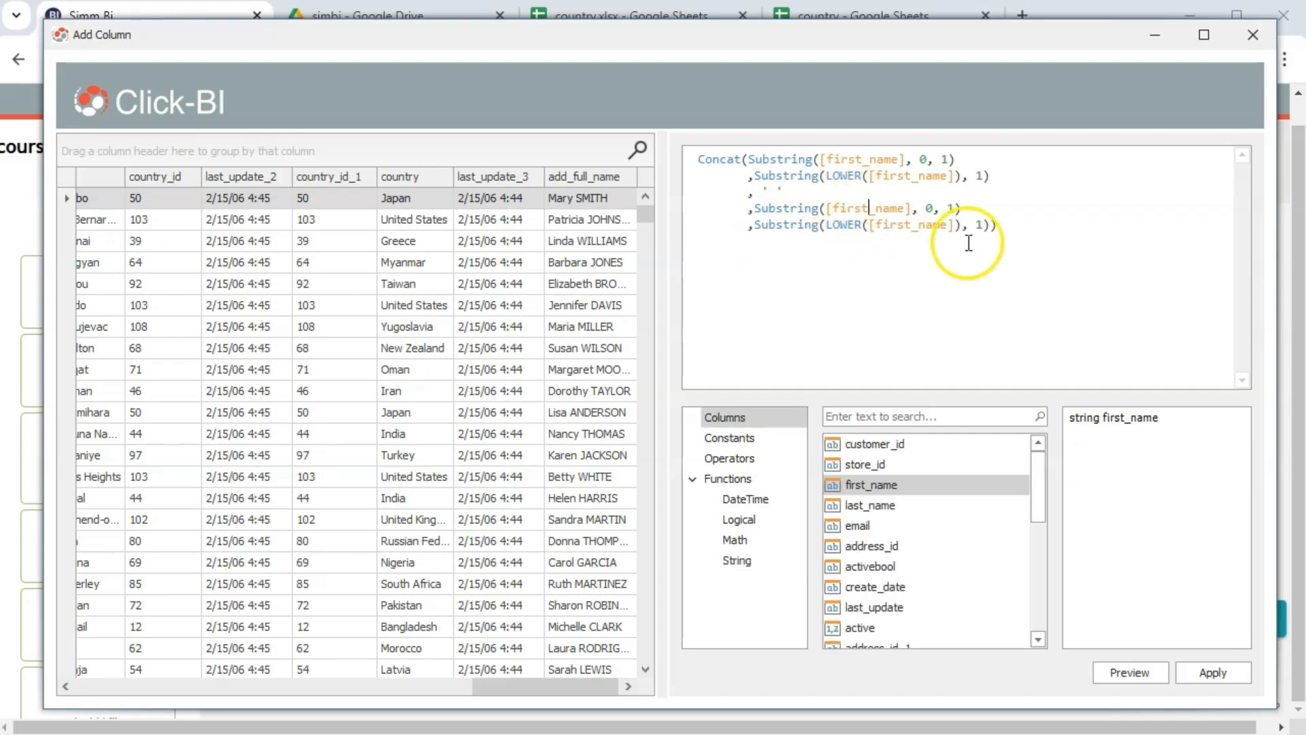
key("BackSpace")
key("BackSpace")
key("BackSpace")
key("BackSpace")
key("BackSpace")
type("last")
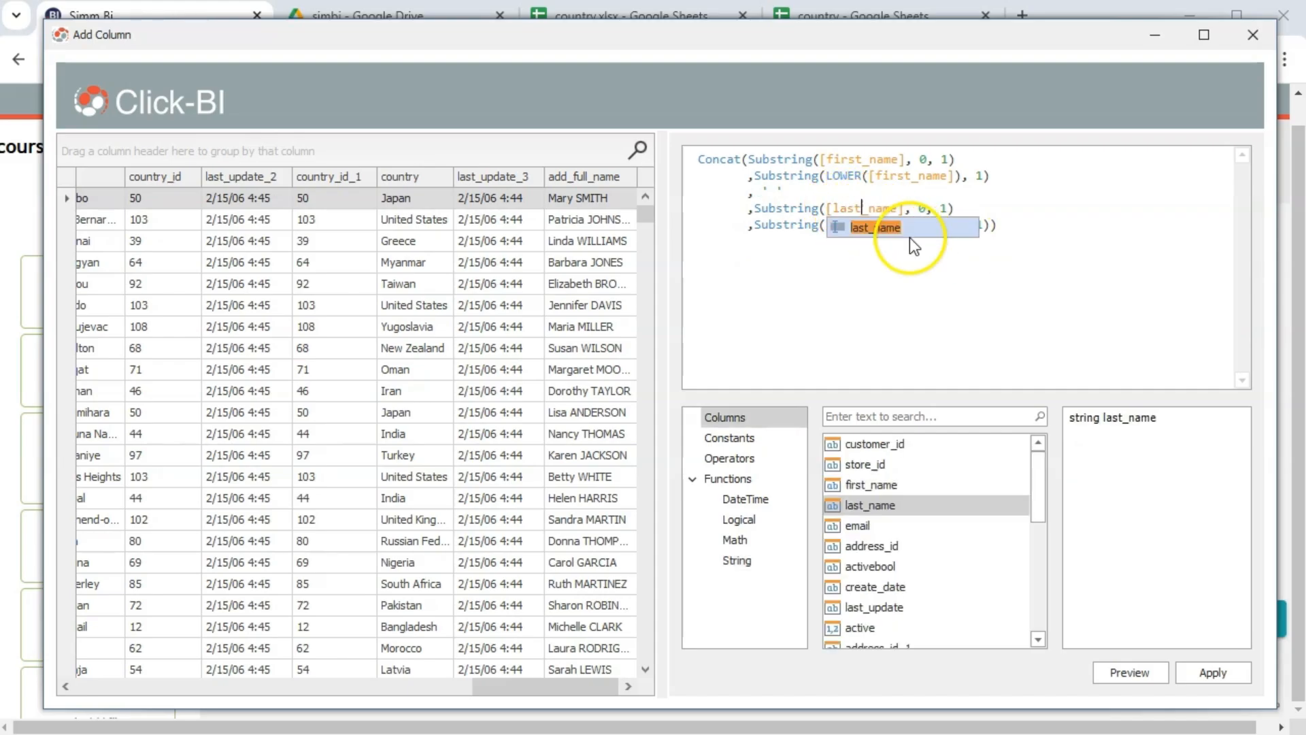
key("Return")
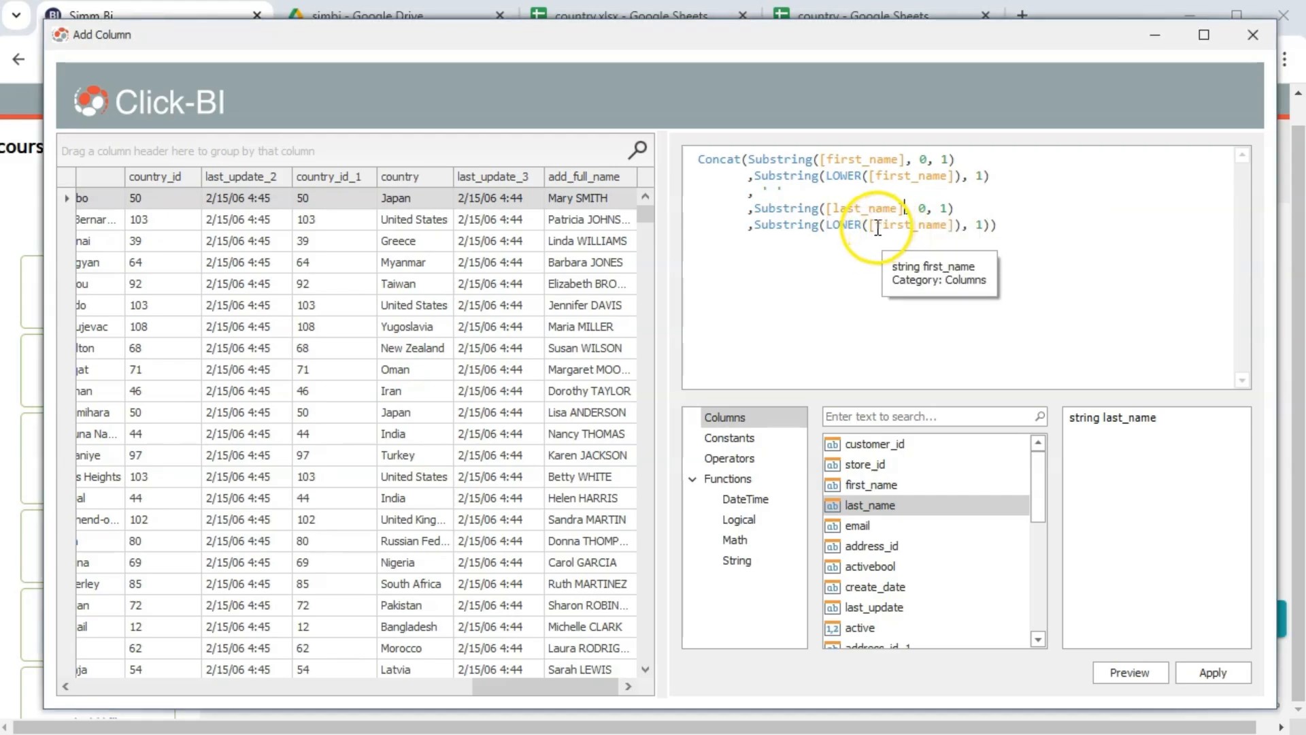
left_click_drag(876, 227, 916, 229)
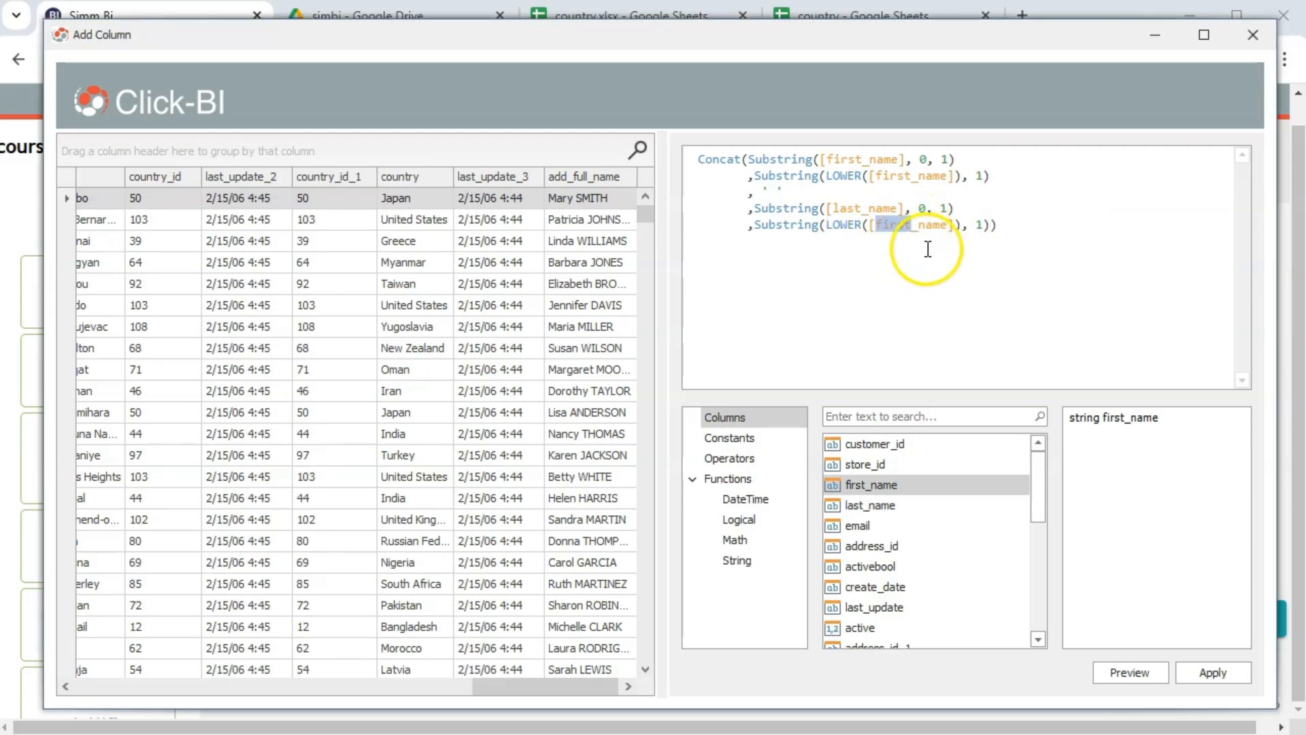
type("last")
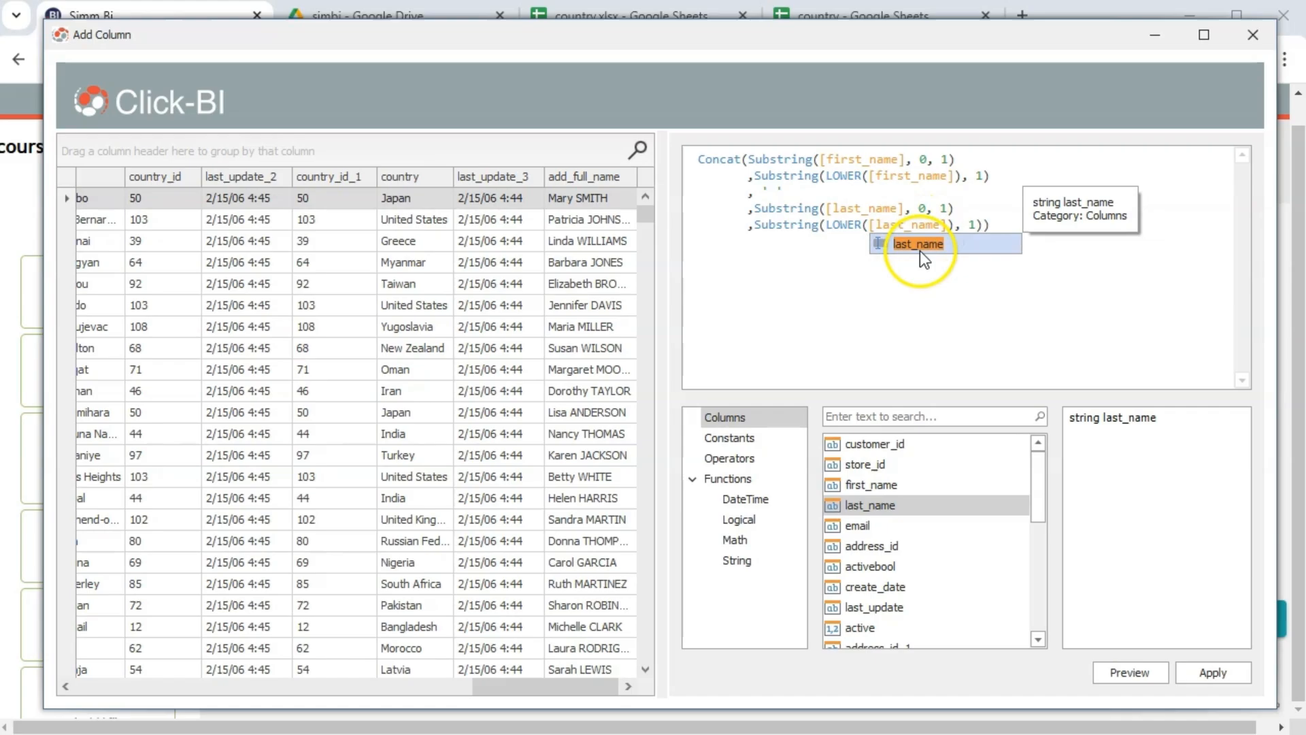
double_click(934, 249)
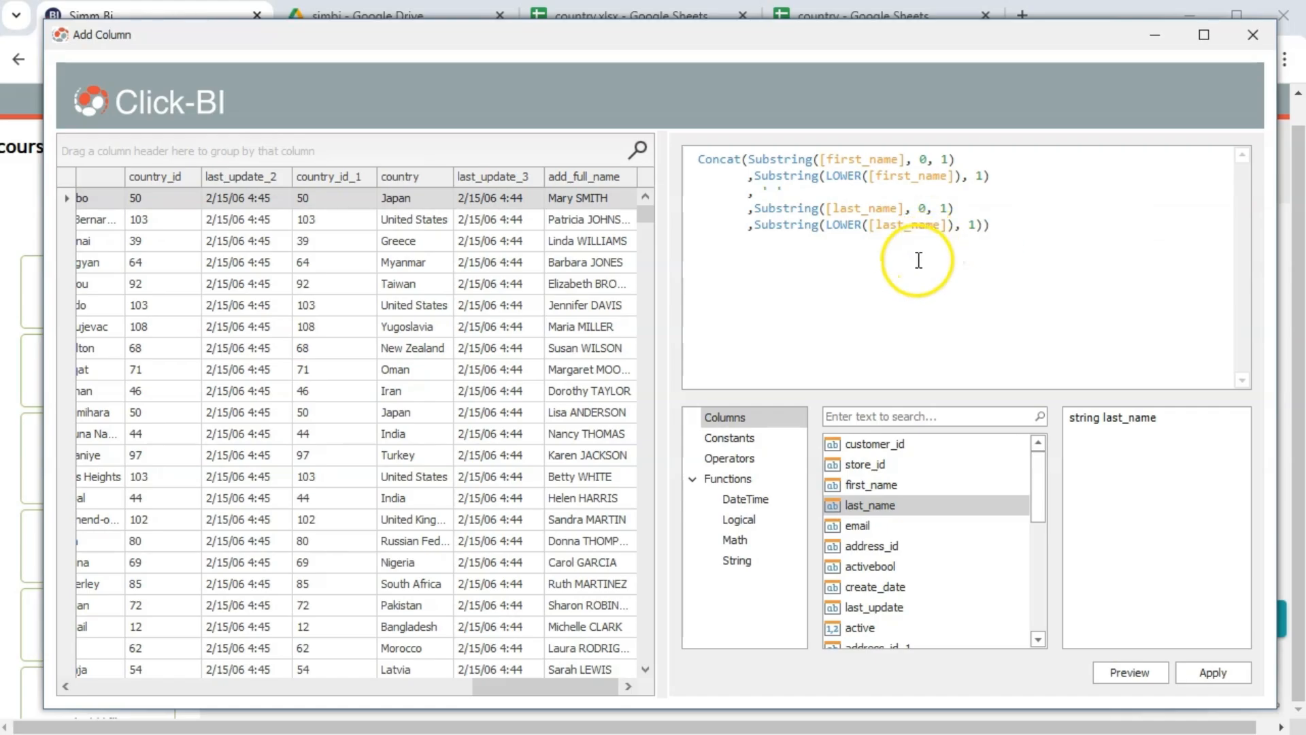
Check the last-name Substring arguments, put the closing parenthesis on its own line, and preview names like Mary Smith
left_click_drag(826, 208, 917, 208)
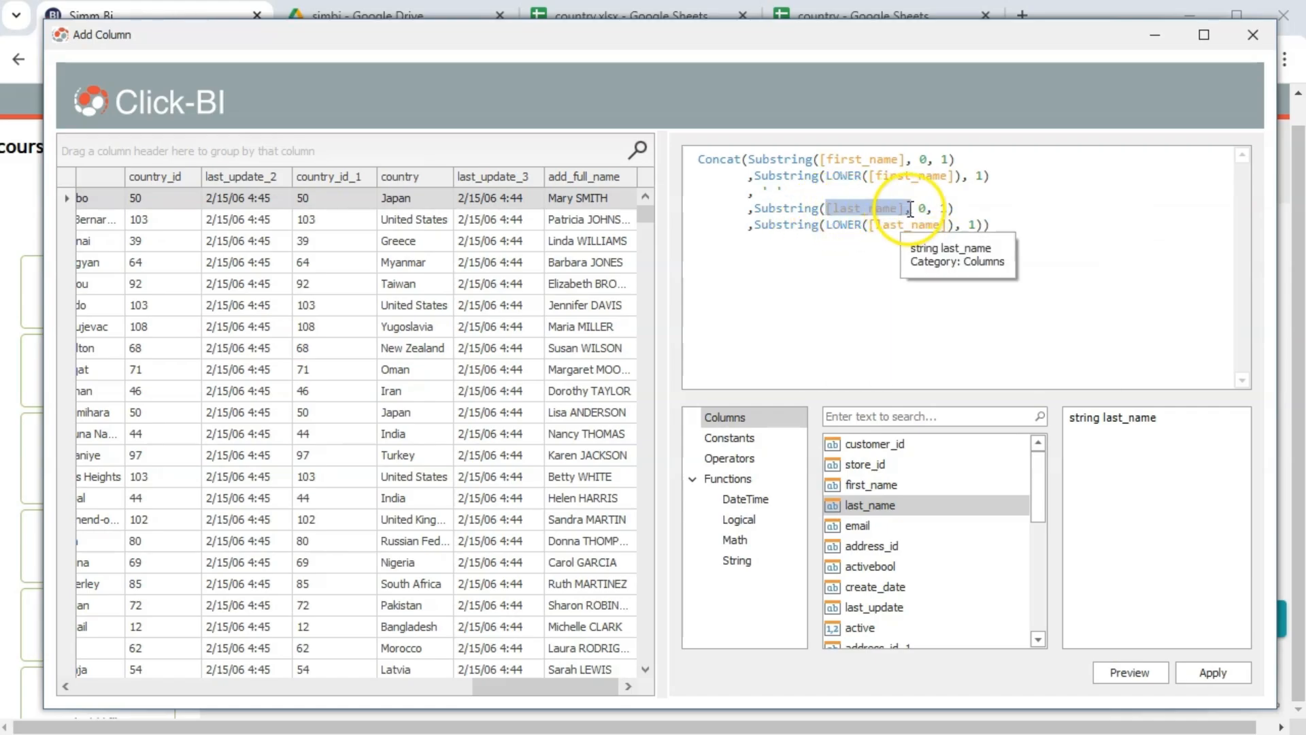
left_click_drag(752, 208, 904, 208)
double_click(923, 207)
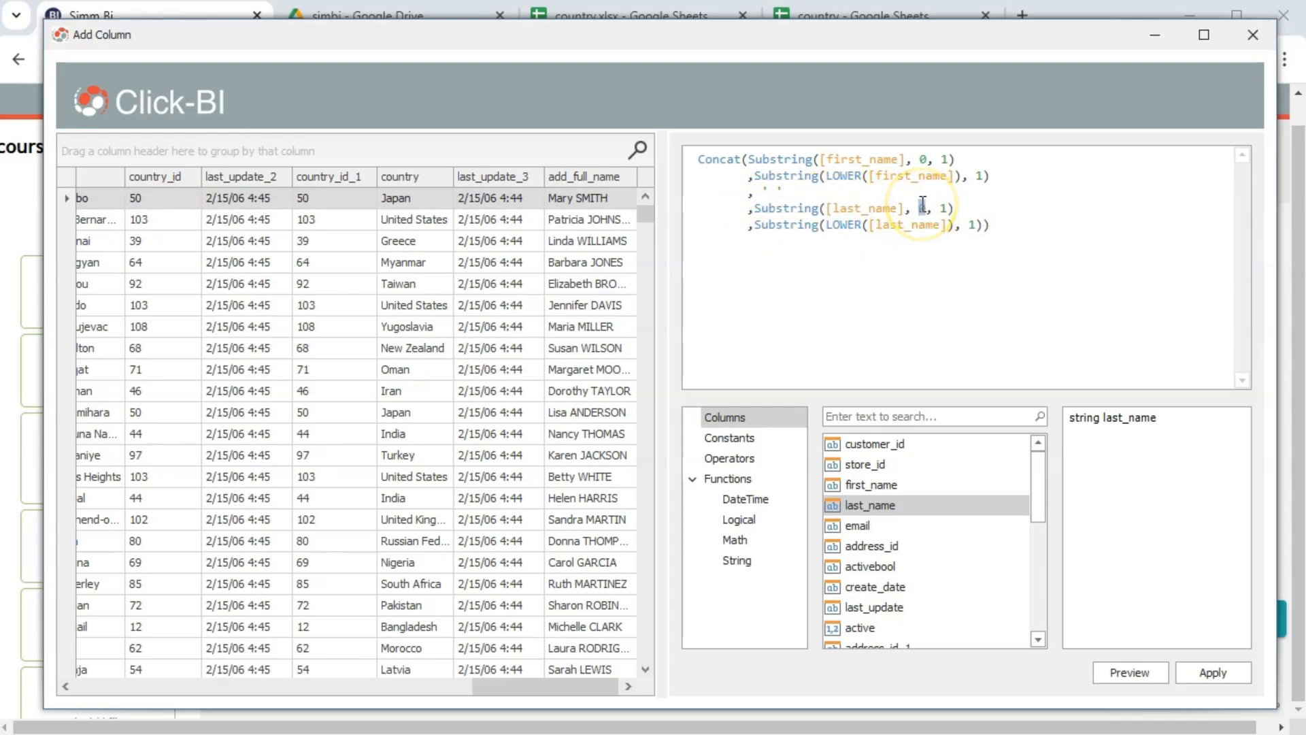
left_click_drag(939, 208, 948, 209)
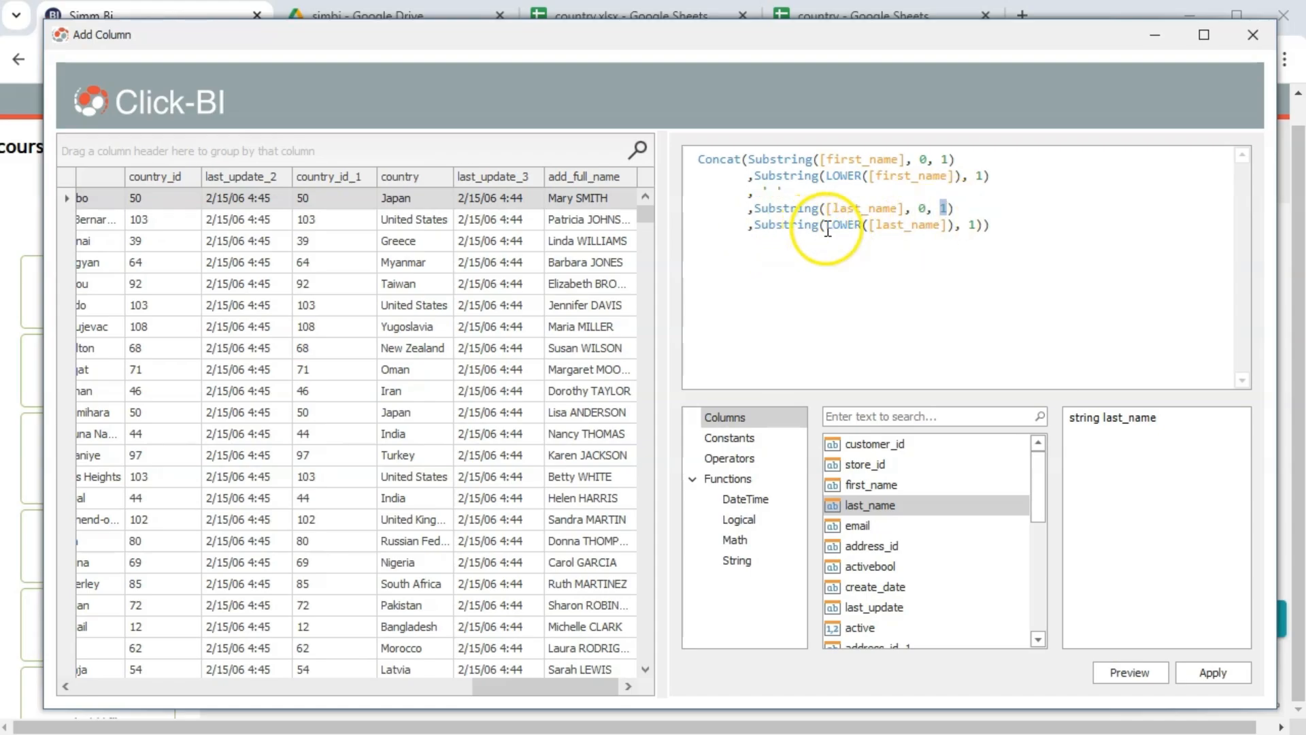
left_click_drag(825, 226, 946, 225)
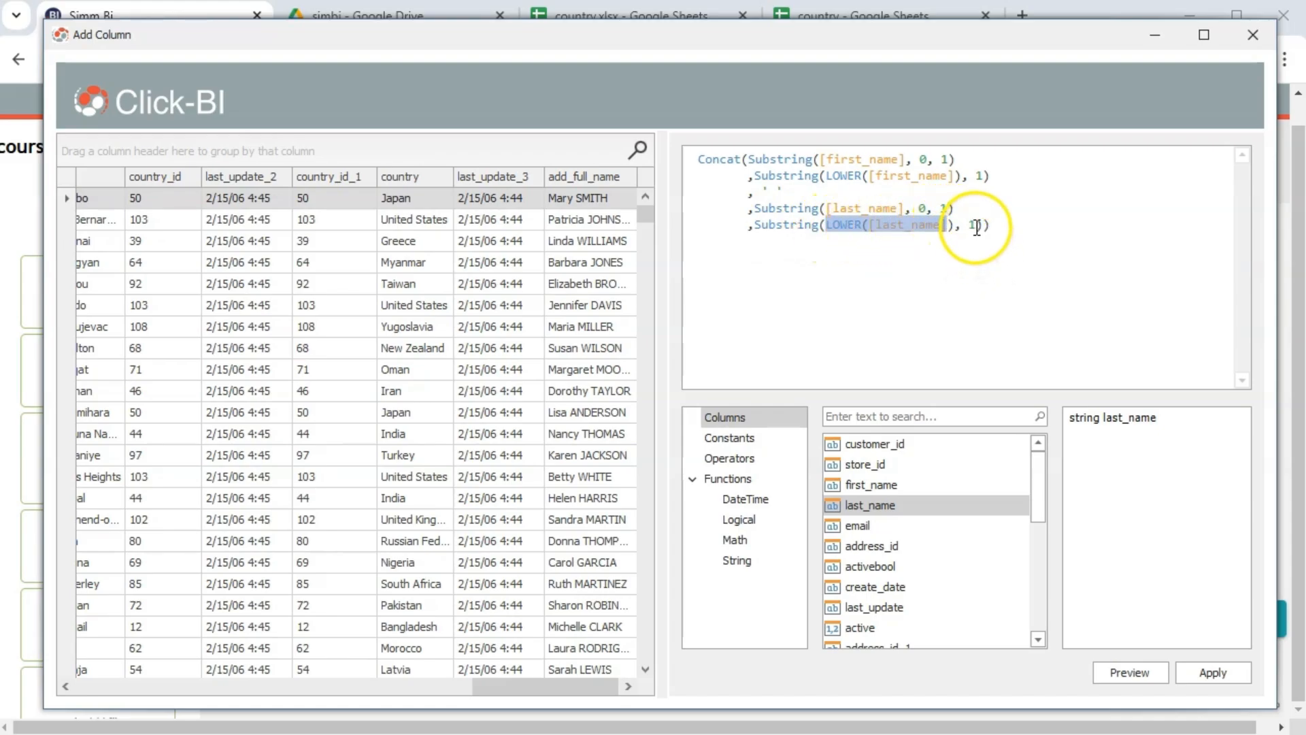
double_click(973, 225)
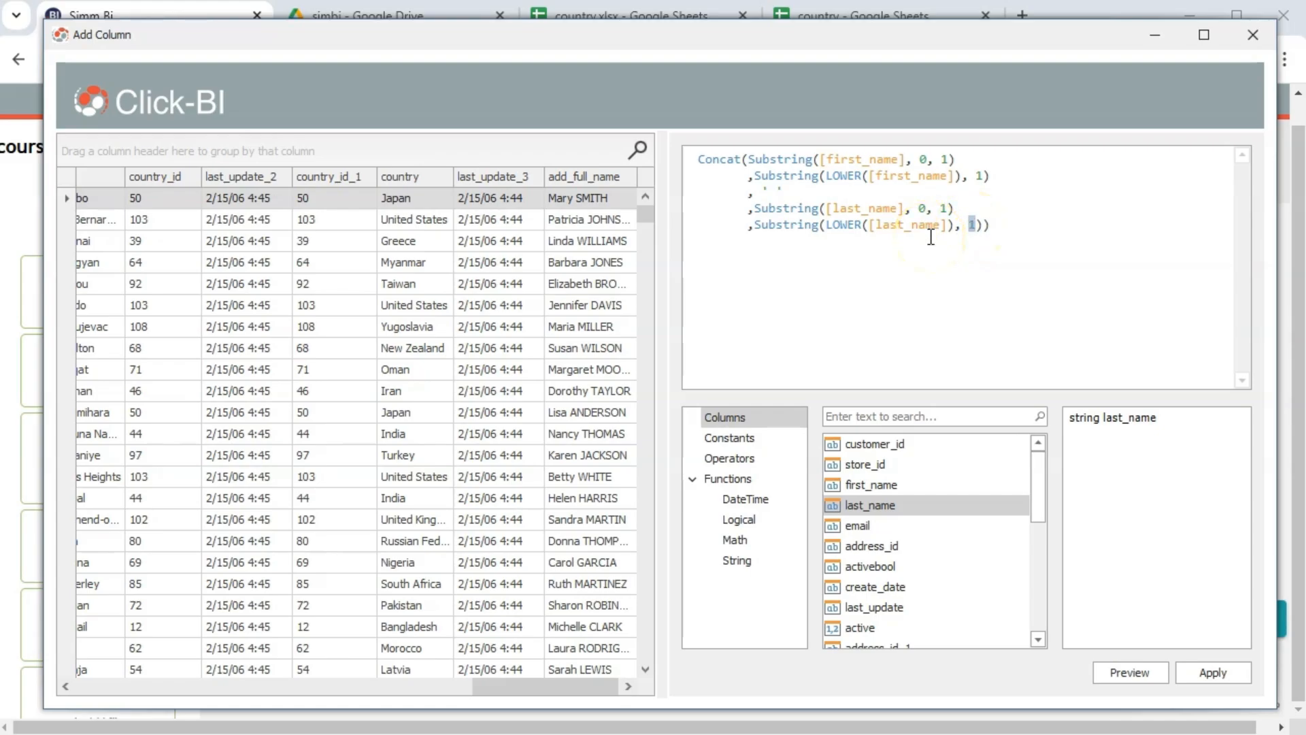
left_click(976, 227)
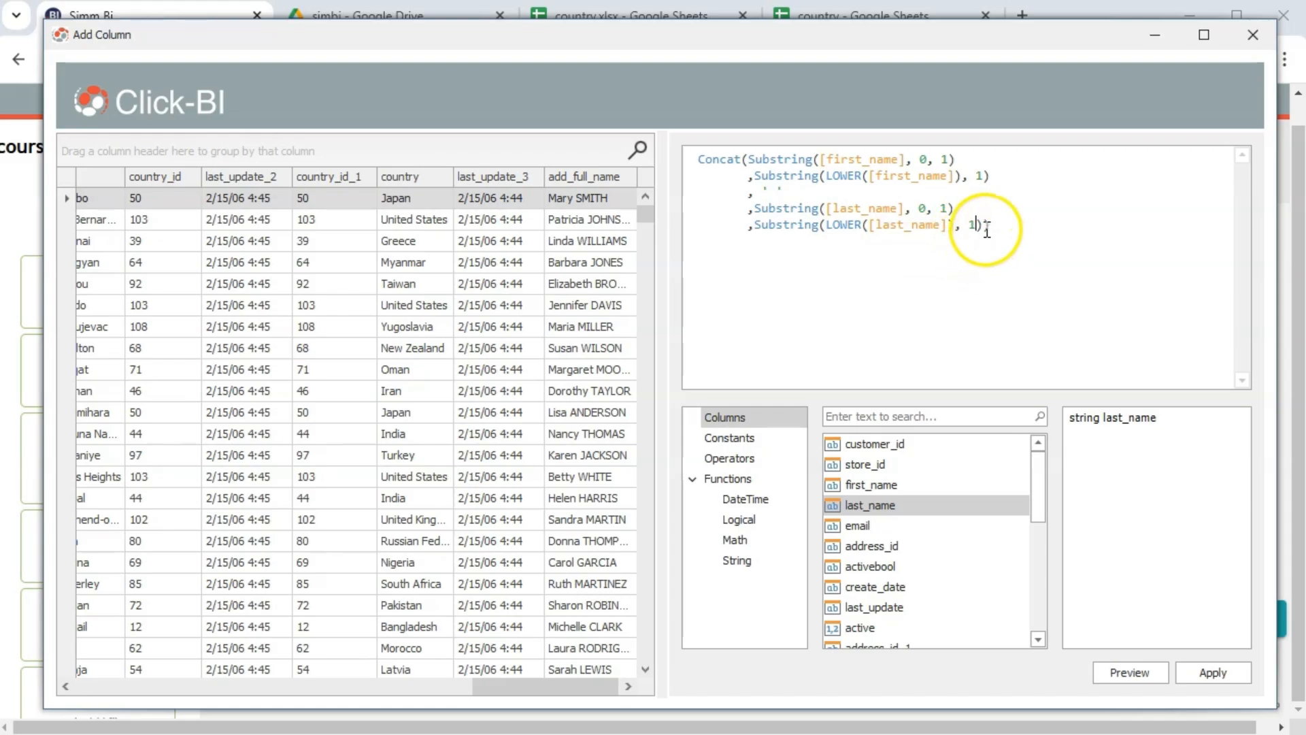
key("Return")
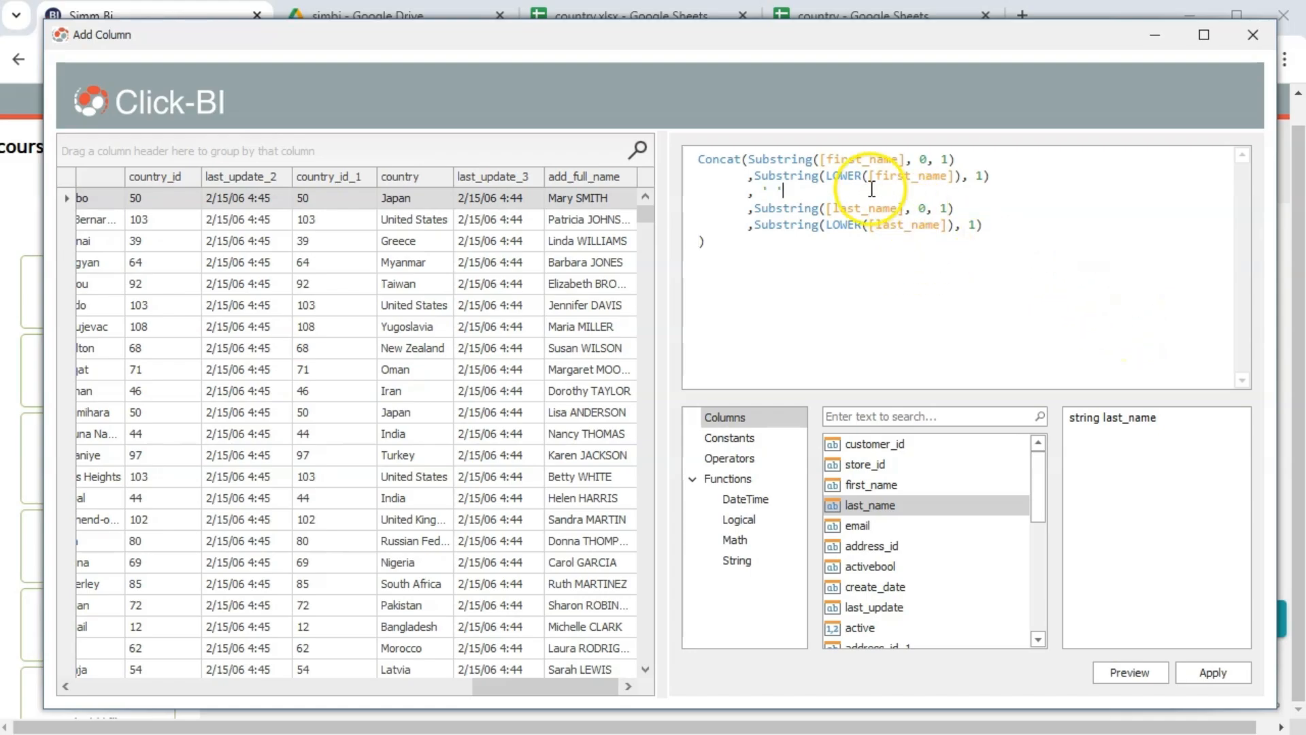
left_click(1099, 671)
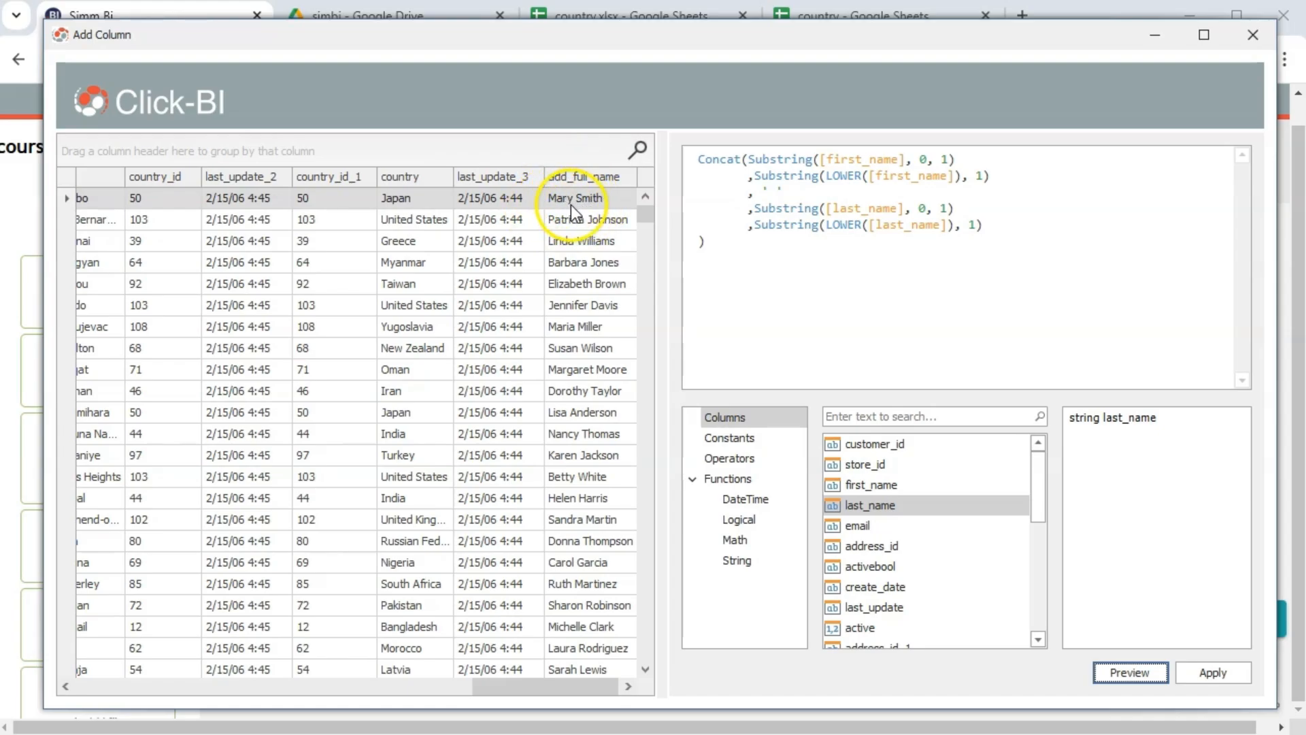
Apply the formula, rename the column from add_full_name to full_name, and save the step
left_click(1224, 680)
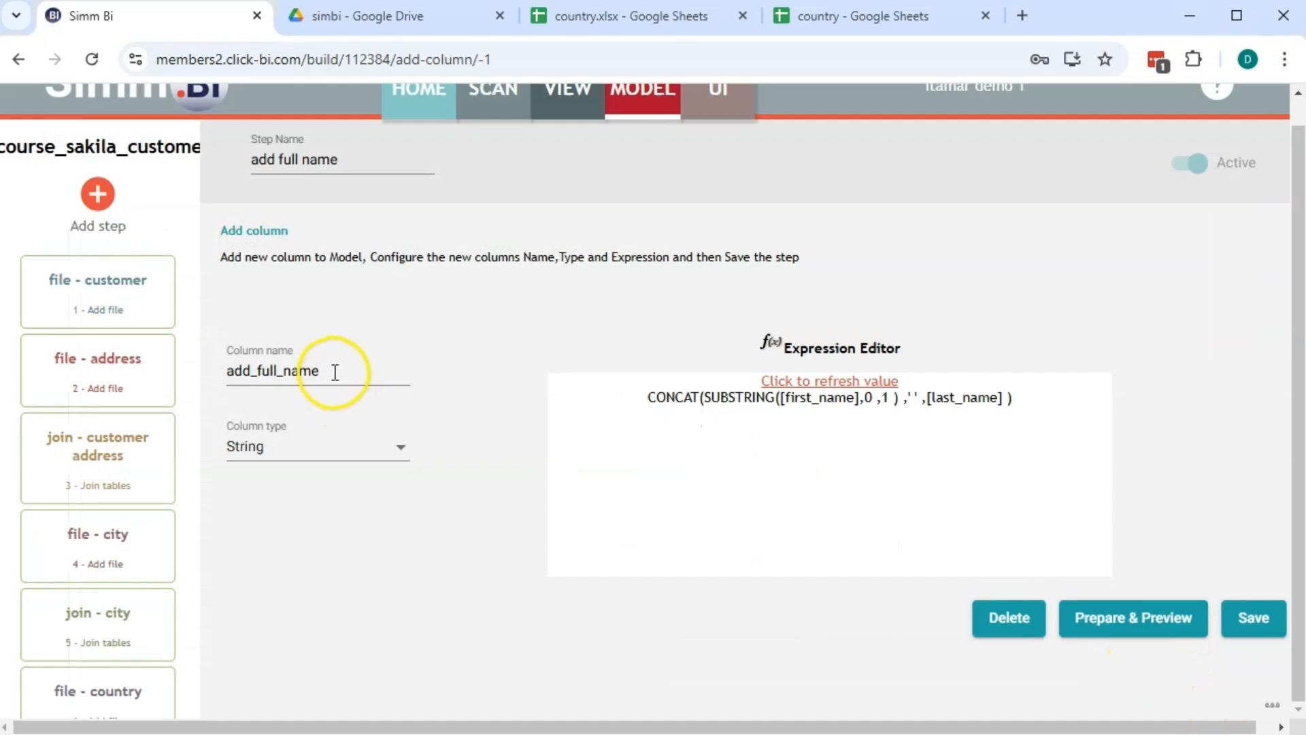
left_click(256, 370)
key("BackSpace")
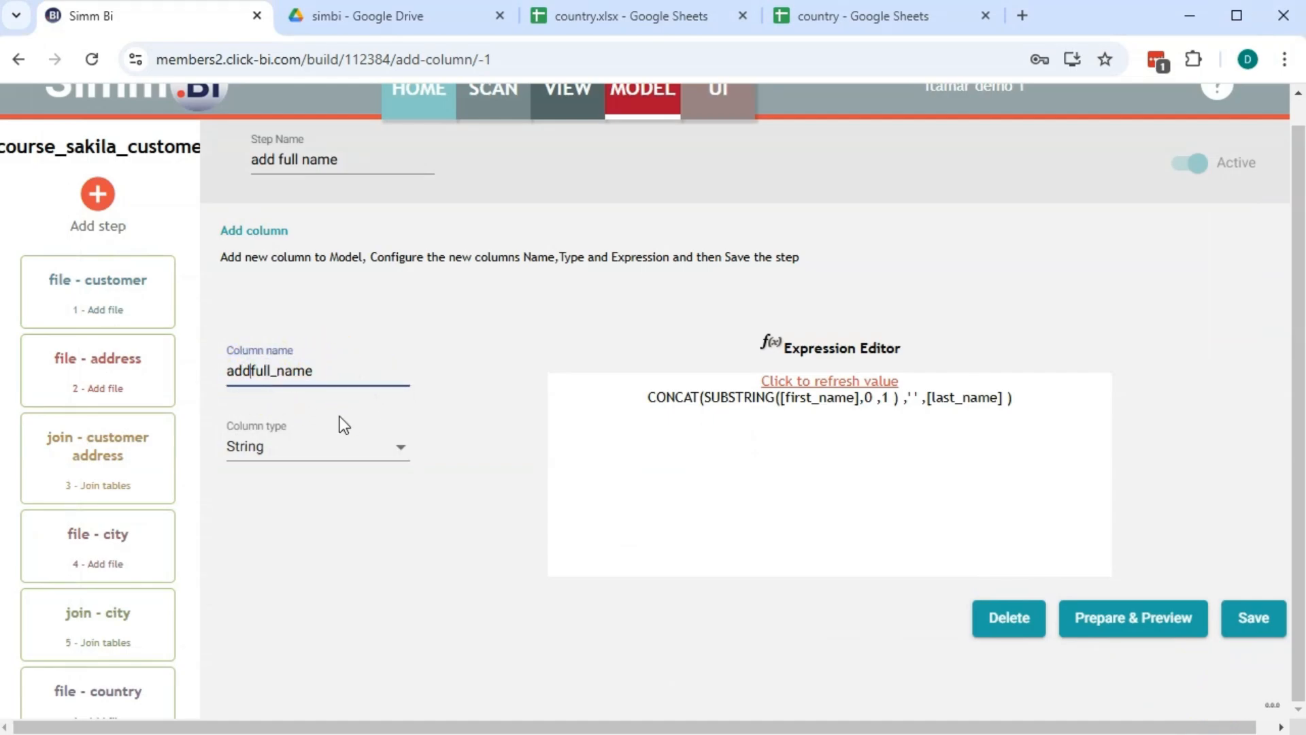
key("BackSpace")
key("BackSpace")
key("BackSpace")
left_click(467, 544)
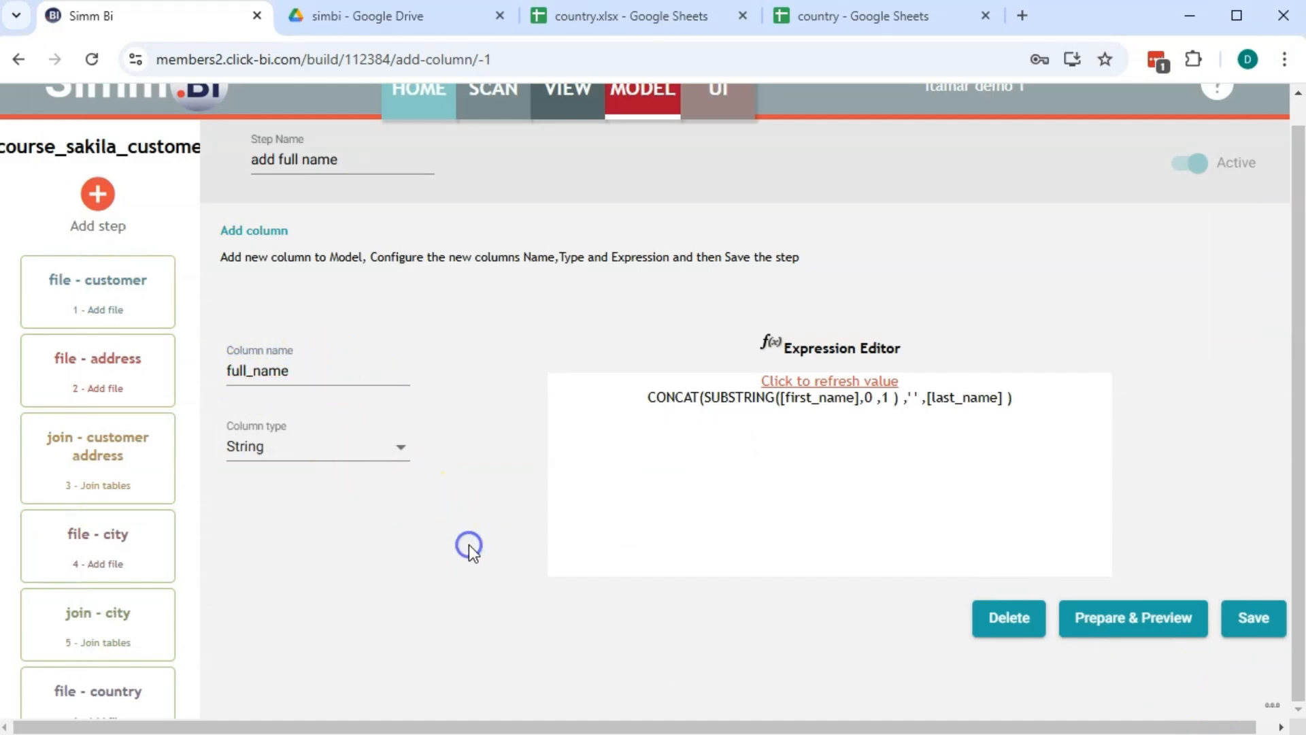
left_click(823, 378)
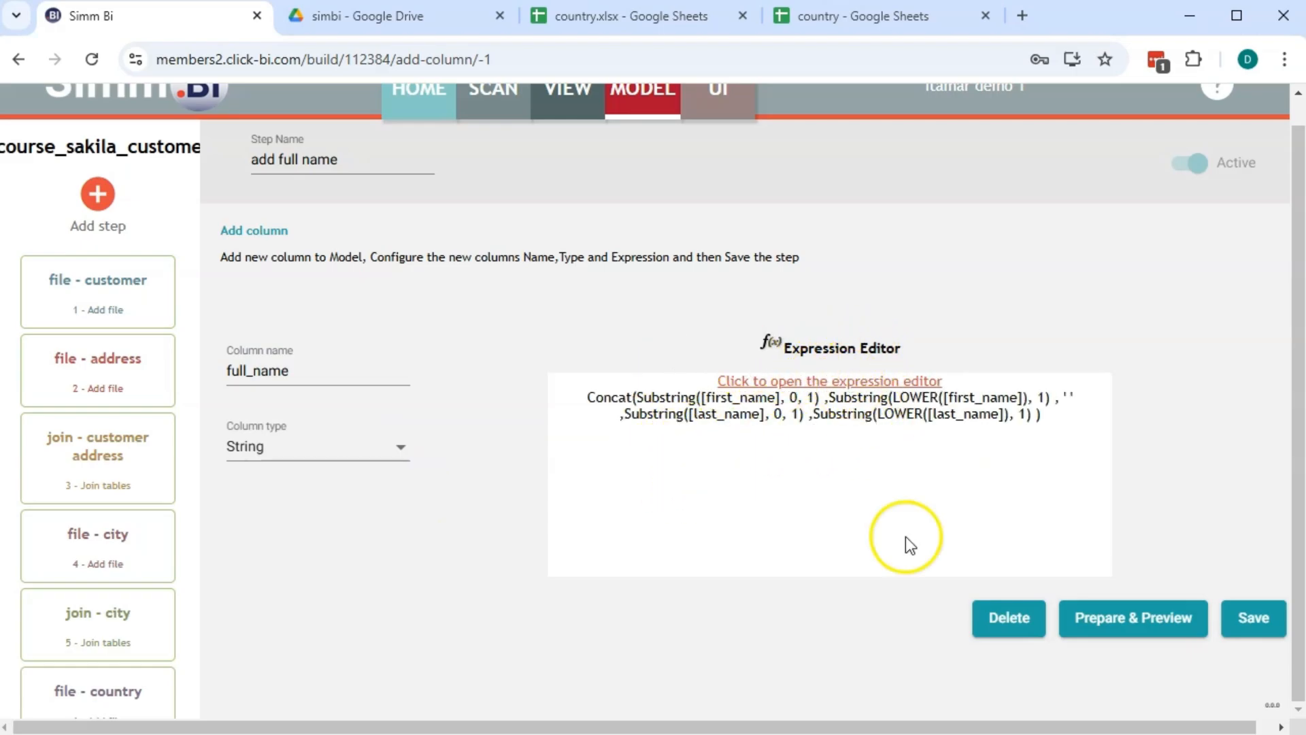
left_click(1253, 617)
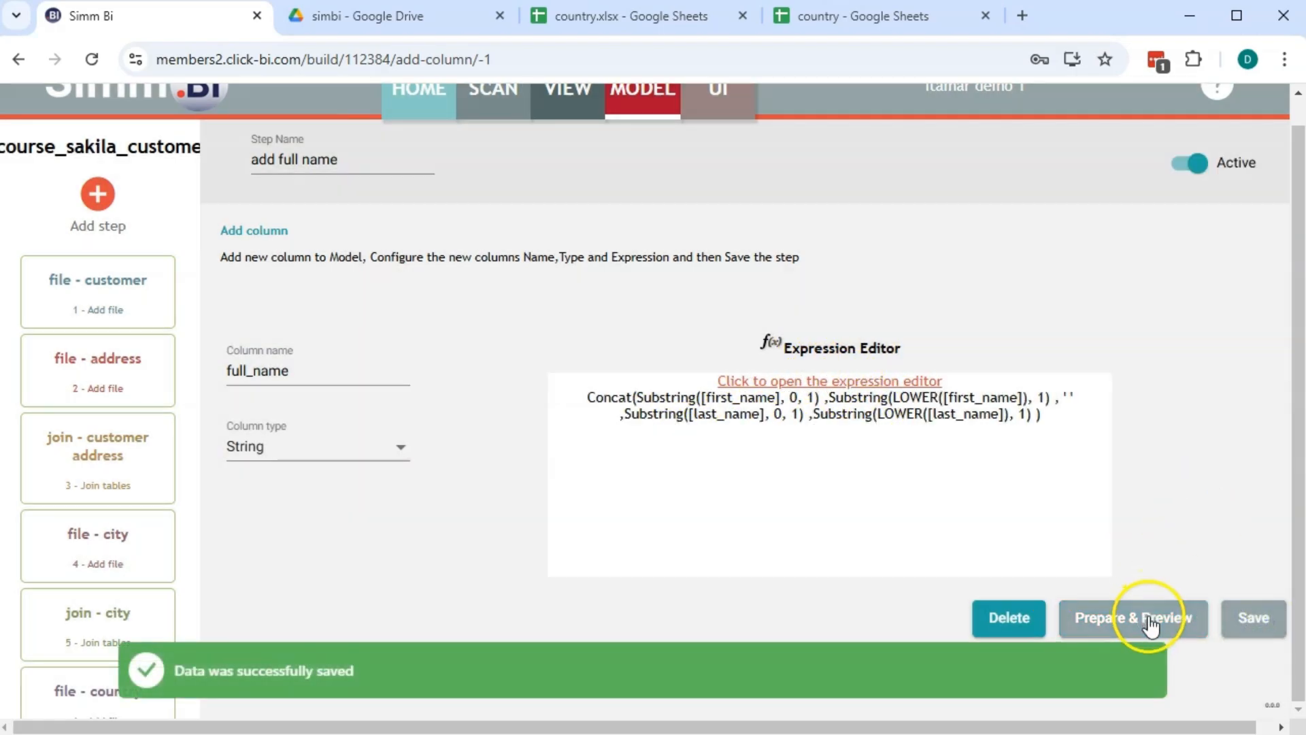
Run Prepare & Preview and inspect the proper-case full_name column, then close the preview
left_click(1150, 619)
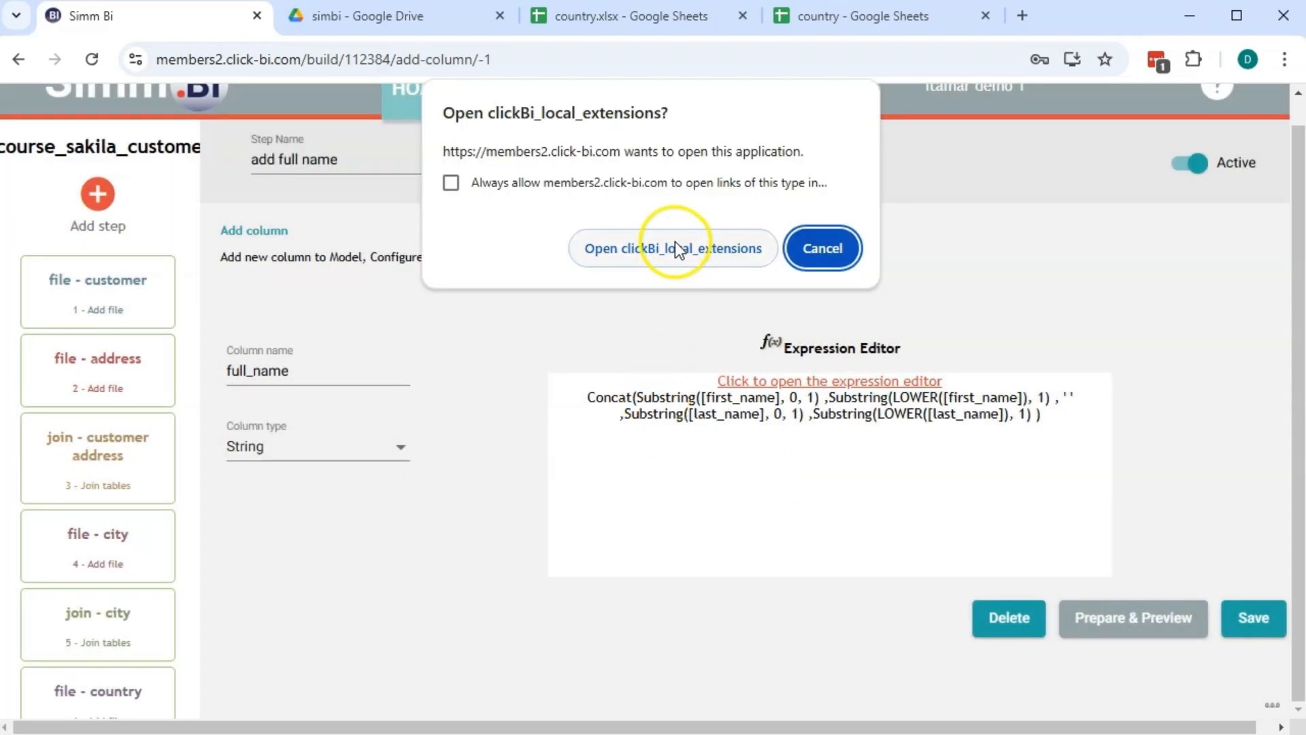
left_click(695, 259)
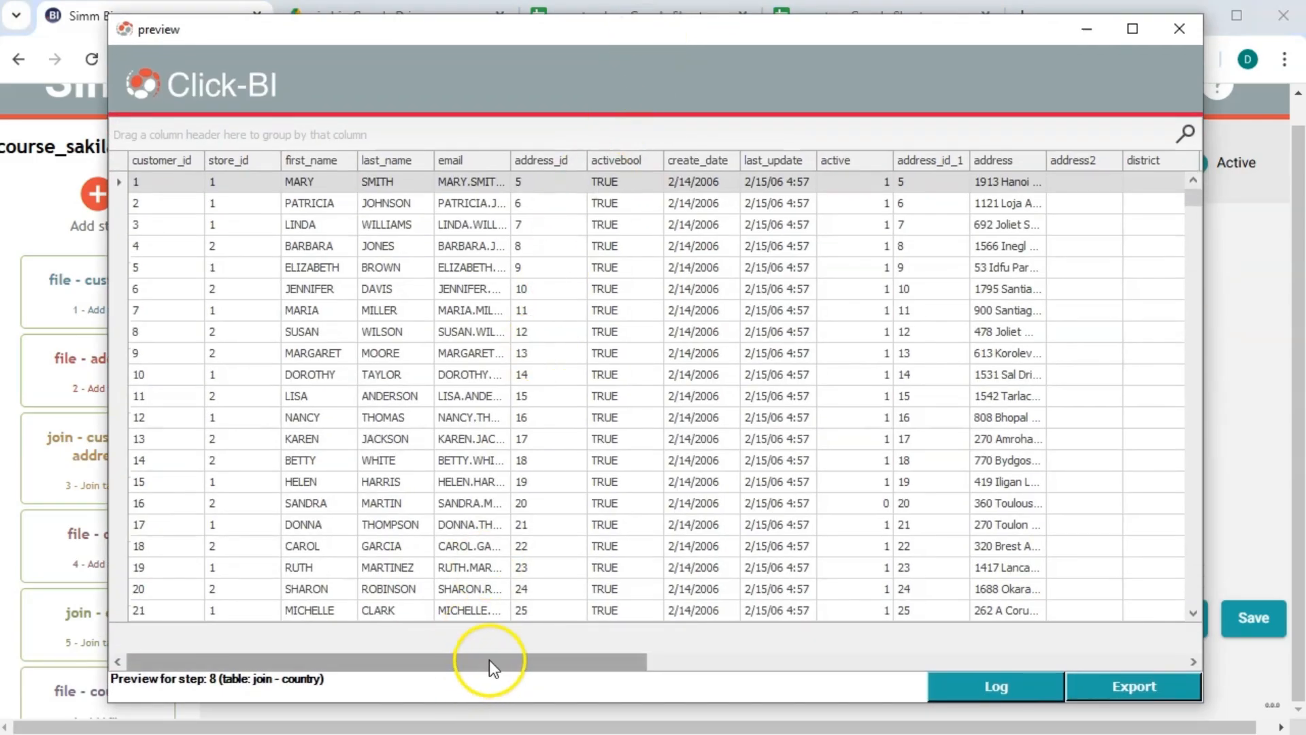
left_click_drag(489, 660, 1089, 584)
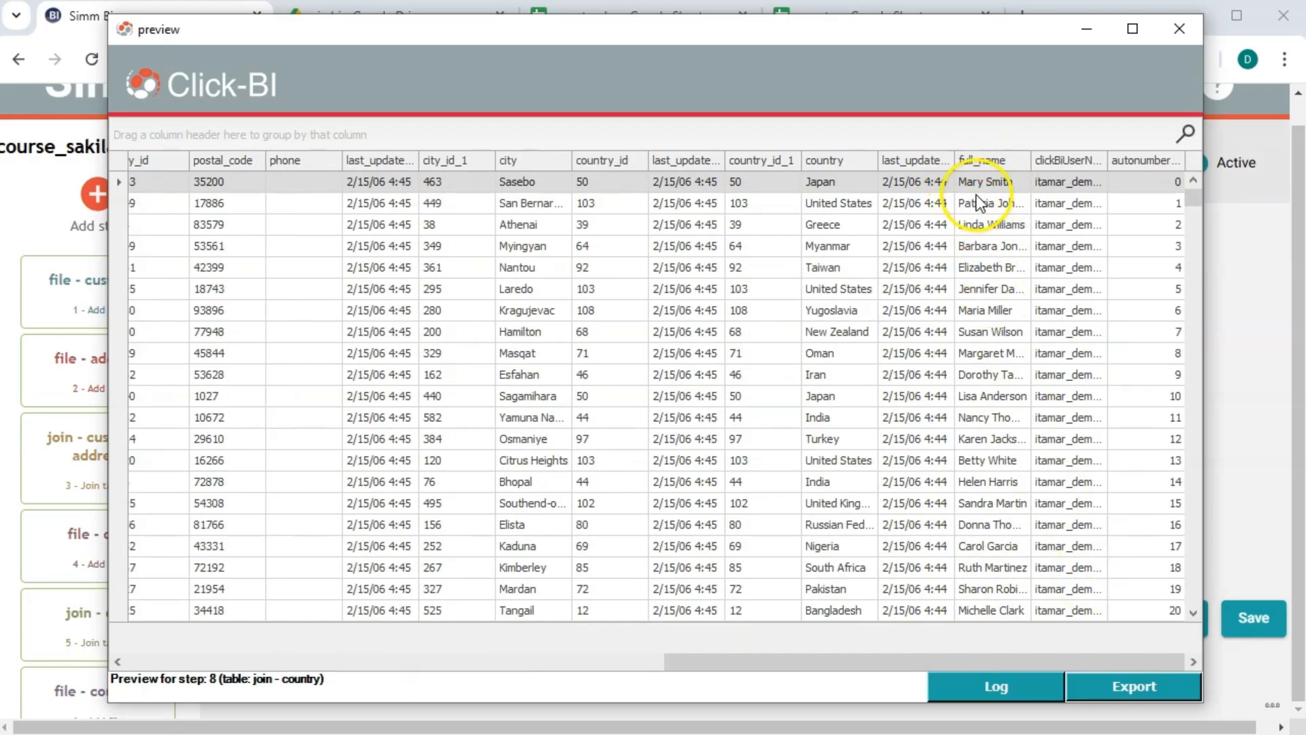
left_click(1164, 35)
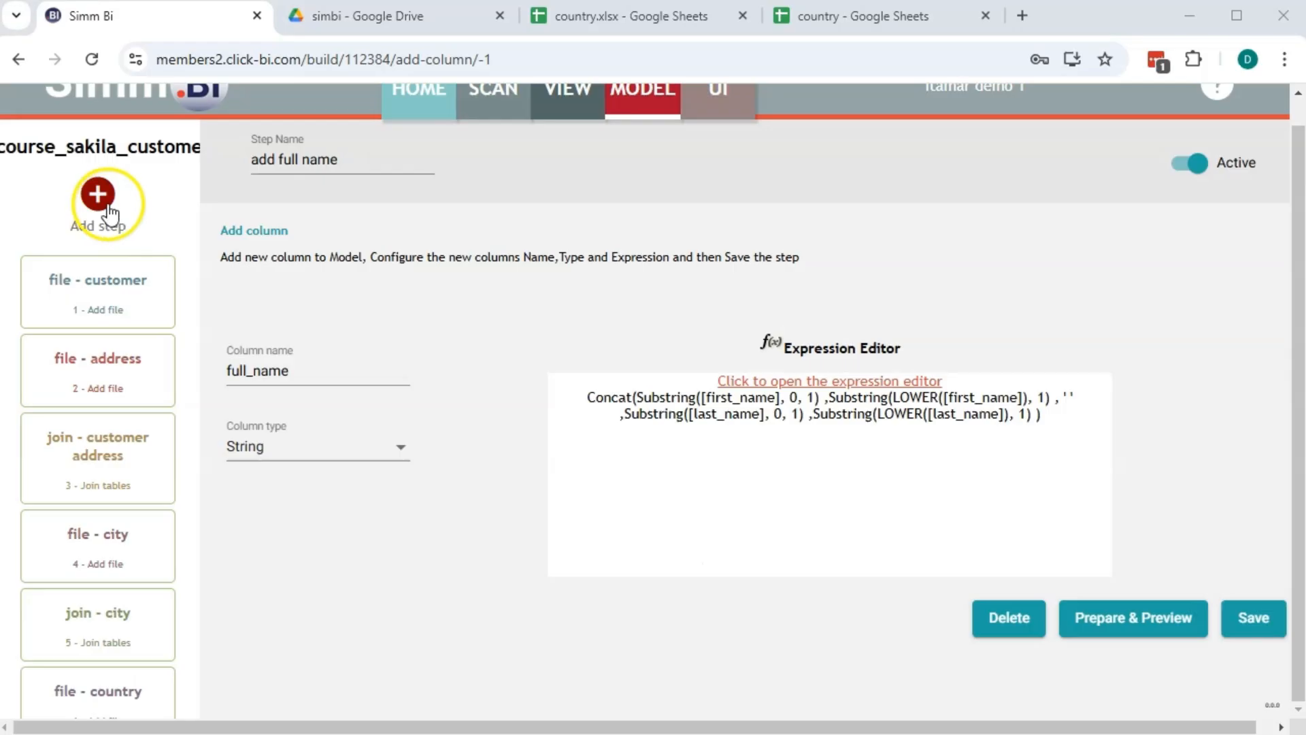
Add a new Add column step named 'add - domain'
left_click(108, 210)
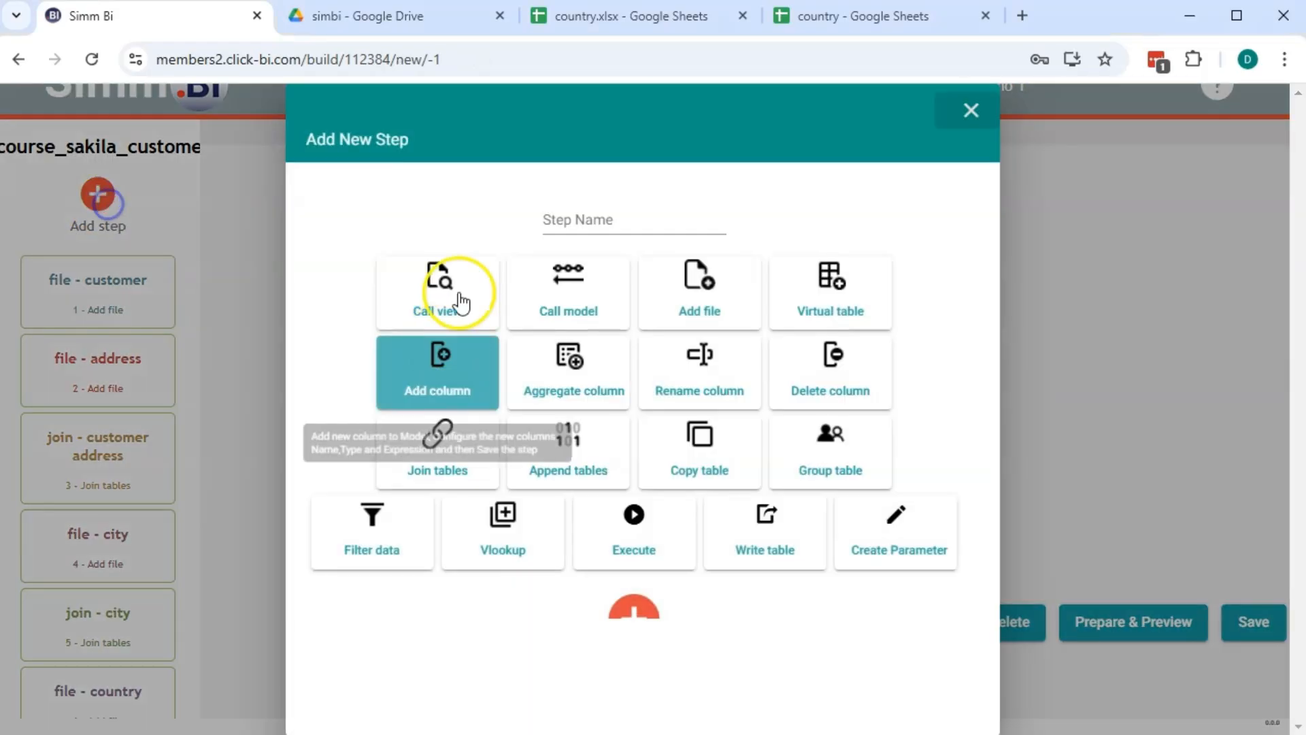
left_click(427, 397)
left_click(583, 226)
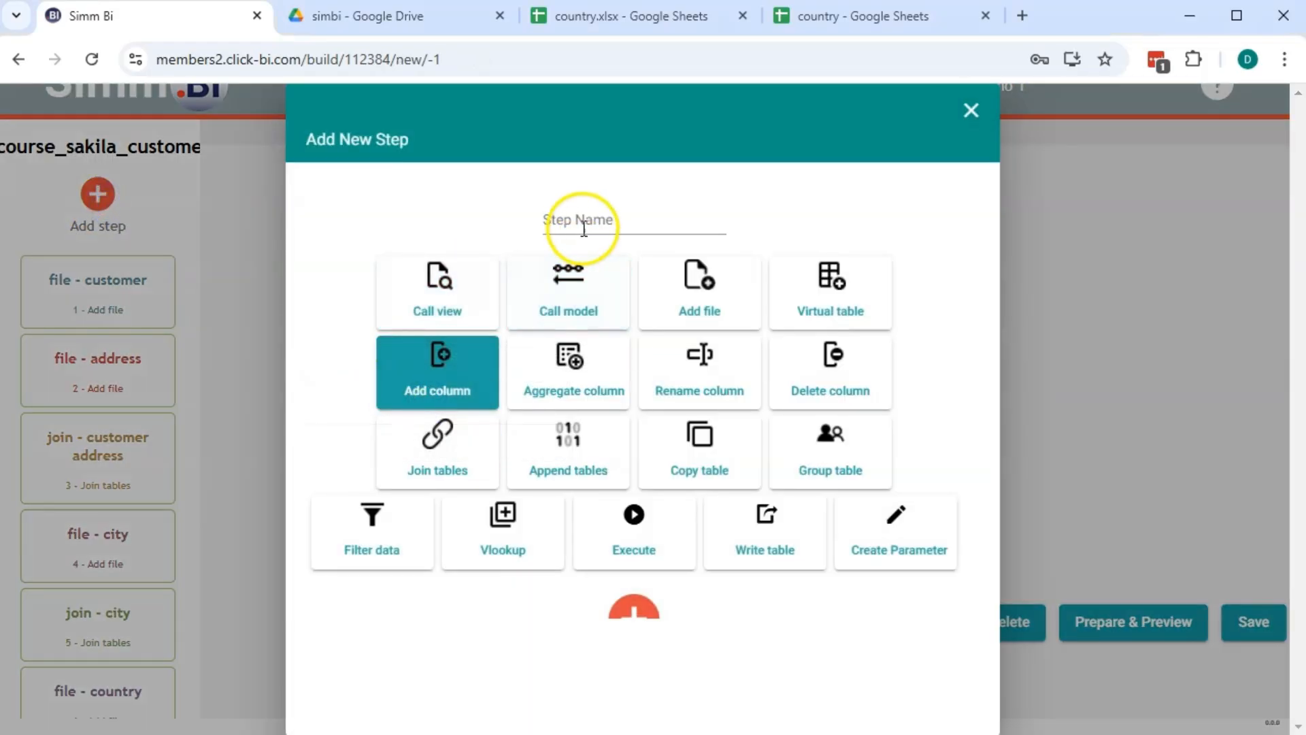
type("add")
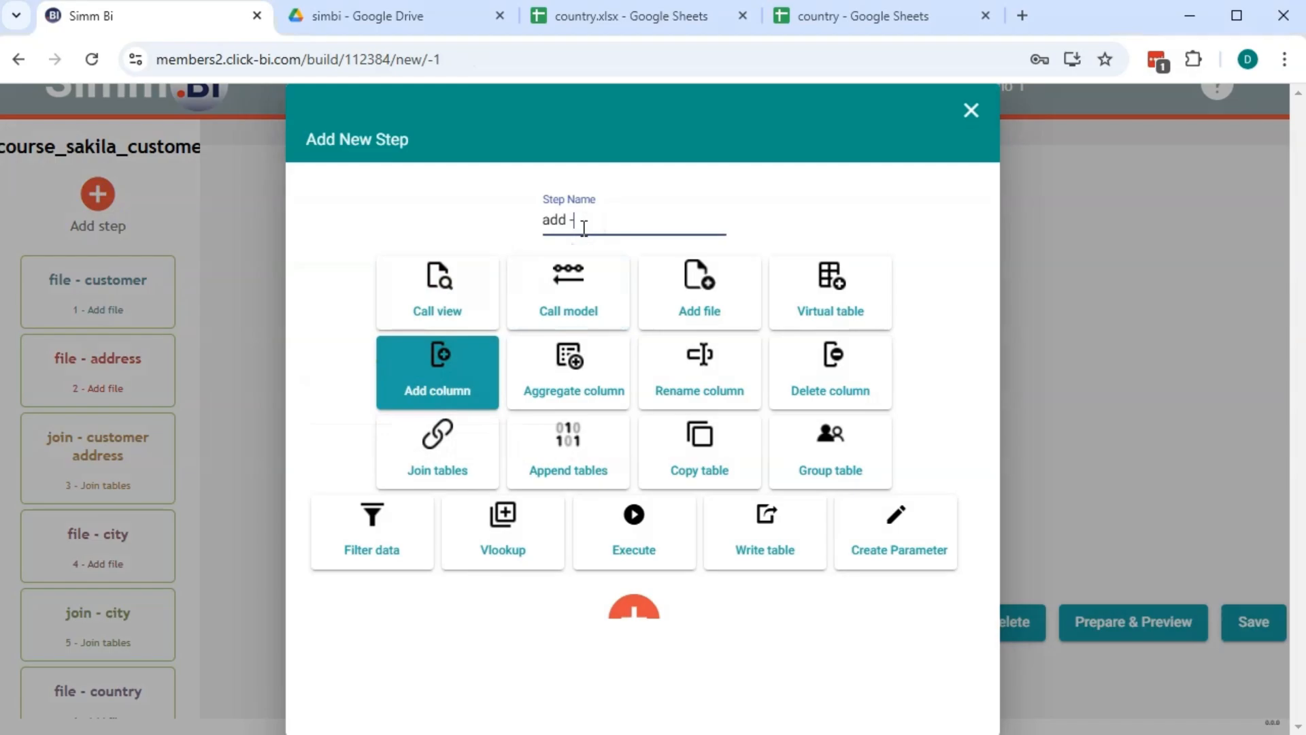
type(" - domain")
left_click(634, 611)
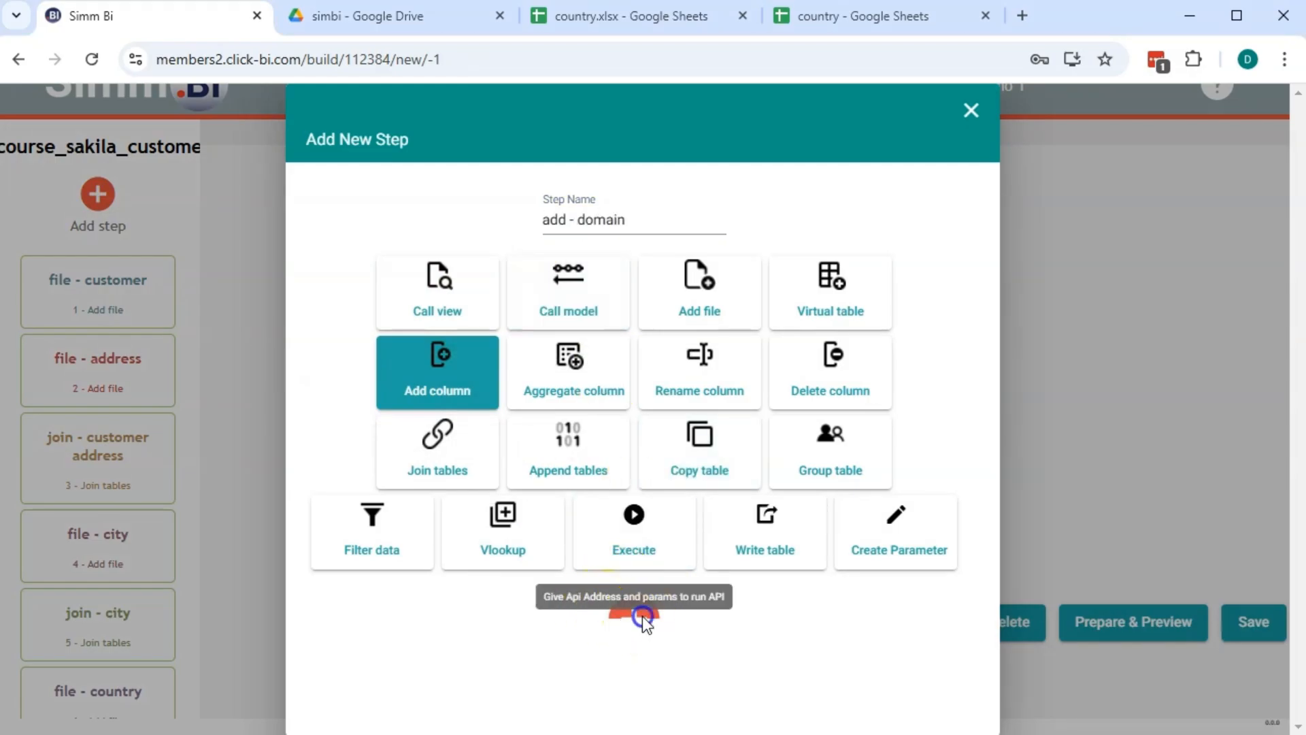
left_click(639, 612)
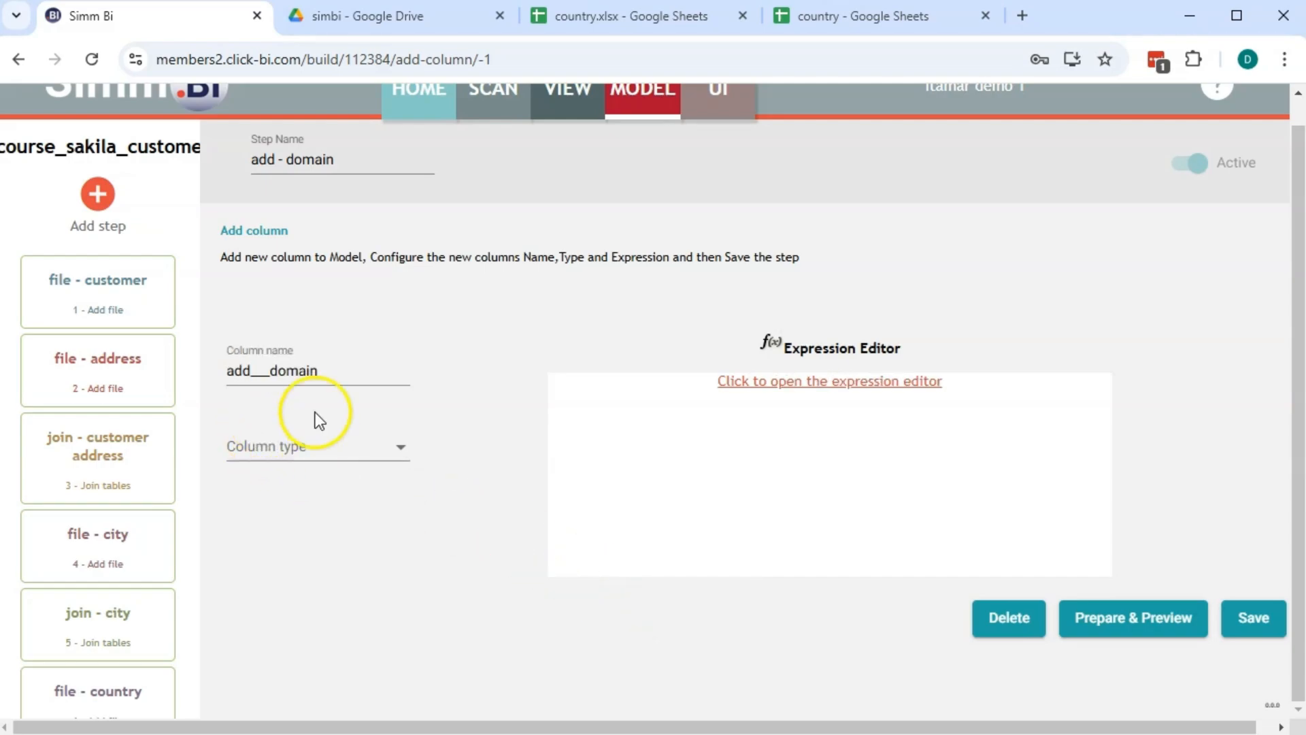
Set the add___domain column type to String
left_click(319, 451)
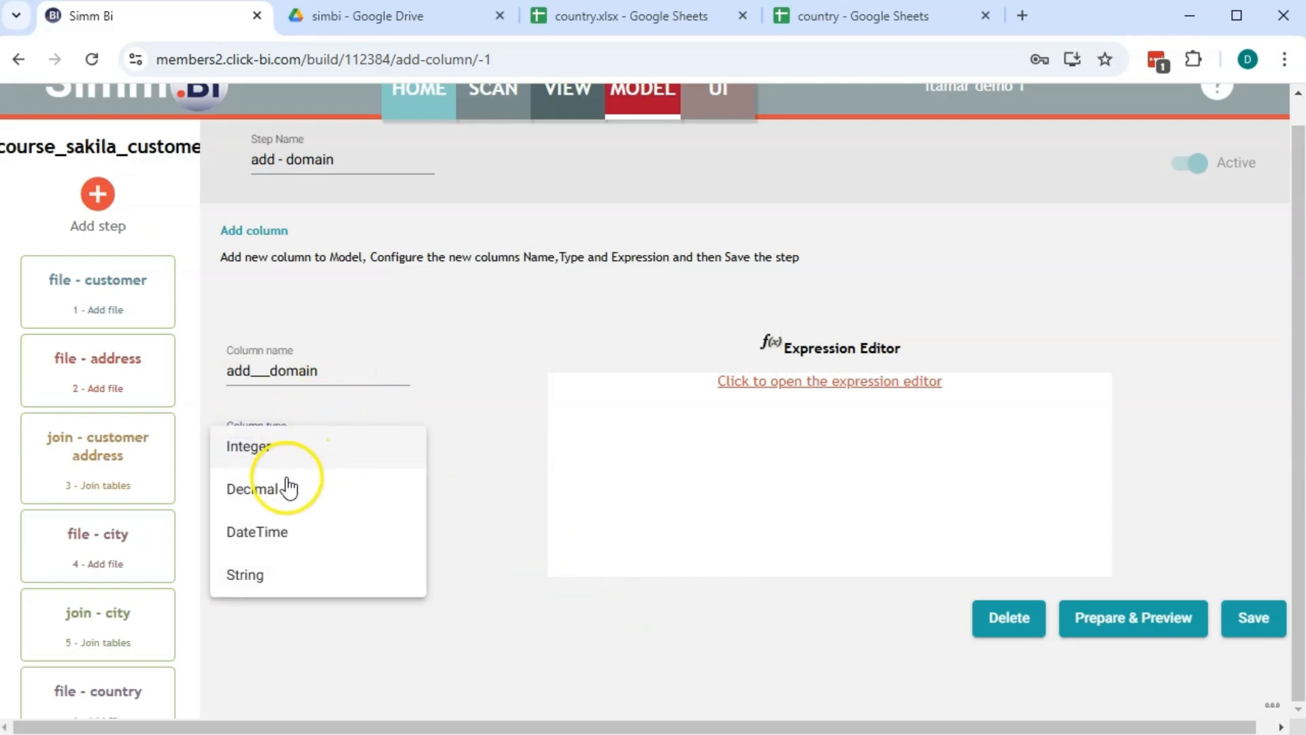
left_click(272, 575)
left_click(825, 383)
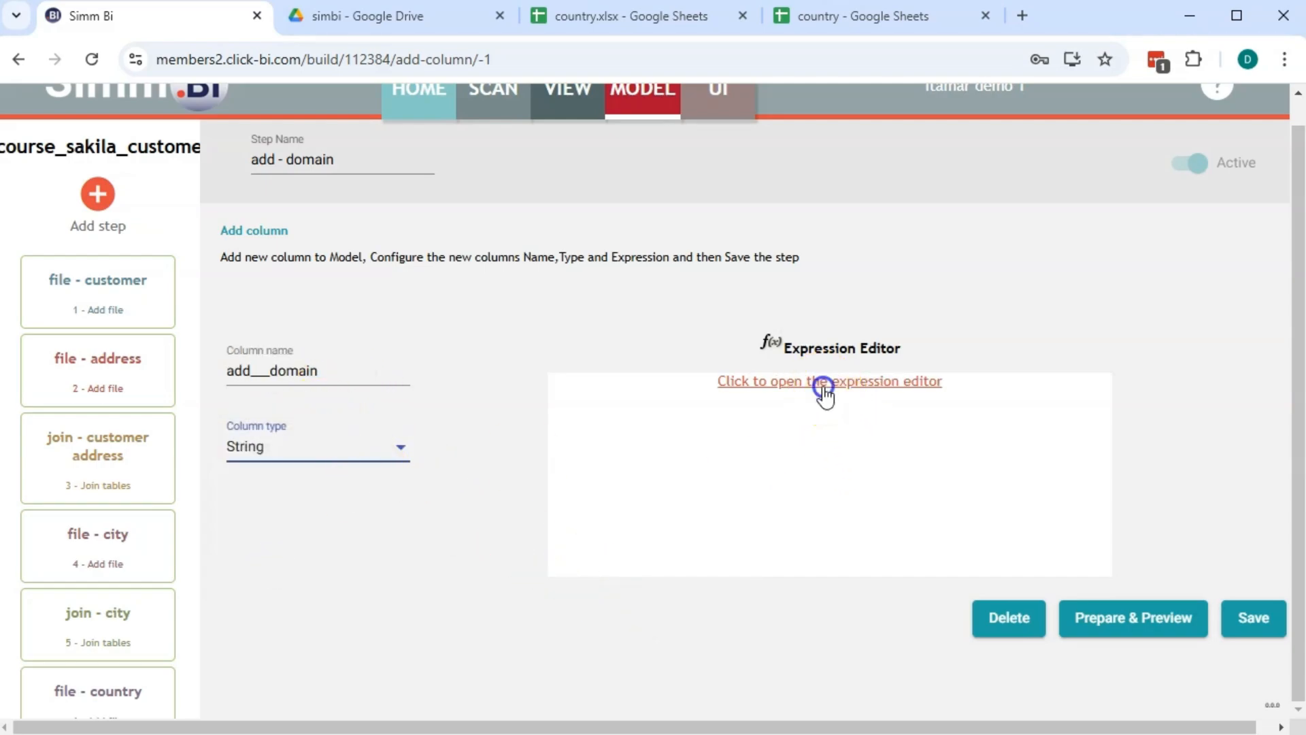
left_click(715, 249)
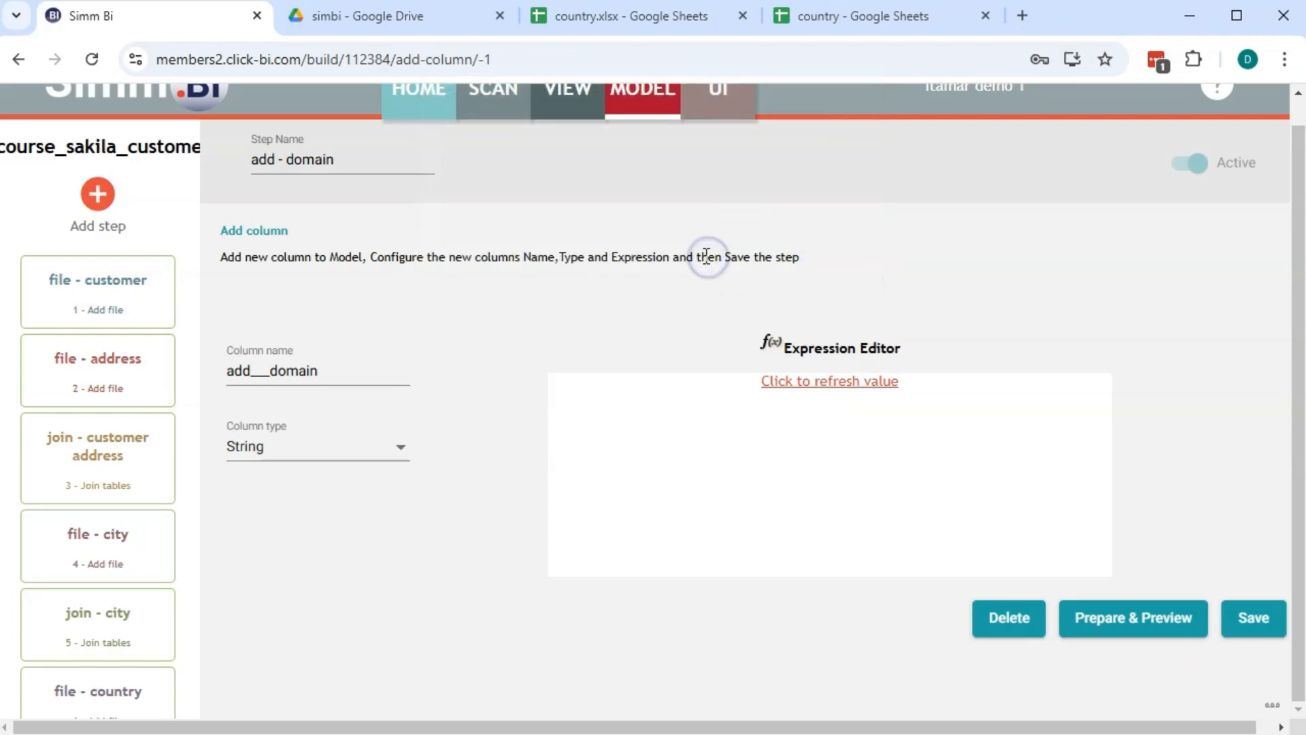
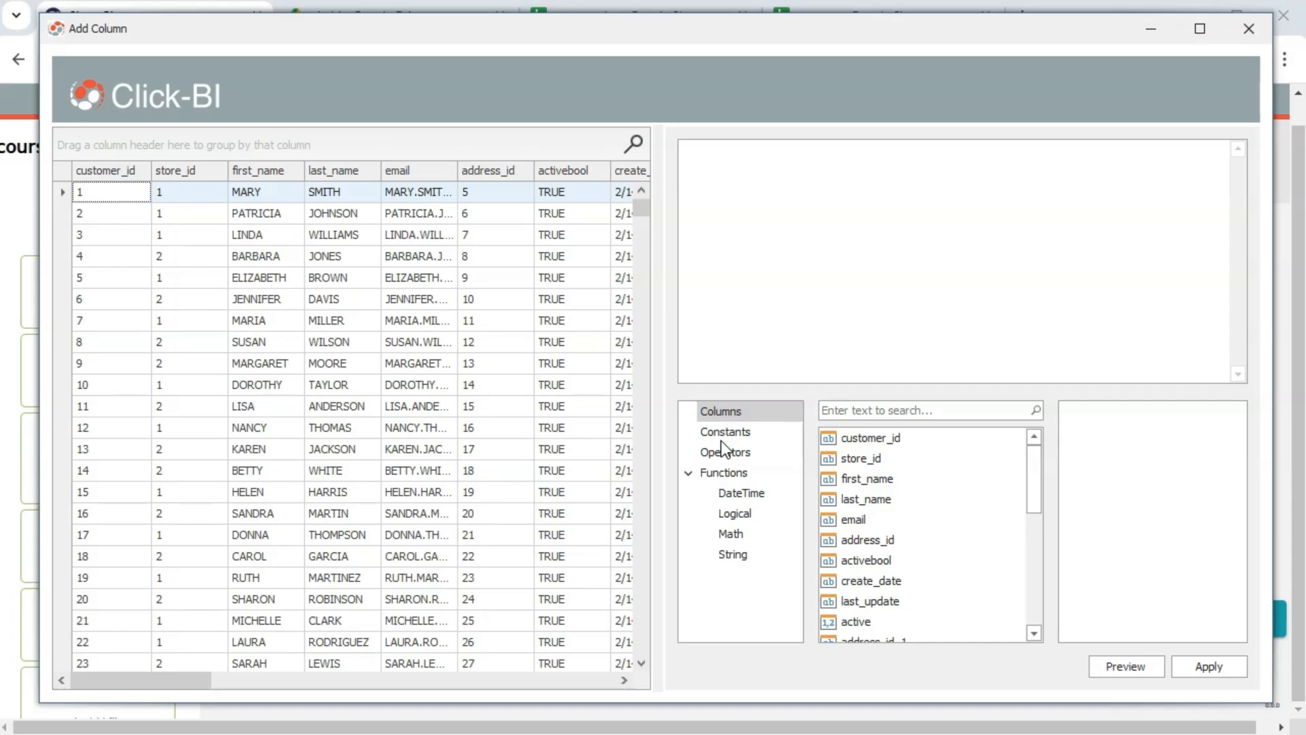
Insert the CharIndex string function into the expression with '@' as the search text
left_click(733, 554)
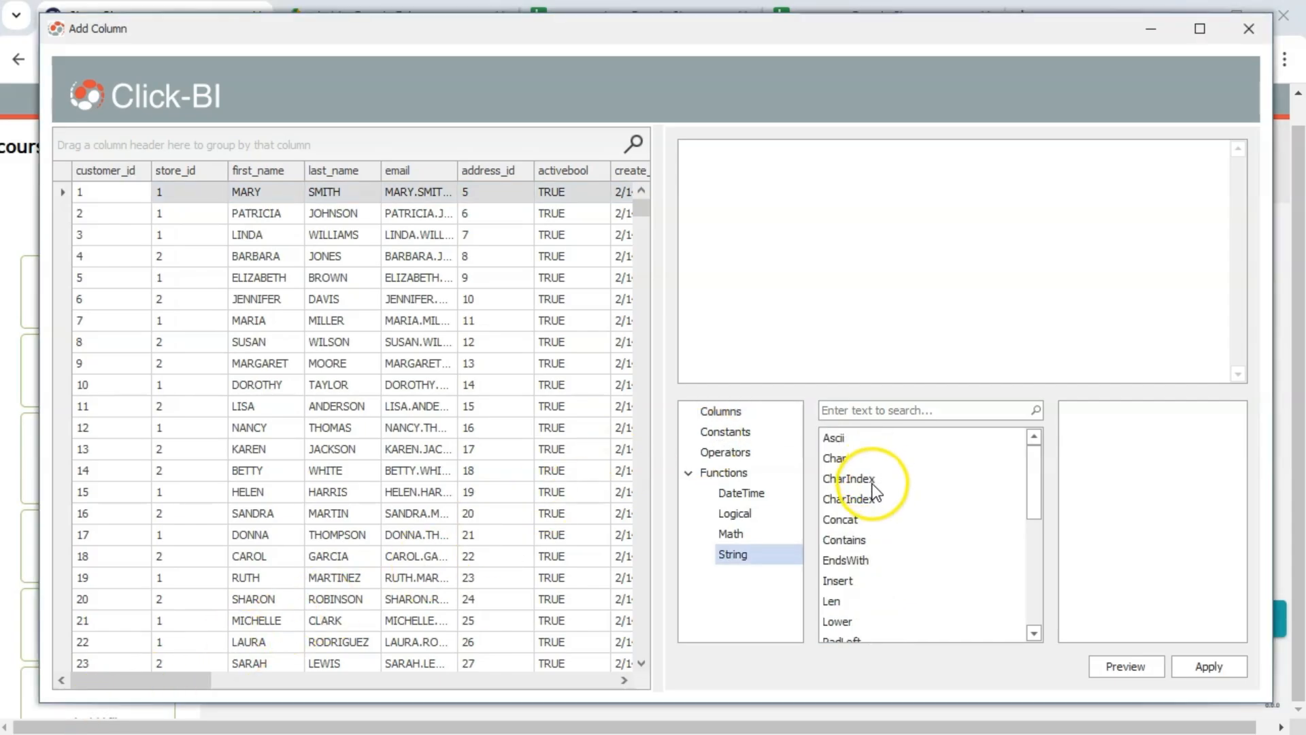
left_click(871, 485)
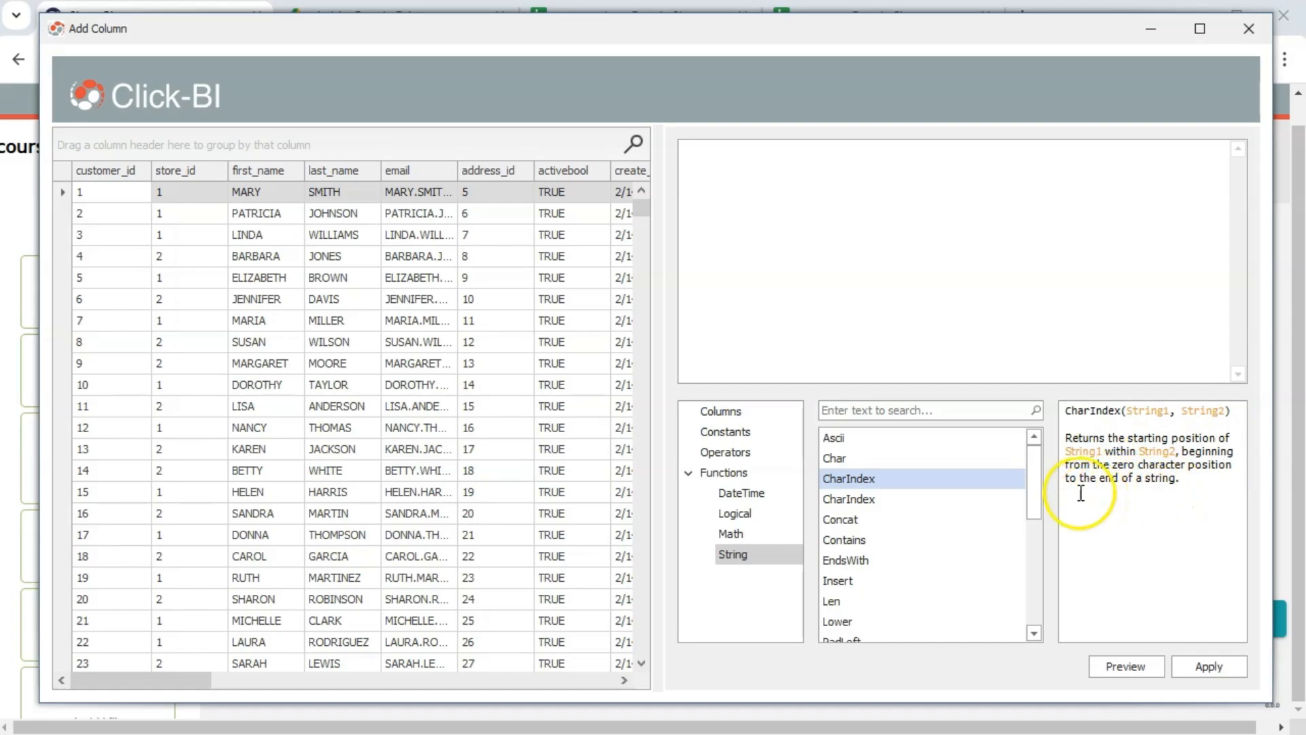
double_click(892, 479)
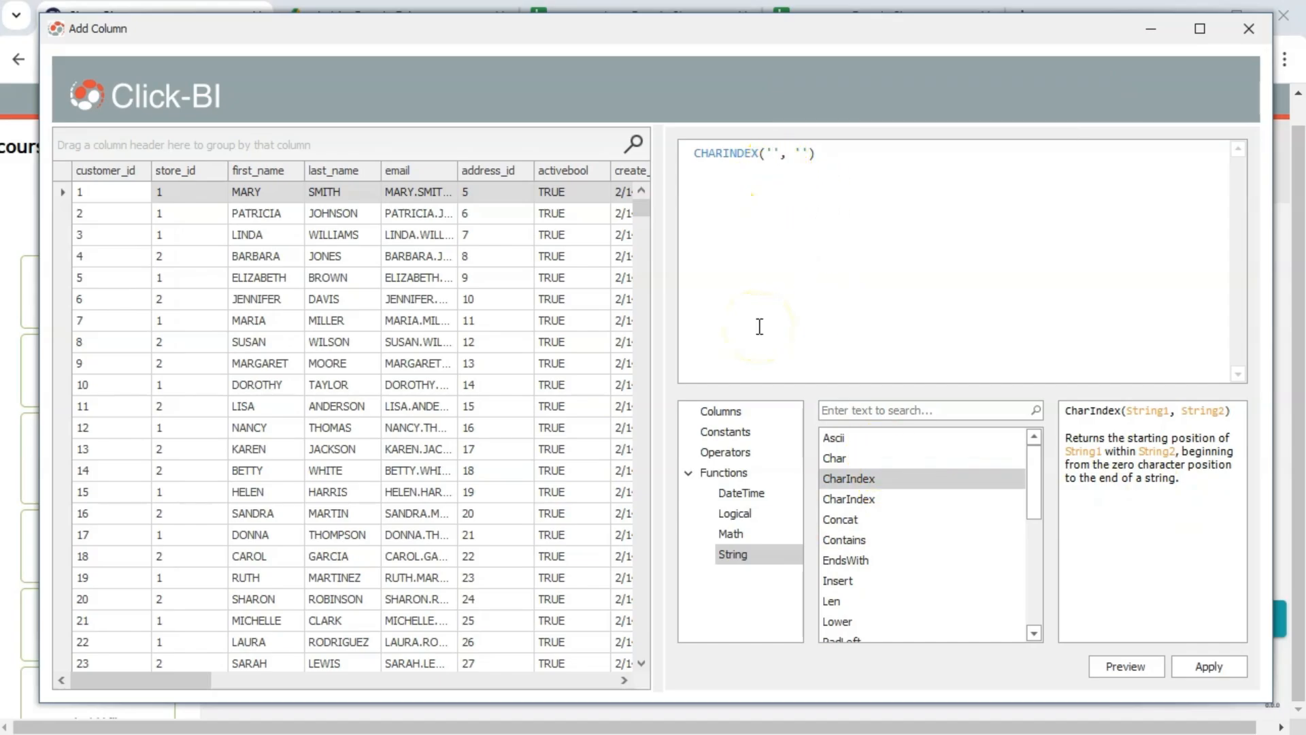
type("@")
Add [email] as CHARINDEX's second argument and preview the @ positions
left_click(809, 154)
left_click(740, 410)
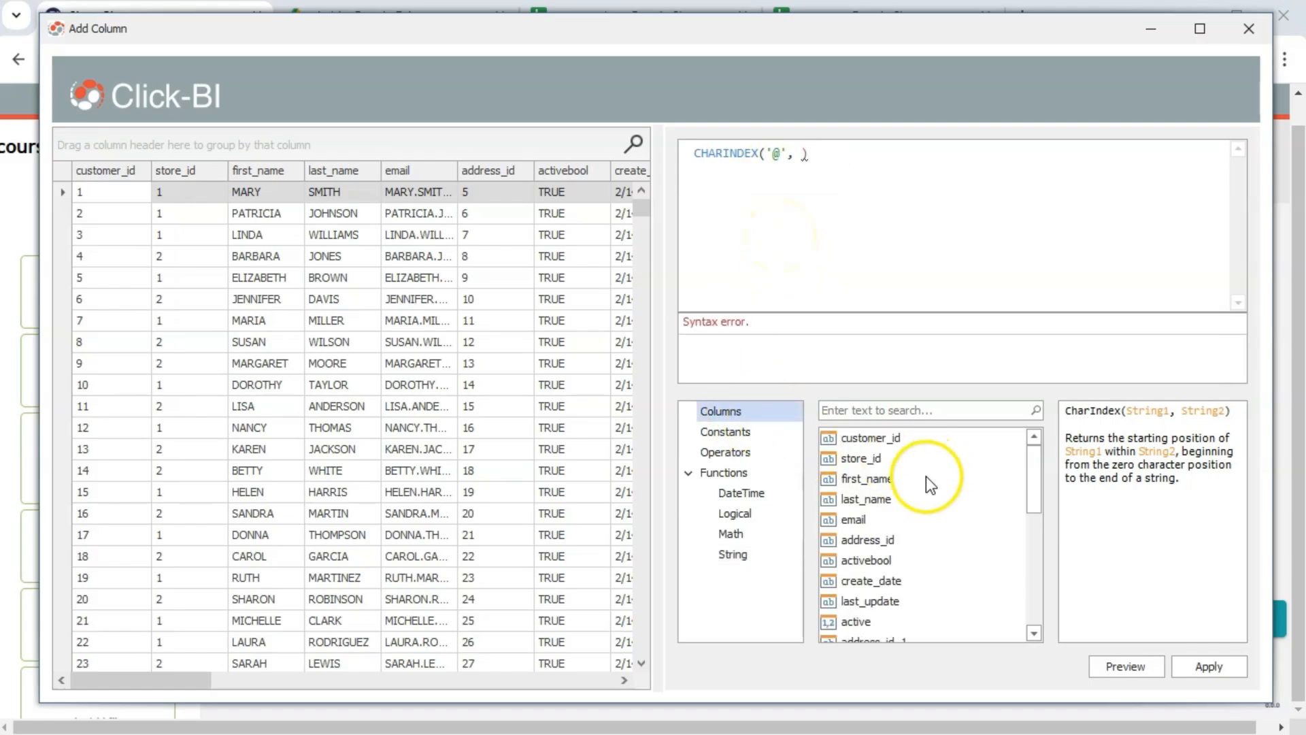
double_click(855, 519)
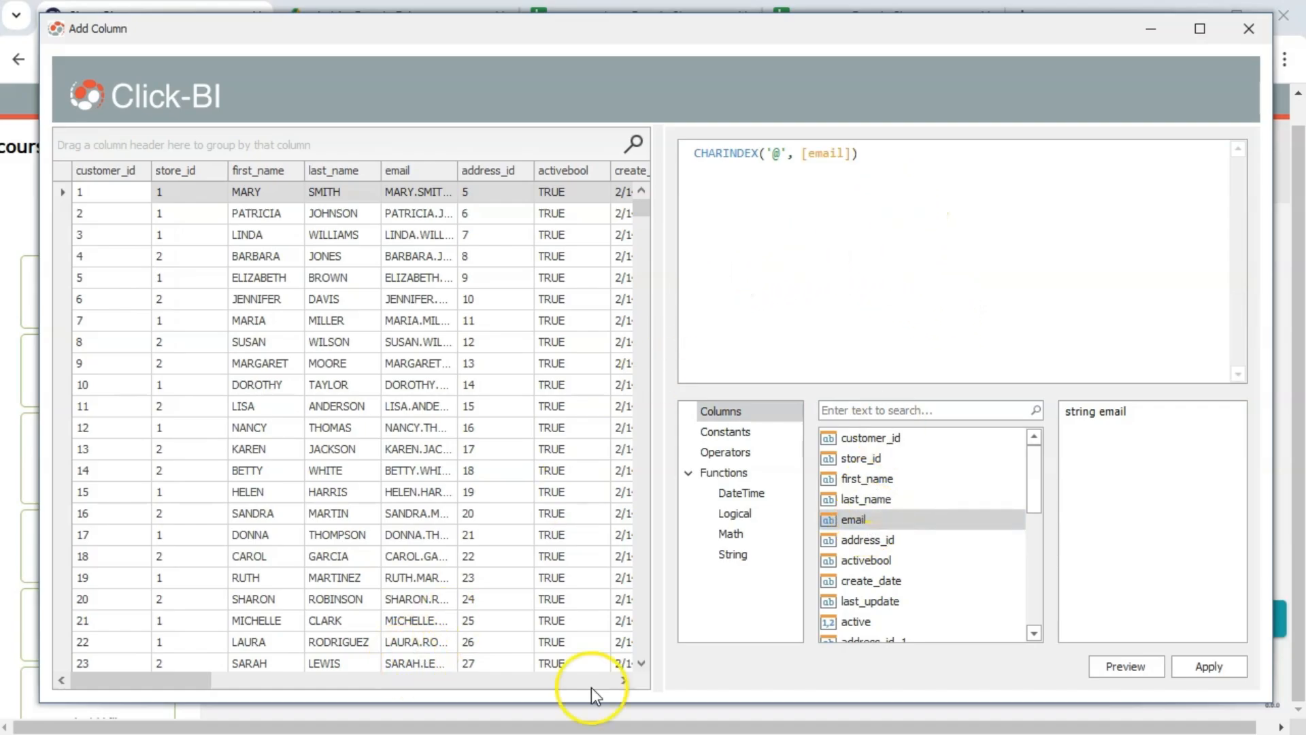
left_click(1122, 666)
left_click_drag(217, 688, 213, 616)
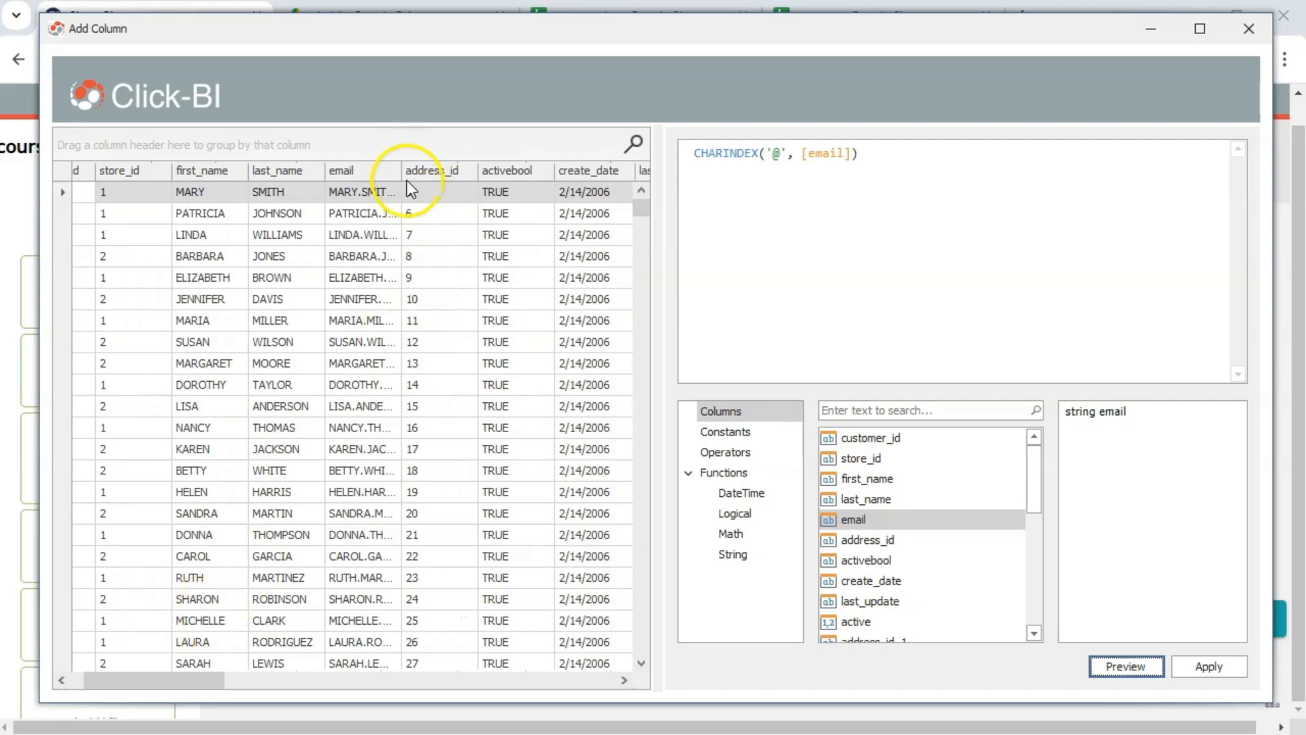
Widen the email column and check the @ positions (10, 16, 14) in add___domain
left_click_drag(402, 170, 449, 174)
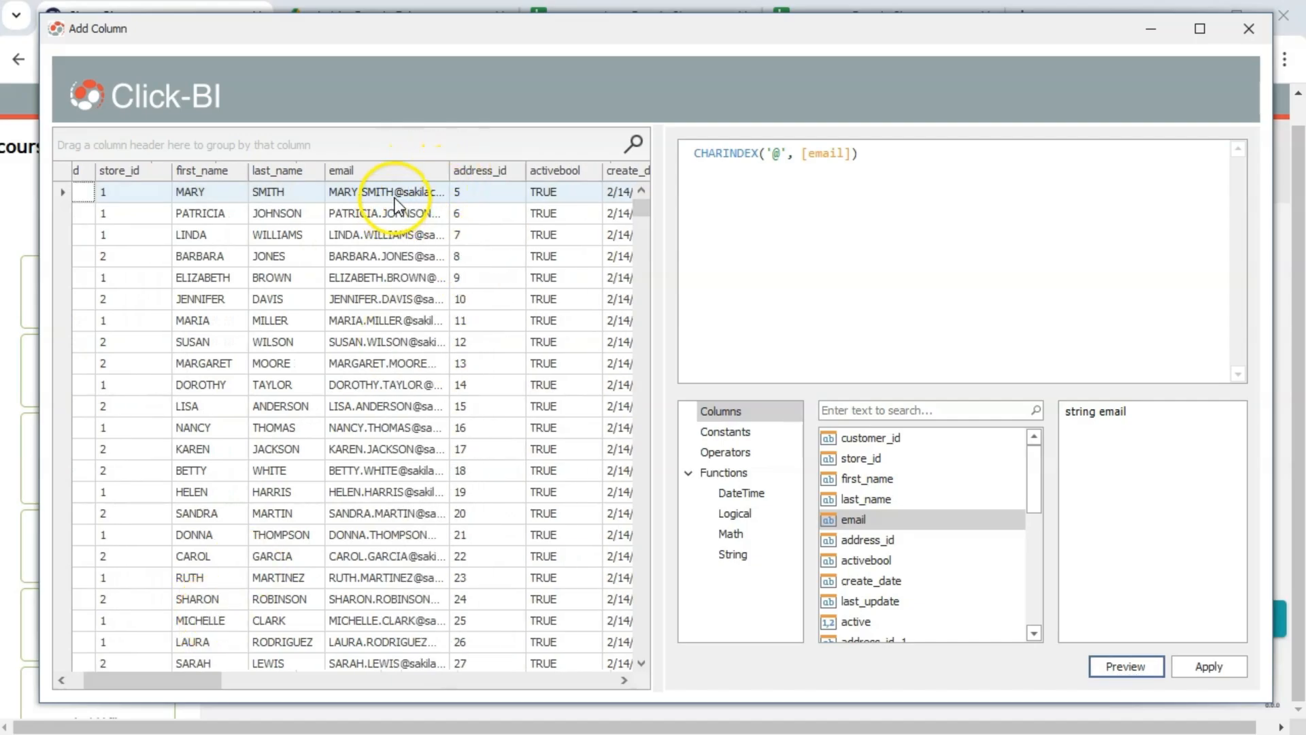
left_click(340, 204)
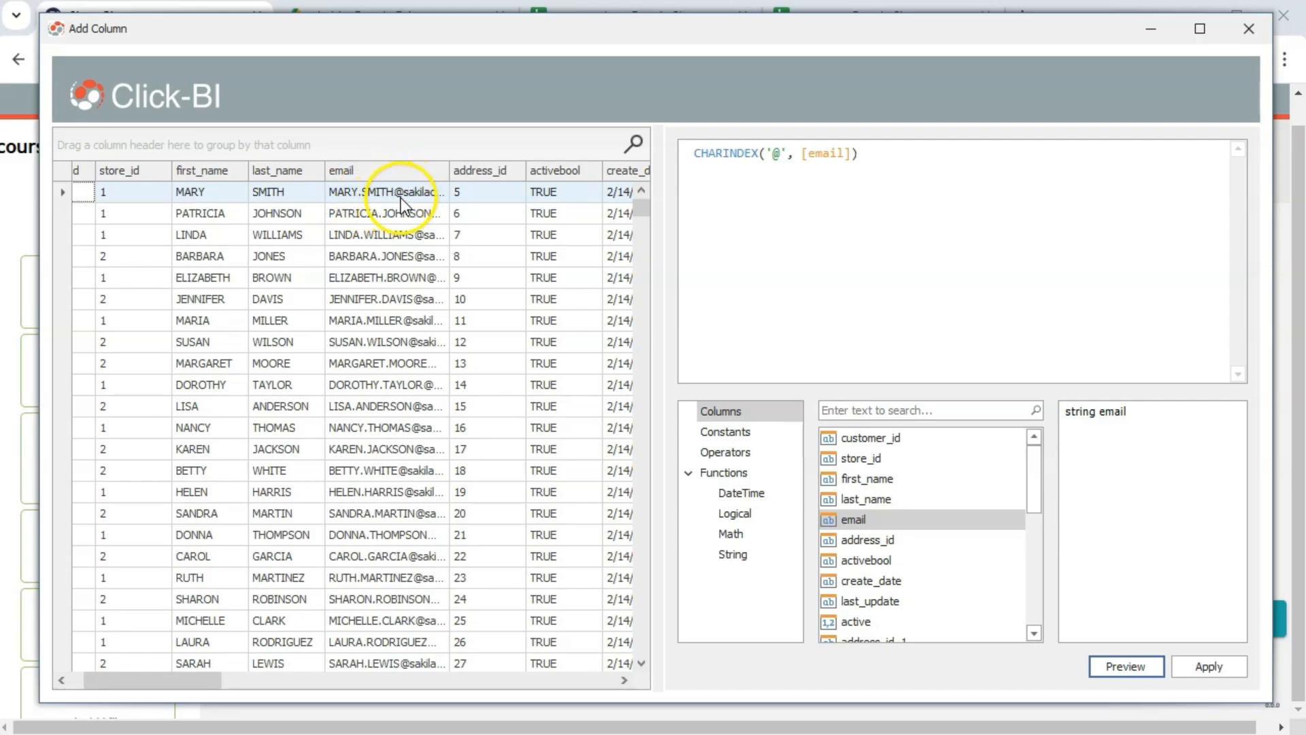
left_click_drag(211, 682, 618, 665)
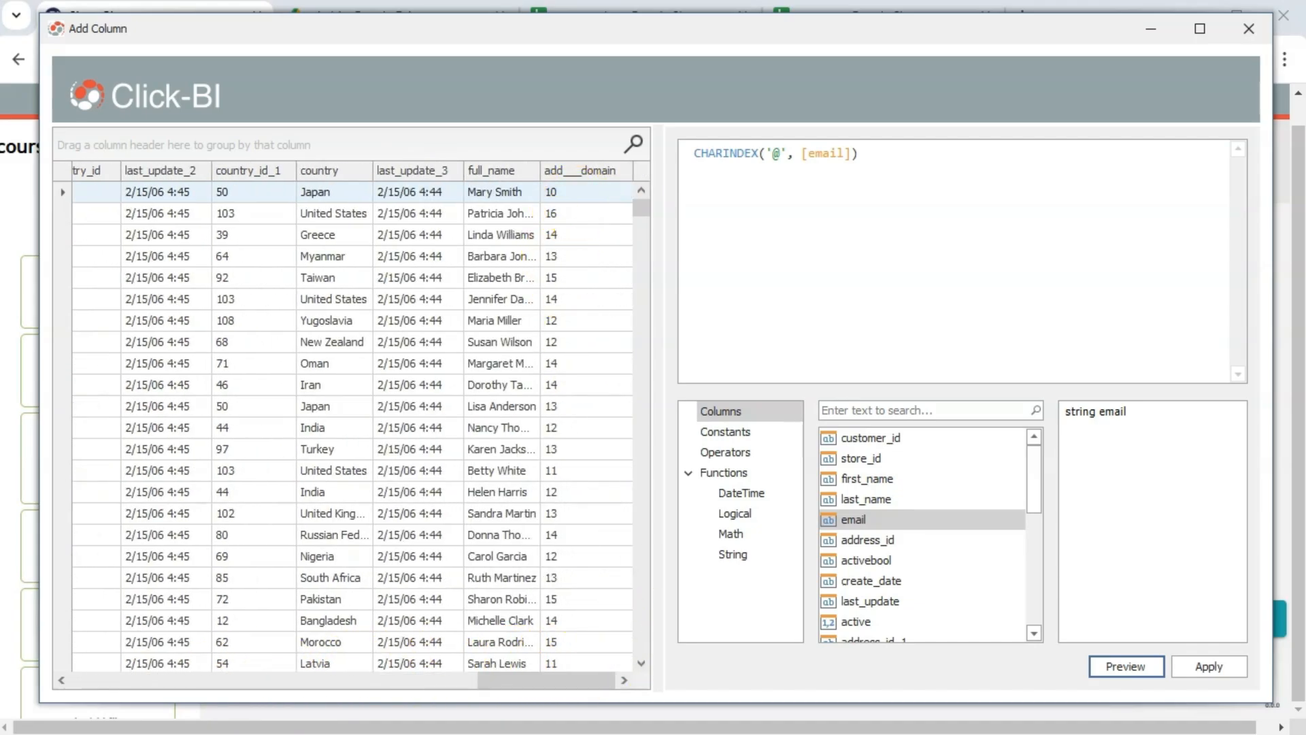
left_click_drag(618, 664, 650, 665)
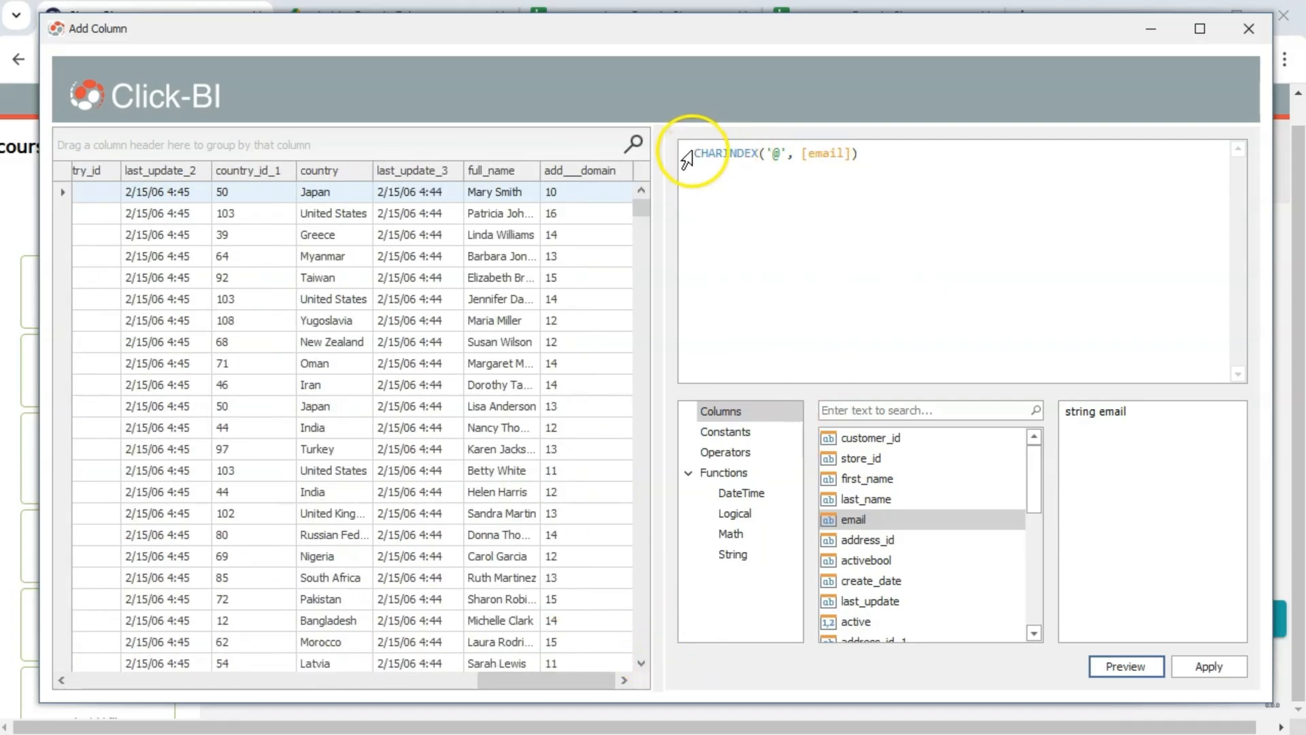
left_click(736, 554)
scroll(864, 567, "down", 3)
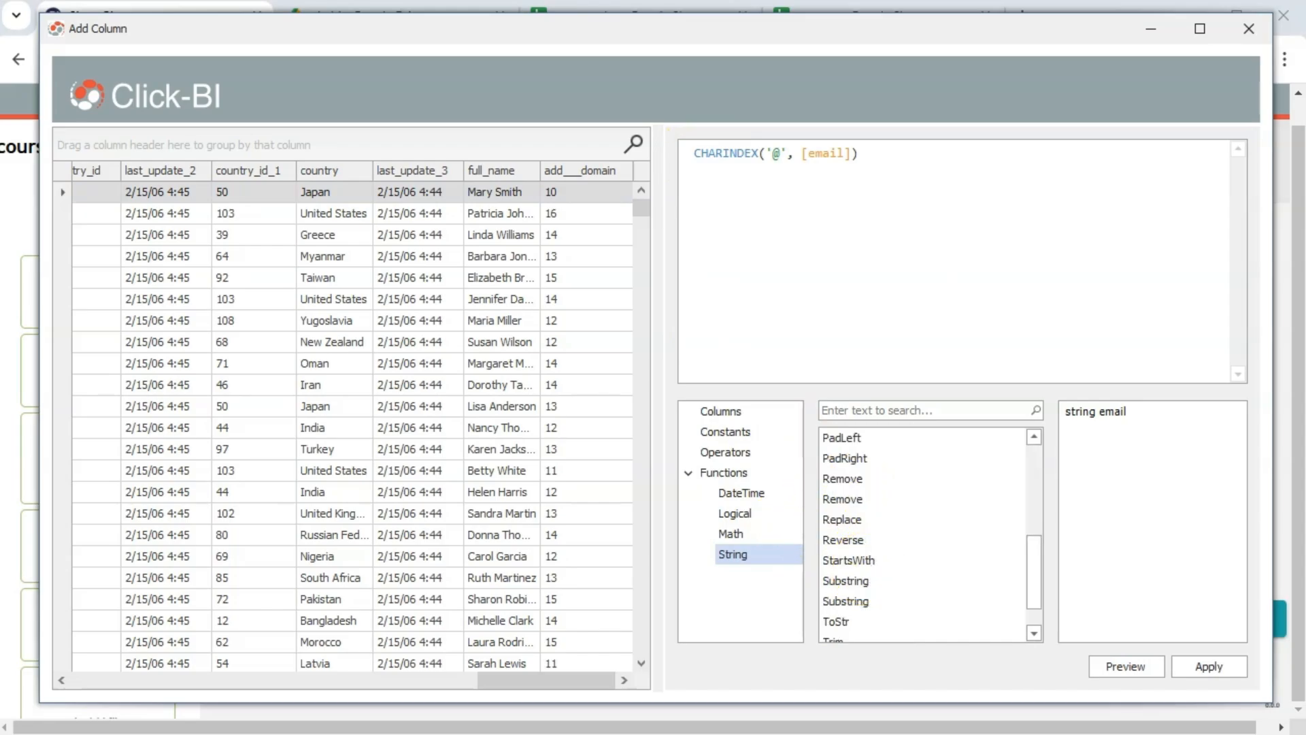
Wrap the expression in SUBSTRING with [email] as its text argument
scroll(862, 565, "down", 1)
left_click(858, 560)
double_click(857, 542)
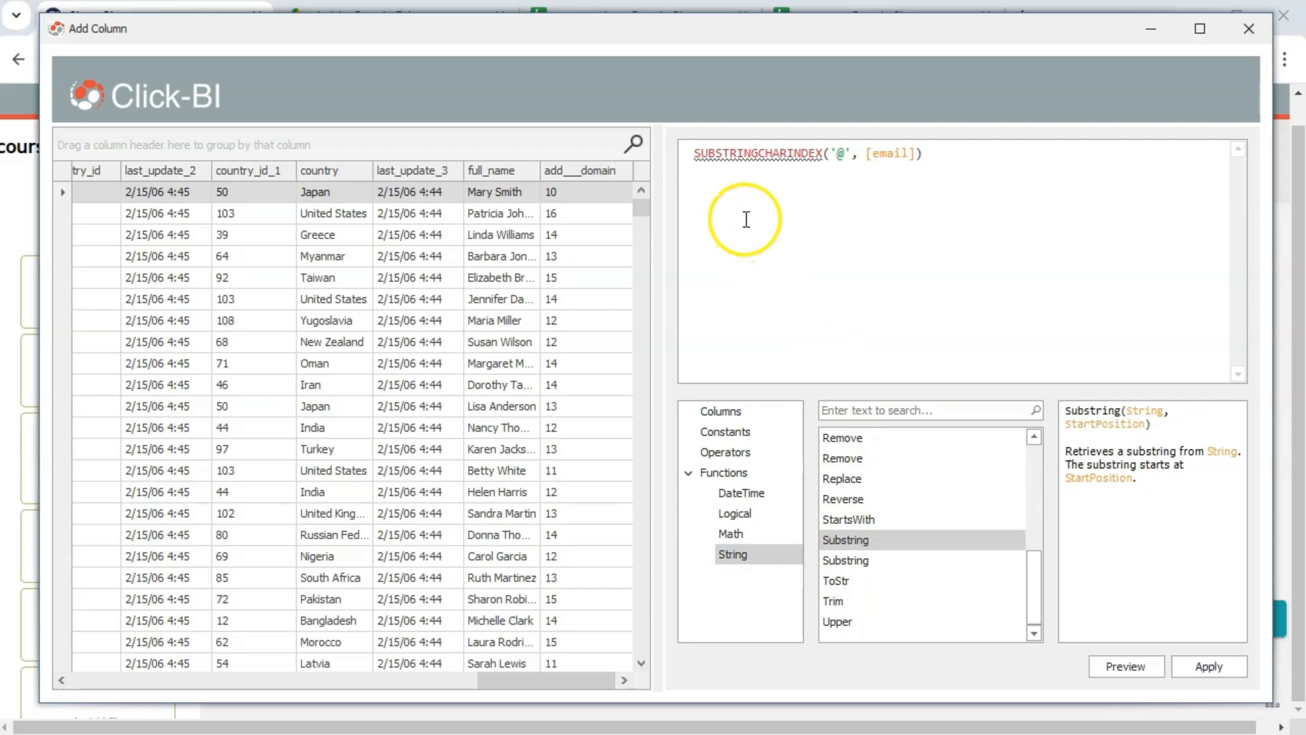
left_click(760, 156)
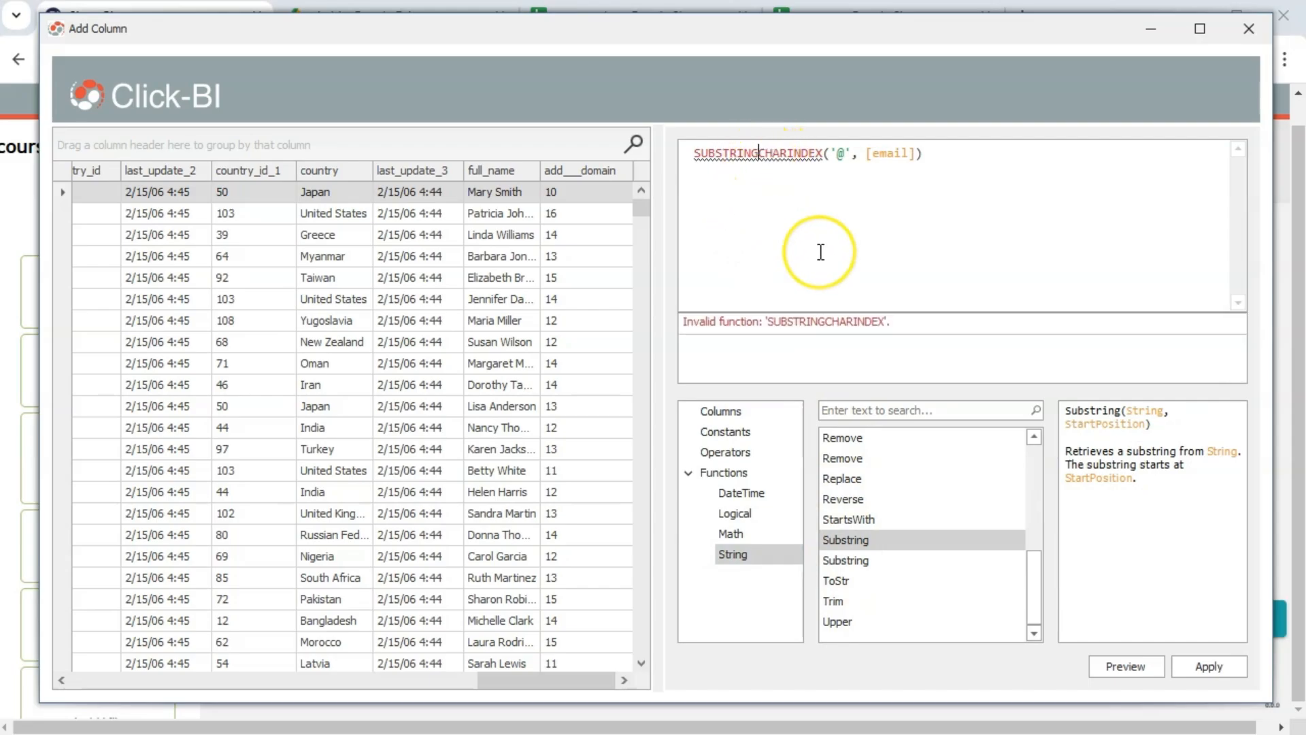
type("()")
key("Return")
key("Return")
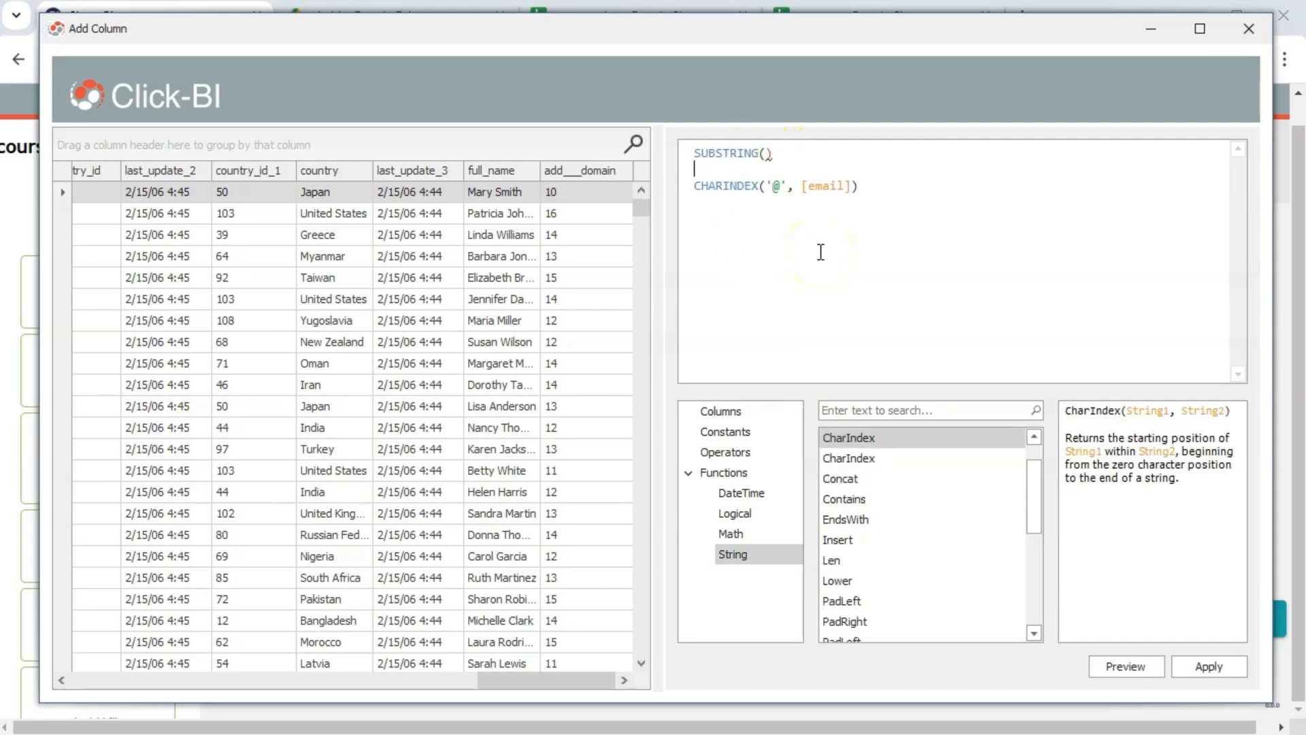
key("Left")
key("Left")
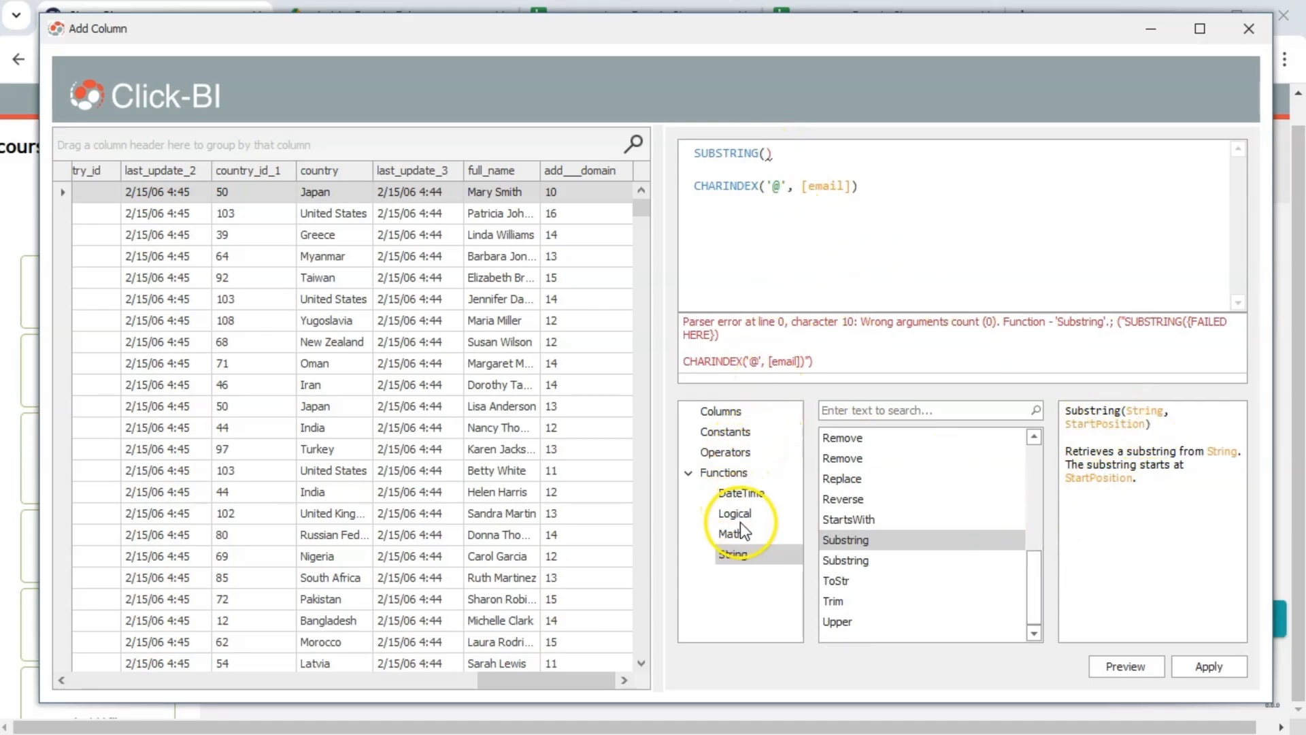
left_click(719, 411)
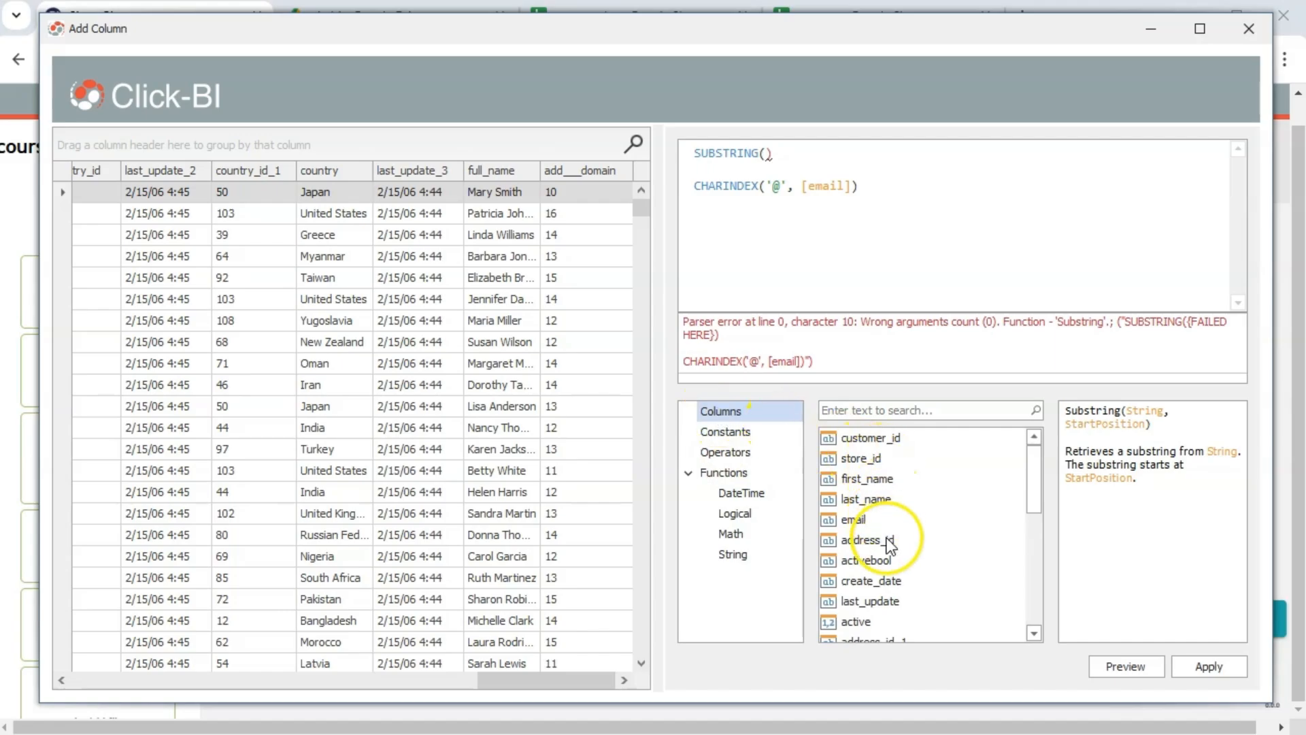
scroll(886, 548, "down", 5)
scroll(877, 531, "up", 3)
double_click(859, 501)
type(",")
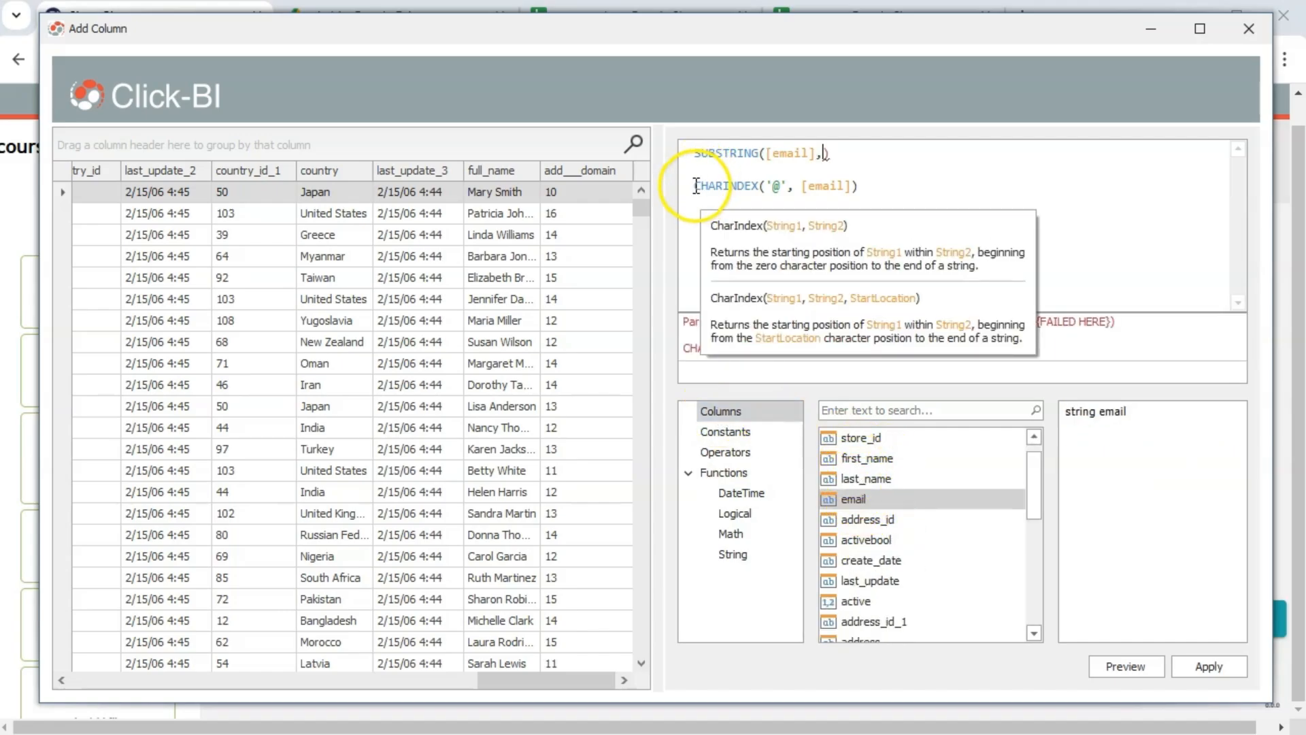
left_click_drag(693, 184, 747, 178)
left_click(860, 178)
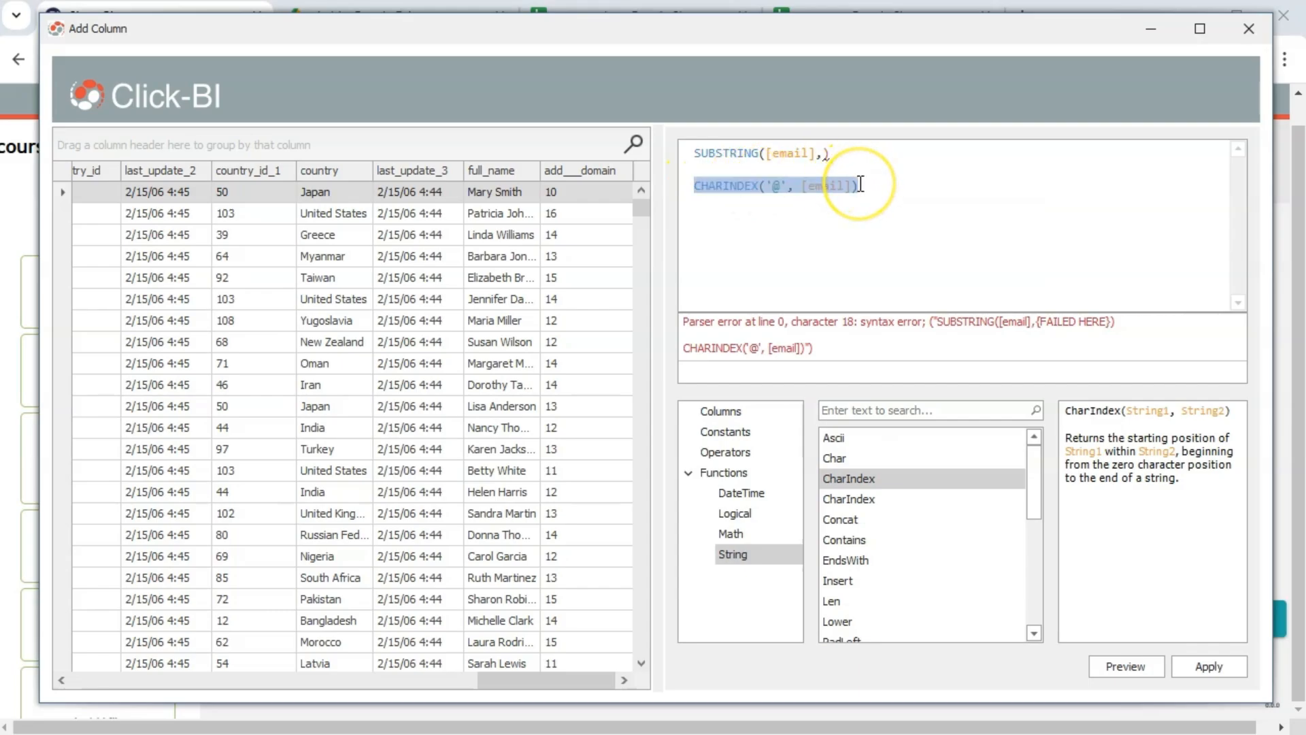
key("ctrl+x")
left_click(822, 153)
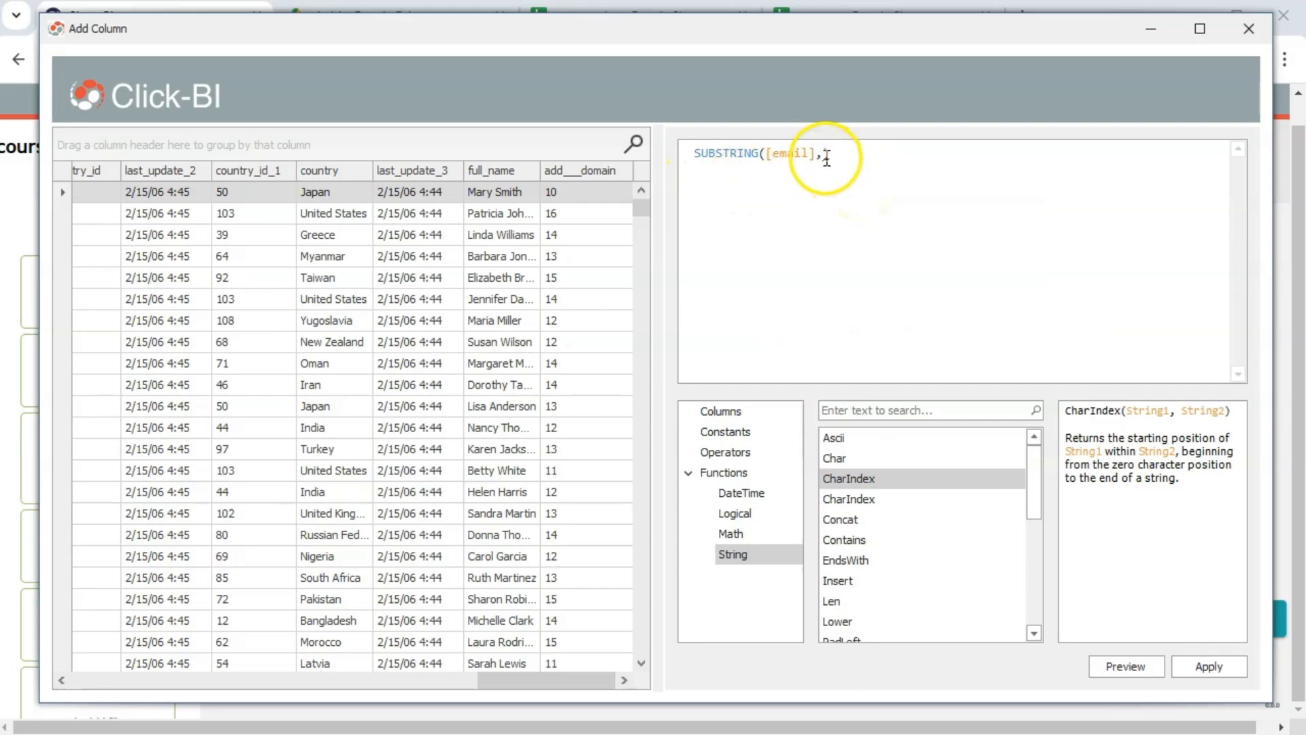
key("ctrl+v")
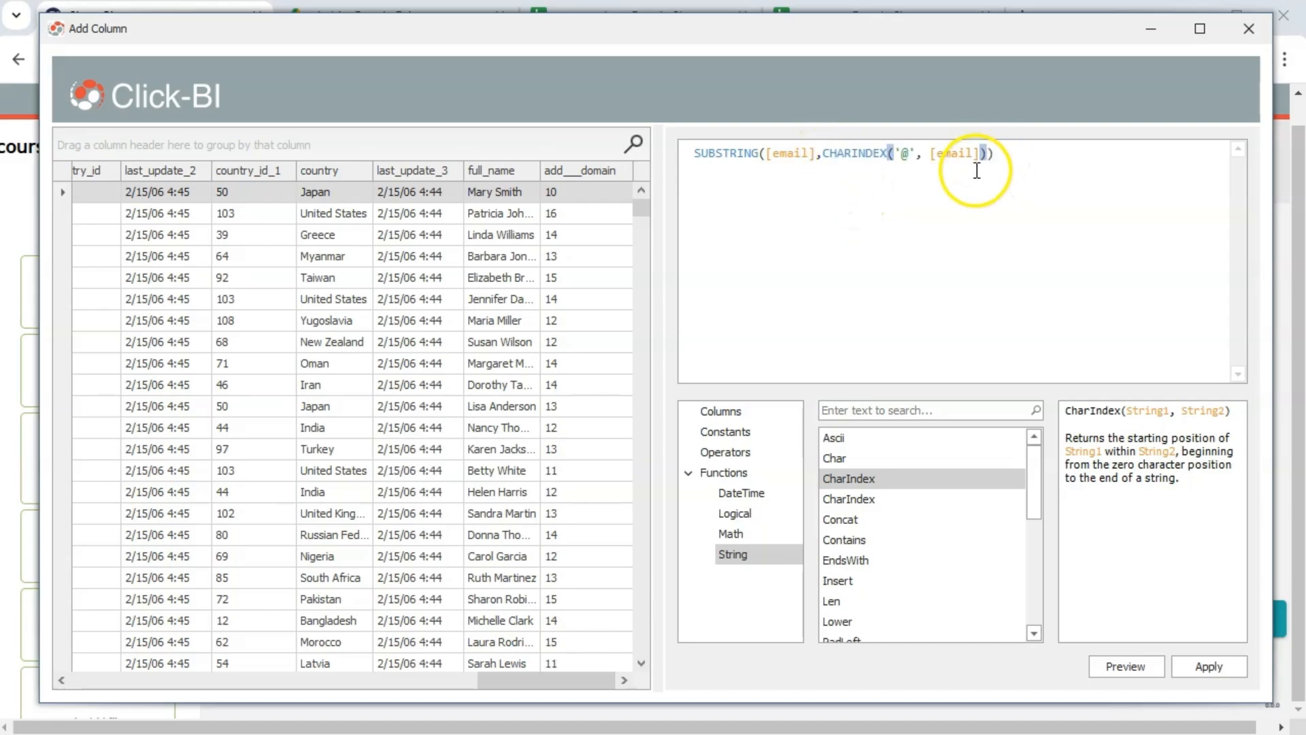
left_click(999, 158)
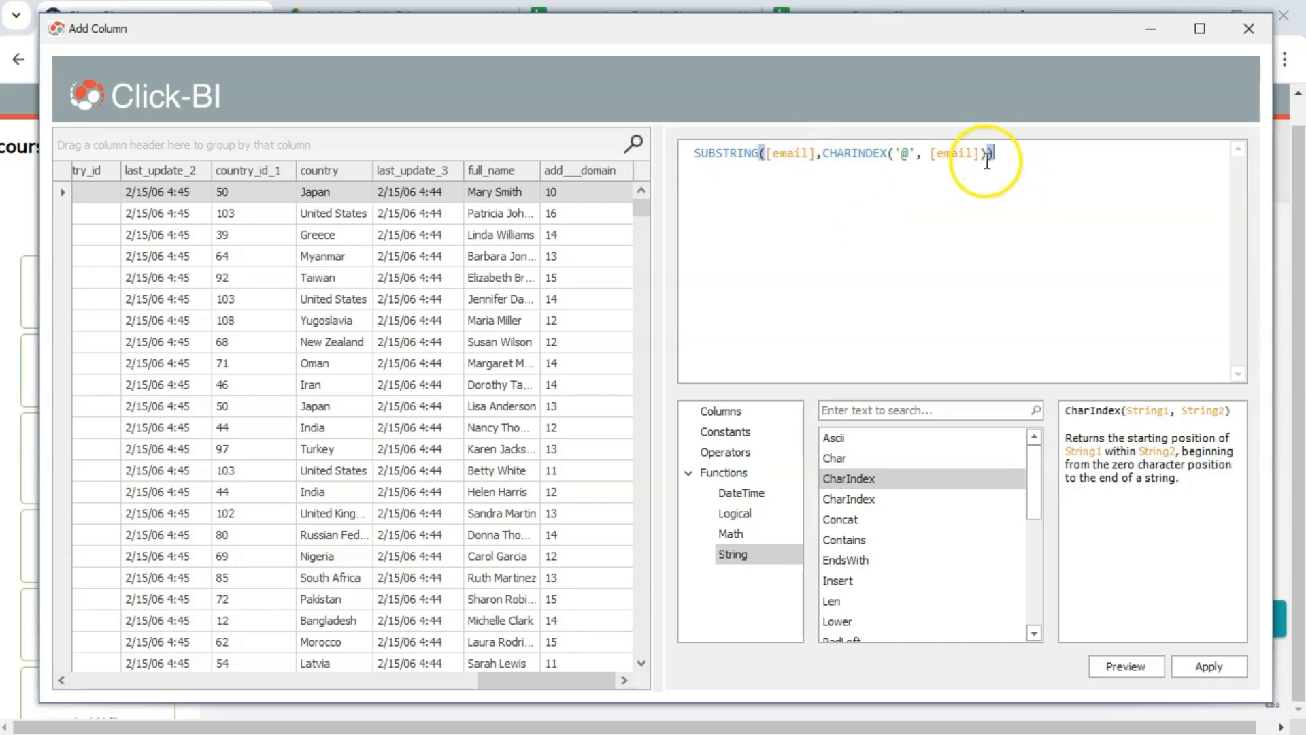
left_click(1142, 667)
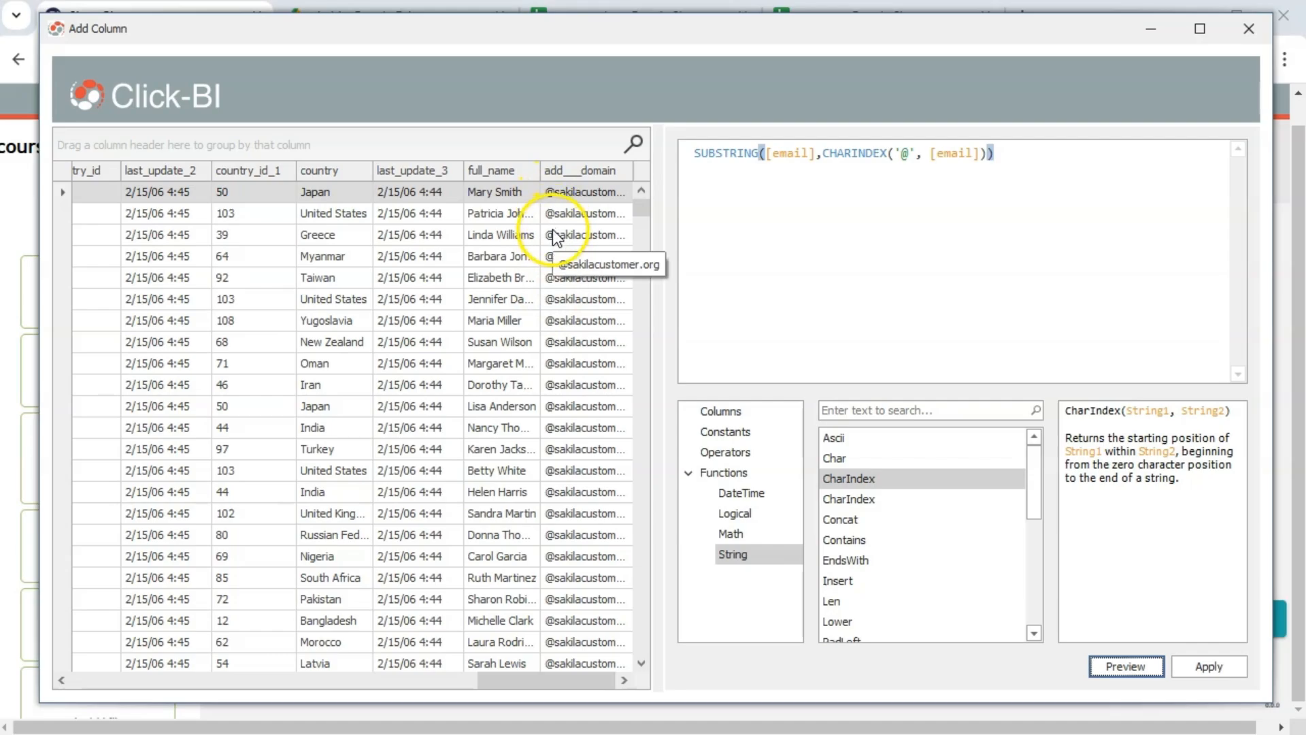
Add +1 to the start position so domains drop the @, preview, and apply
left_click(984, 155)
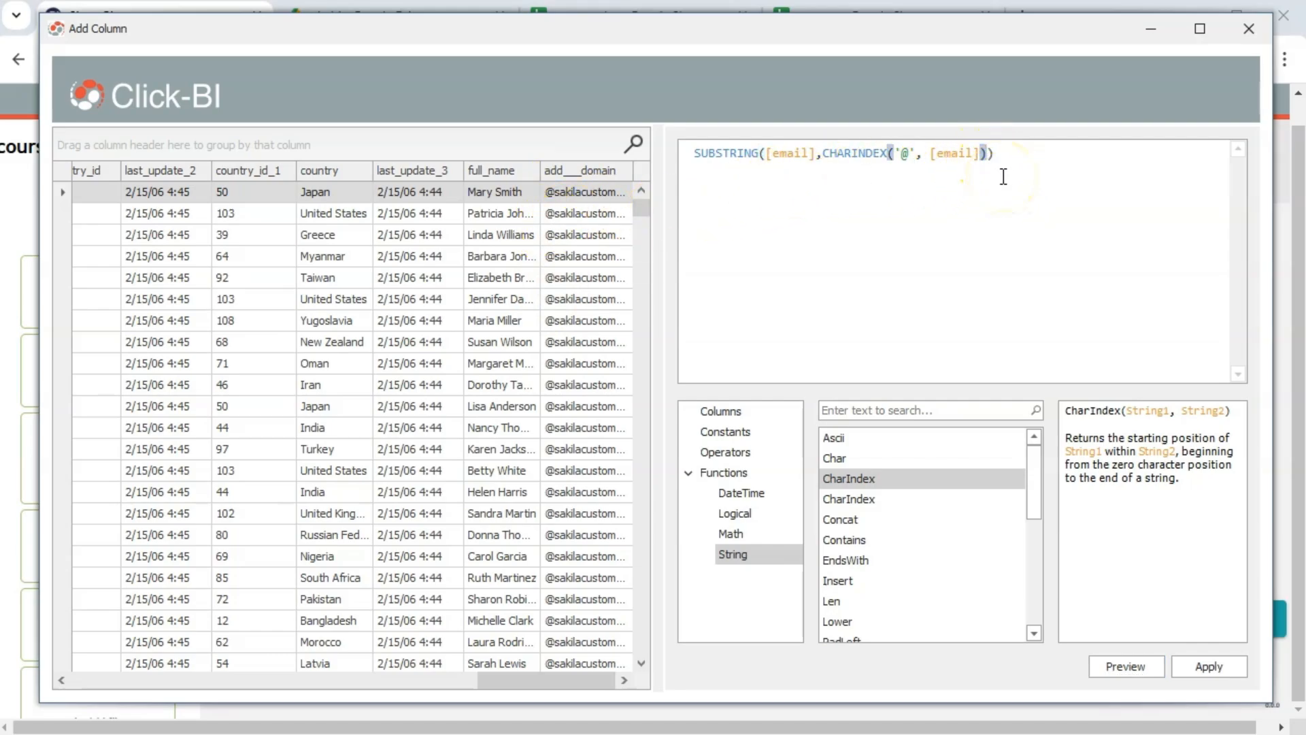
type("+1")
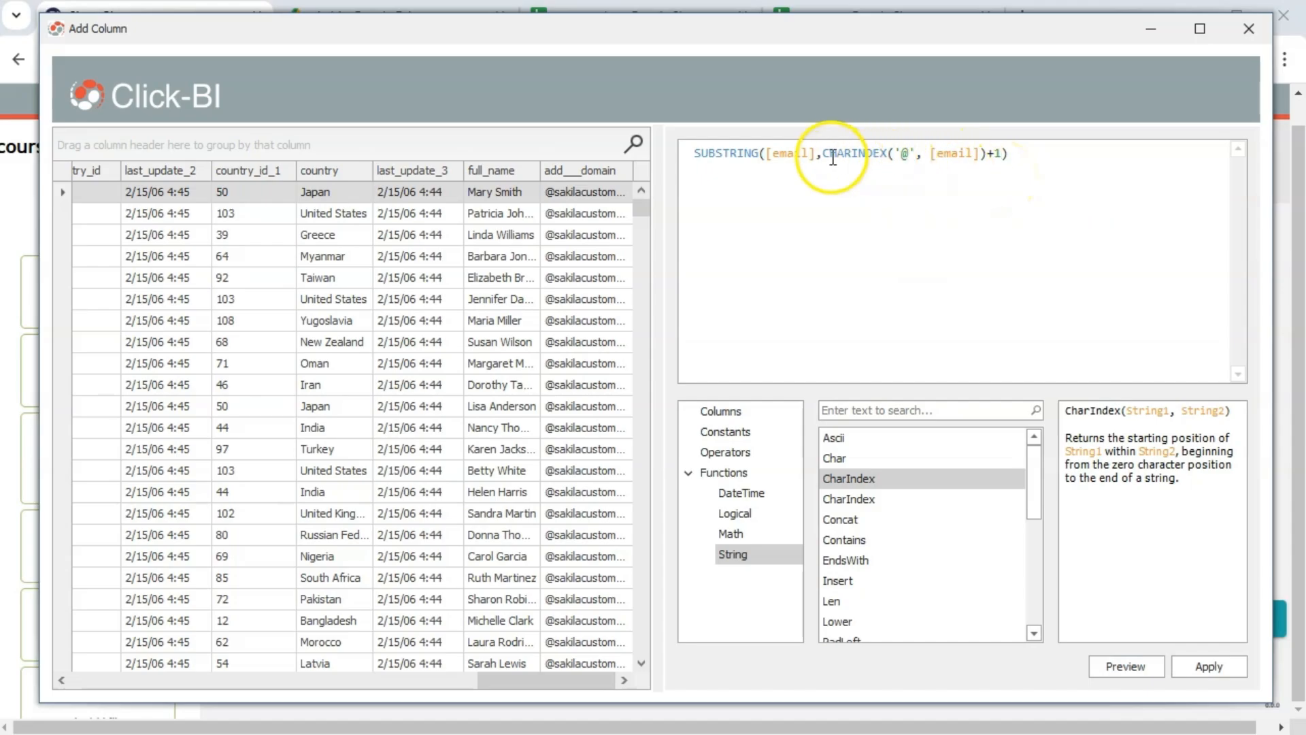
left_click_drag(823, 155, 1002, 147)
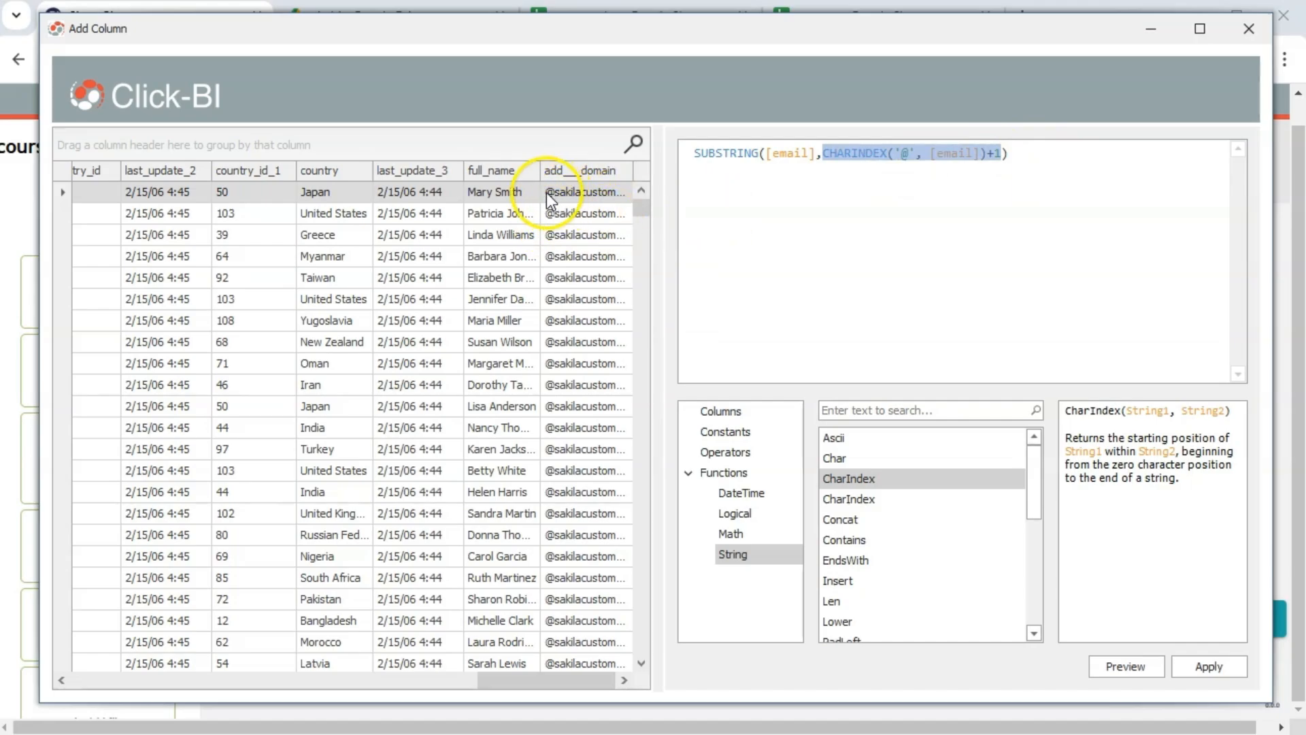
left_click(1125, 666)
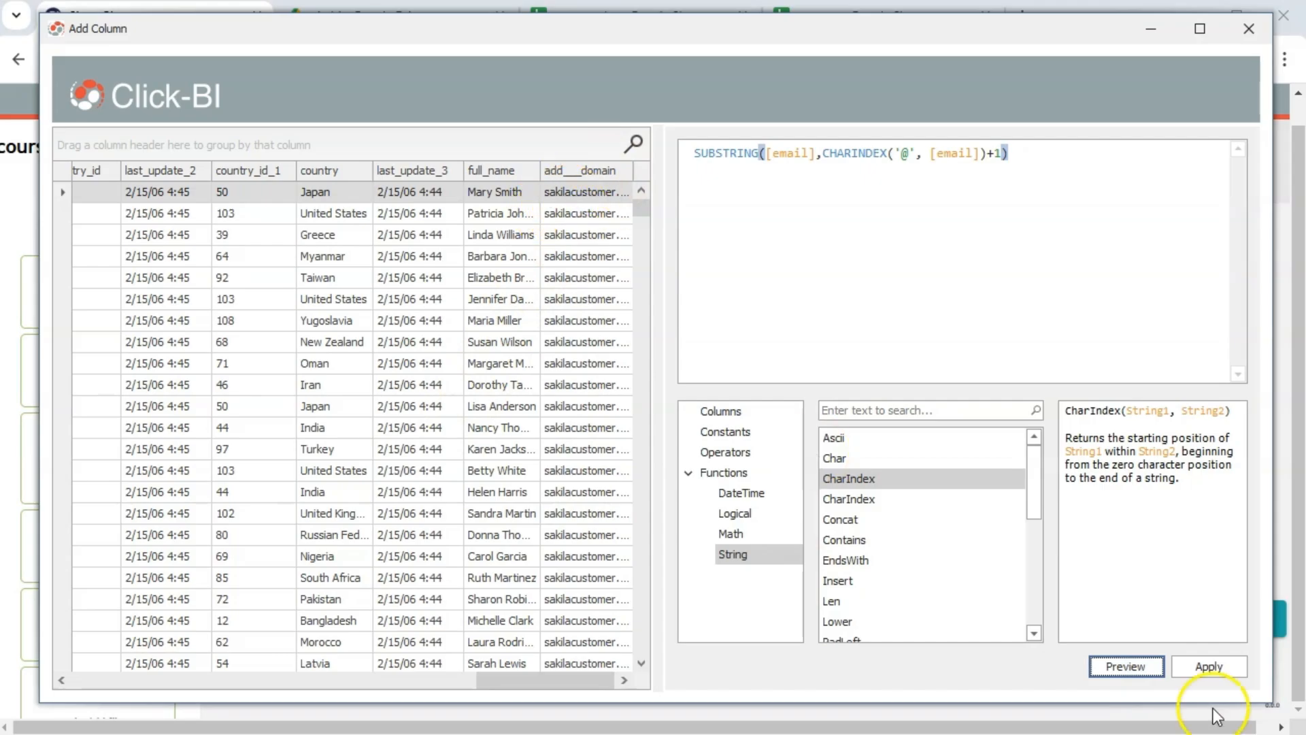
left_click(1211, 659)
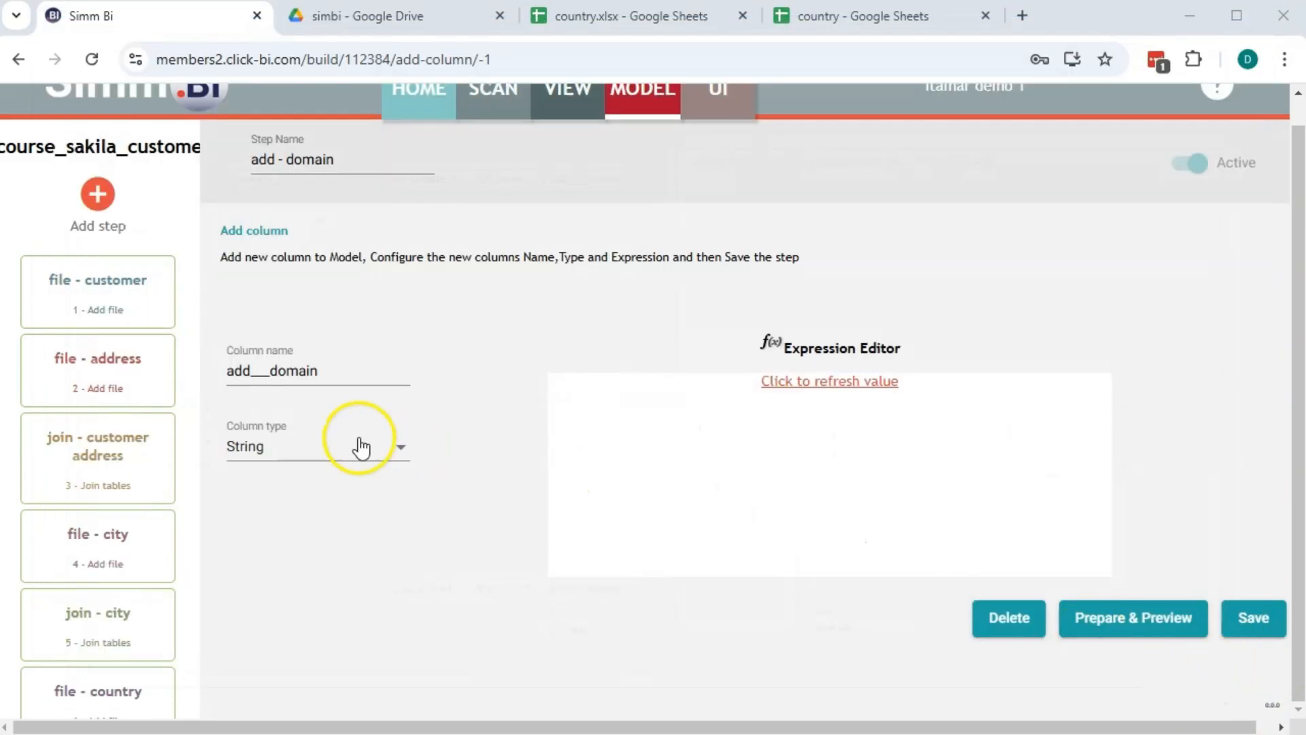
Rename the column to domain, save the add - domain step, and run Prepare & Preview
left_click_drag(319, 371, 183, 367)
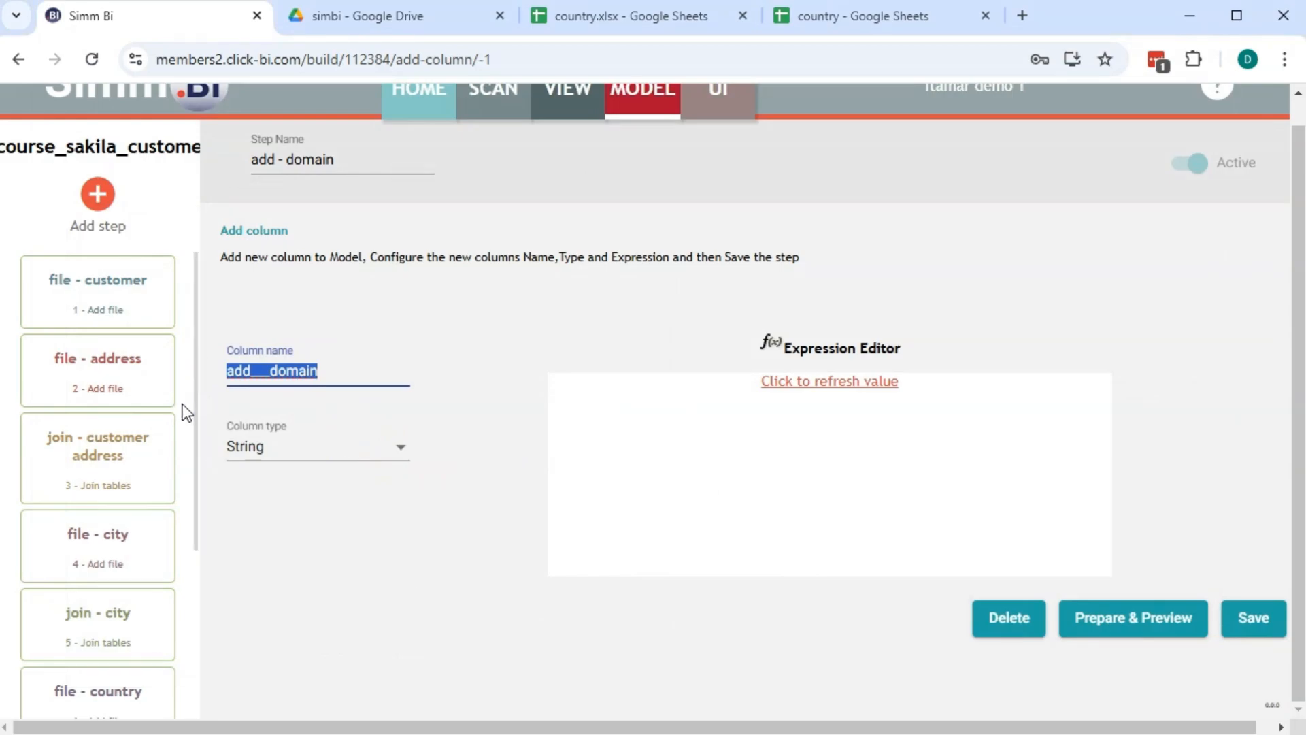
type("do")
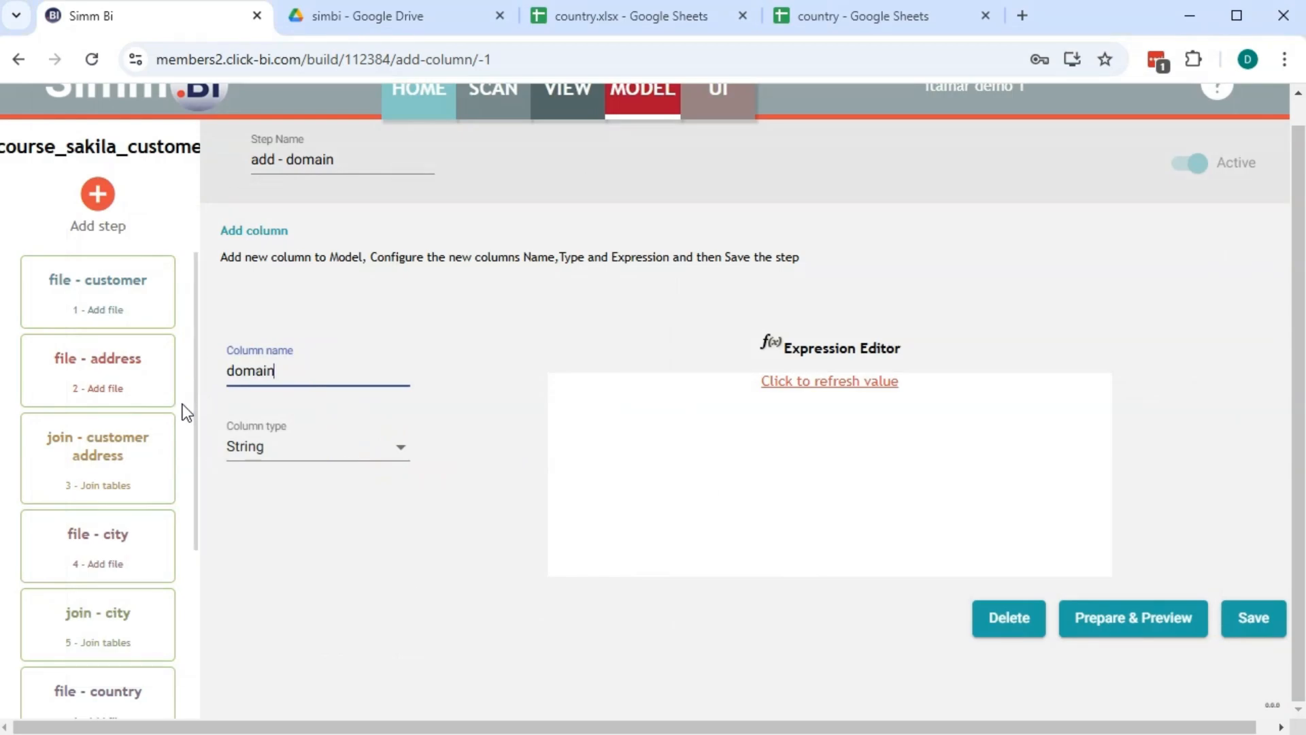
type("main")
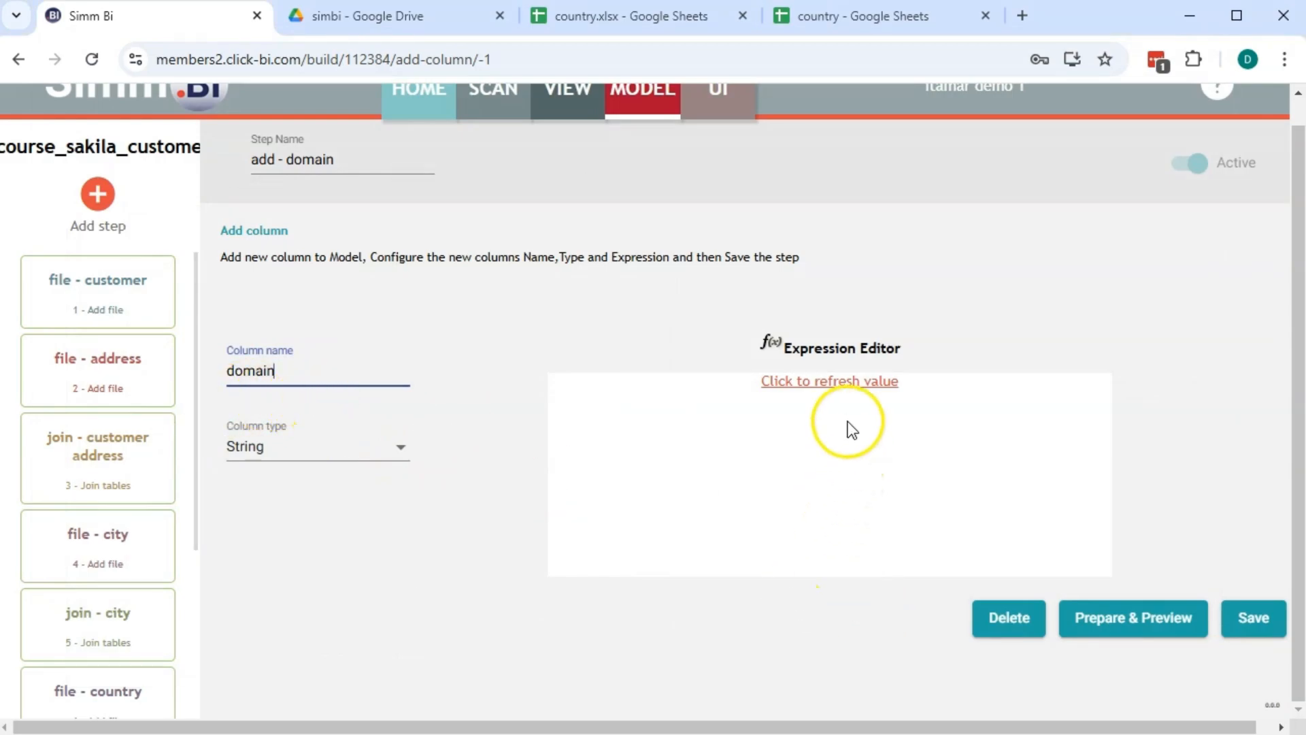
left_click(833, 381)
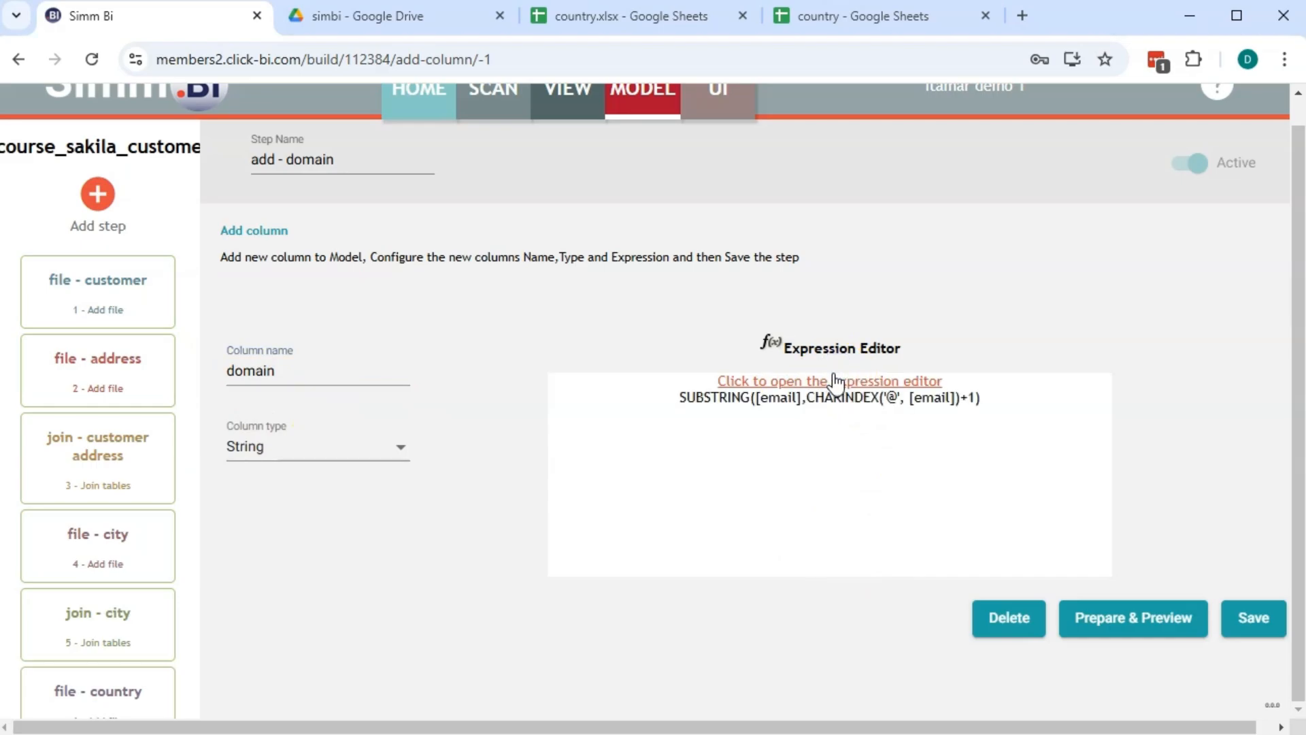
left_click(1255, 625)
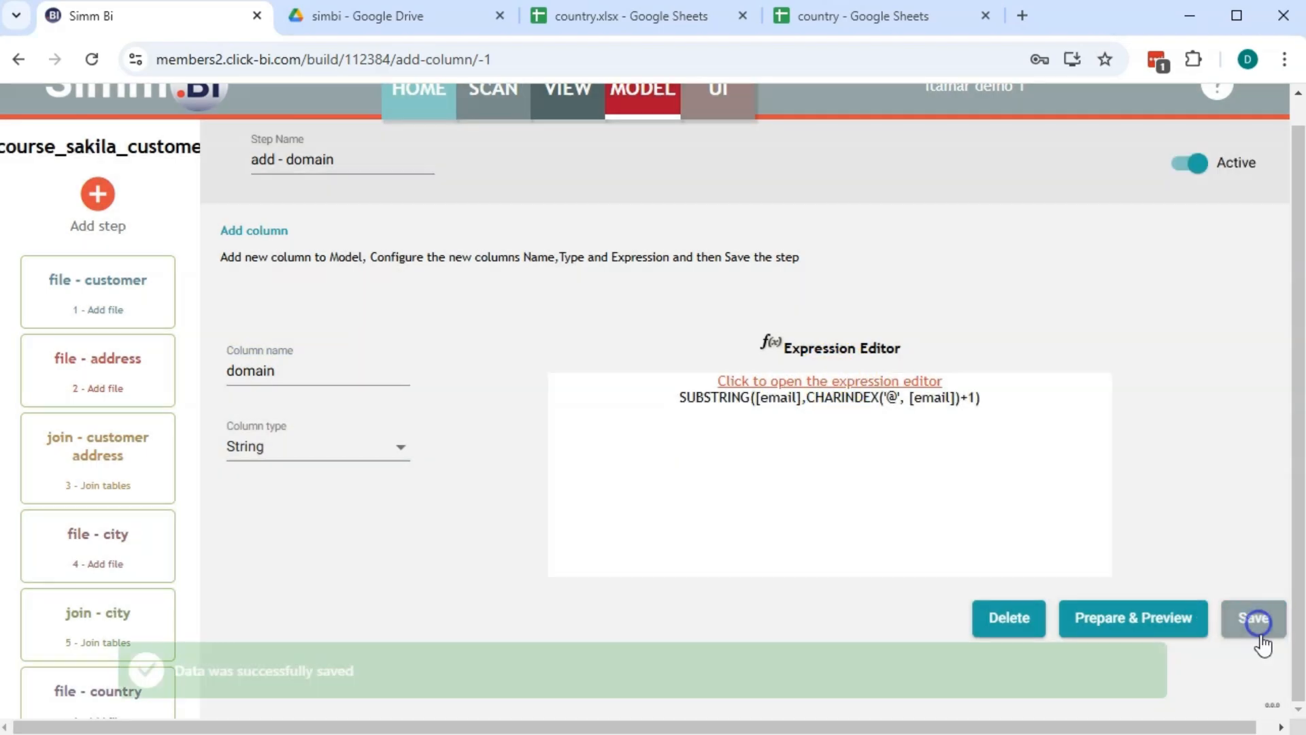
left_click(1146, 616)
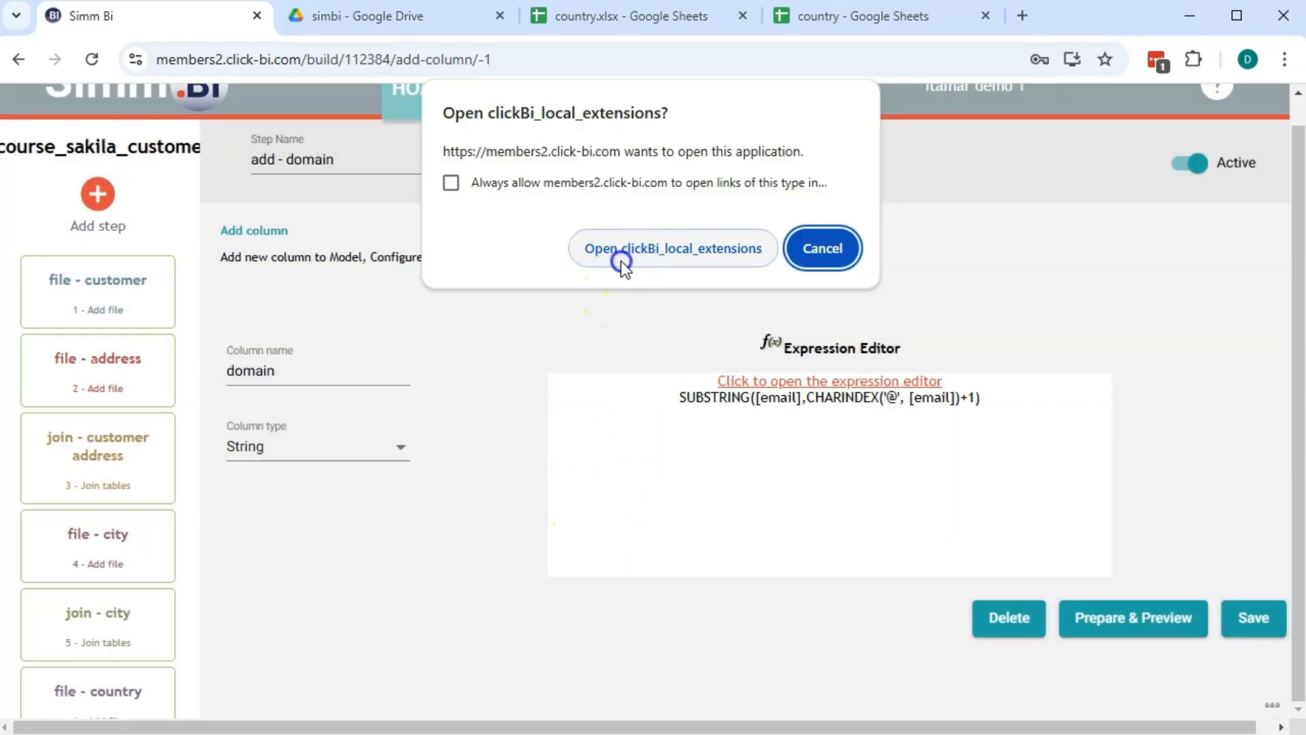
Confirm the preview's domain column shows sakilacustomer.org, then close the preview
left_click(623, 253)
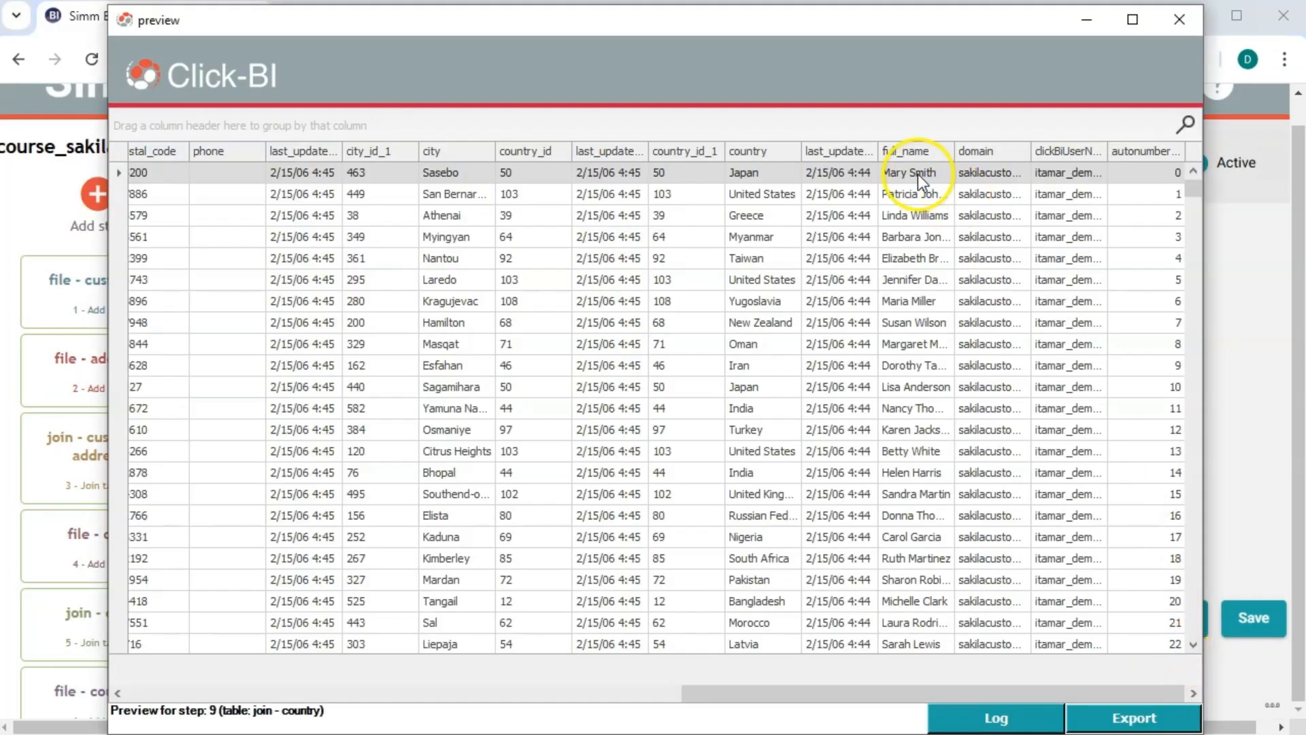
left_click_drag(1029, 153, 1089, 154)
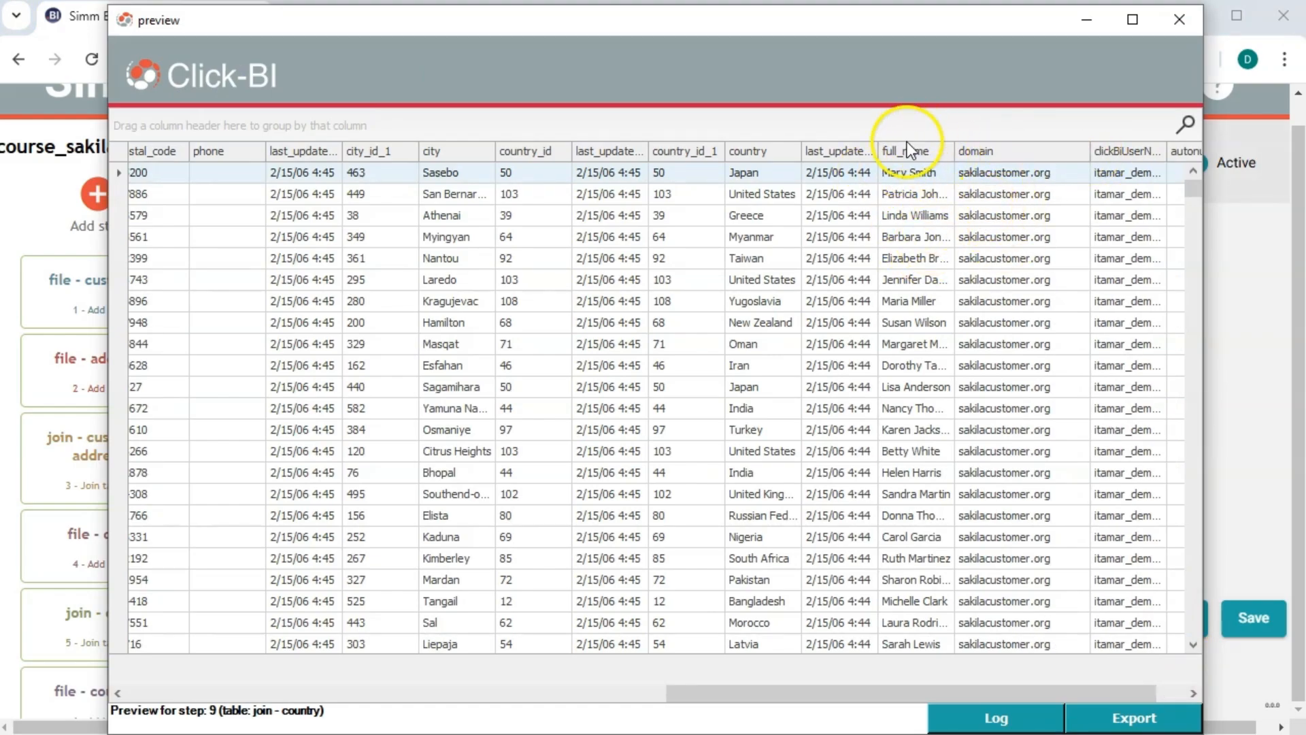
left_click(1175, 28)
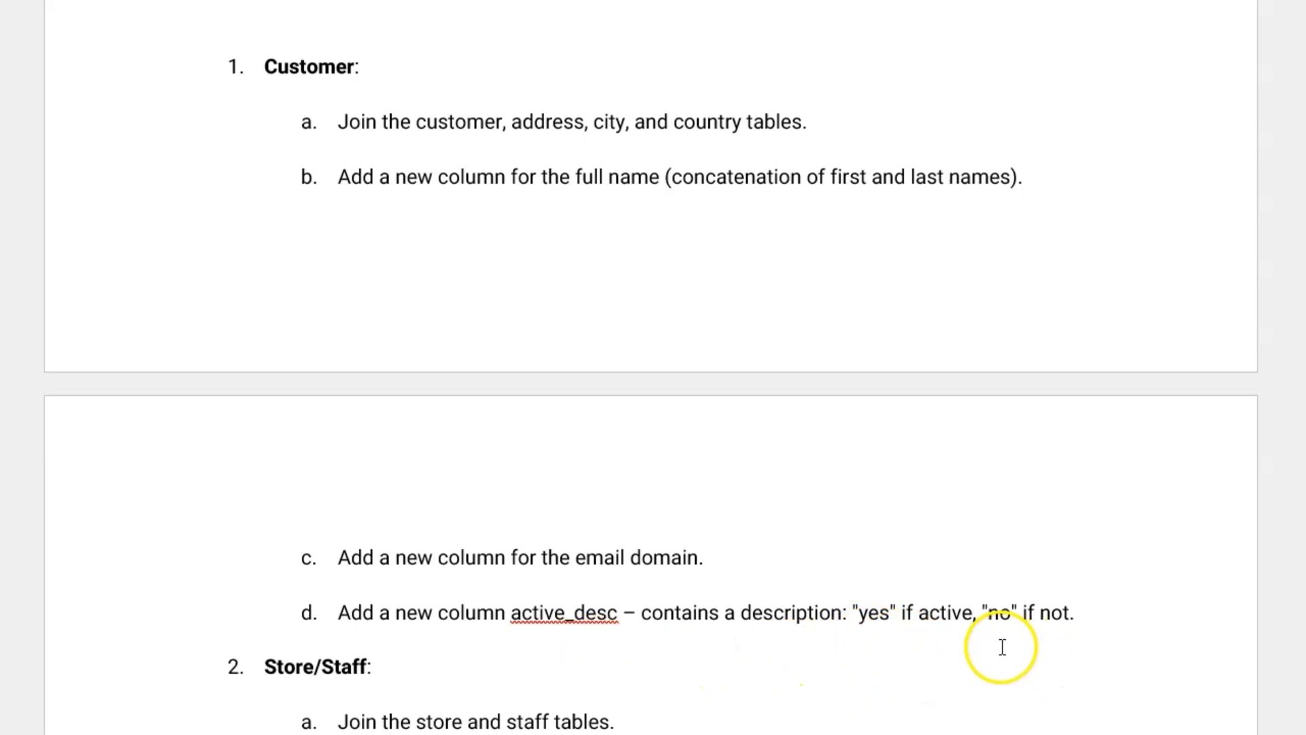
Create an Add column step named 'add - active_desc'
key("alt+Tab")
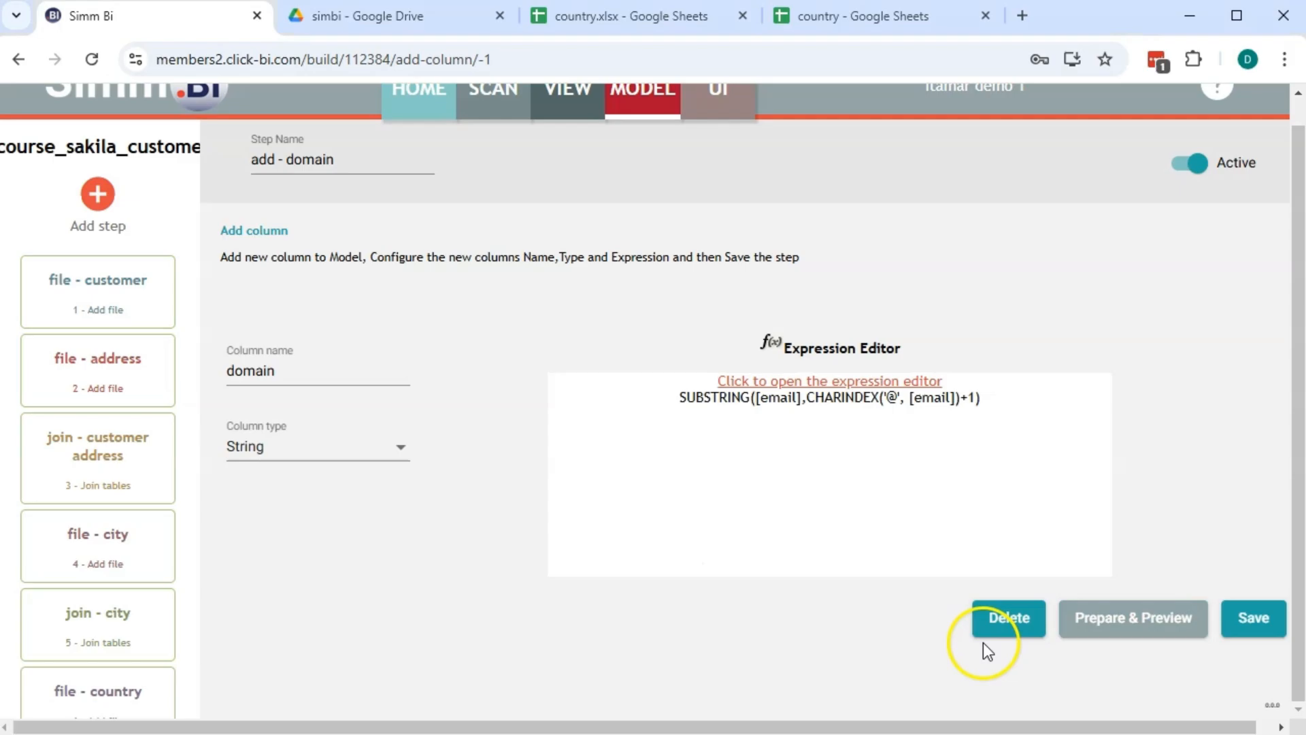
left_click(97, 199)
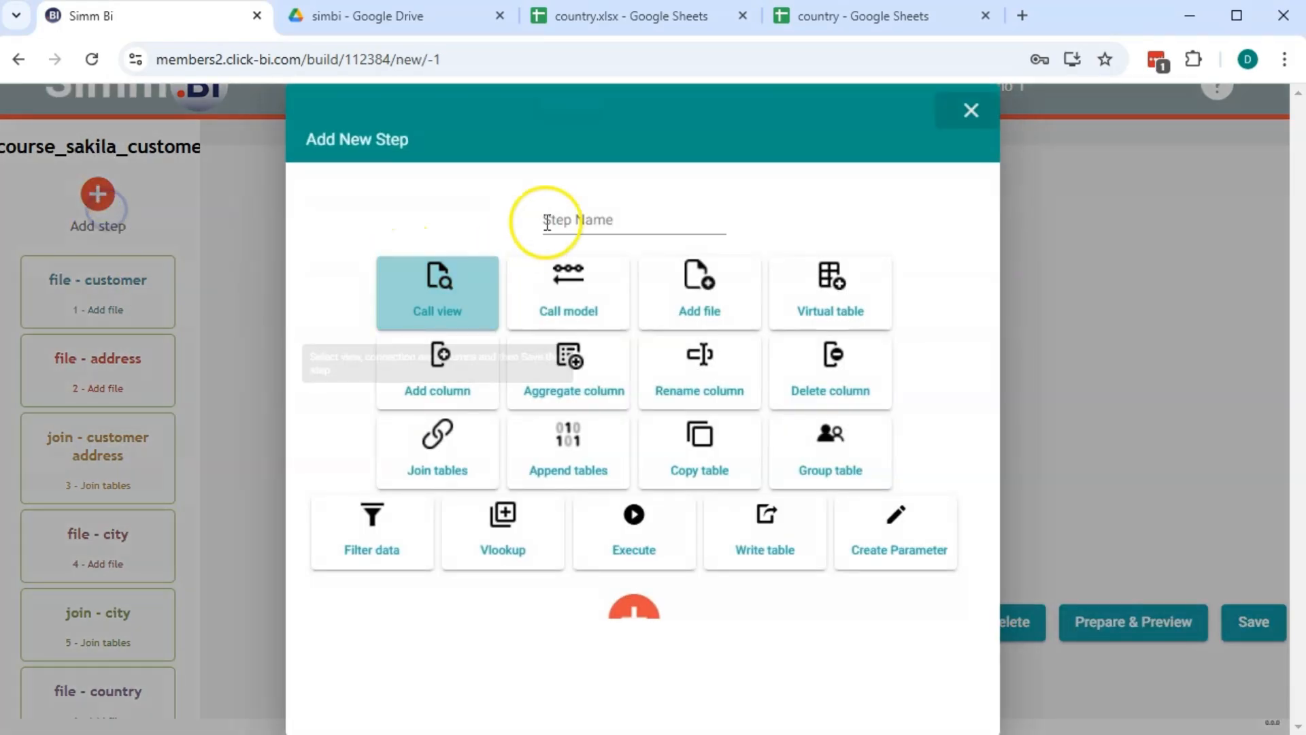
left_click(592, 204)
type("add -")
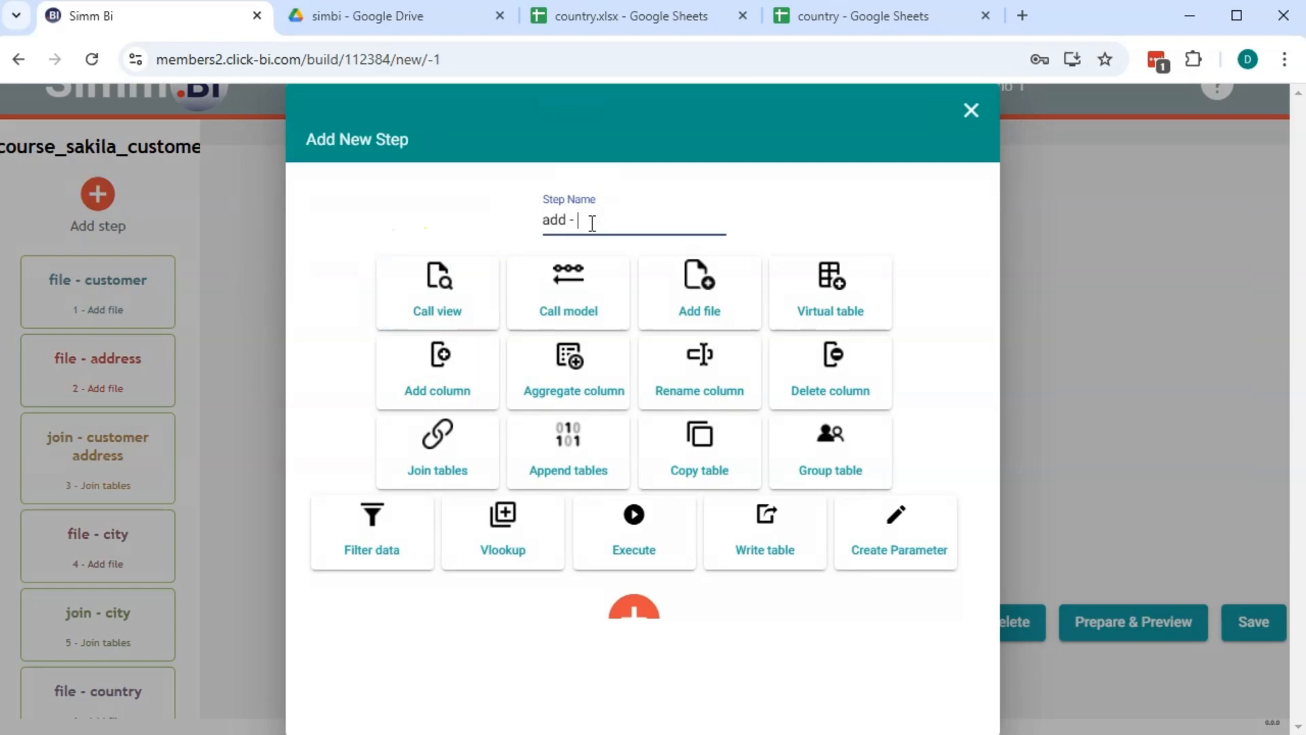
type(" active_desc")
left_click(425, 384)
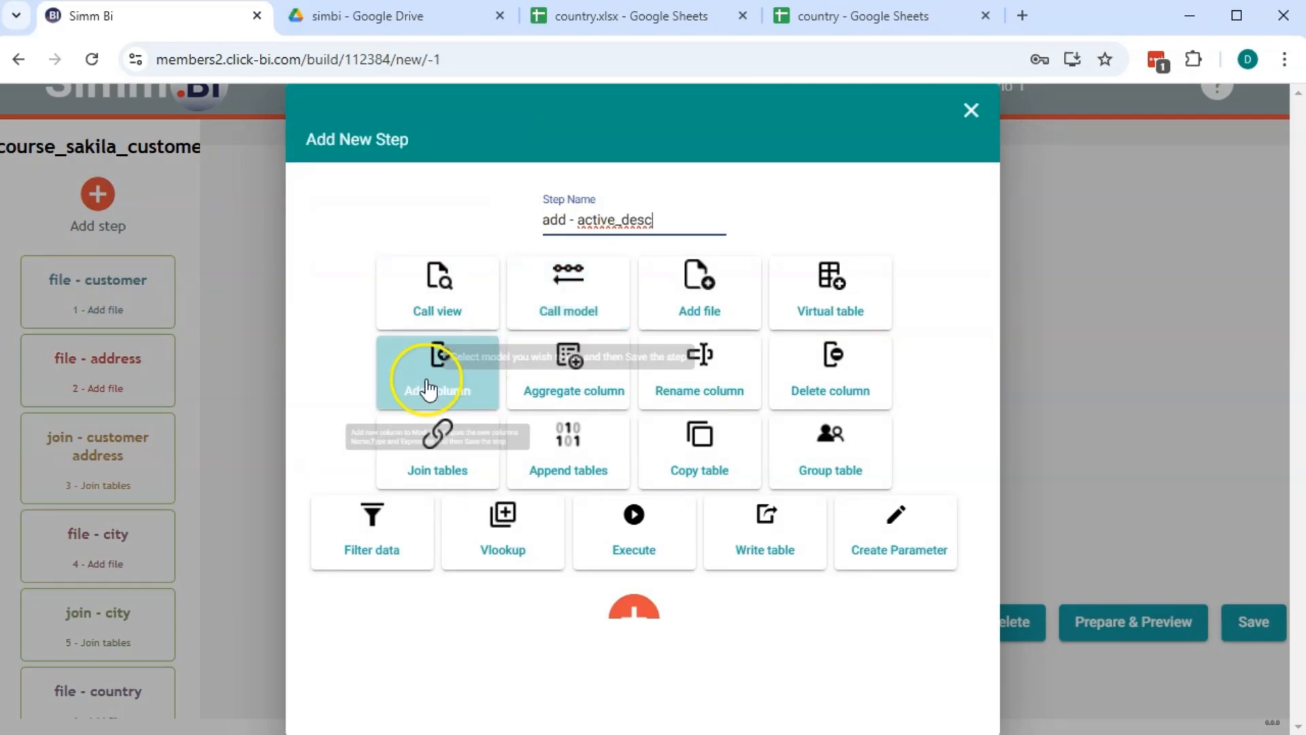
left_click(644, 648)
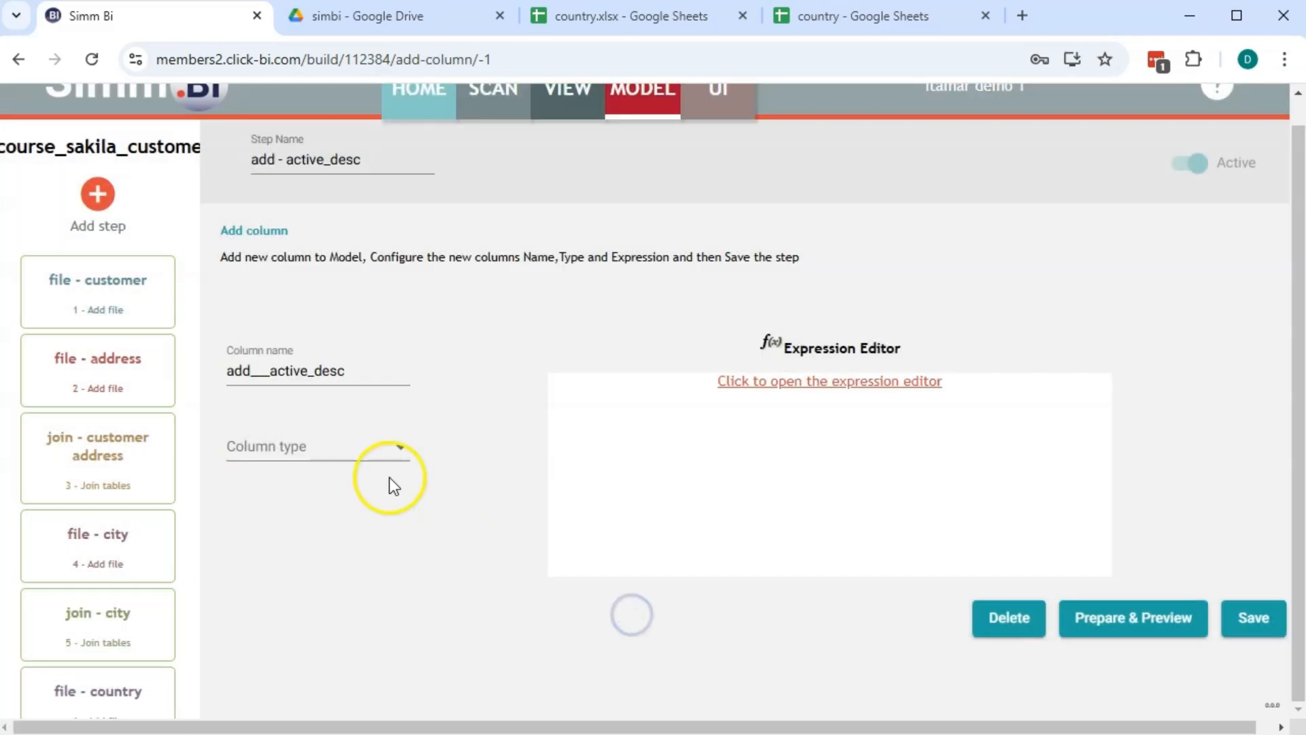
Rename the column to active_desc with type String and launch its expression editor
left_click(266, 371)
key("BackSpace")
key("BackSpace")
key("BackSpace")
key("BackSpace")
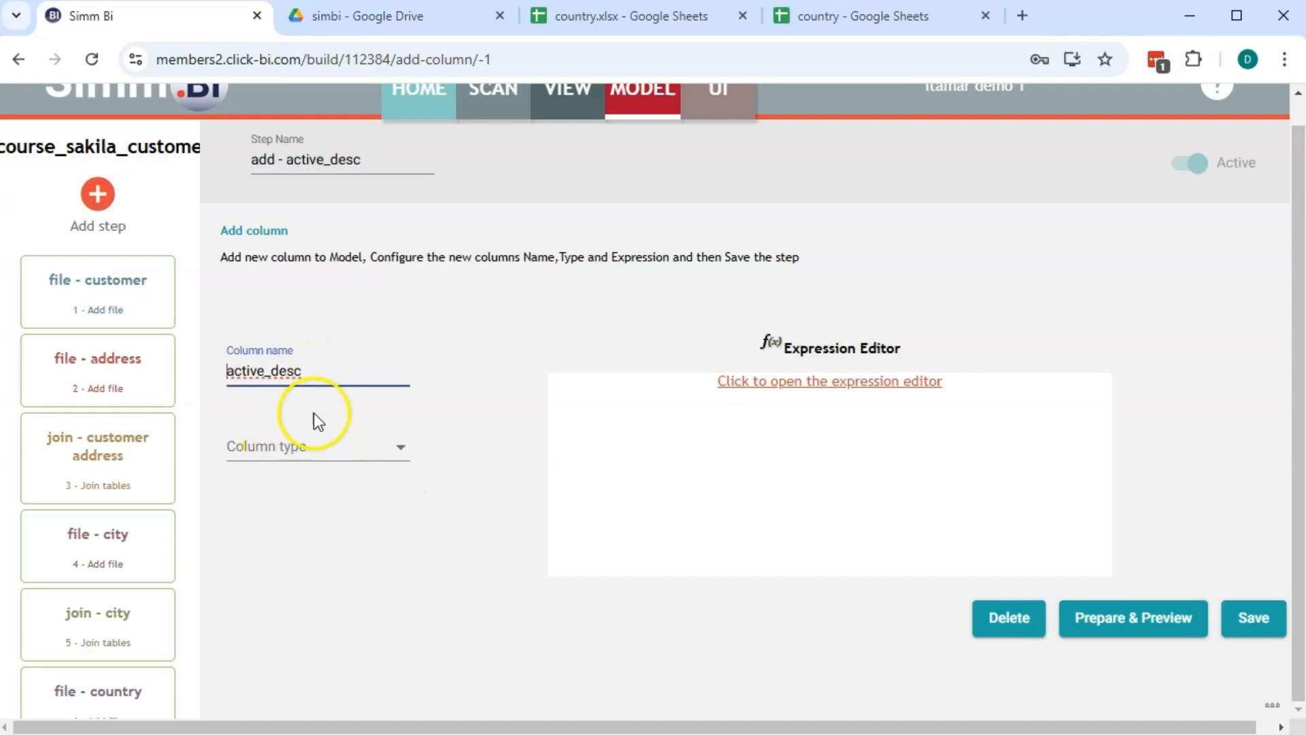
left_click(312, 437)
left_click(254, 574)
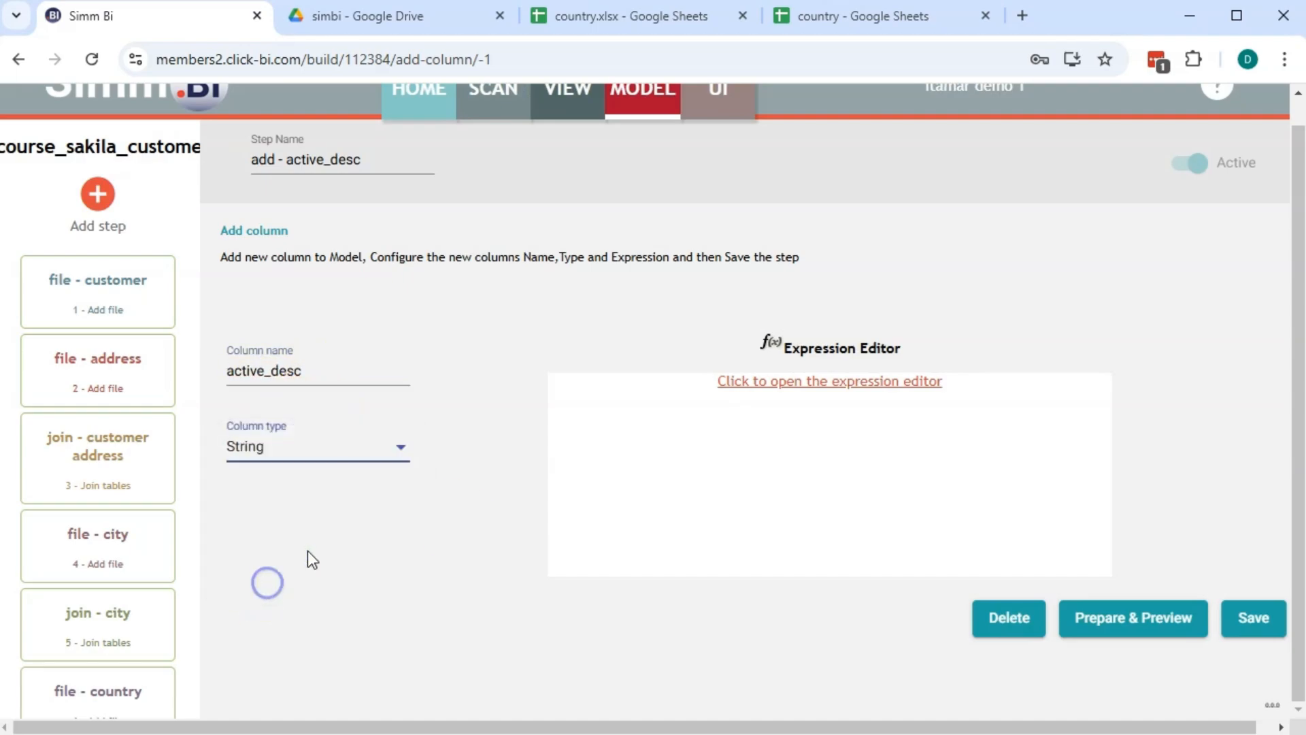
left_click(839, 382)
left_click(699, 245)
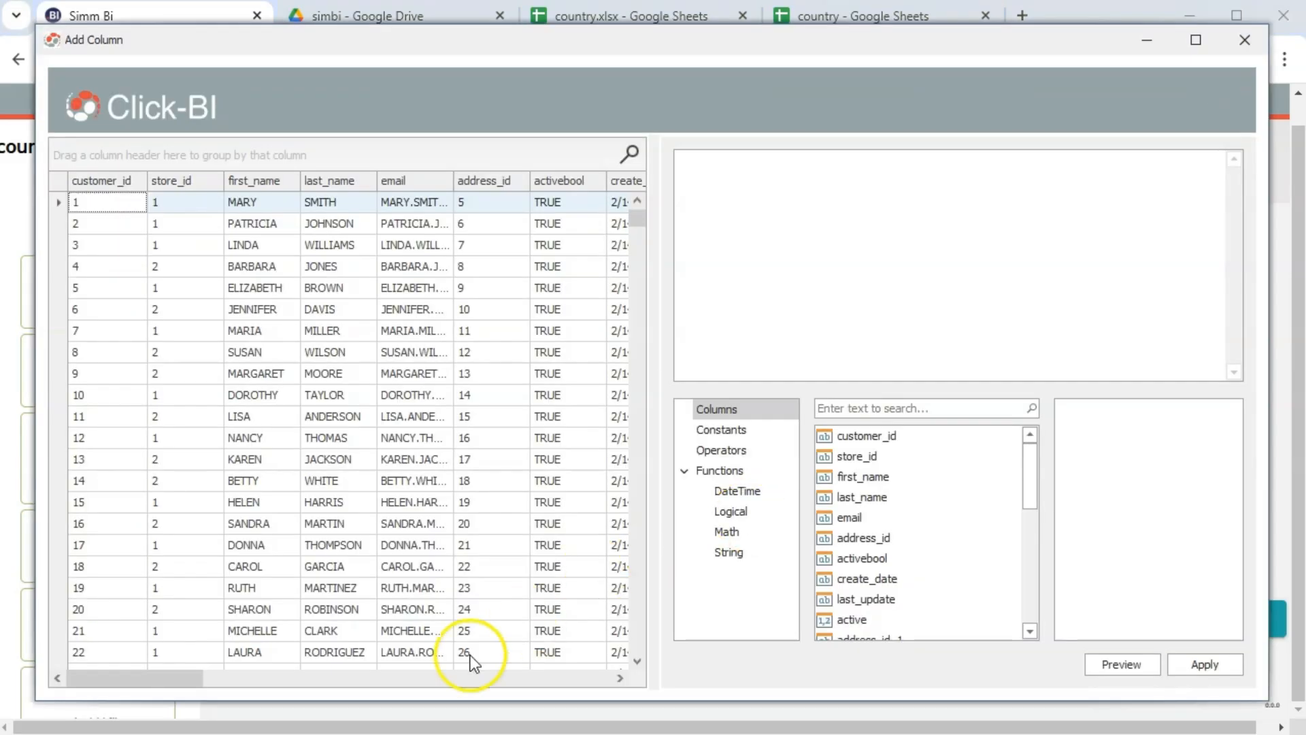
Build the expression IIF([active]=1,'yes','no')
left_click_drag(183, 676, 262, 658)
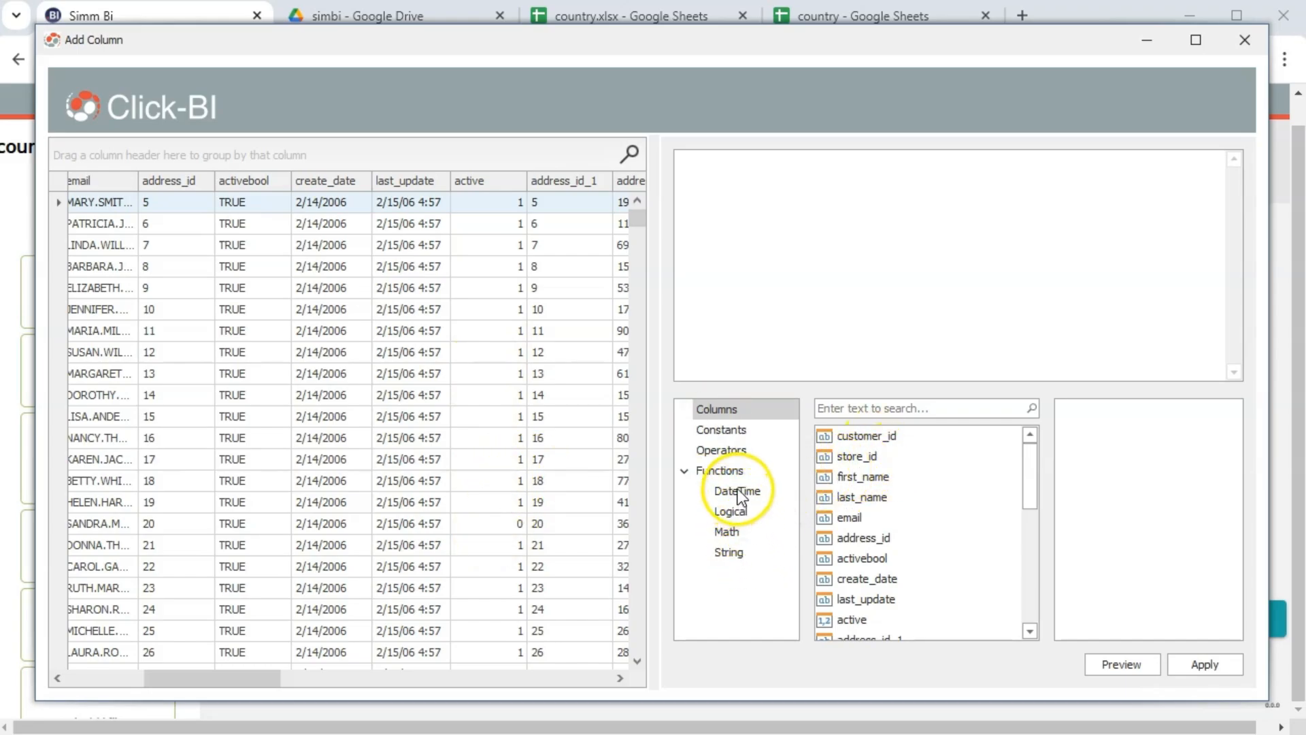
left_click(743, 518)
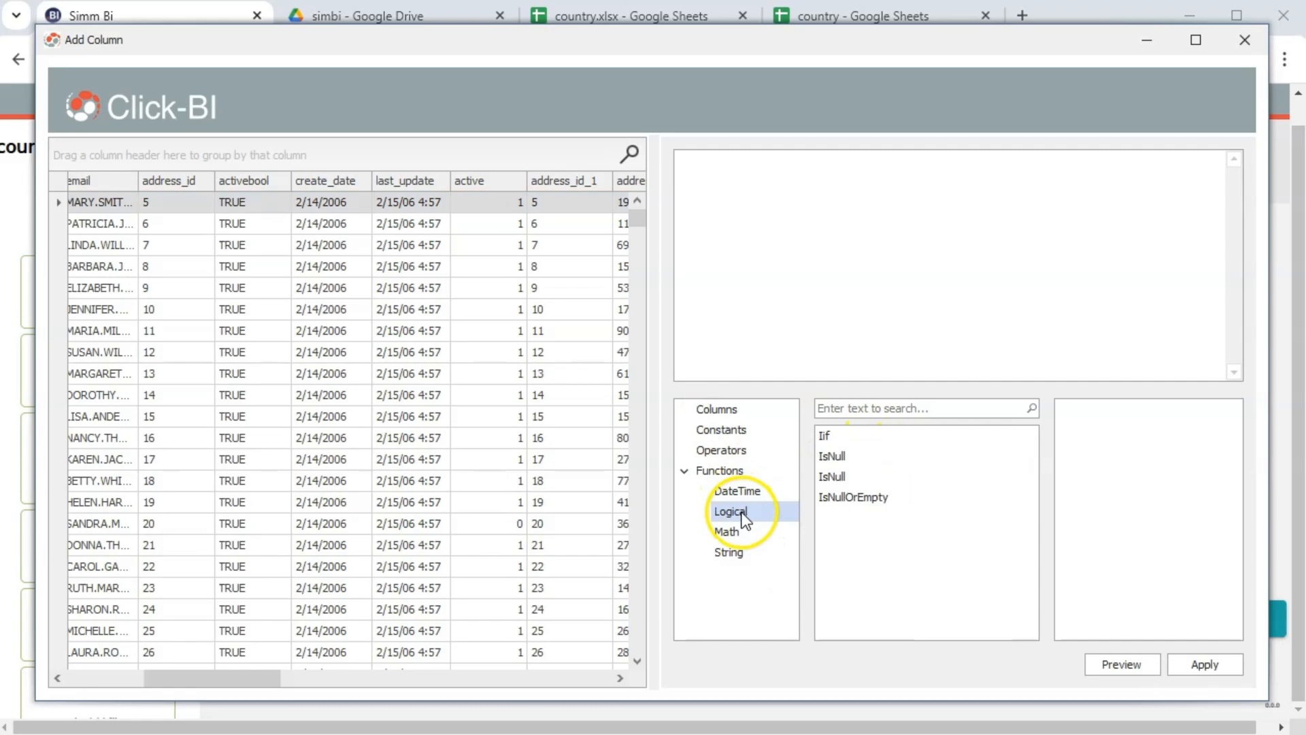
left_click(828, 437)
double_click(830, 438)
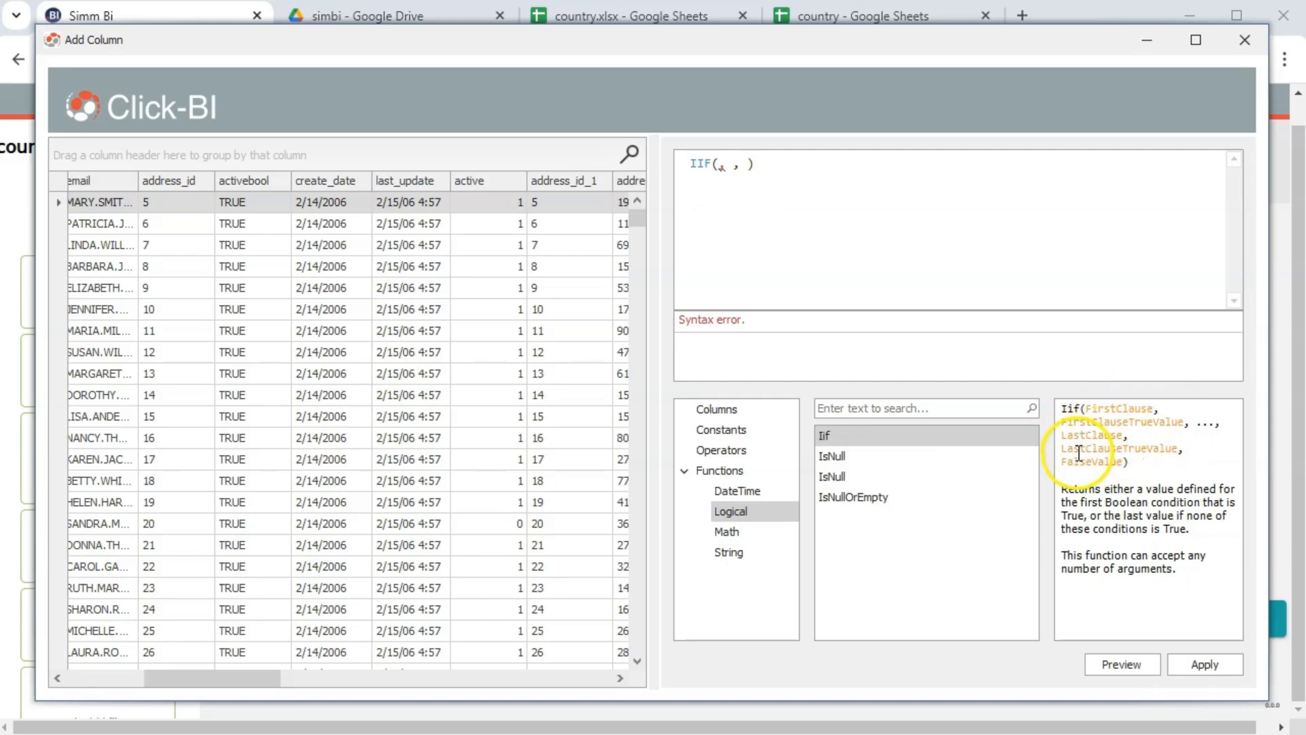
left_click(732, 409)
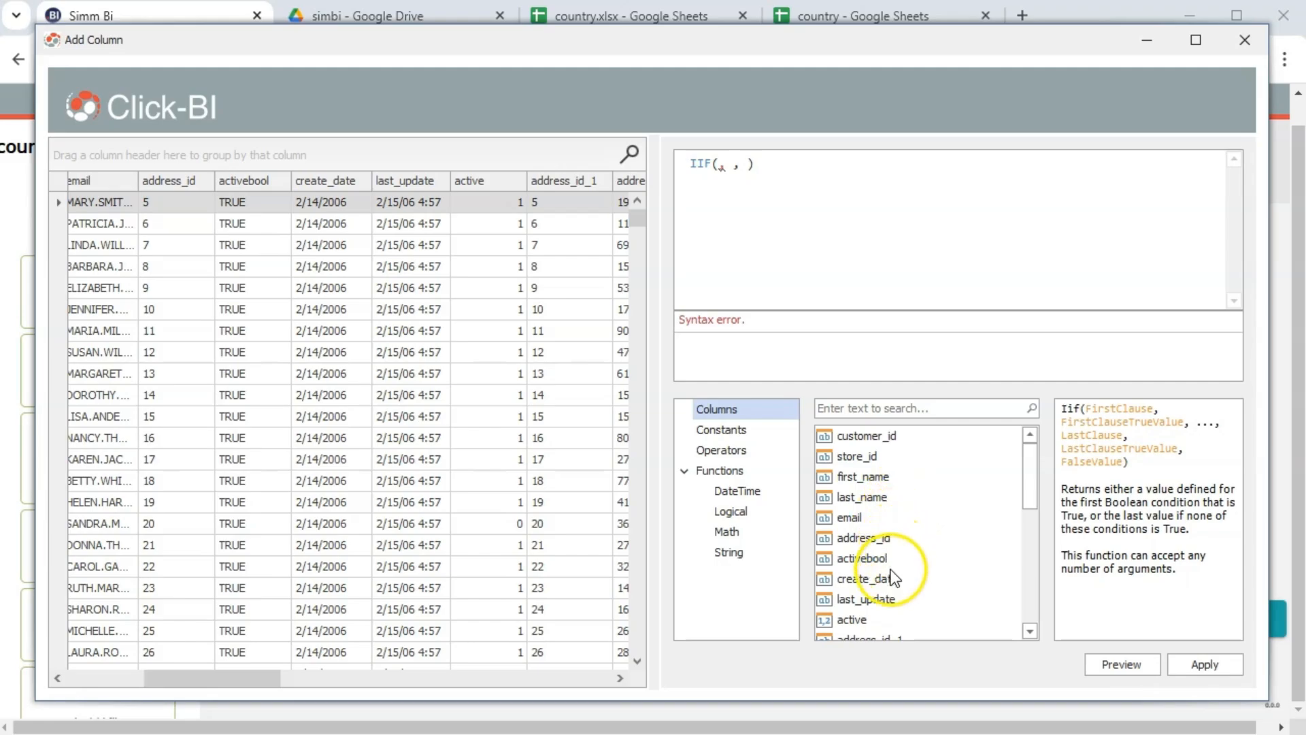
double_click(851, 619)
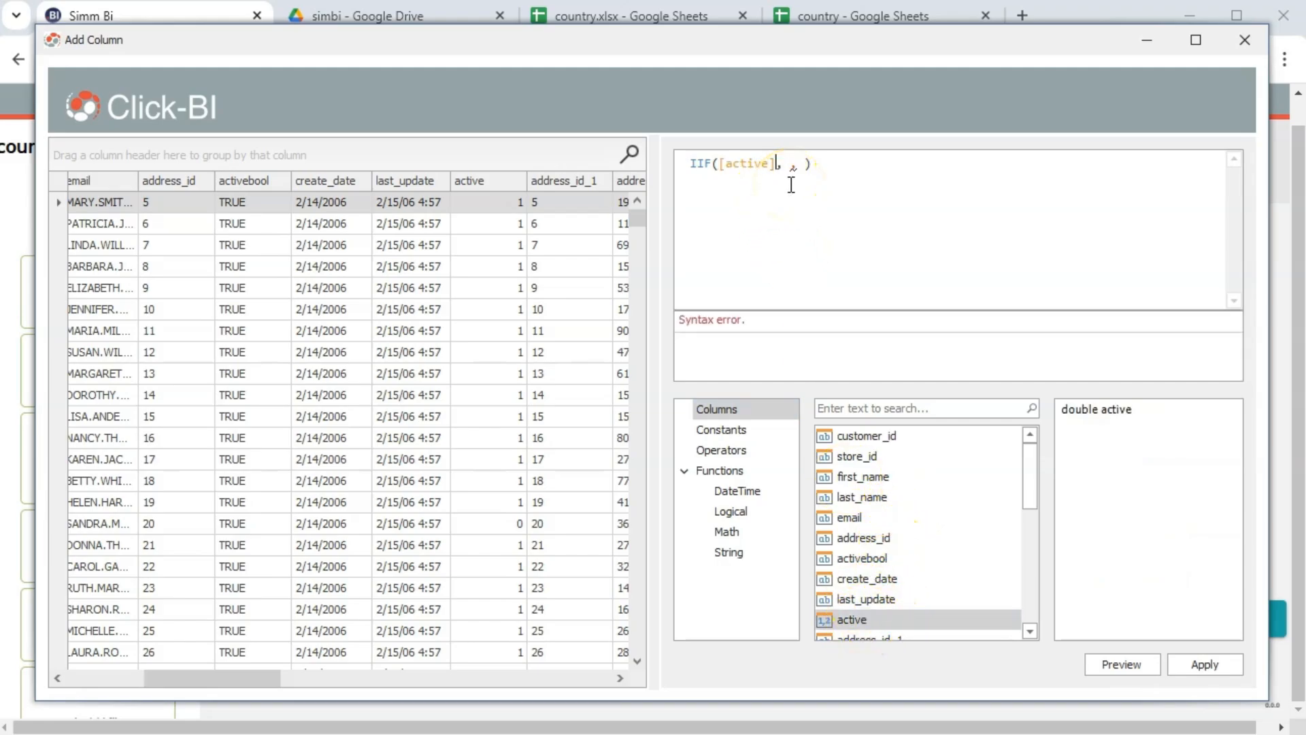
type("=1")
key("Return")
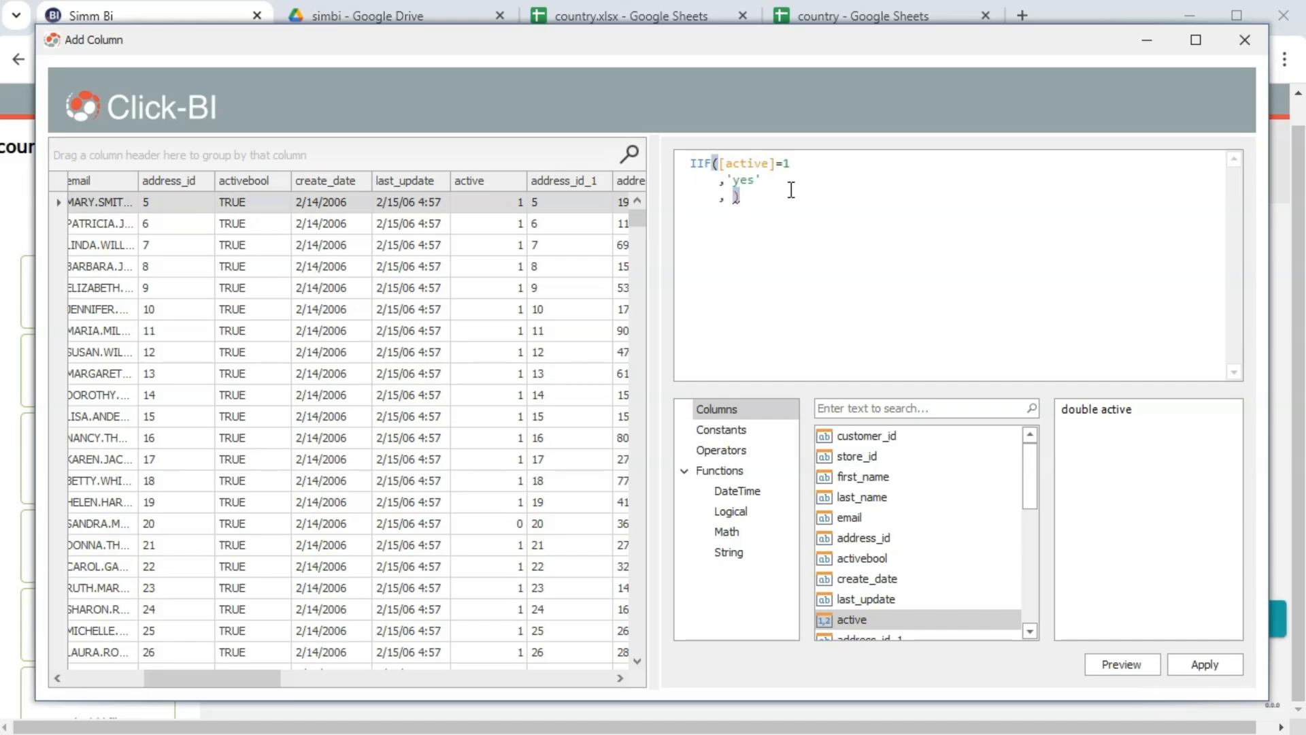
type("'no")
Preview the yes/no values, checking an inactive customer row, and apply the expression
left_click(1121, 664)
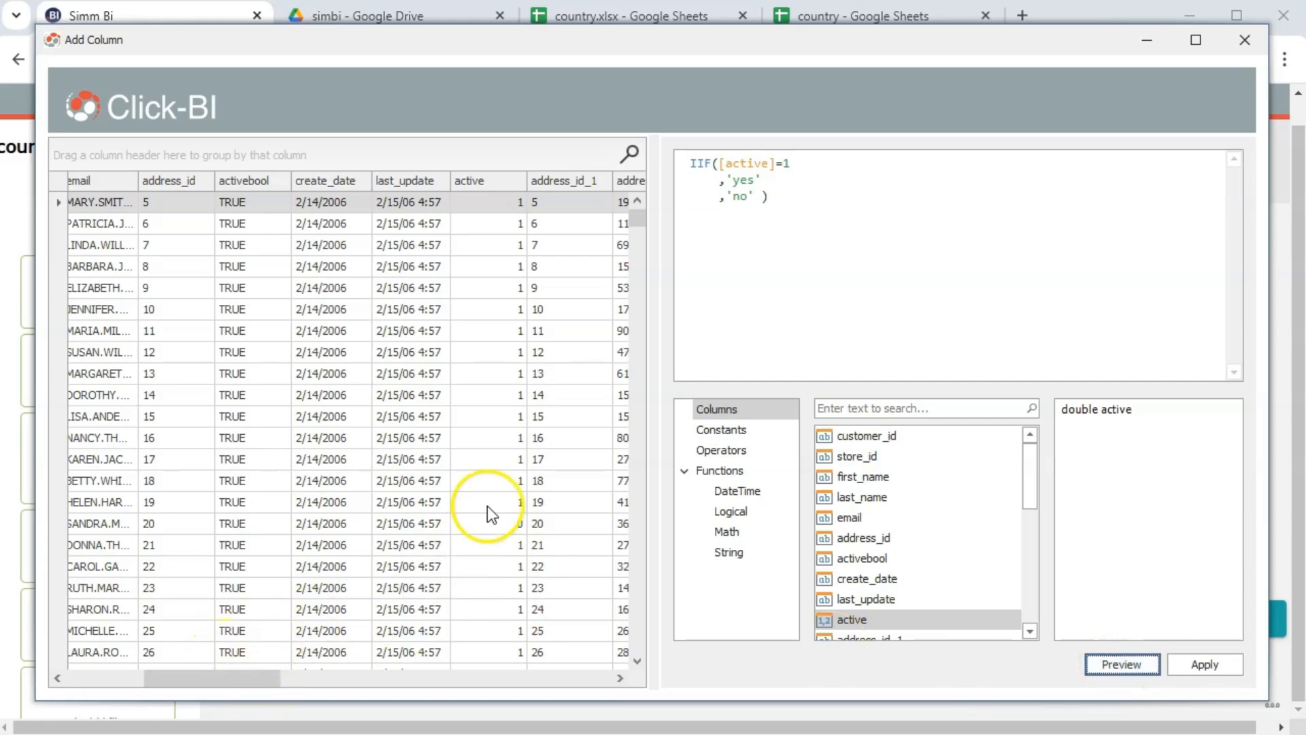
left_click(470, 520)
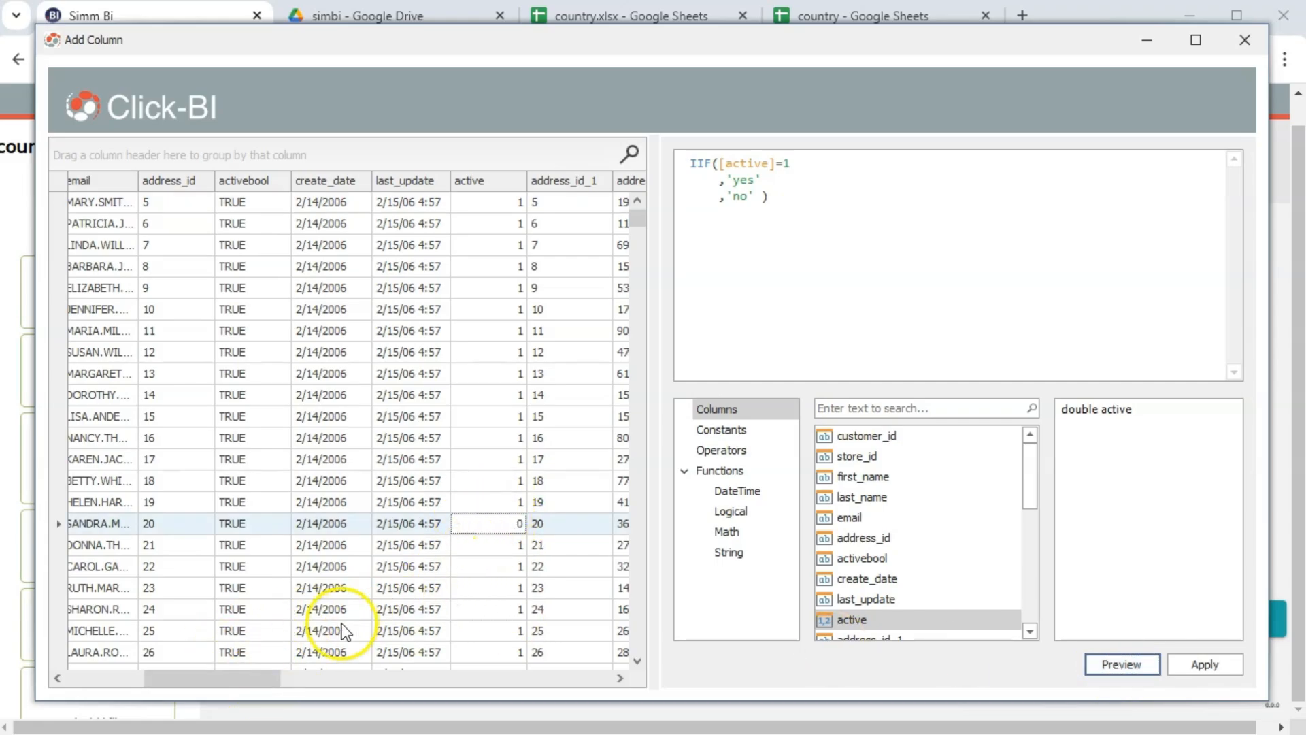
left_click_drag(288, 680, 627, 552)
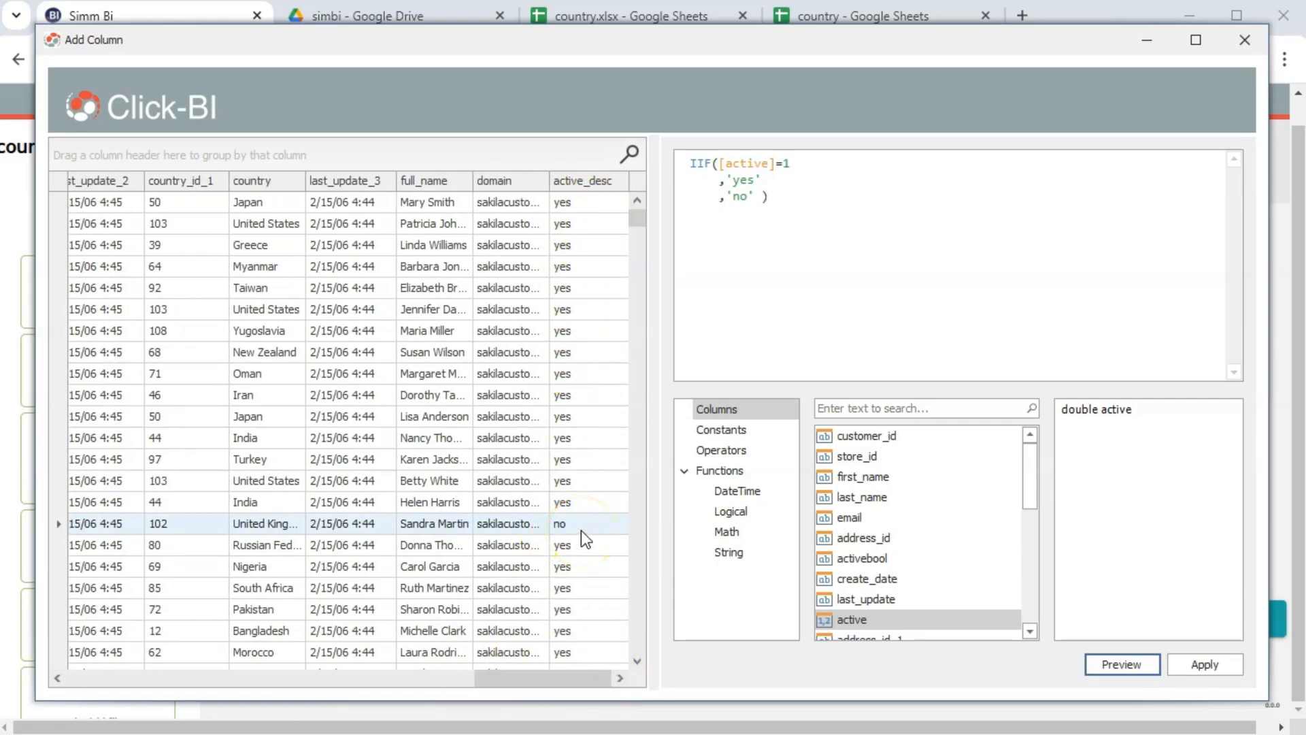
left_click(1190, 672)
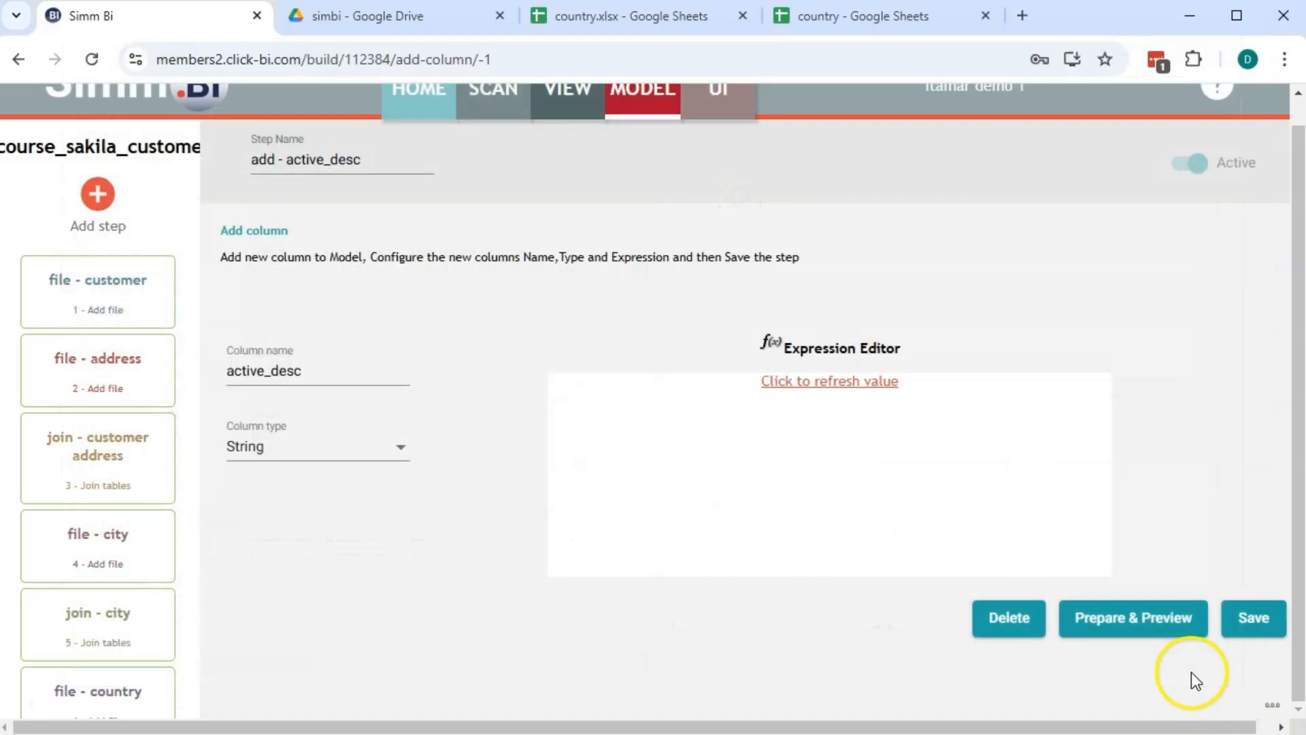
Save the add - active_desc step and refresh its stored IIF expression
left_click(1250, 631)
left_click(781, 385)
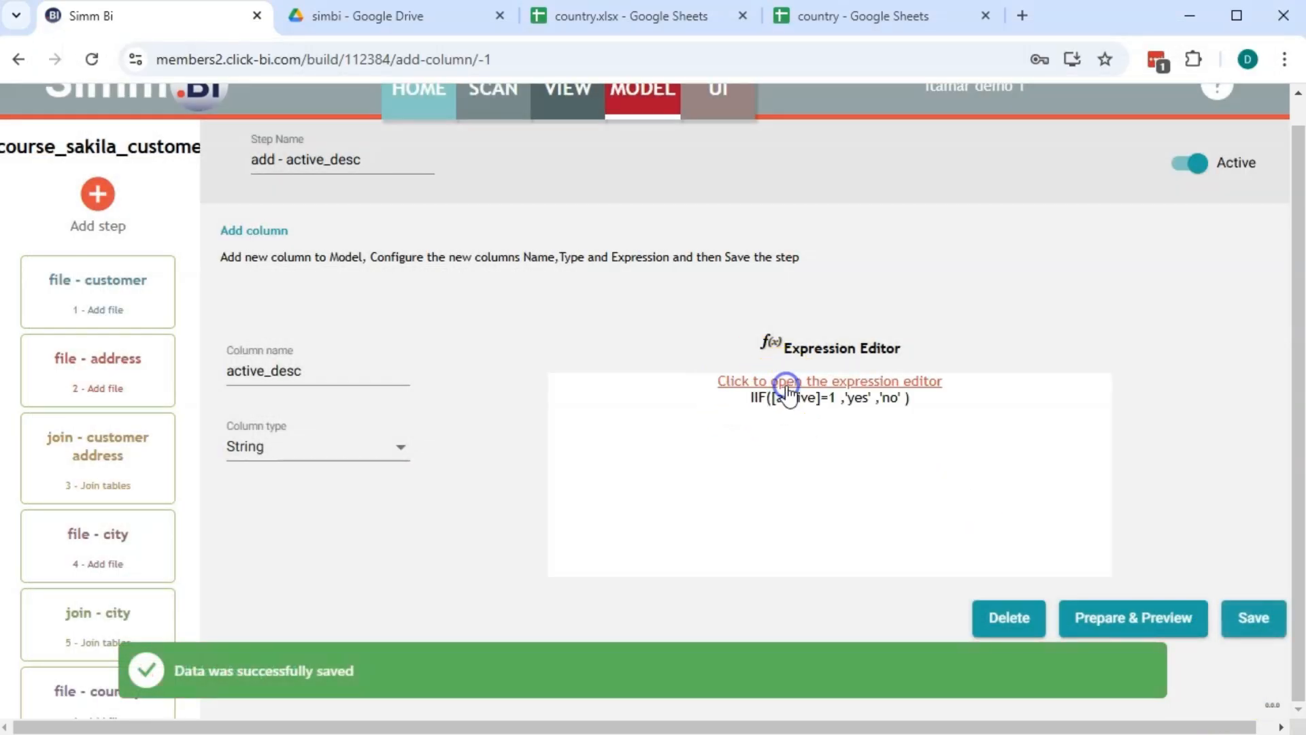
left_click(1255, 629)
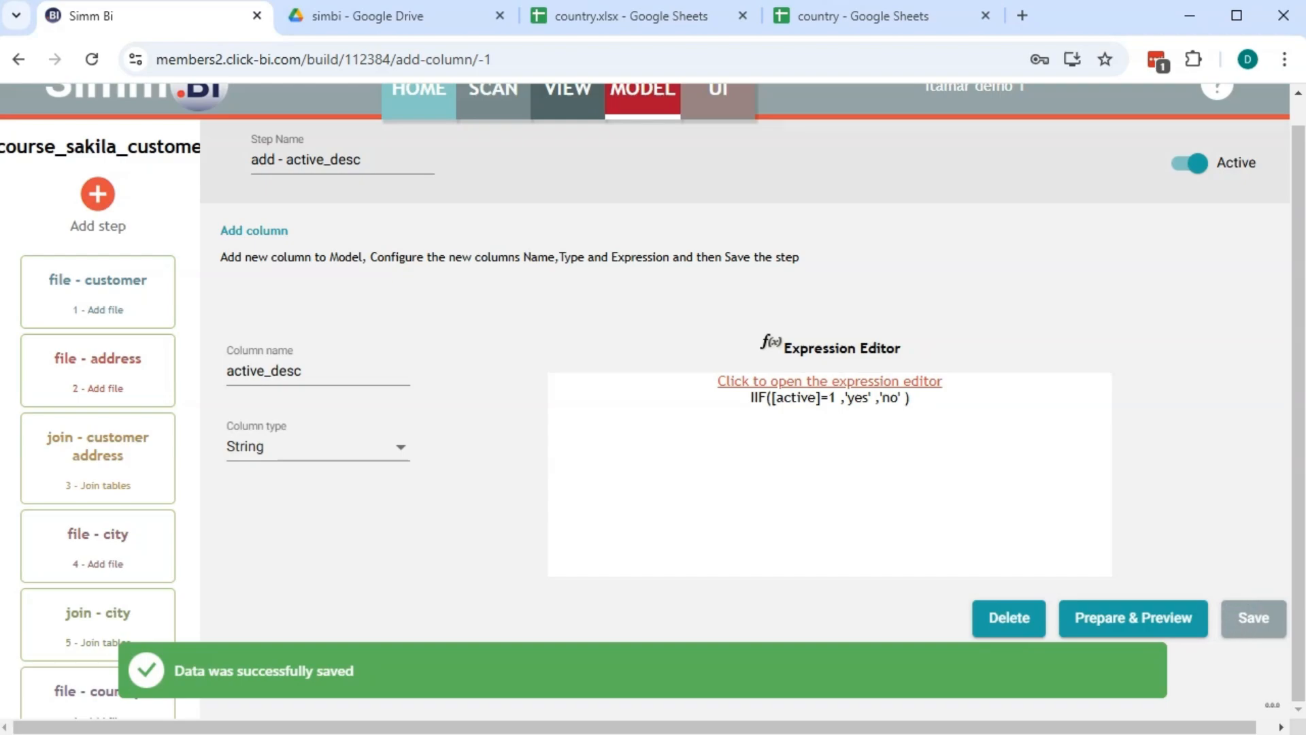
left_click(1240, 622)
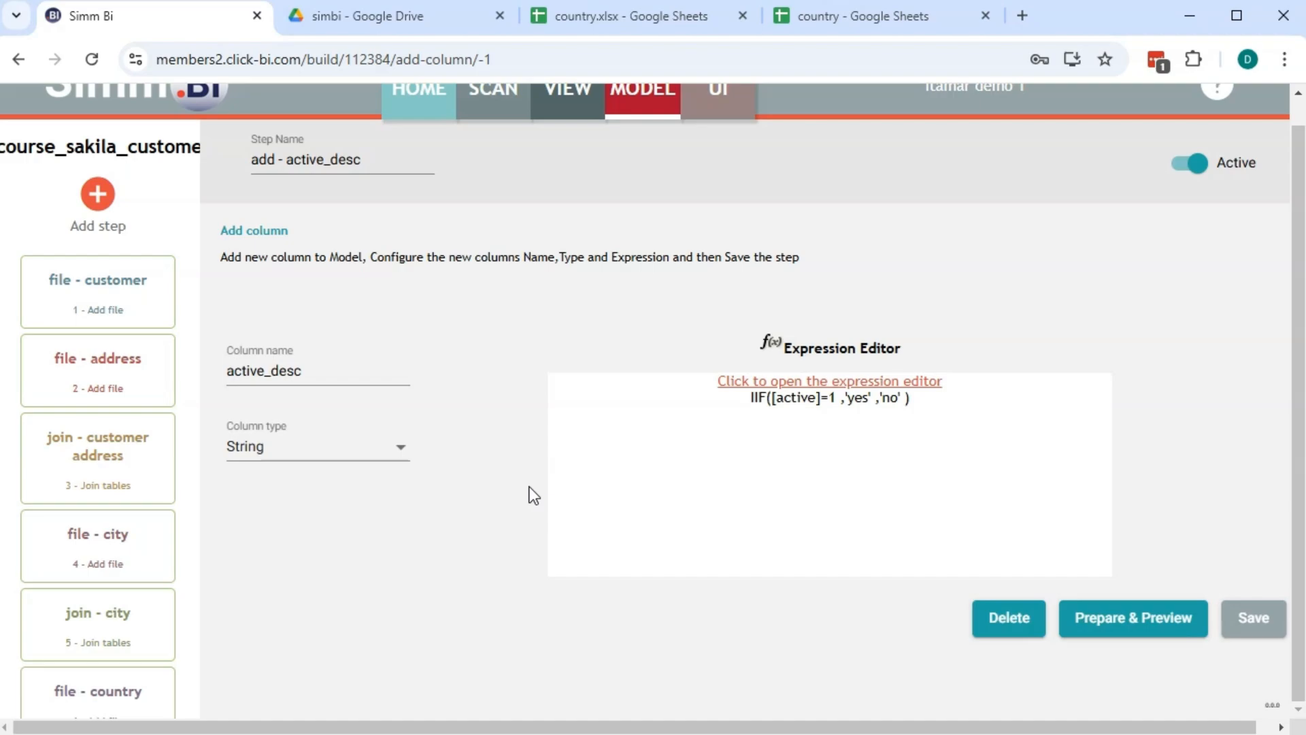
left_click(97, 198)
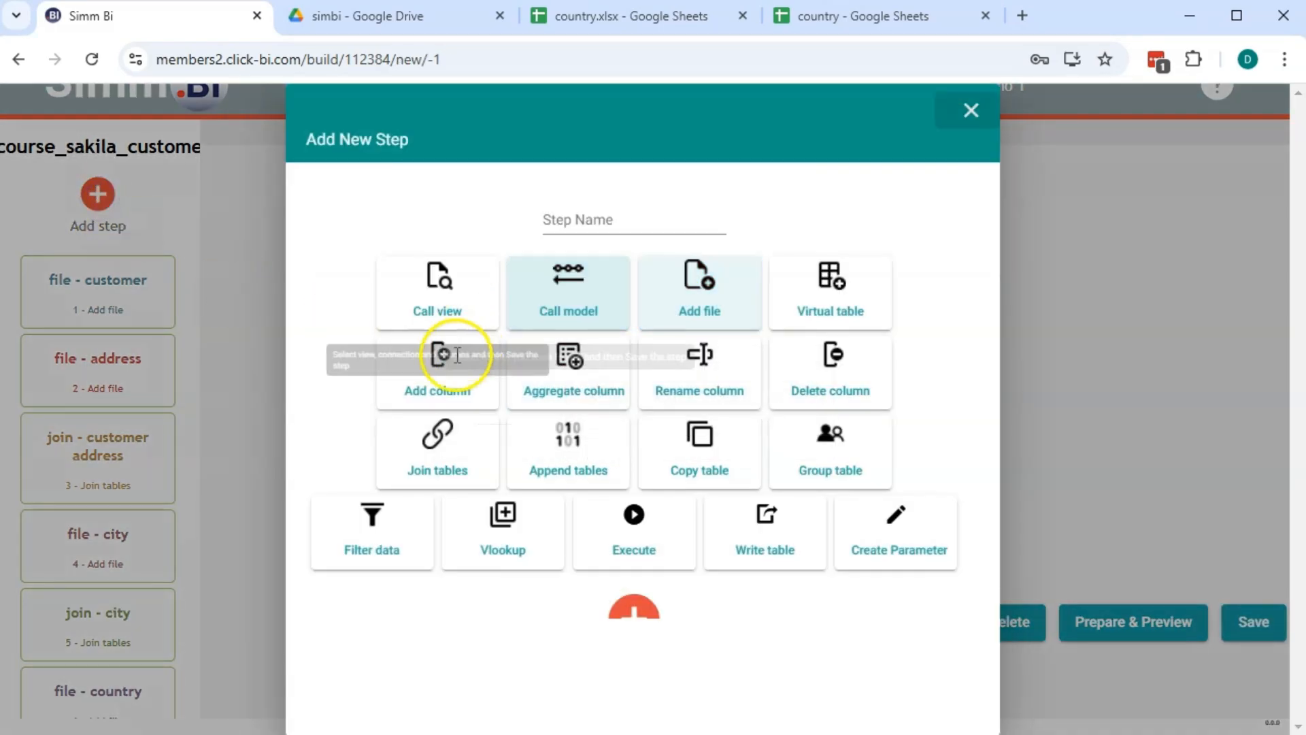
Create a new Add column step named 'add date'
left_click(670, 302)
left_click(582, 219)
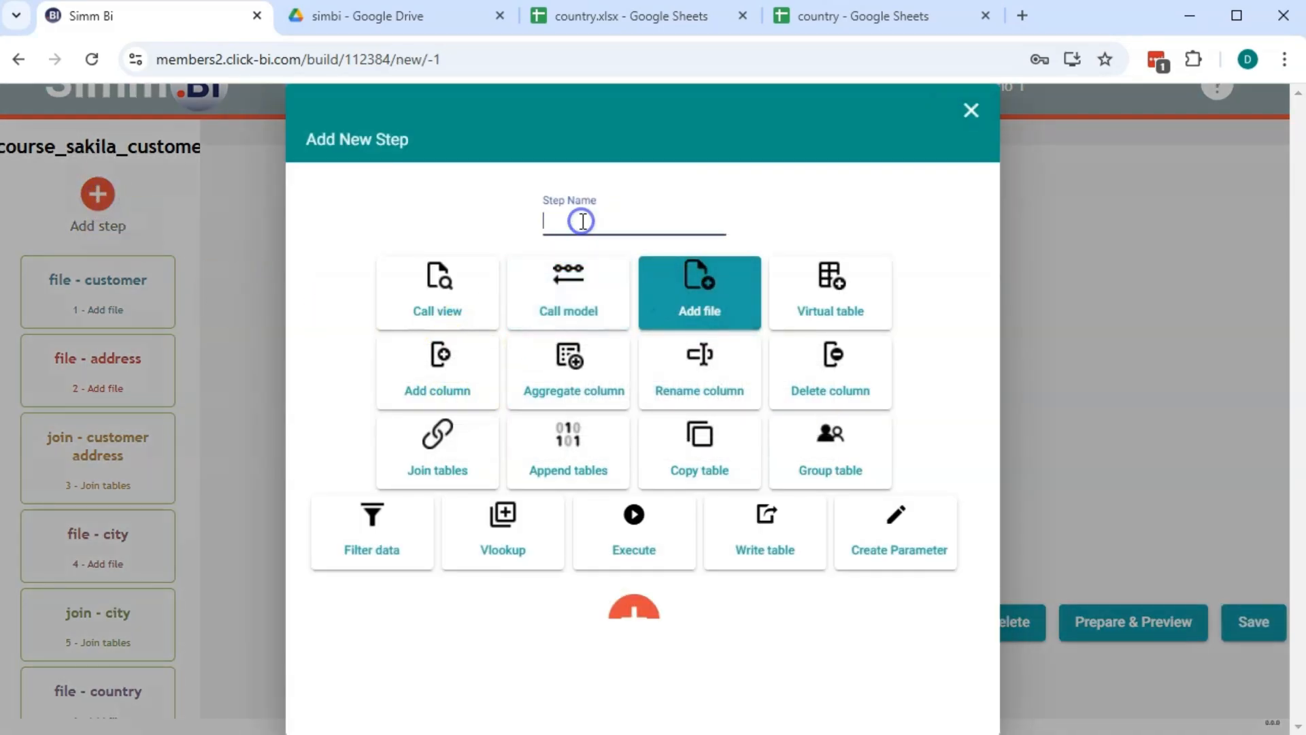
type("add date")
left_click(432, 380)
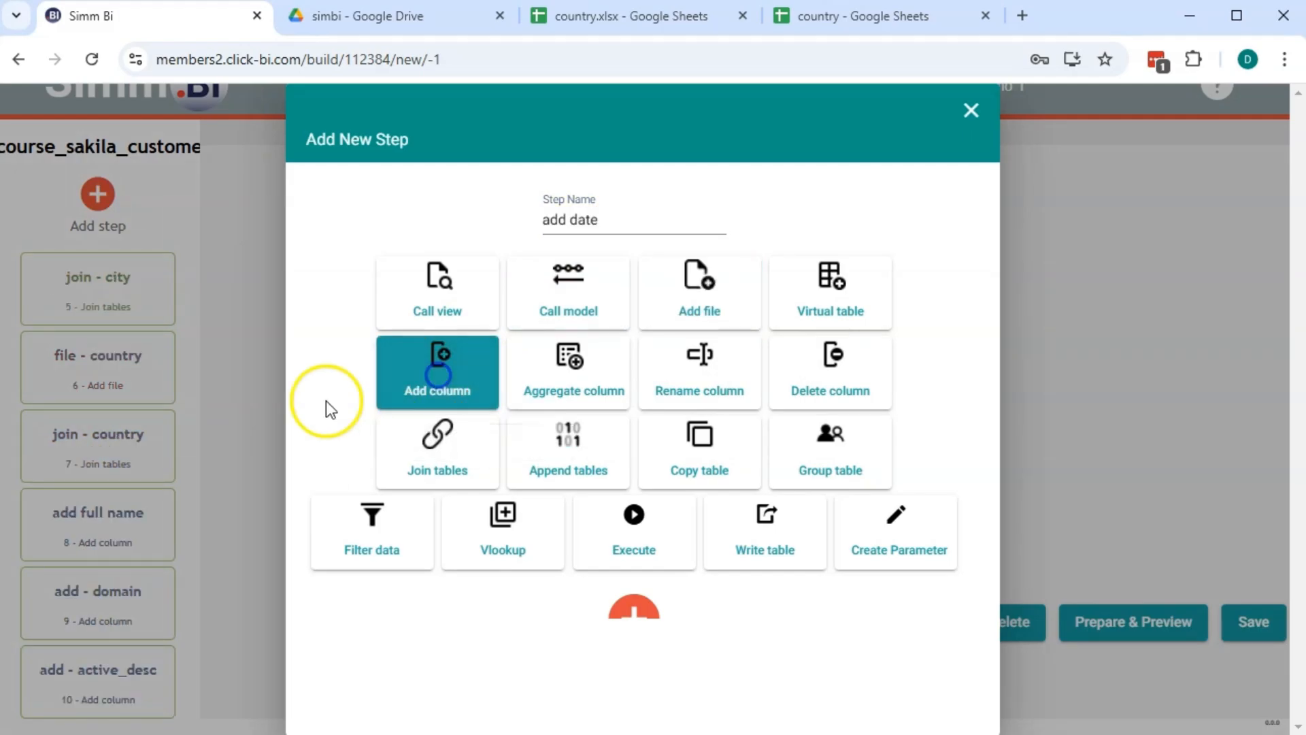
left_click(646, 608)
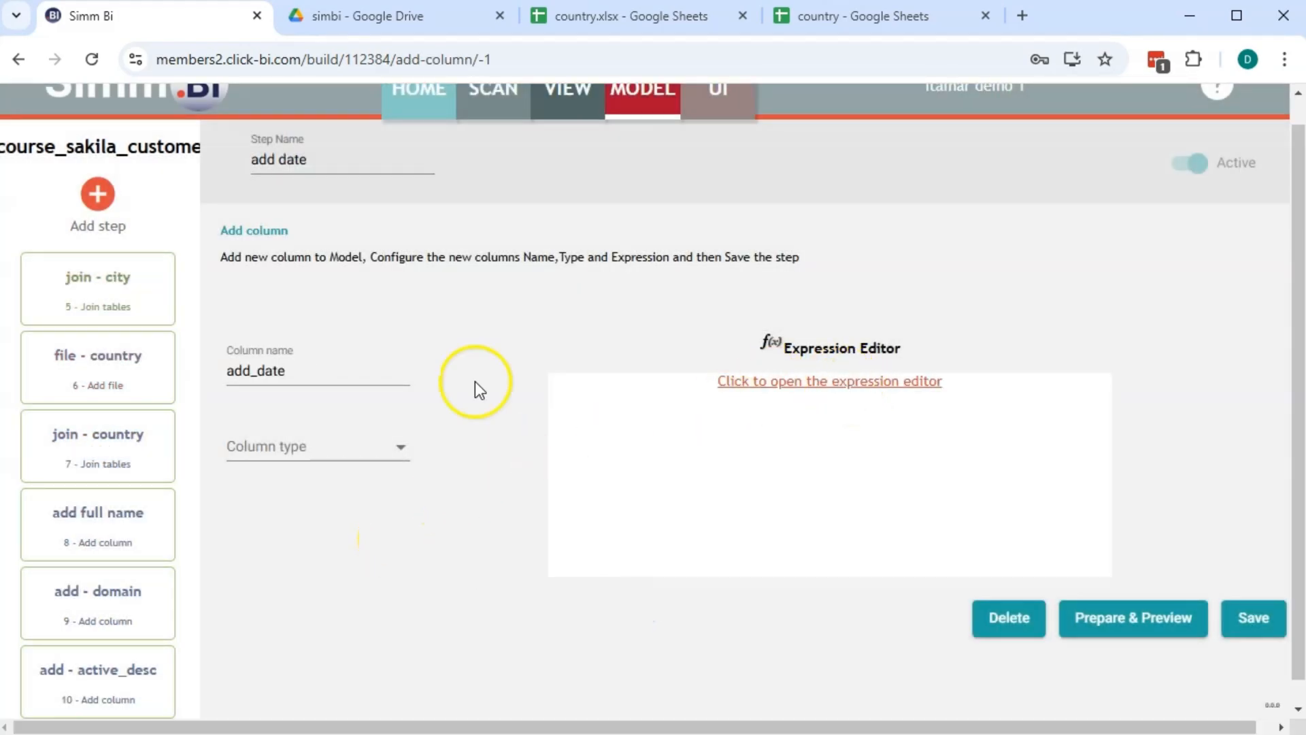
Make add_date a DateTime column and launch its local expression editor
left_click(284, 461)
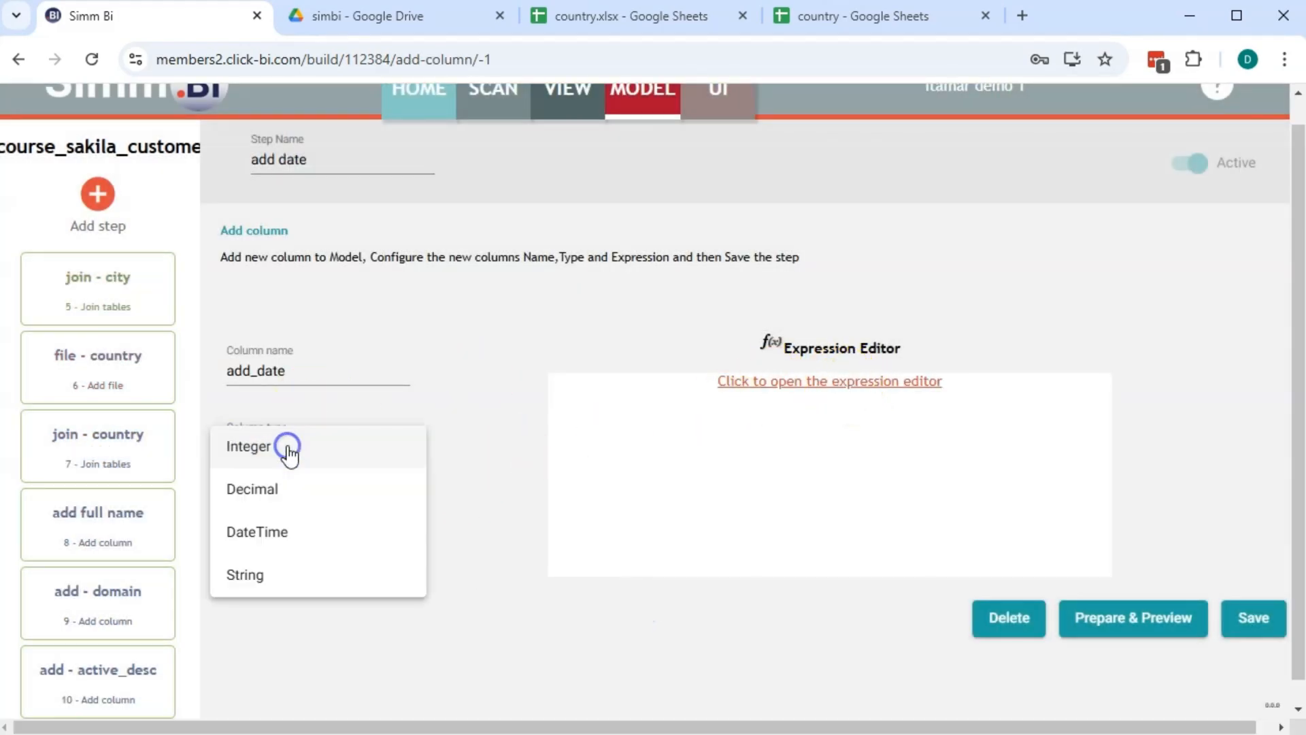
left_click(286, 535)
left_click(838, 382)
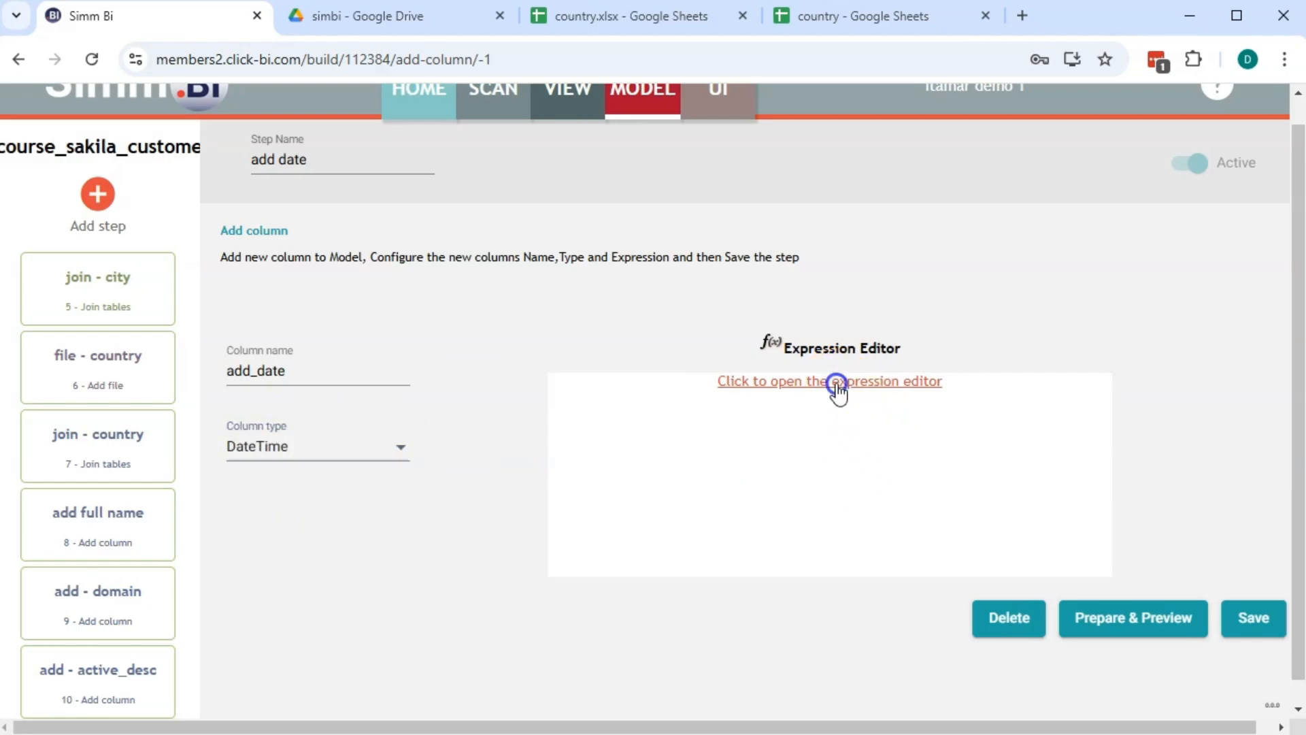
left_click(689, 256)
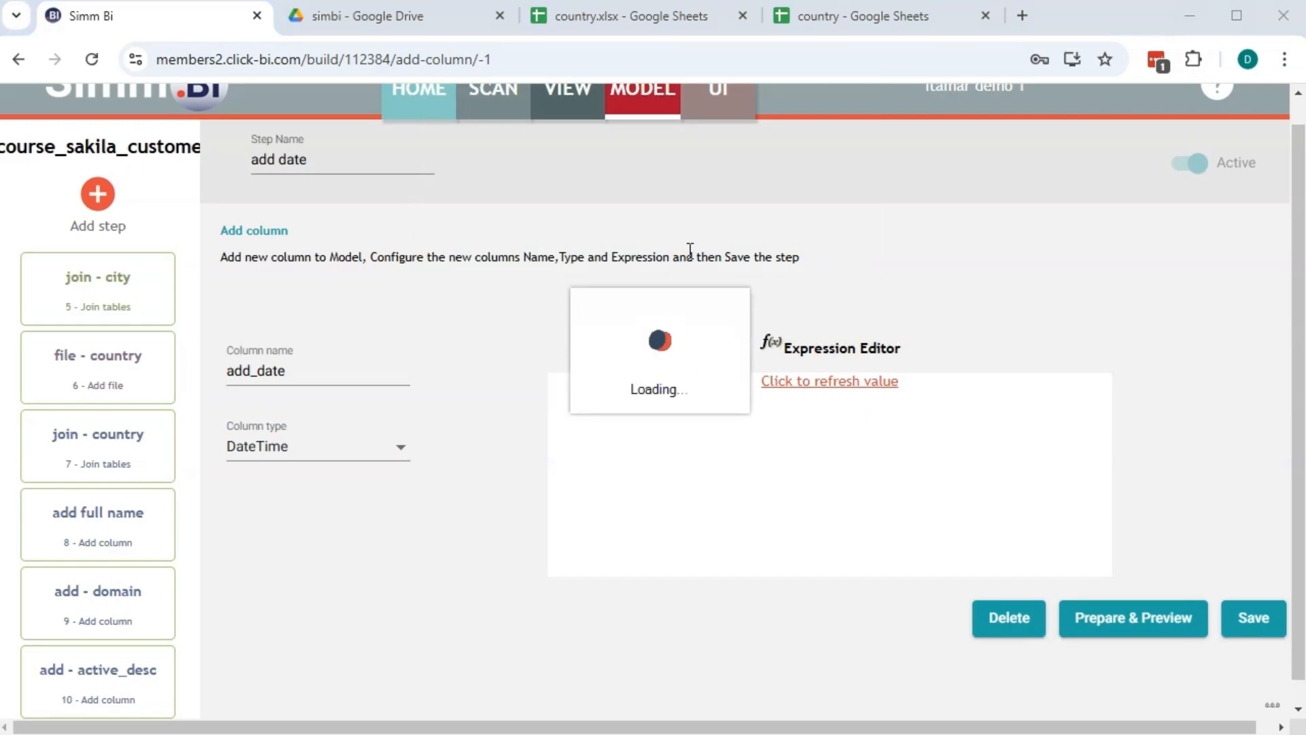
Set add_date's expression to [last_update], preview values of 2/15/2006, and apply it
left_click(677, 227)
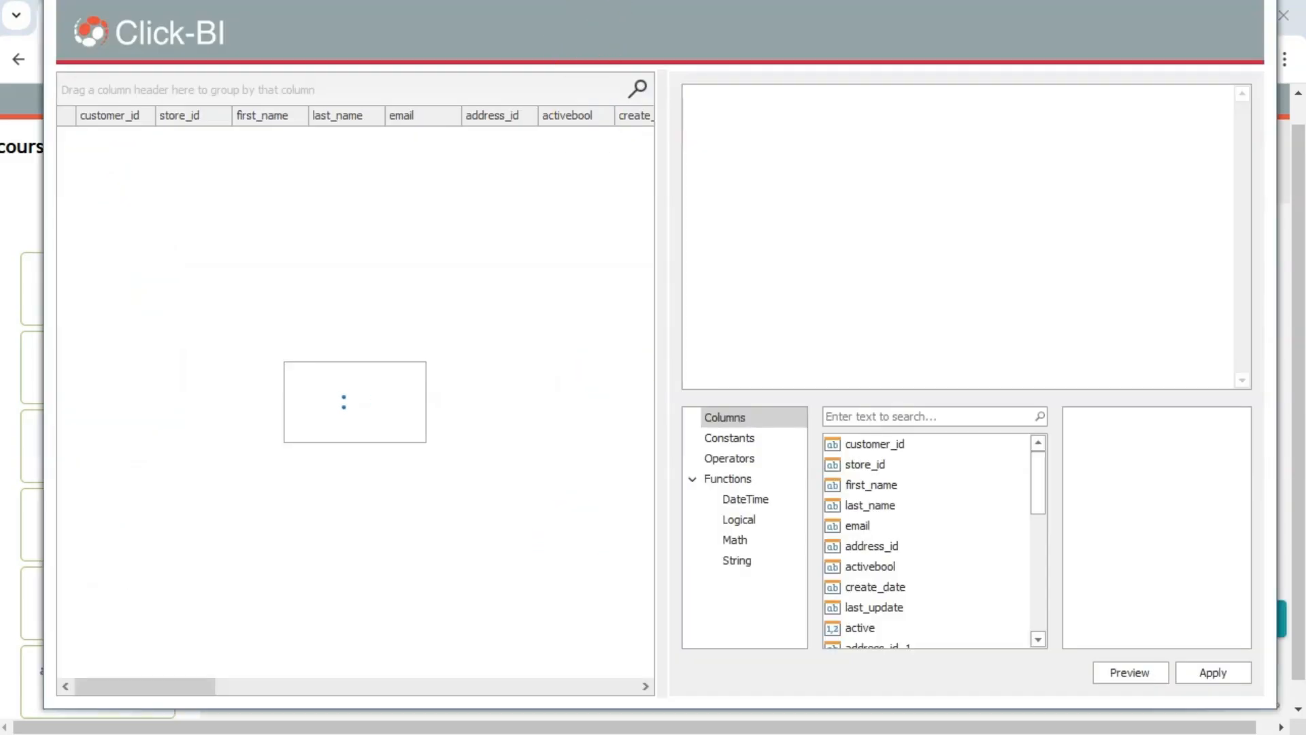
left_click_drag(611, 0, 611, 24)
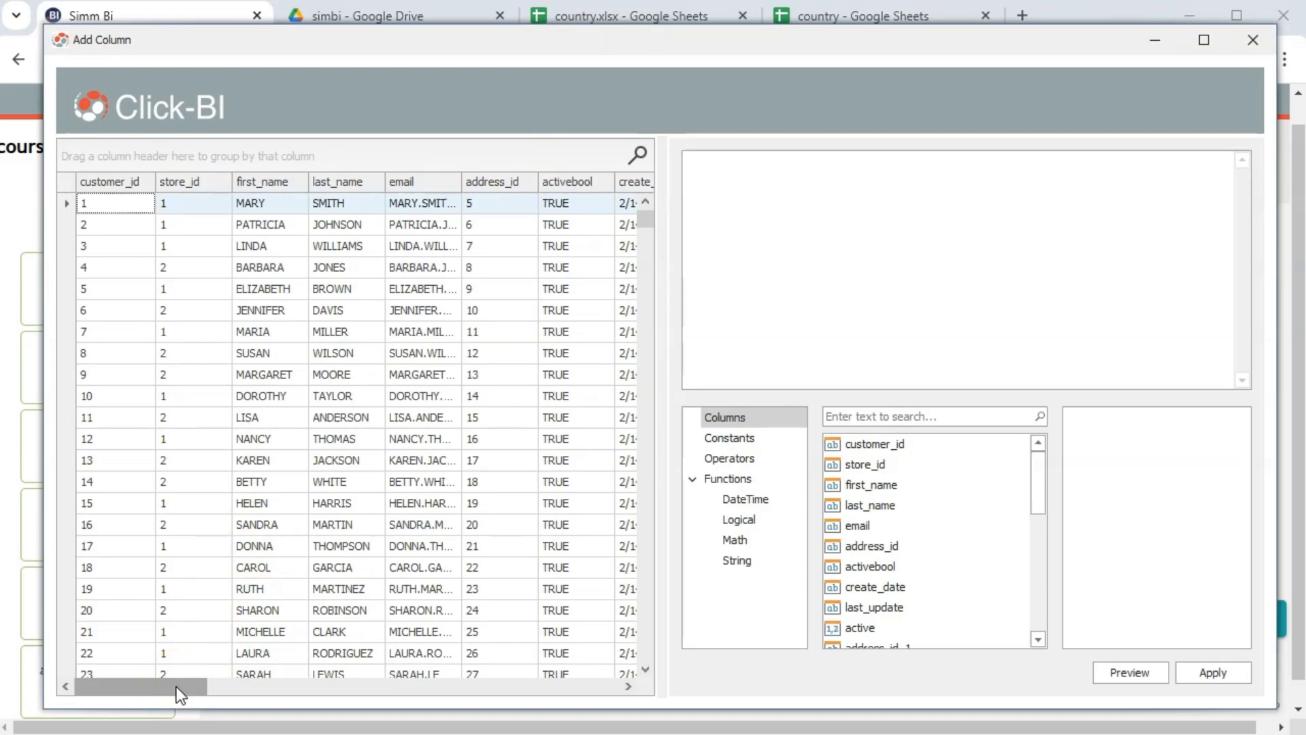
left_click_drag(176, 687, 210, 688)
left_click_drag(264, 680, 257, 680)
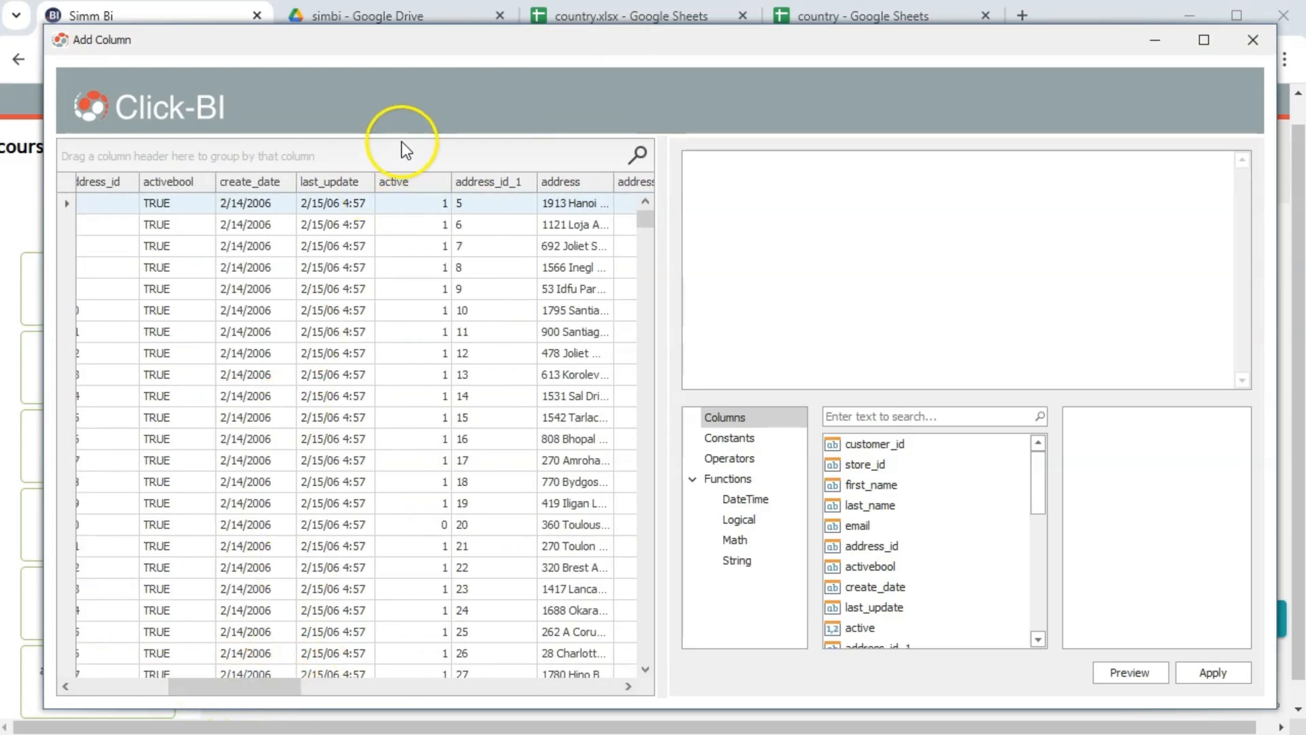
double_click(336, 183)
left_click(1129, 672)
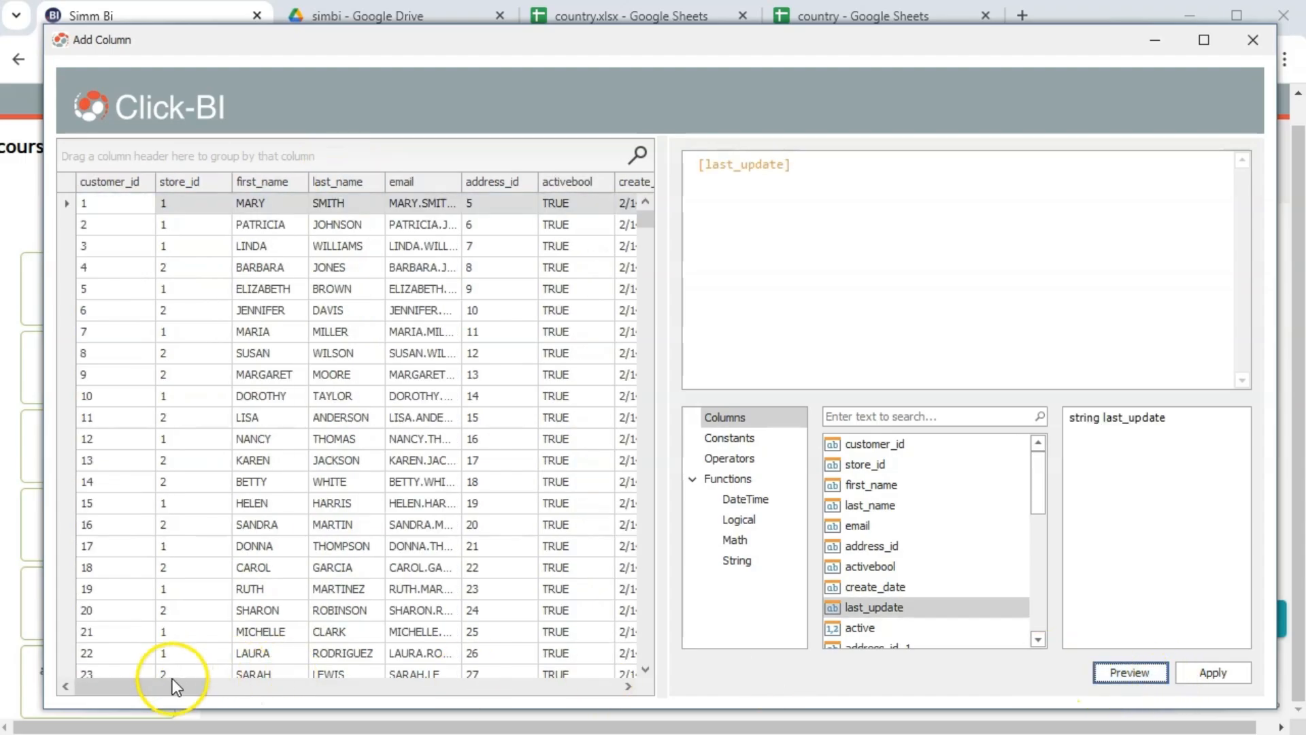
left_click_drag(172, 679, 591, 629)
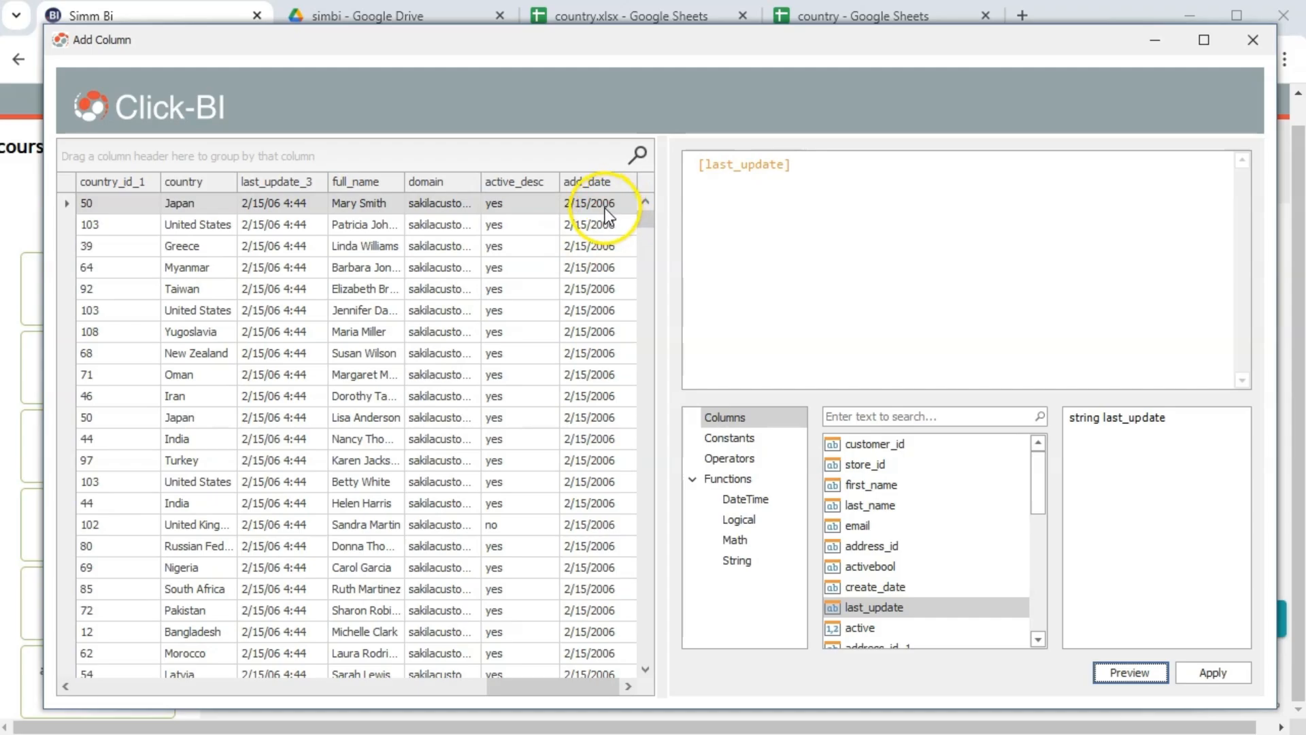
left_click(1226, 678)
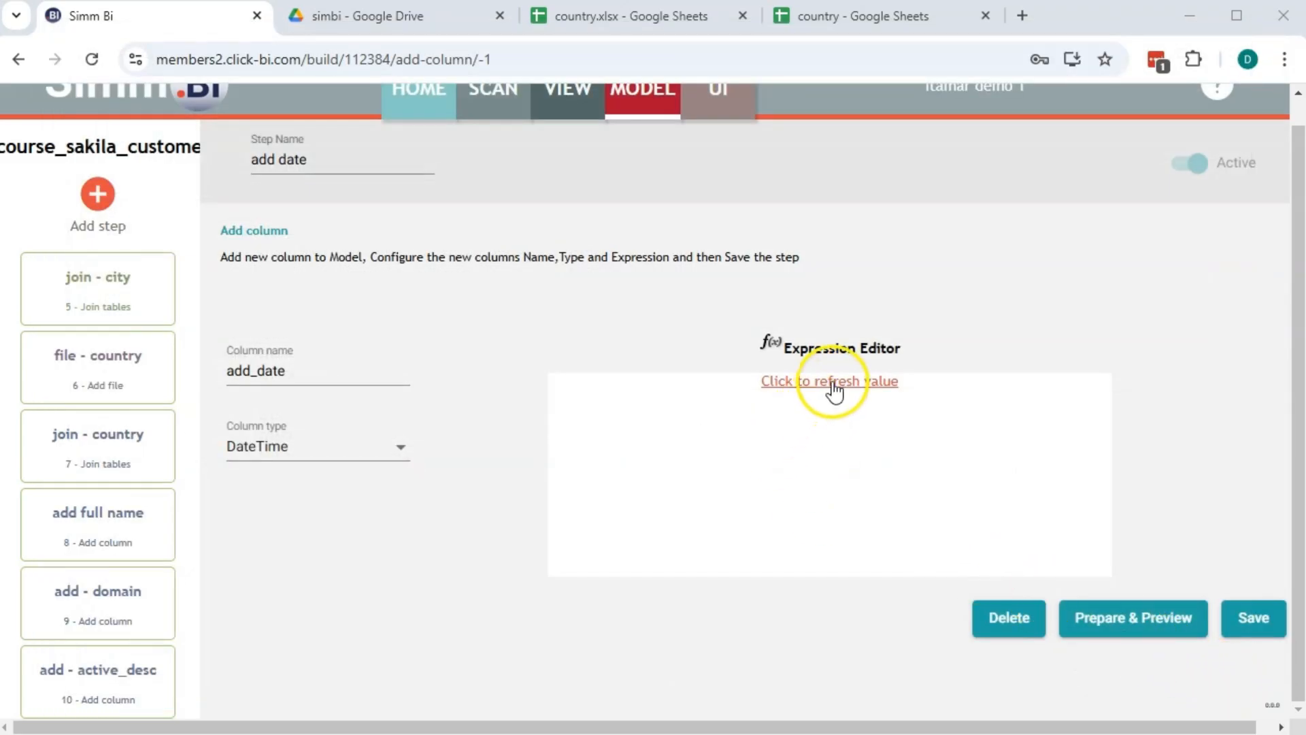
left_click(831, 381)
Save the add date step, then run Prepare & Preview on the model data
left_click(1241, 617)
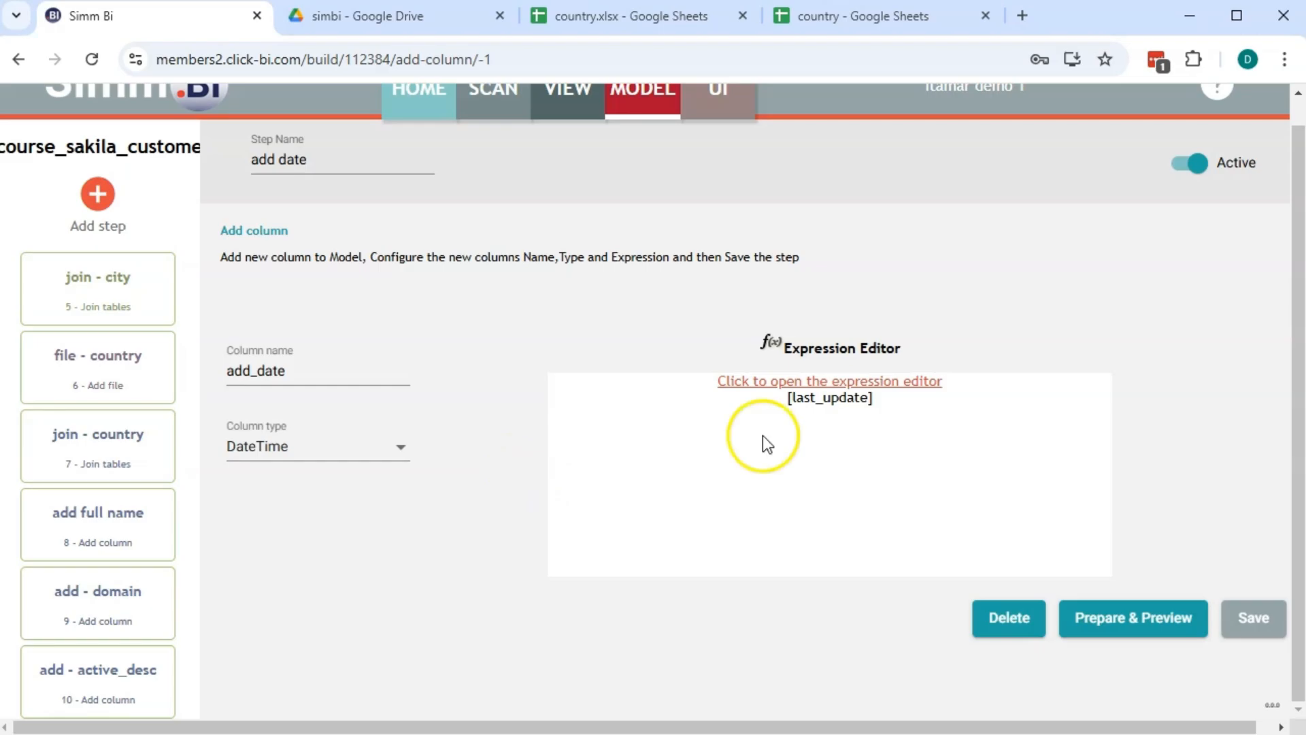
left_click(1203, 621)
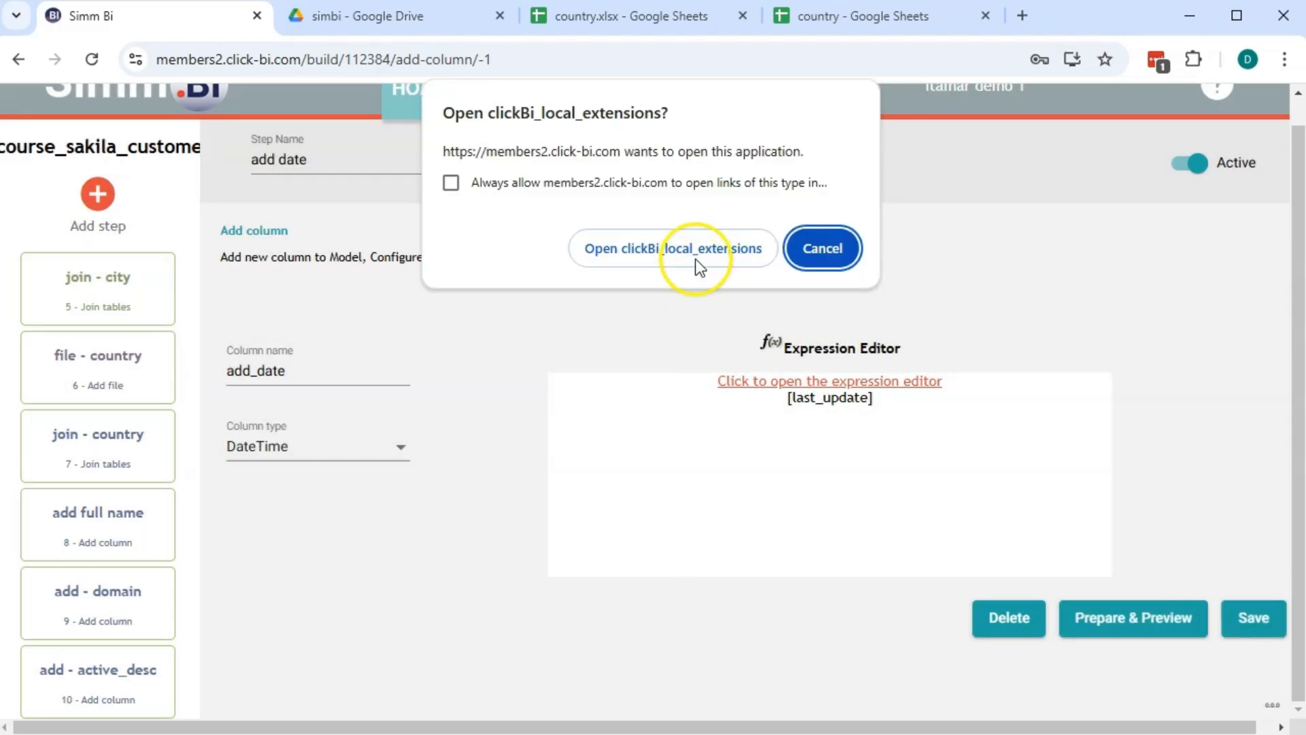
left_click(676, 238)
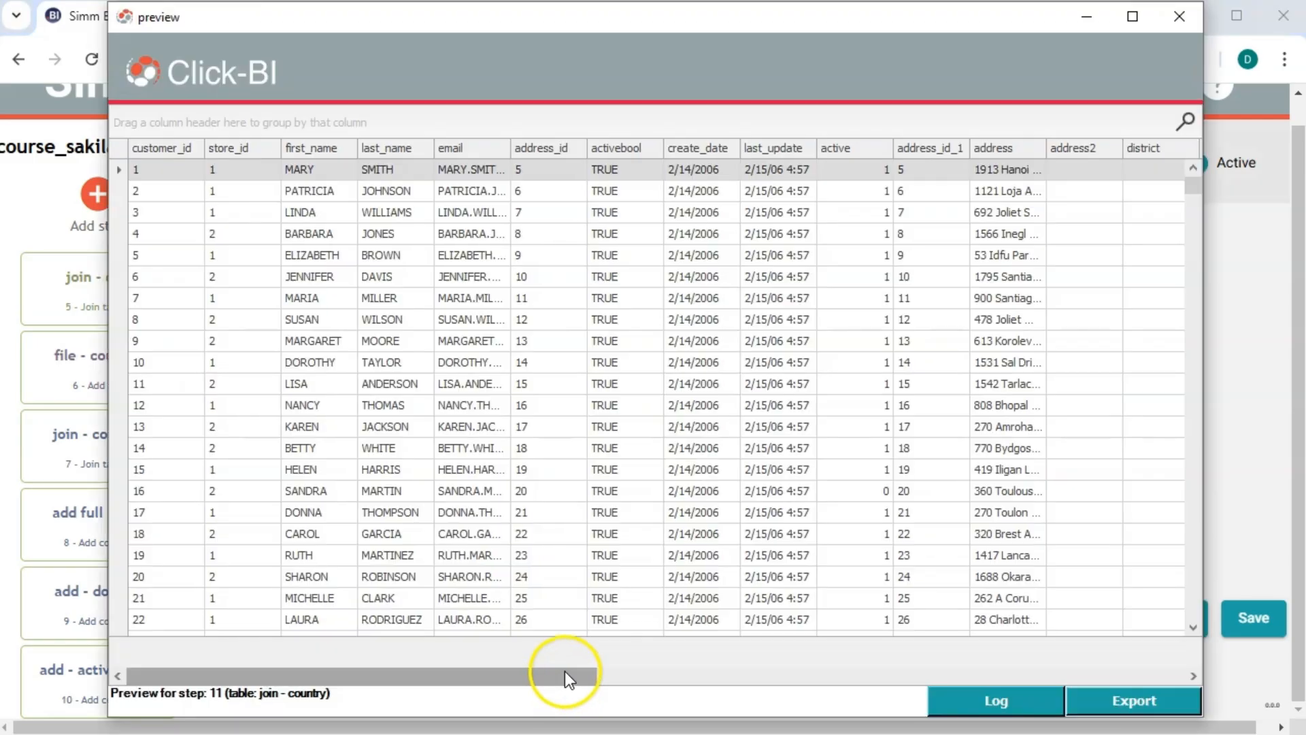
left_click_drag(565, 671, 1180, 577)
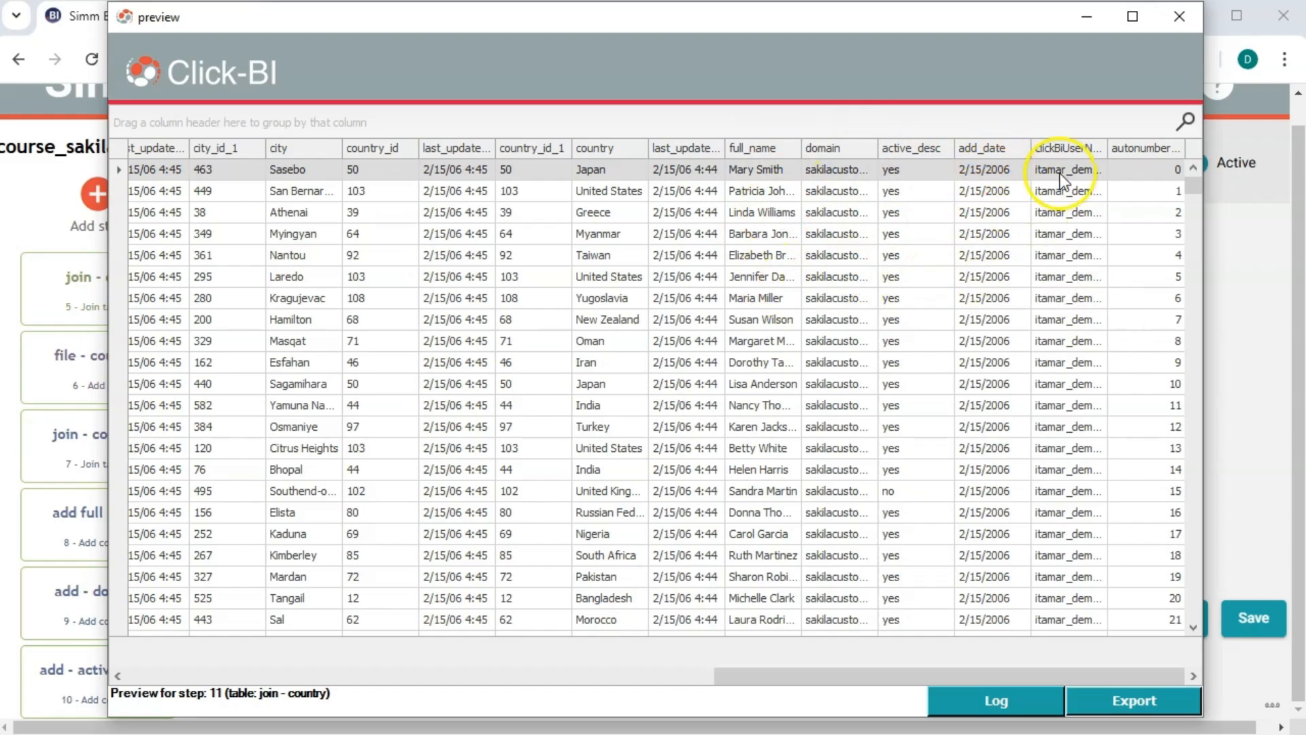
left_click(1180, 18)
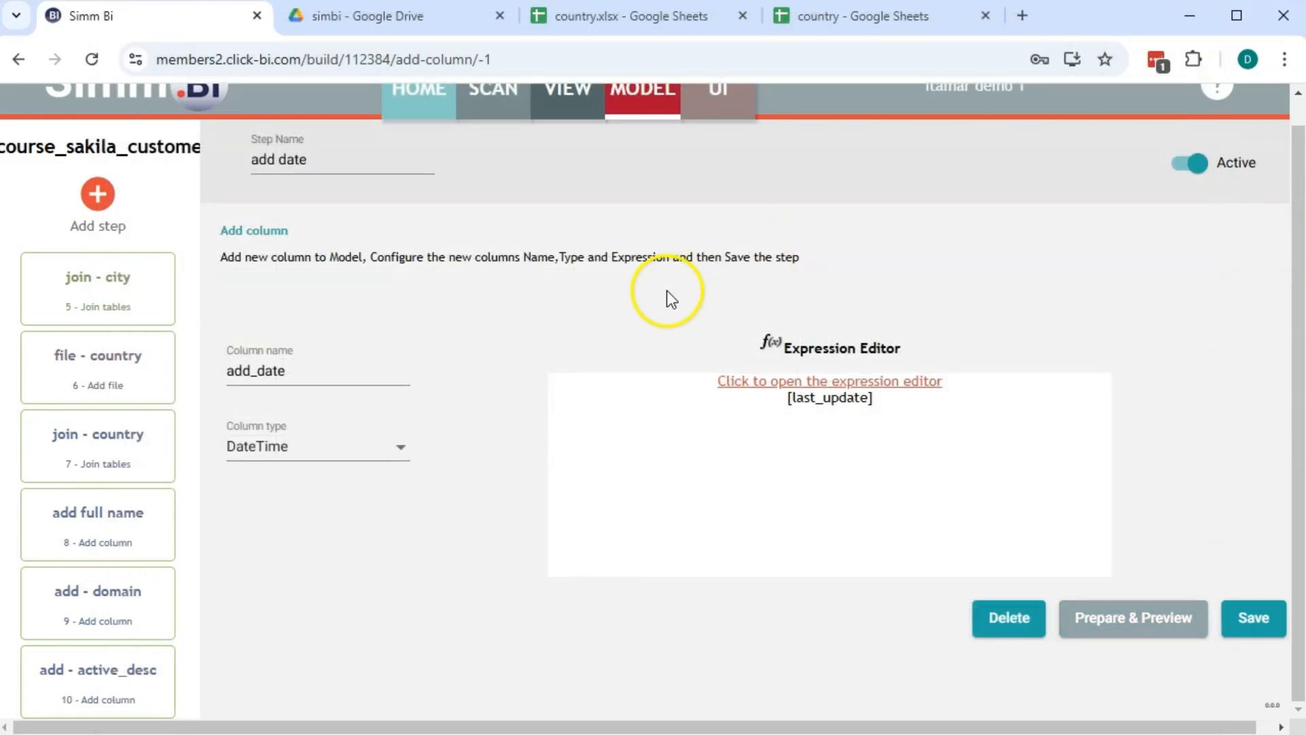